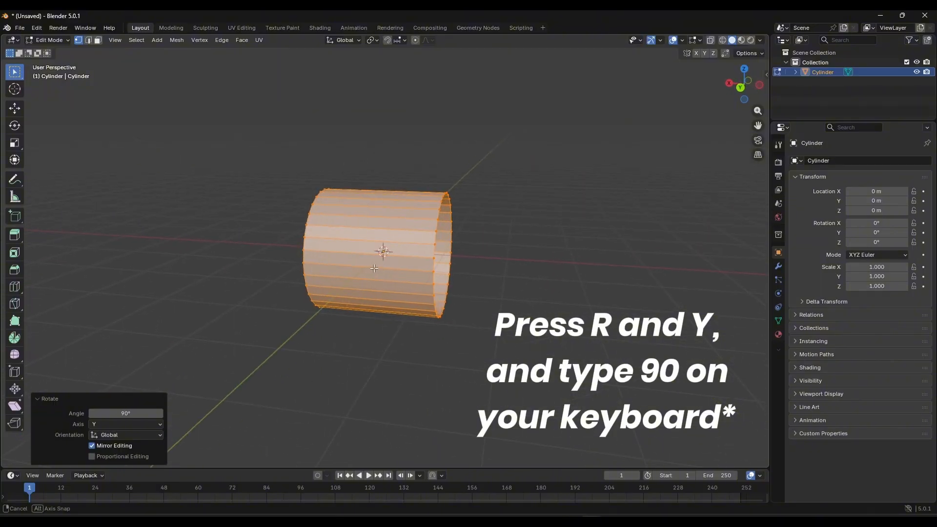
# Move the whole cylinder mesh about -1 m along X so its end cap sits at the origin
pyautogui.click(744, 88)
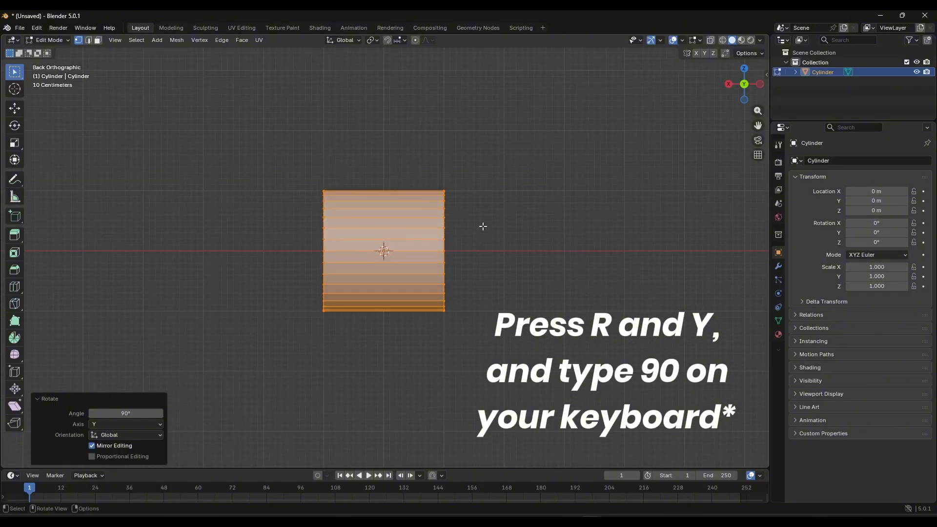
pyautogui.scroll(3, 503, 263)
pyautogui.scroll(-2, 515, 264)
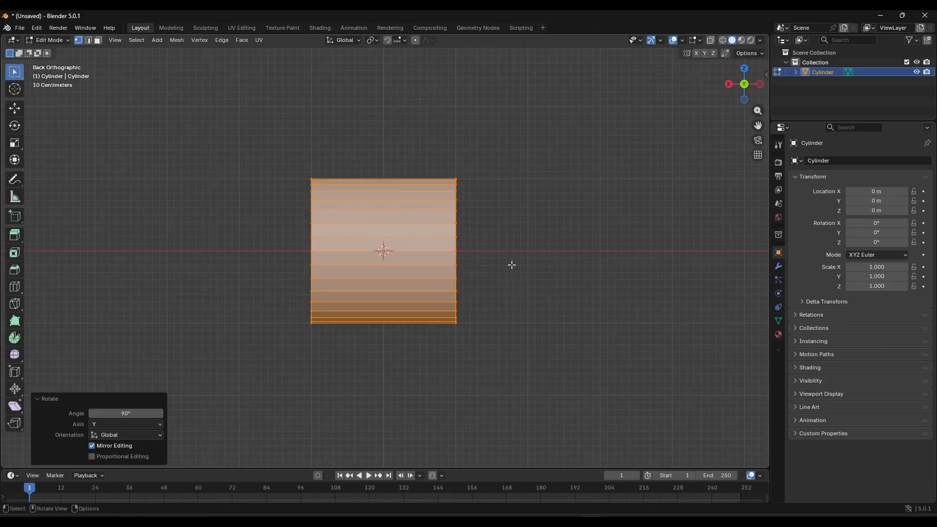
pyautogui.press('g')
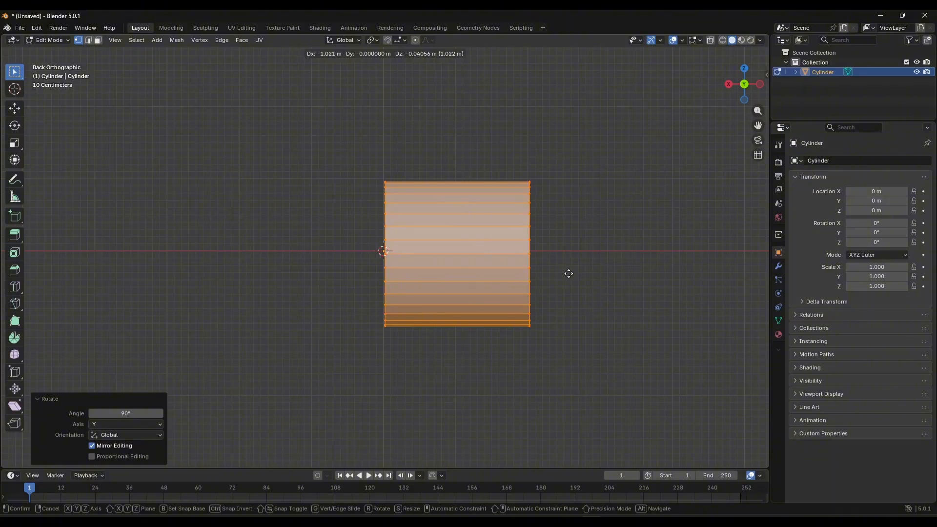
pyautogui.press('x')
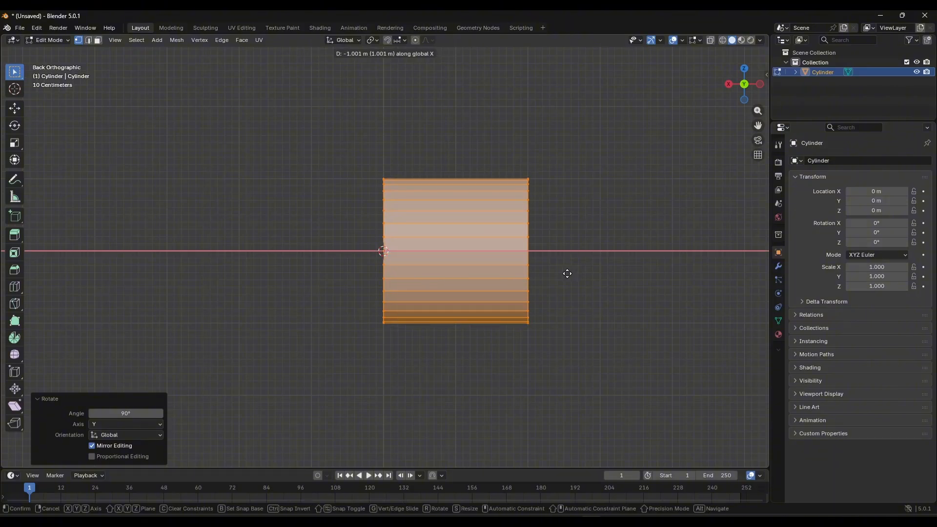
pyautogui.click(567, 273)
# Add one loop cut around the cylinder close to the origin-end rim, with a slide factor of about -0.93
pyautogui.moveTo(567, 271); pyautogui.dragTo(542, 285, button='middle')
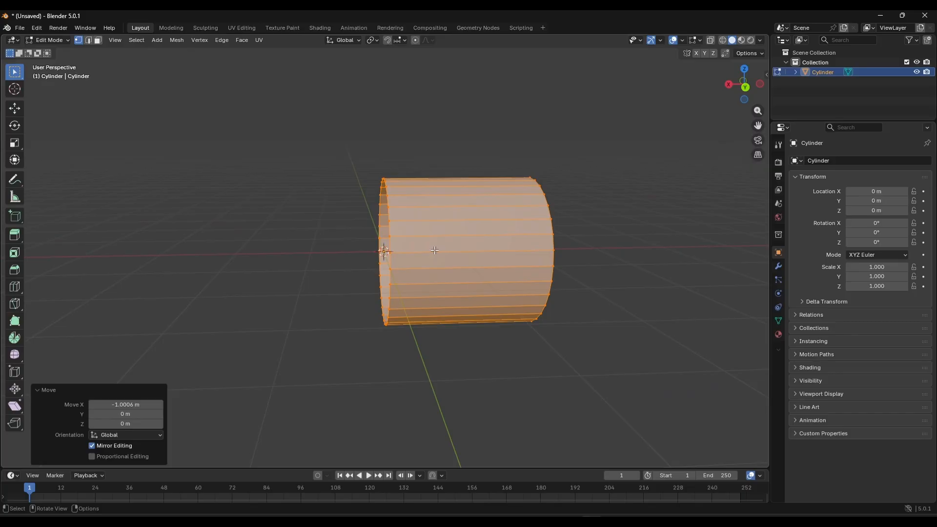
pyautogui.keyDown('alt'); pyautogui.click(389, 230); pyautogui.keyUp('alt')
pyautogui.moveTo(457, 240); pyautogui.dragTo(408, 232, button='middle')
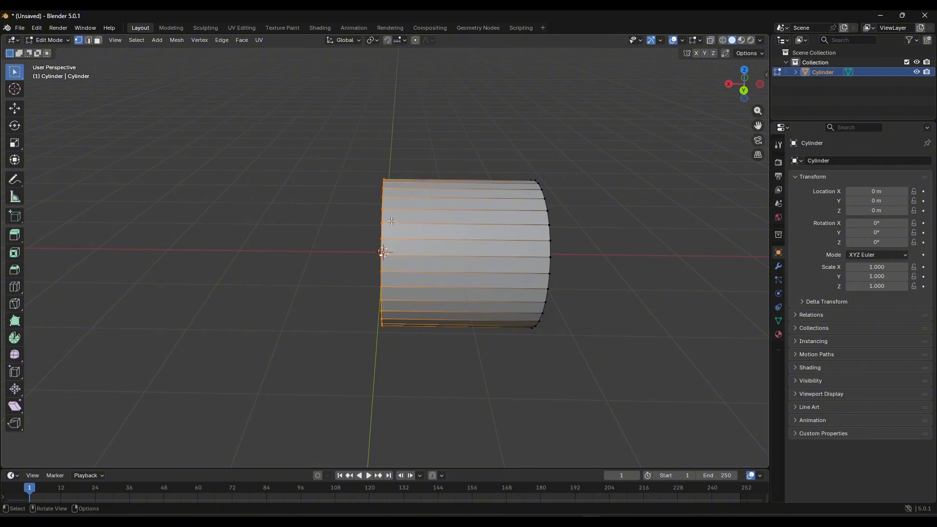
pyautogui.hotkey('ctrl', 'r')
pyautogui.click(392, 221)
pyautogui.click(314, 222)
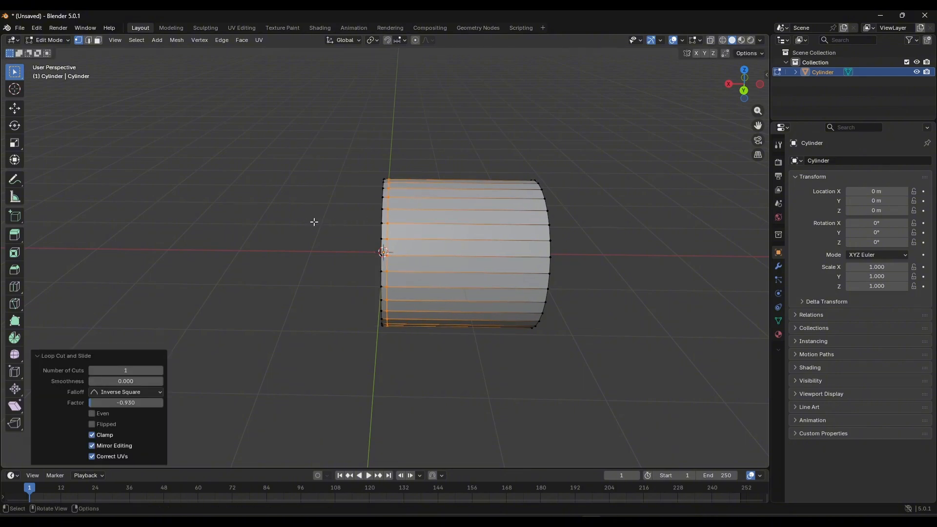
# Extrude the edge loop of the origin-end cap and scale it inward to about 0.431
pyautogui.moveTo(313, 222); pyautogui.dragTo(411, 234, button='middle')
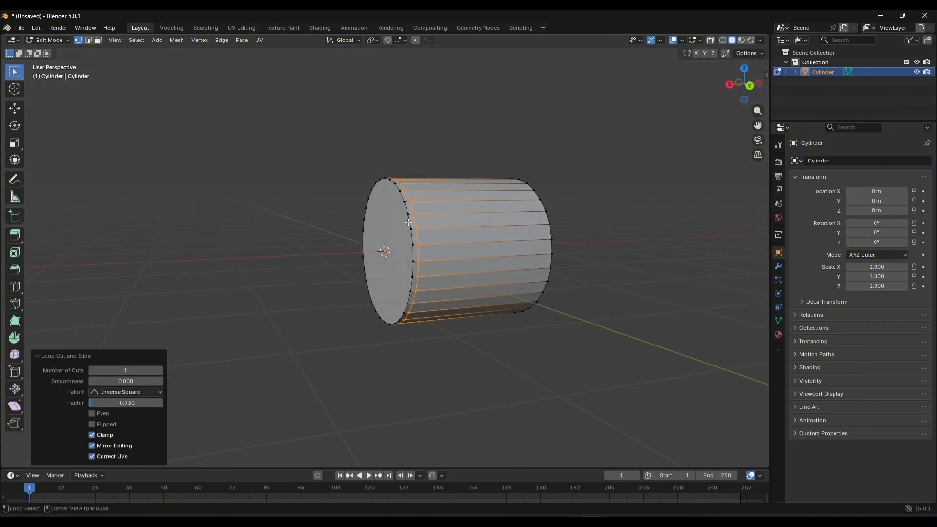
pyautogui.keyDown('alt'); pyautogui.click(408, 223); pyautogui.keyUp('alt')
pyautogui.press('e')
pyautogui.press('s')
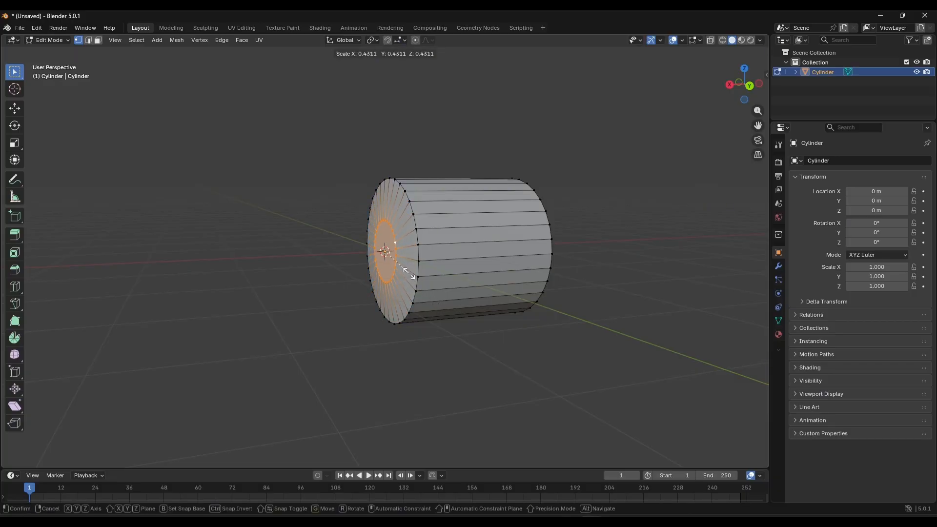
pyautogui.click(412, 276)
# Move the outer rim loop at the origin end about -0.26 m along X to form a tapered nose
pyautogui.moveTo(412, 276); pyautogui.dragTo(378, 228, button='middle')
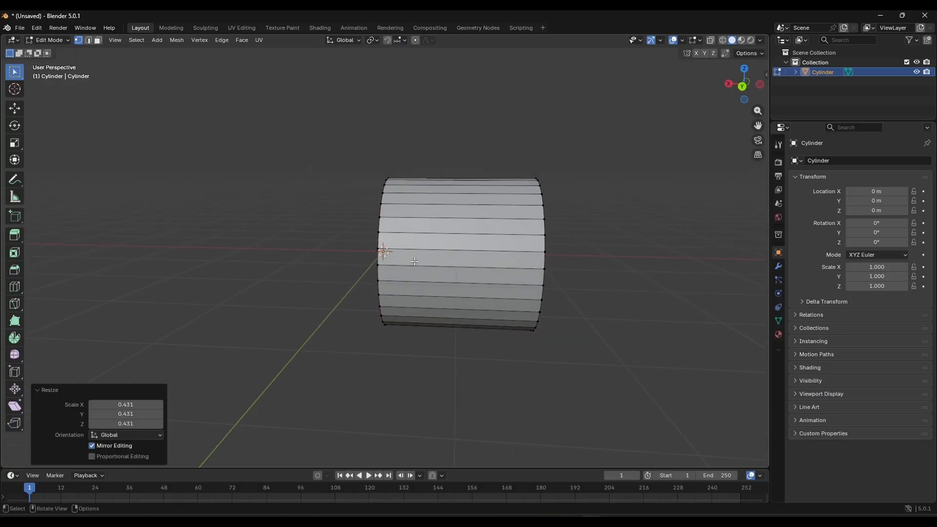
pyautogui.keyDown('alt'); pyautogui.click(378, 225); pyautogui.keyUp('alt')
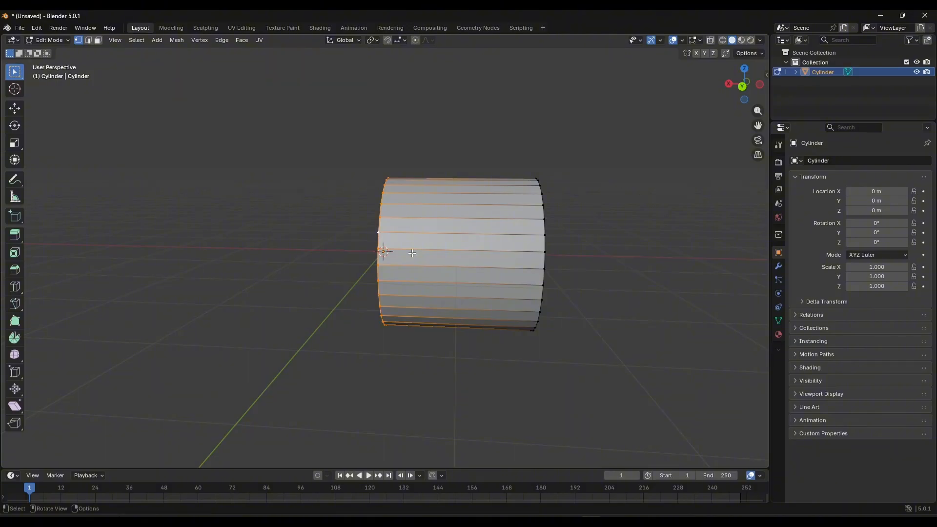
pyautogui.press('g')
pyautogui.press('x')
pyautogui.click(431, 252)
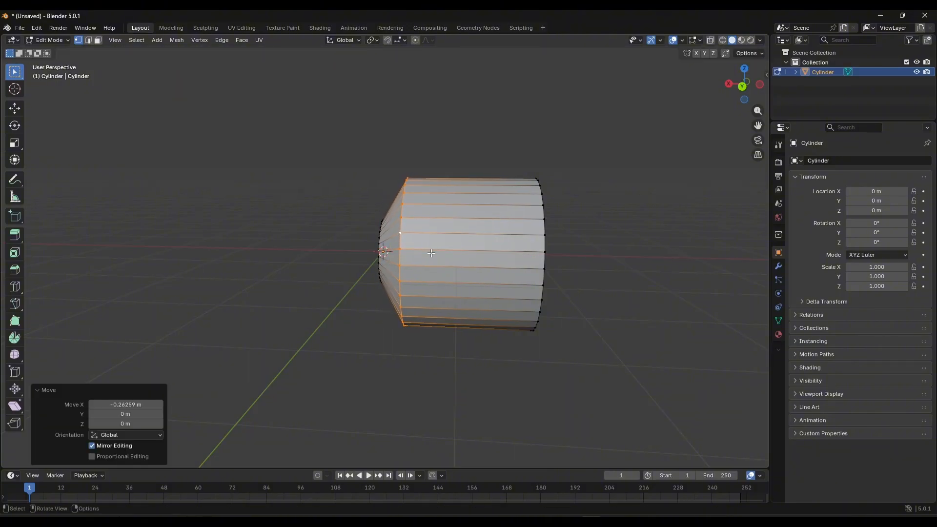
# Add a loop cut around the body and scale the front rim loop to about 0.8 to round the nose
pyautogui.moveTo(431, 253); pyautogui.dragTo(450, 252, button='middle')
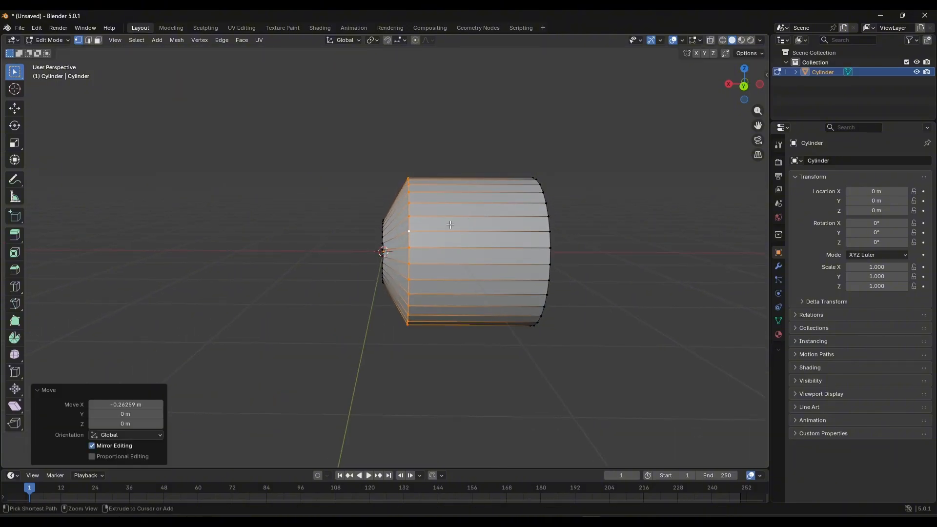
pyautogui.hotkey('ctrl', 'r')
pyautogui.click(451, 225)
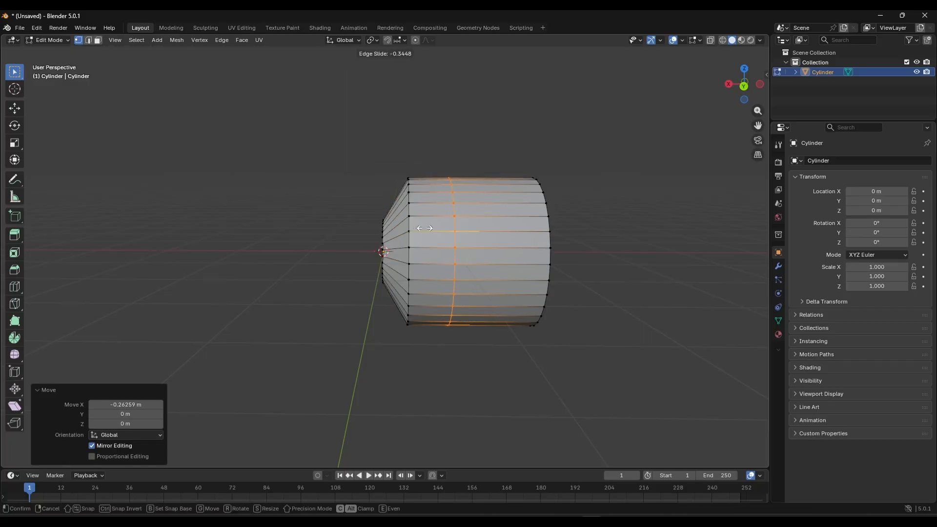
pyautogui.click(411, 232)
pyautogui.press('s')
pyautogui.click(439, 277)
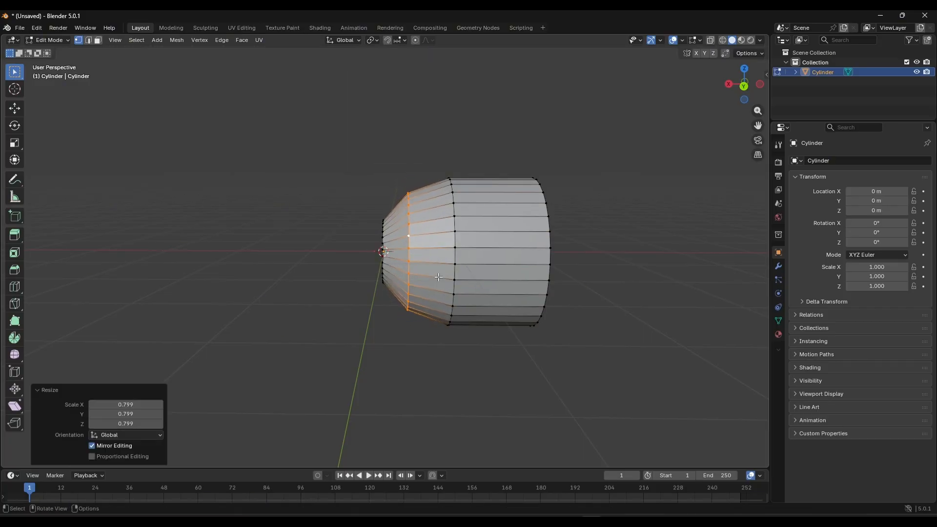
# Scale the rear end loop to about 0.224 and move it farther from the origin along X to form the tail
pyautogui.moveTo(438, 277); pyautogui.dragTo(487, 270, button='middle')
pyautogui.keyDown('alt'); pyautogui.click(551, 239); pyautogui.keyUp('alt')
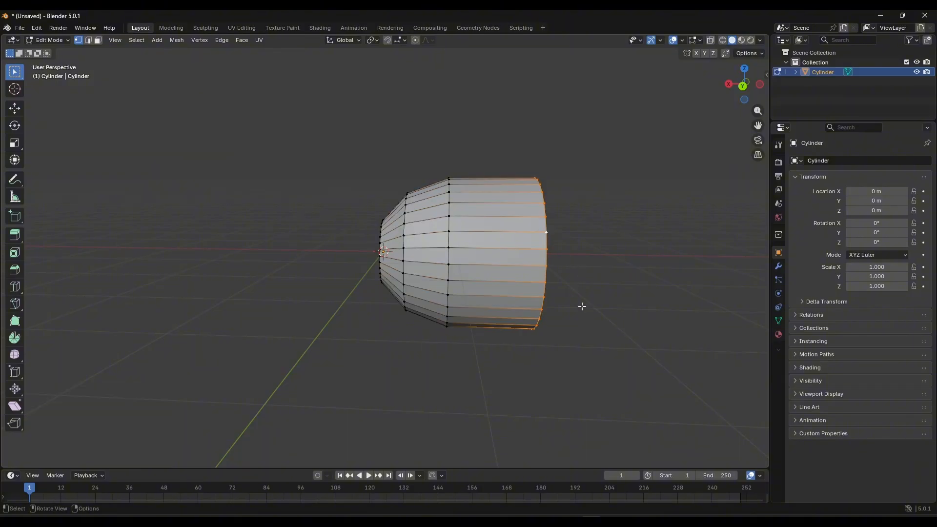
pyautogui.press('s')
pyautogui.click(546, 259)
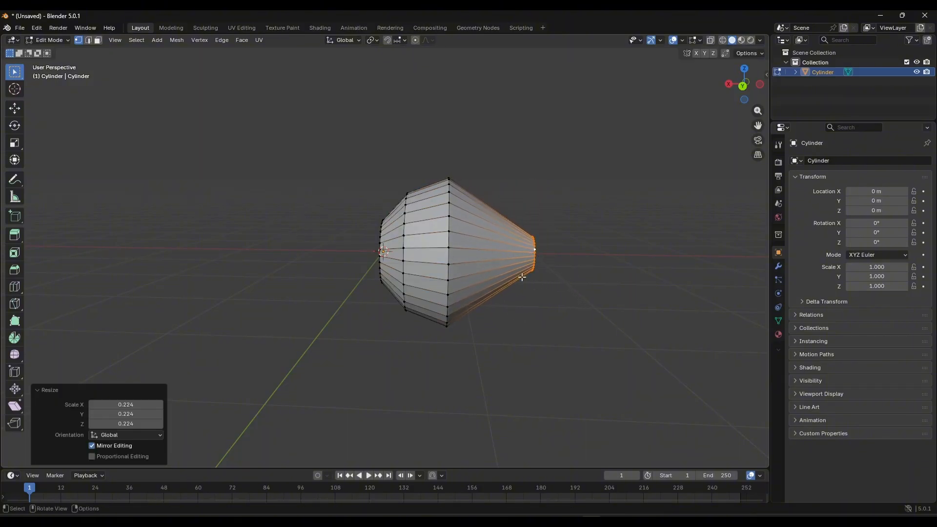
pyautogui.moveTo(523, 277); pyautogui.dragTo(603, 255, button='middle')
pyautogui.press('g')
pyautogui.press('x')
pyautogui.click(605, 272)
# Slim the front half by scaling down the two middle edge loops and shrinking the tip ring to 0.56
pyautogui.keyDown('alt'); pyautogui.click(405, 234); pyautogui.keyUp('alt')
pyautogui.keyDown('alt'); pyautogui.keyDown('shift'); pyautogui.click(449, 232); pyautogui.keyUp('shift'); pyautogui.keyUp('alt')
pyautogui.press('s')
pyautogui.click(481, 272)
pyautogui.keyDown('alt'); pyautogui.click(381, 266); pyautogui.keyUp('alt')
pyautogui.press('s')
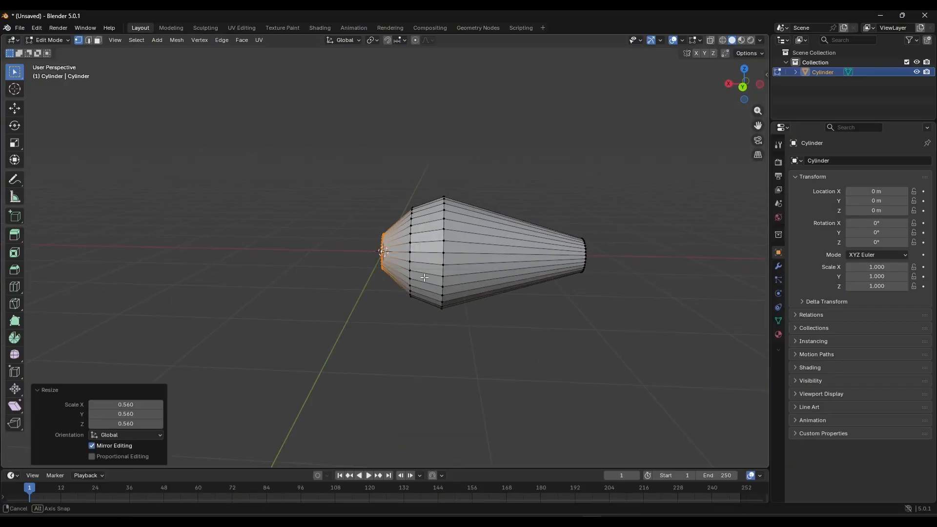
pyautogui.keyDown('alt'); pyautogui.click(411, 276); pyautogui.keyUp('alt')
pyautogui.press('s')
# Add a loop cut across the rear taper and adjust the loops along X, shifting the taper loop about -0.21 m
pyautogui.hotkey('ctrl', 'r')
pyautogui.press('s')
pyautogui.press('g')
pyautogui.press('x')
pyautogui.click(470, 268)
pyautogui.keyDown('alt'); pyautogui.click(483, 268); pyautogui.keyUp('alt')
pyautogui.press('g')
pyautogui.press('x')
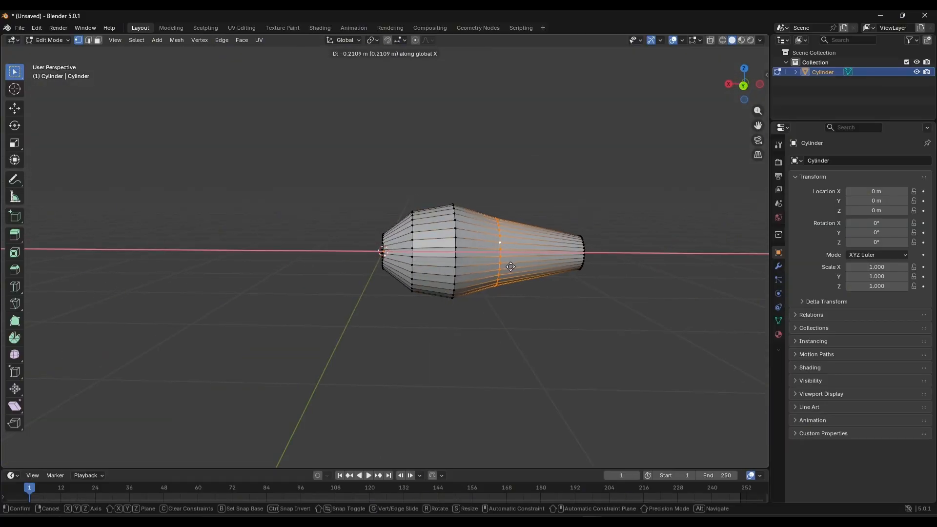
pyautogui.click(509, 267)
pyautogui.click(537, 312)
# Scale down the front tip ring and scale the widest body loop to about 0.95
pyautogui.moveTo(584, 264); pyautogui.dragTo(570, 264, button='middle')
pyautogui.keyDown('alt'); pyautogui.click(453, 277); pyautogui.keyUp('alt')
pyautogui.keyDown('alt'); pyautogui.click(382, 248); pyautogui.keyUp('alt')
pyautogui.keyDown('alt'); pyautogui.click(382, 253); pyautogui.keyUp('alt')
pyautogui.press('s')
pyautogui.click(390, 267)
pyautogui.moveTo(429, 266); pyautogui.dragTo(430, 274, button='middle')
pyautogui.keyDown('alt'); pyautogui.click(452, 273); pyautogui.keyUp('alt')
pyautogui.press('s')
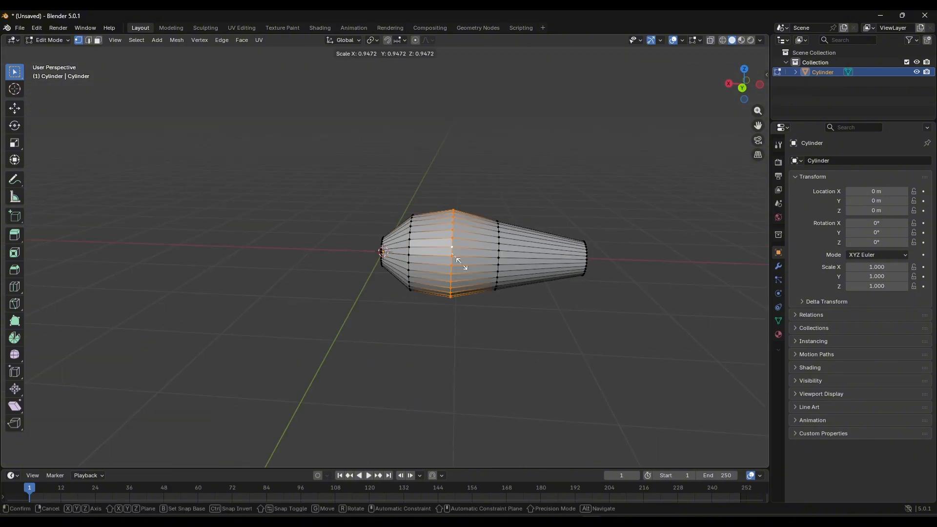
pyautogui.click(462, 268)
# Return to Object Mode and apply smooth shading to the cylinder
pyautogui.press('Tab')
pyautogui.moveTo(498, 323); pyautogui.dragTo(476, 275, button='middle')
pyautogui.rightClick(451, 262)
pyautogui.click(435, 258)
# Move the edge loop behind the nose tip about -0.03 m along X and return to Object Mode
pyautogui.press('Tab')
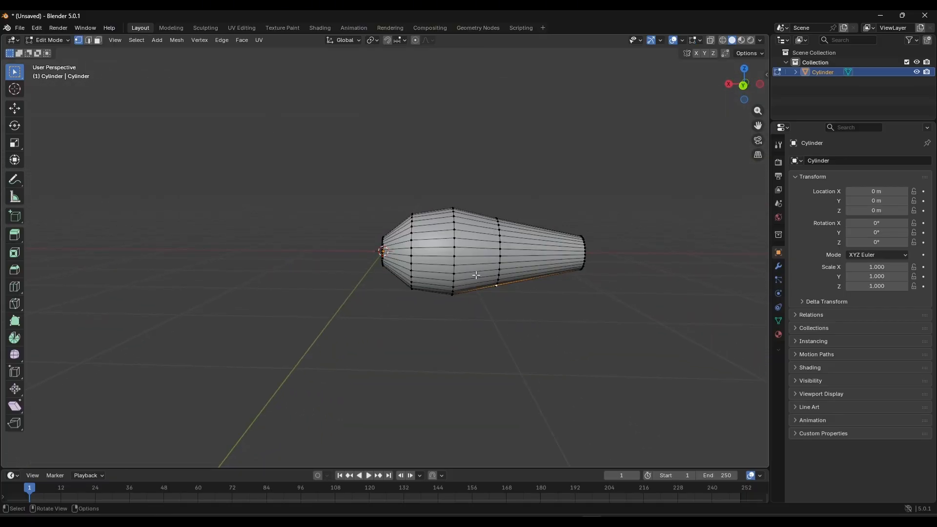
pyautogui.keyDown('alt'); pyautogui.click(417, 247); pyautogui.keyUp('alt')
pyautogui.press('g')
pyautogui.press('x')
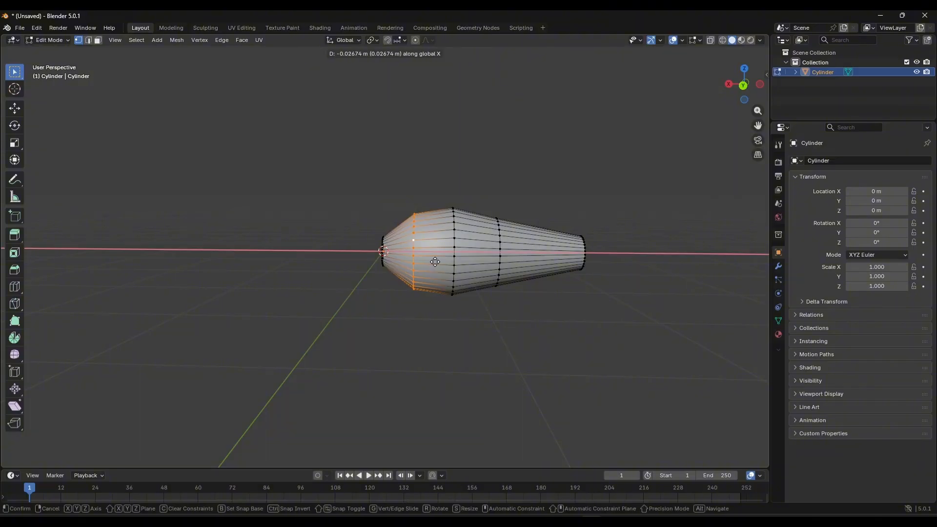
pyautogui.click(435, 262)
pyautogui.hotkey('alt', 'a')
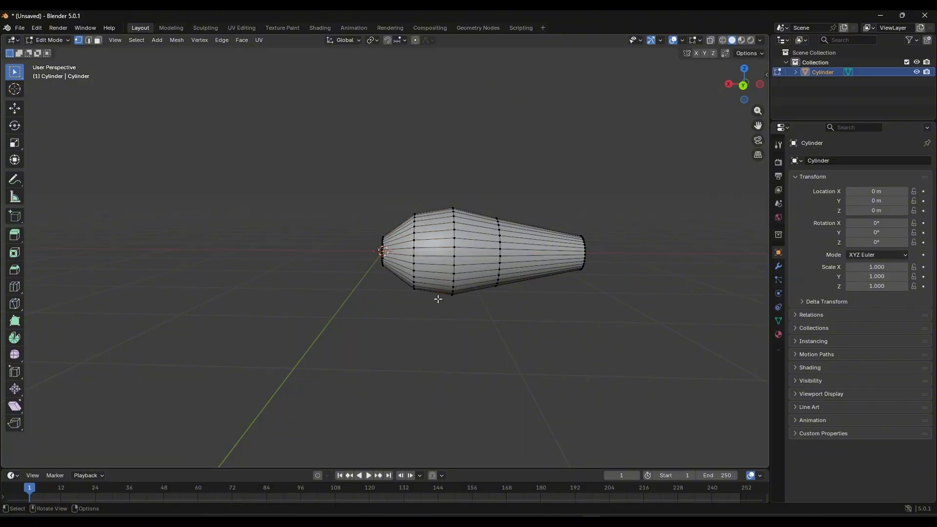
pyautogui.press('Tab')
pyautogui.moveTo(458, 307); pyautogui.dragTo(442, 322, button='middle')
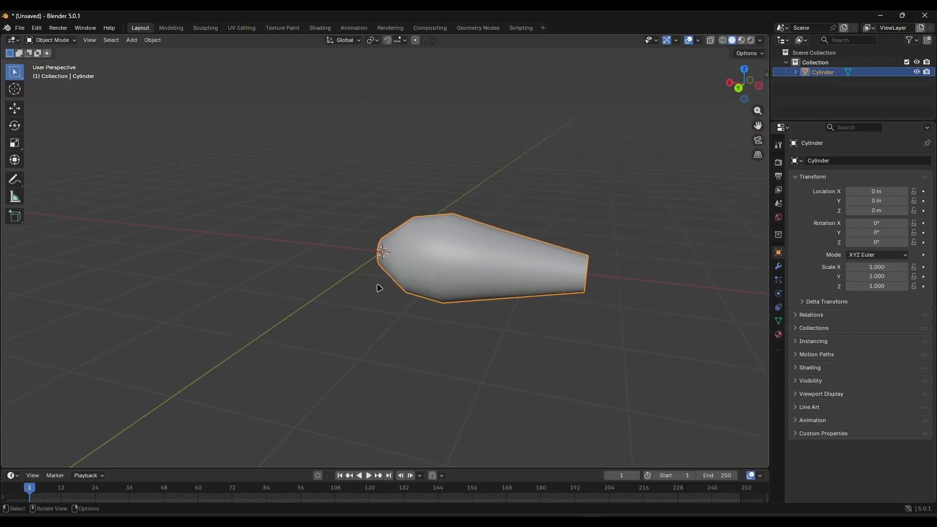
# Save the project in the Tutorial folder as StylizedFireballMesh
pyautogui.click(19, 27)
pyautogui.click(34, 91)
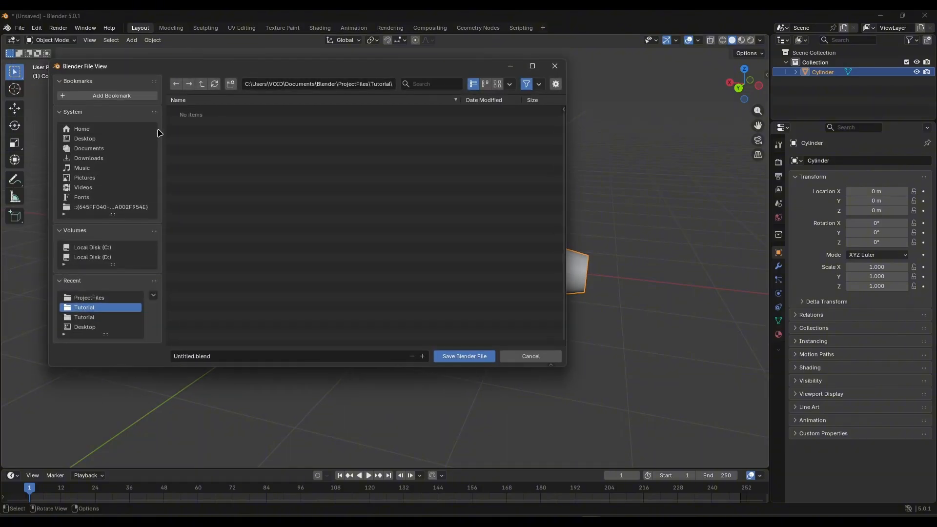
pyautogui.click(188, 357)
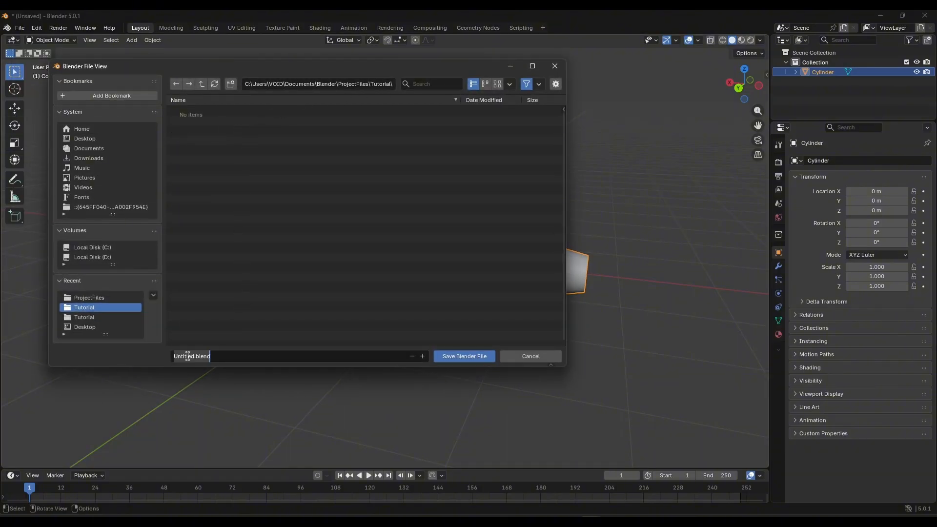
pyautogui.write('StylizedFireballMesh')
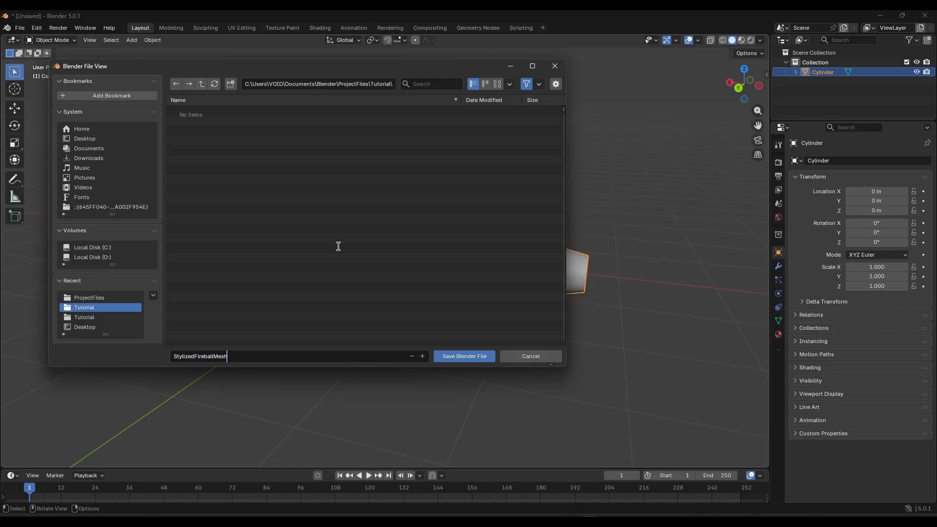
pyautogui.press('Return')
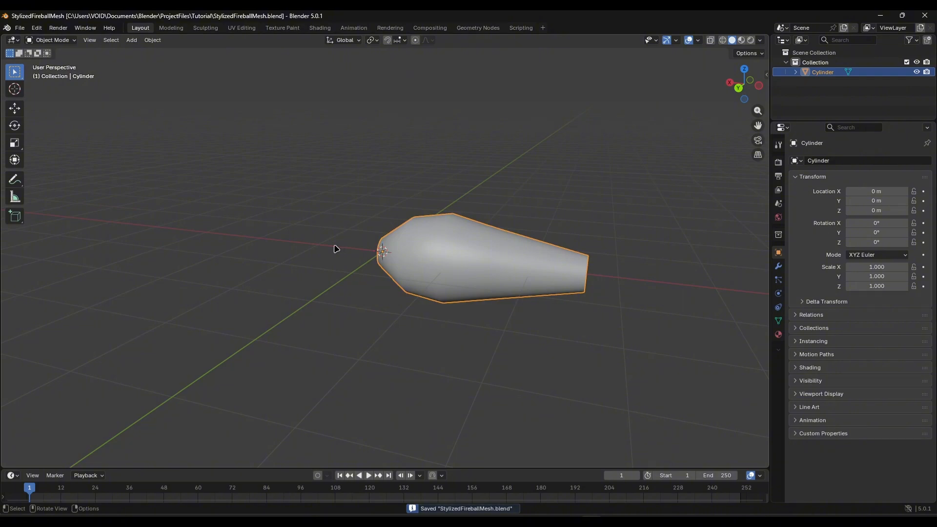
# Set up an FBX export limited to selected objects, with Face smoothing and animation disabled
pyautogui.moveTo(336, 249); pyautogui.dragTo(515, 308, button='middle')
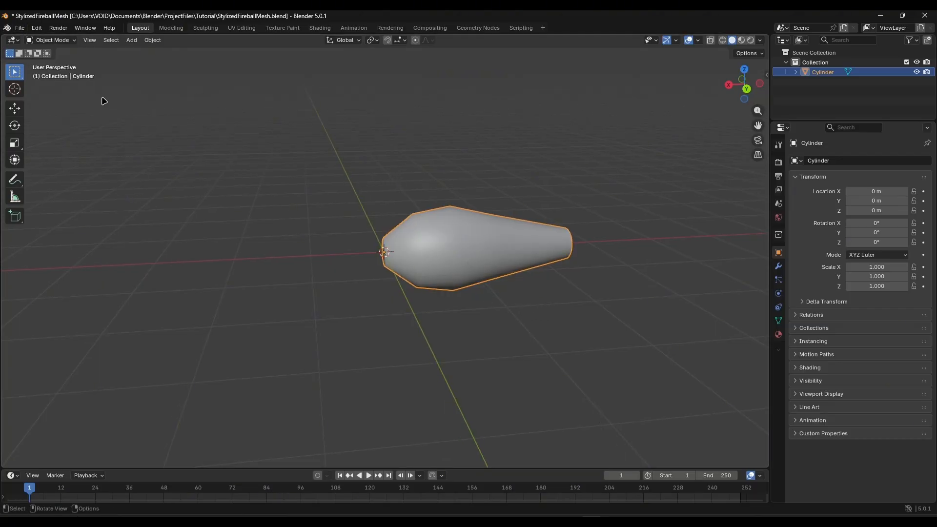
pyautogui.click(19, 28)
pyautogui.moveTo(50, 180)
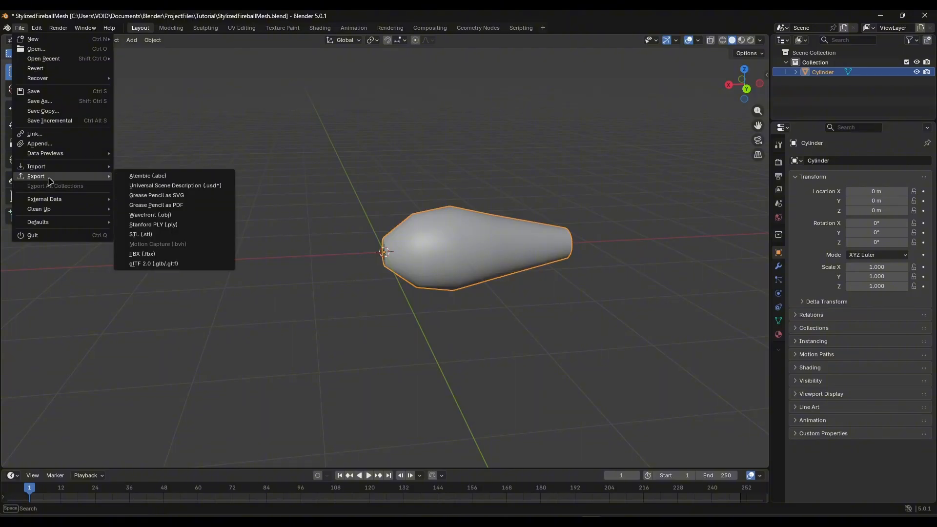
pyautogui.click(142, 254)
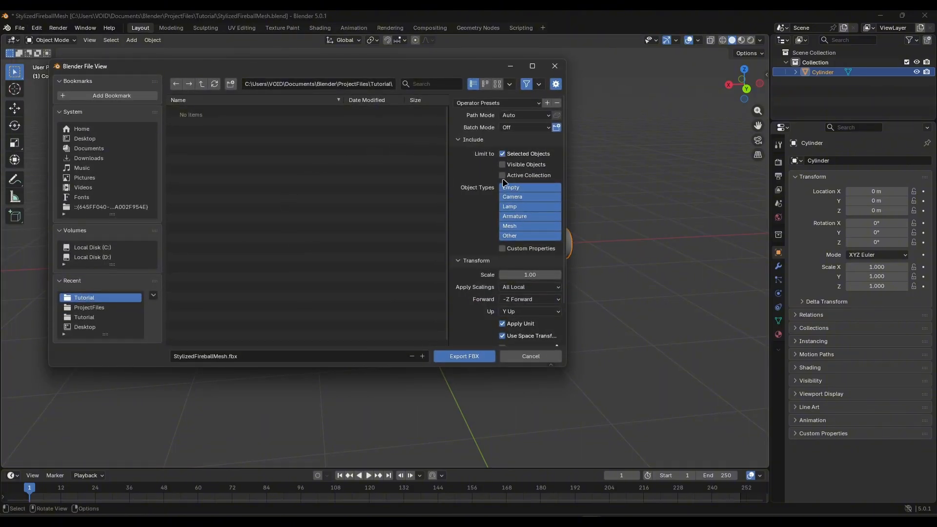
pyautogui.scroll(-3, 496, 286)
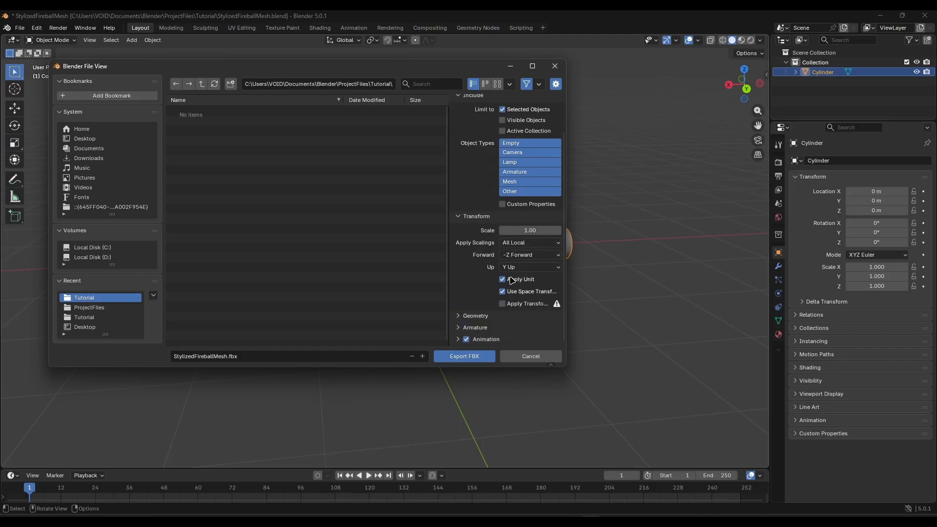
pyautogui.click(476, 315)
pyautogui.scroll(-3, 491, 301)
pyautogui.click(524, 291)
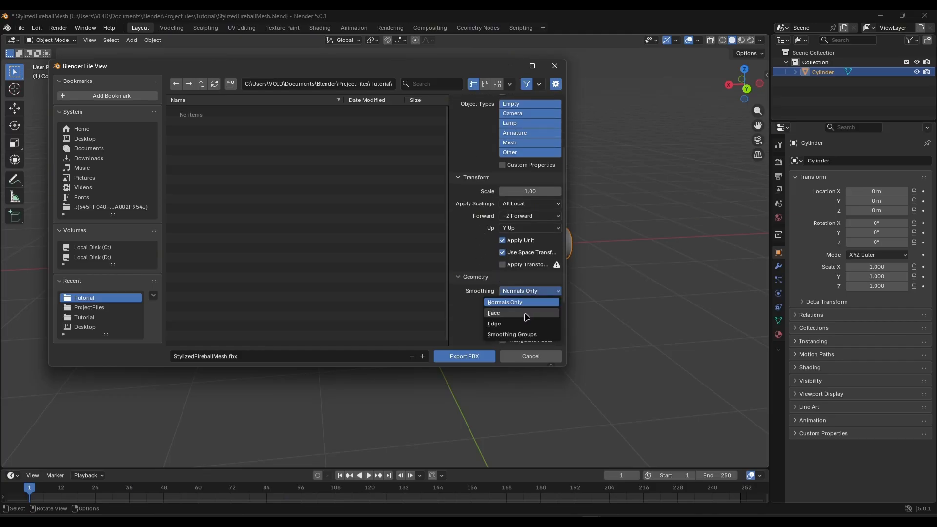
pyautogui.click(526, 313)
pyautogui.scroll(-4, 475, 321)
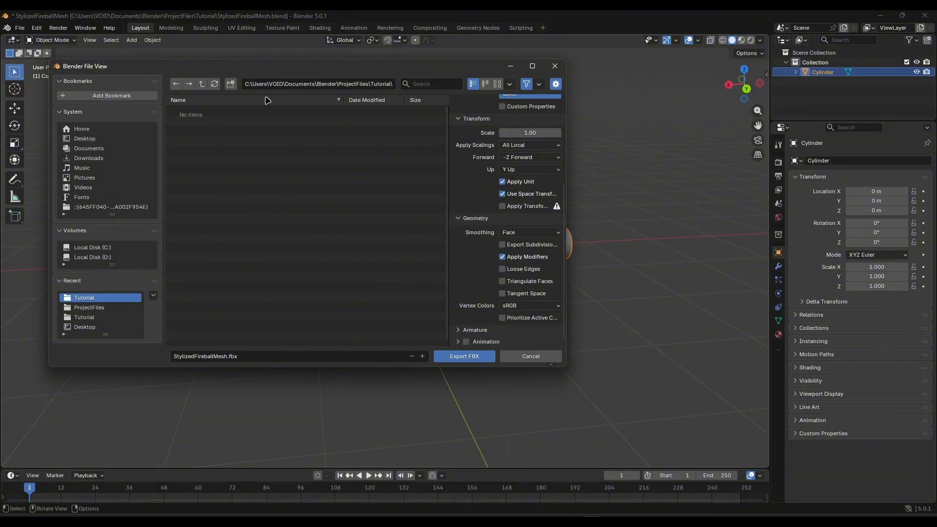
# Export the mesh as StylizedFireballMesh.fbx into the Blender\Meshes\Tutorial folder and save the project
pyautogui.click(200, 85)
pyautogui.click(203, 86)
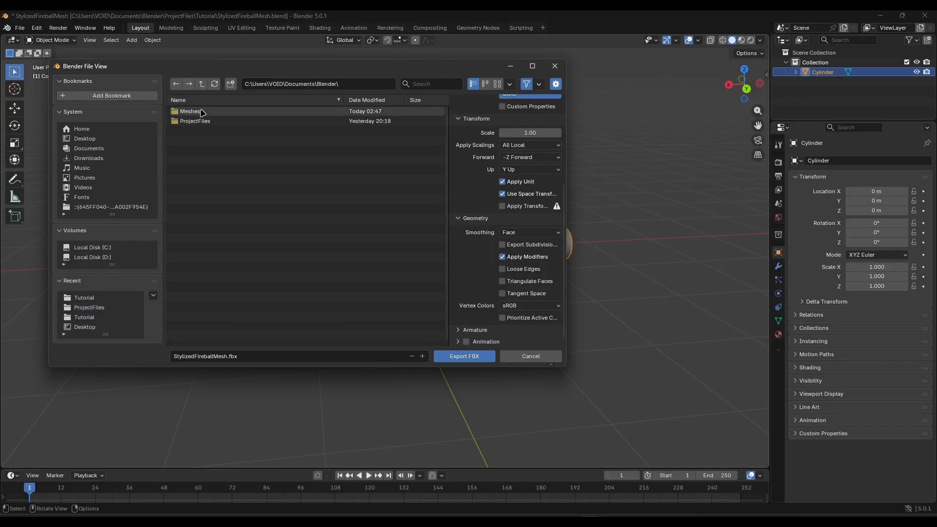
pyautogui.doubleClick(193, 112)
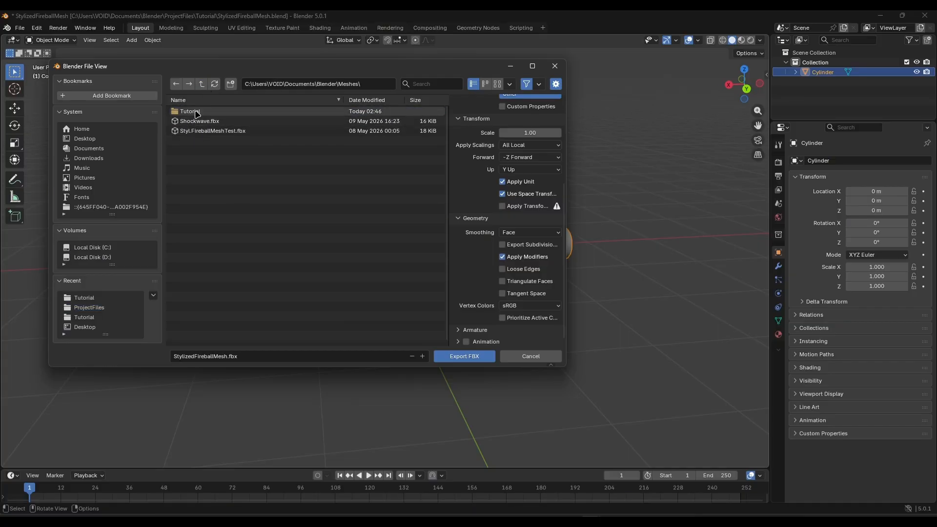
pyautogui.doubleClick(195, 111)
pyautogui.click(207, 357)
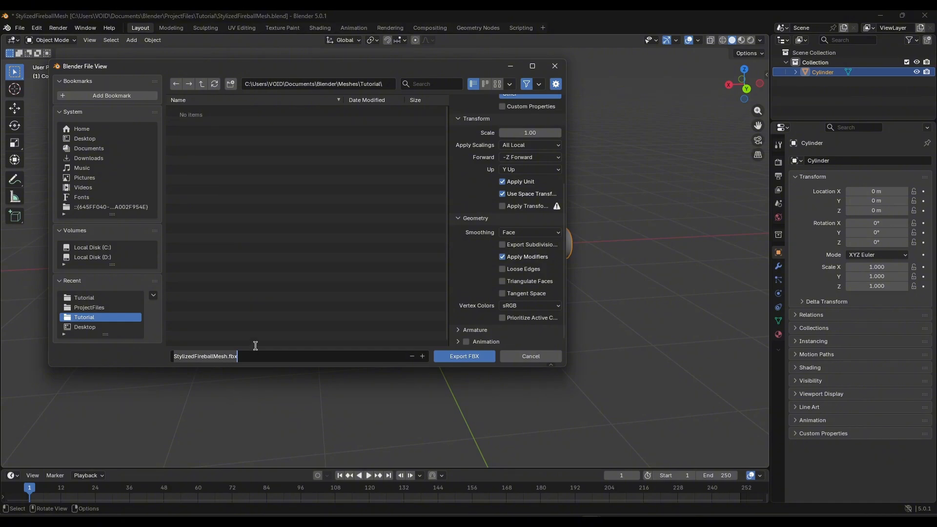
pyautogui.click(464, 357)
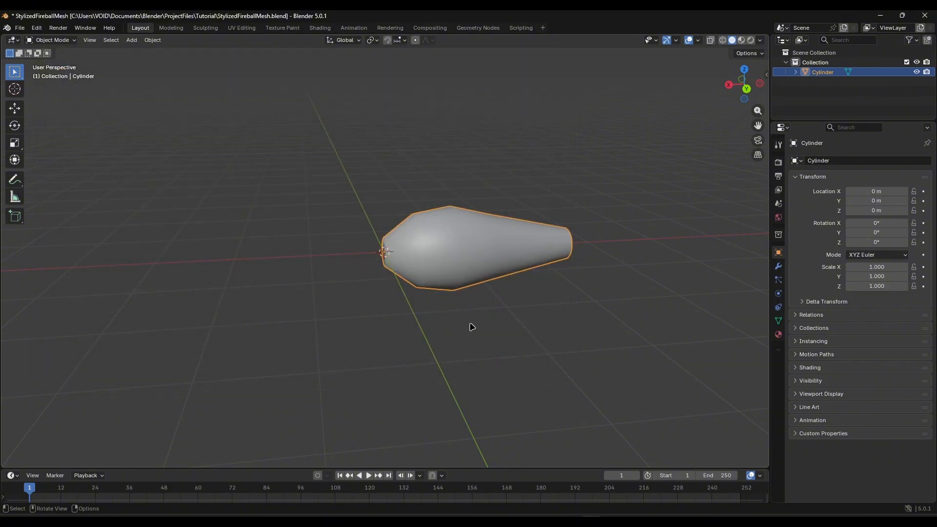
pyautogui.click(20, 27)
pyautogui.click(30, 92)
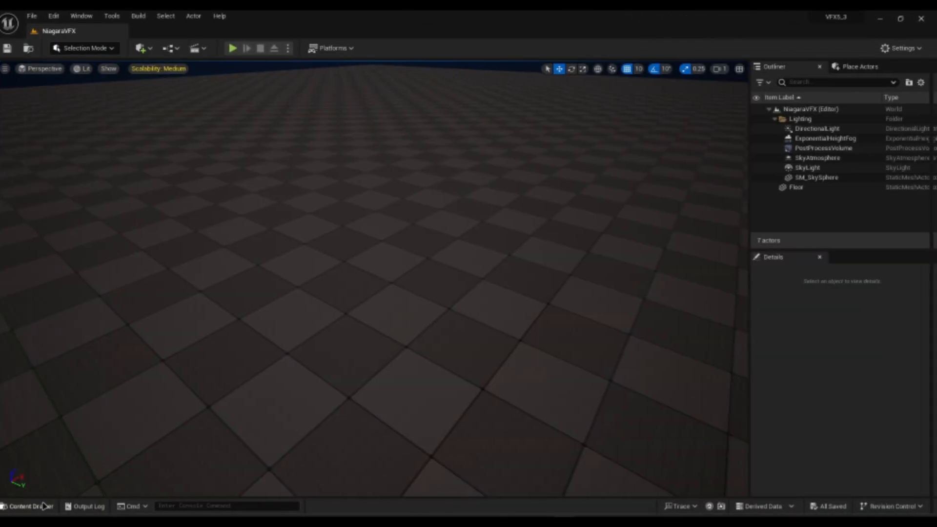
# In Unreal Engine, create a folder named StylizedFireball inside Content/NiagaraVFX
pyautogui.click(30, 506)
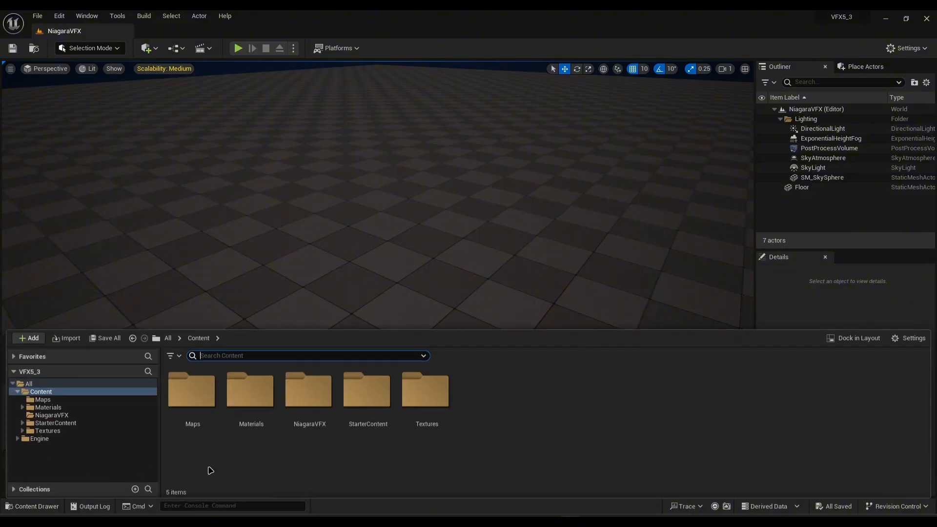
pyautogui.doubleClick(307, 397)
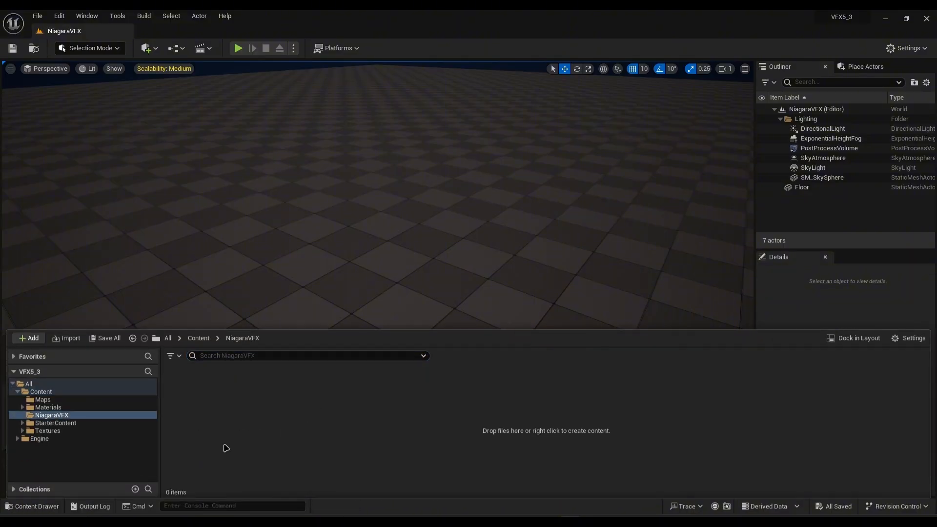
pyautogui.rightClick(224, 445)
pyautogui.click(264, 138)
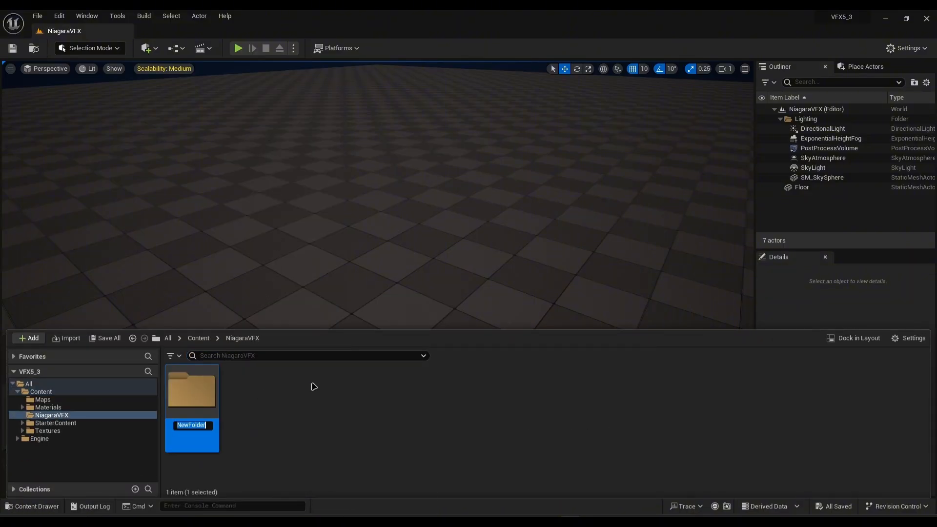
pyautogui.write('StylizedFireball')
pyautogui.press('Return')
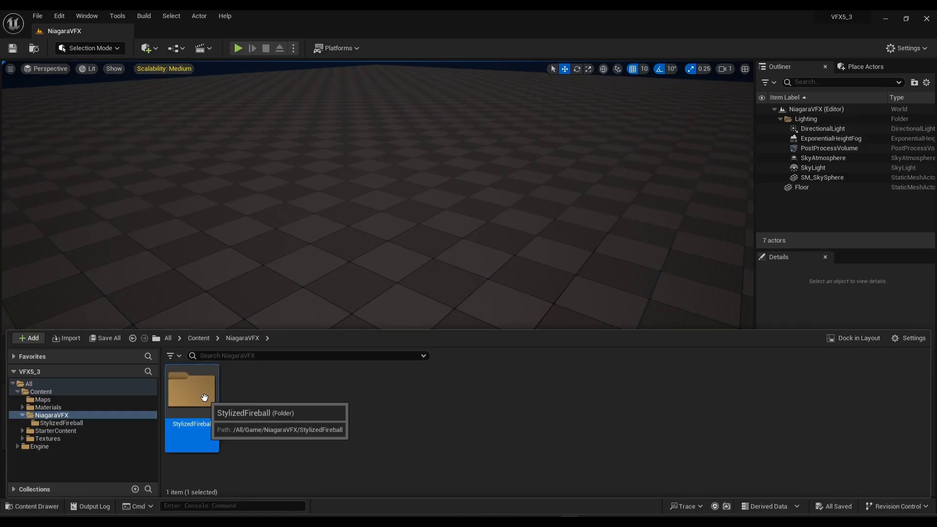
# Import the StylizedFireballMesh FBX file into the StylizedFireball folder
pyautogui.doubleClick(202, 400)
pyautogui.moveTo(936, 224); pyautogui.dragTo(635, 200)
pyautogui.moveTo(439, 276); pyautogui.dragTo(271, 411)
pyautogui.moveTo(515, 209); pyautogui.dragTo(340, 477)
pyautogui.click(490, 452)
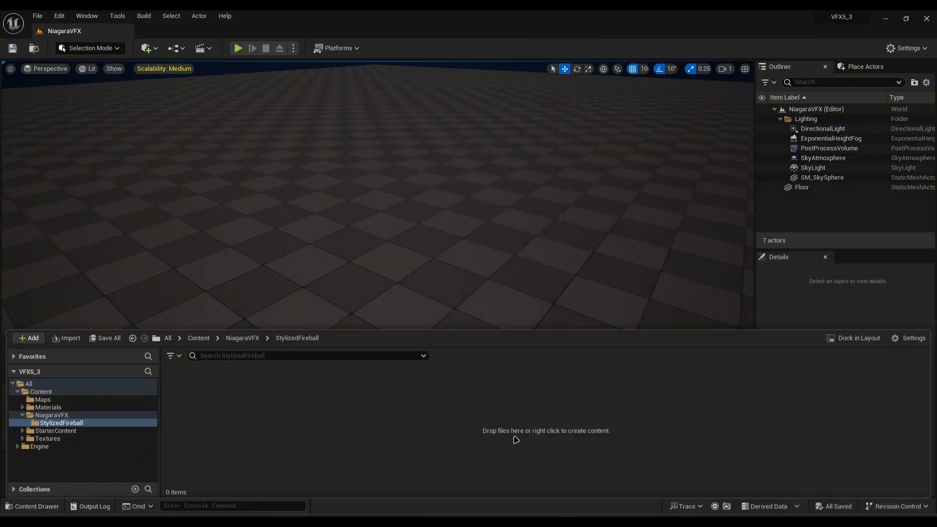
# Open the imported StylizedFireballMesh in a maximized mesh editor and examine its checker pattern from the side
pyautogui.click(32, 506)
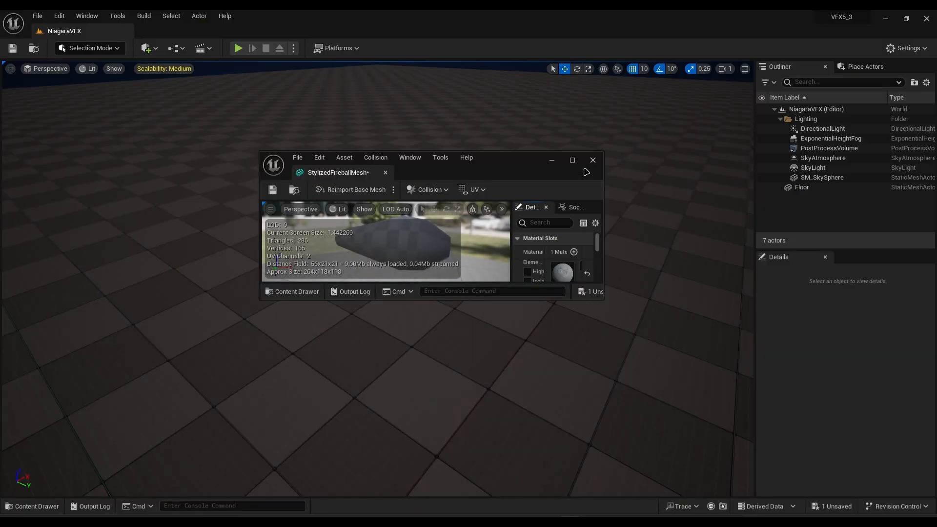
pyautogui.click(576, 161)
pyautogui.moveTo(445, 263); pyautogui.dragTo(548, 229)
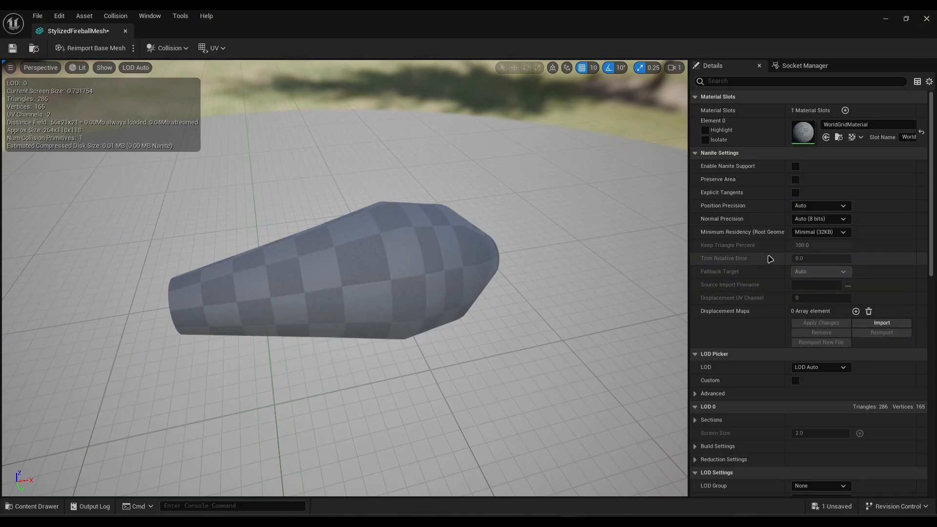
# Switch to Blender and open the cylinder's UV layout in the UV Editing workspace with a side view of the mesh
pyautogui.click(591, 522)
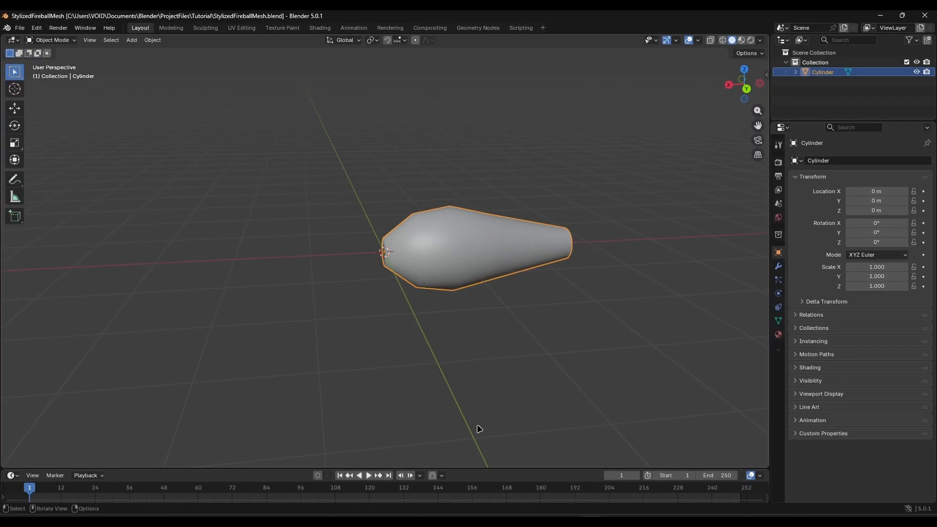
pyautogui.press('alt')
pyautogui.keyDown('alt'); pyautogui.moveTo(412, 297); pyautogui.dragTo(418, 301, button='middle'); pyautogui.keyUp('alt')
pyautogui.moveTo(490, 273); pyautogui.dragTo(388, 289, button='middle')
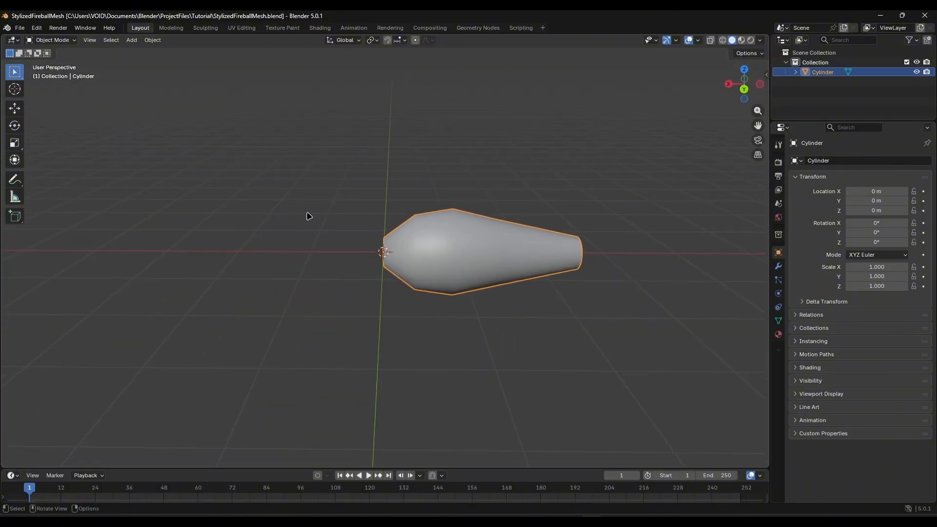
pyautogui.click(242, 28)
pyautogui.scroll(3, 303, 224)
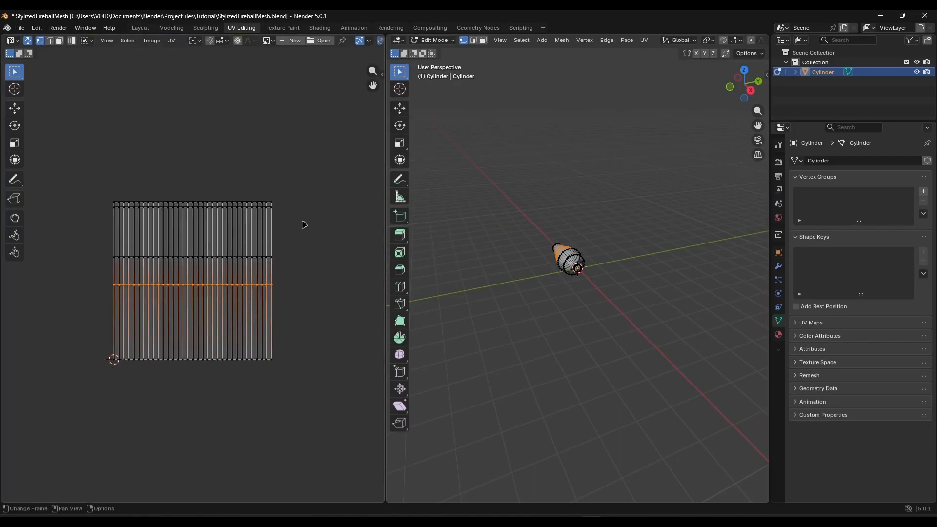
pyautogui.click(312, 205)
pyautogui.moveTo(585, 251); pyautogui.dragTo(458, 239, button='middle')
pyautogui.scroll(2, 585, 284)
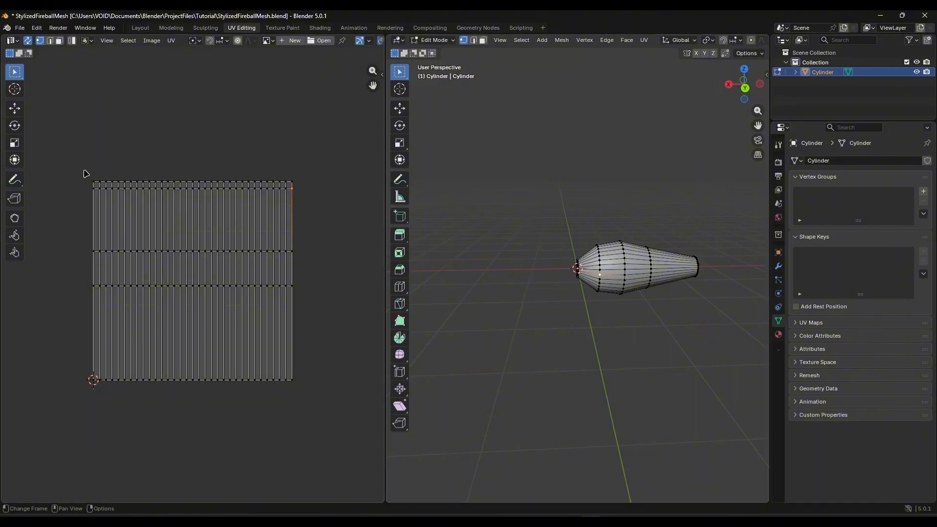
# Rotate all of the cylinder's UVs by 180° and check which mesh end each outer row belongs to
pyautogui.moveTo(79, 170); pyautogui.dragTo(319, 195)
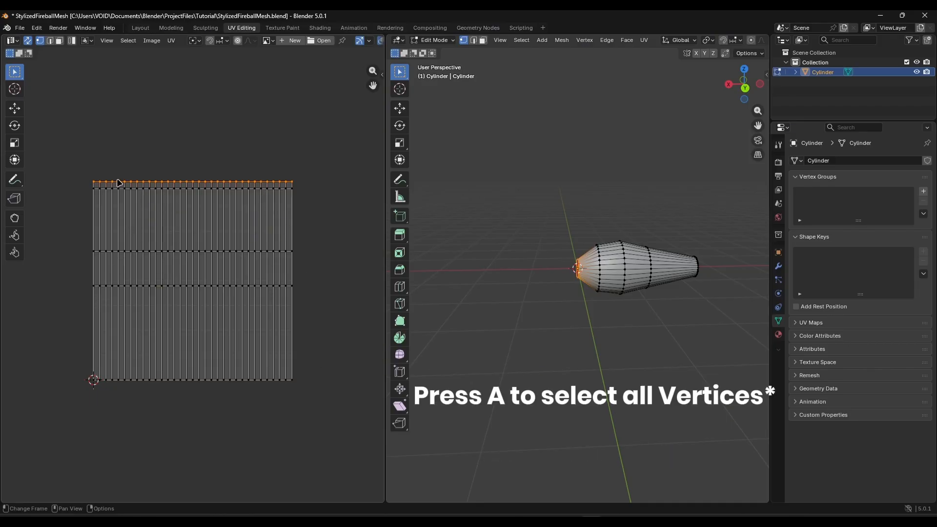
pyautogui.press('a')
pyautogui.write('r')
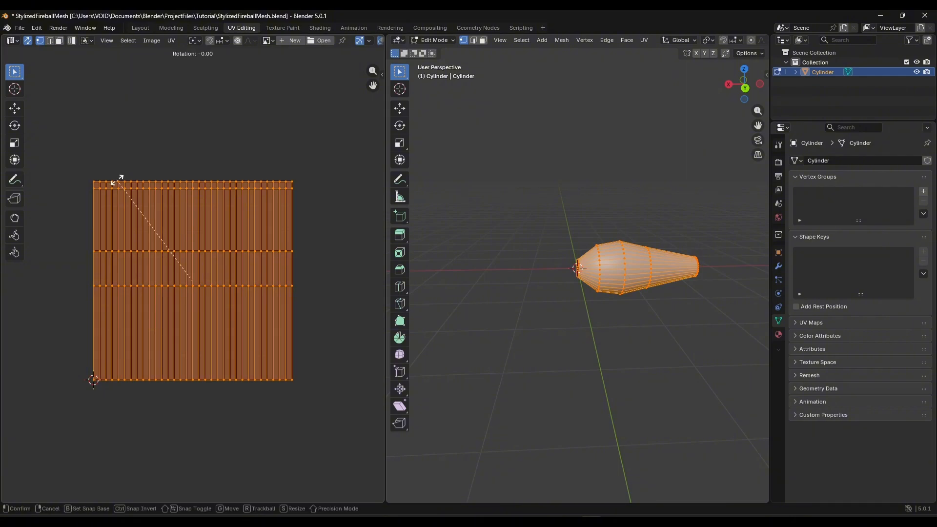
pyautogui.write('180')
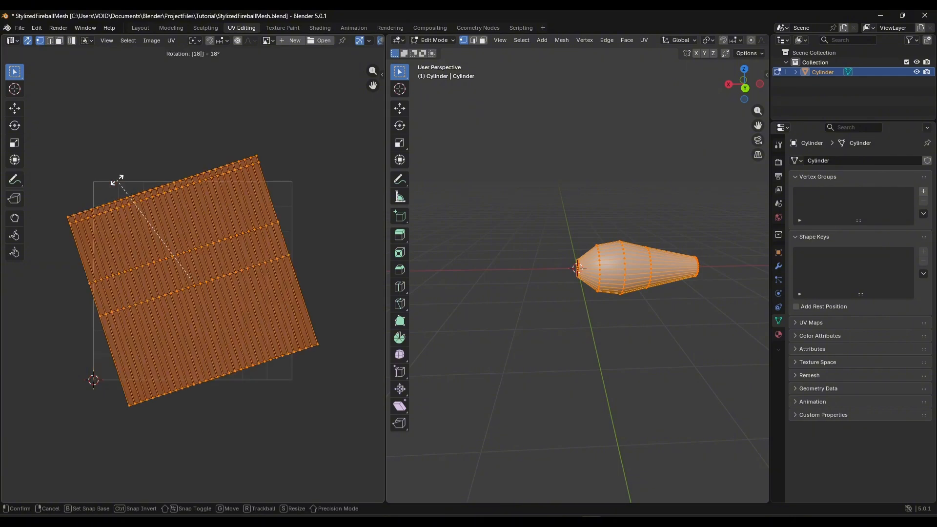
pyautogui.press('Return')
pyautogui.moveTo(79, 377); pyautogui.dragTo(315, 411)
pyautogui.moveTo(57, 158); pyautogui.dragTo(338, 220)
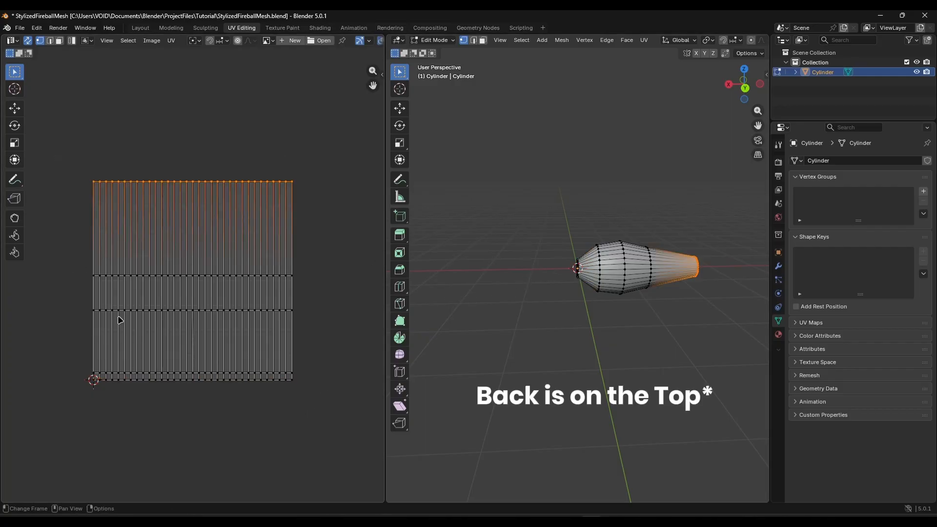
# Raise the three inner rows of UV vertices one by one, starting with the row nearest the nose, to spread them more evenly
pyautogui.moveTo(93, 355); pyautogui.dragTo(317, 378)
pyautogui.press('g')
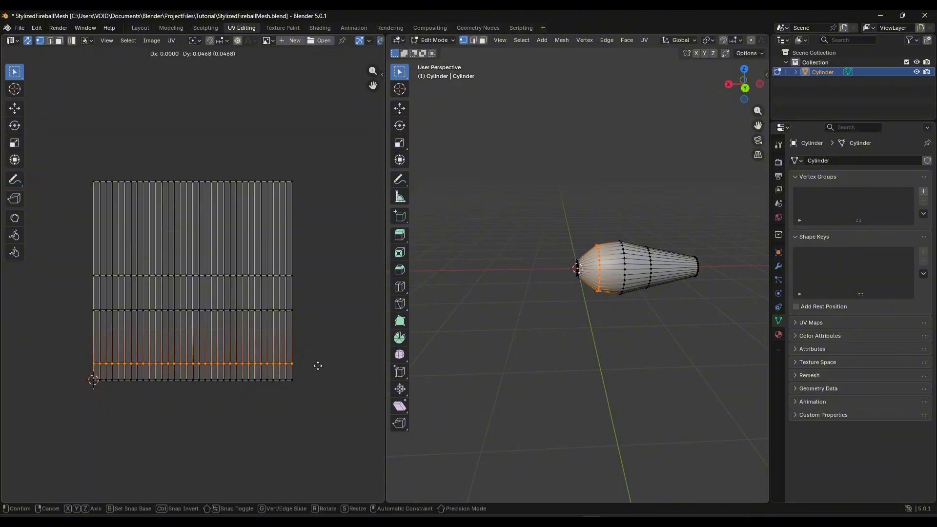
pyautogui.click(318, 344)
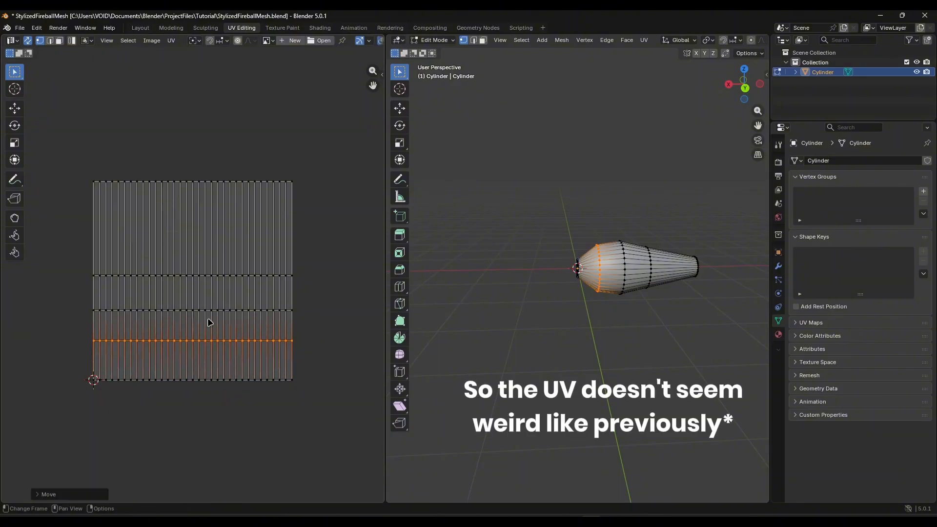
pyautogui.moveTo(60, 286); pyautogui.dragTo(328, 334)
pyautogui.press('g')
pyautogui.press('y')
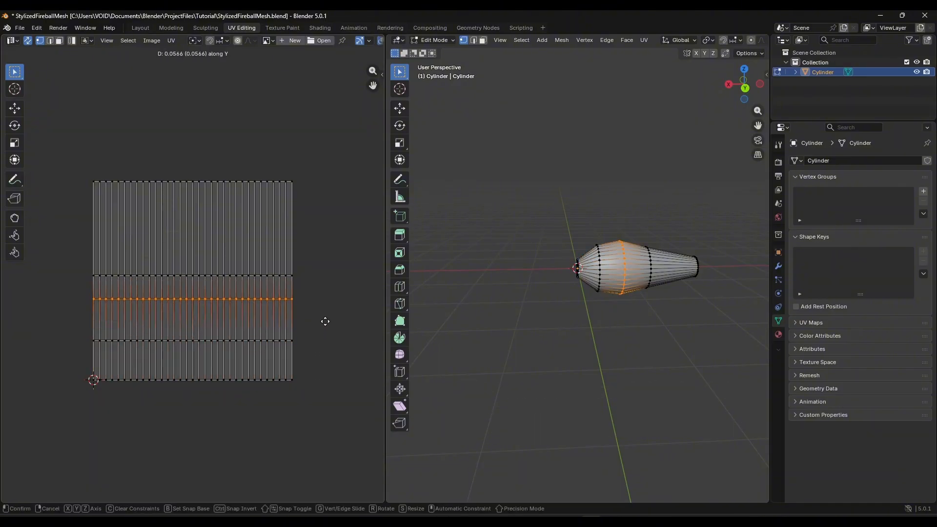
pyautogui.click(329, 323)
pyautogui.moveTo(75, 263); pyautogui.dragTo(326, 289)
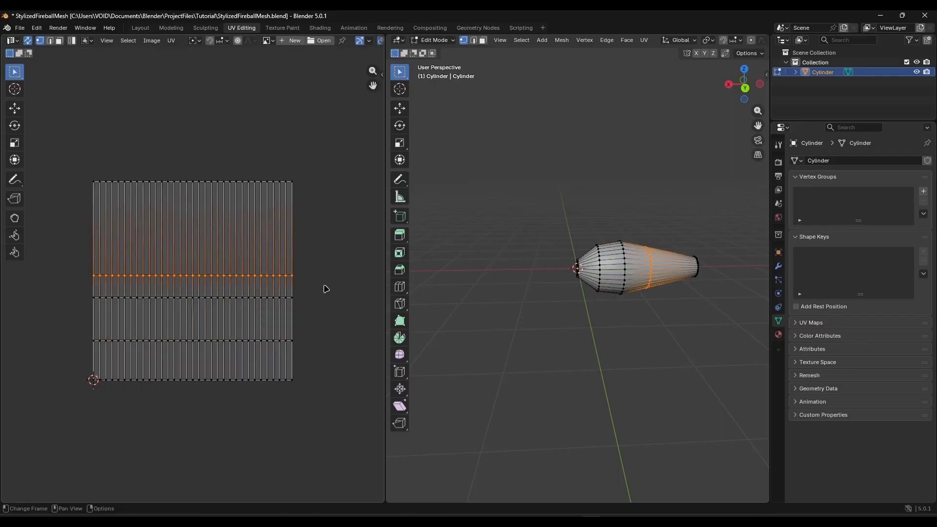
pyautogui.press('g')
pyautogui.press('y')
pyautogui.click(322, 272)
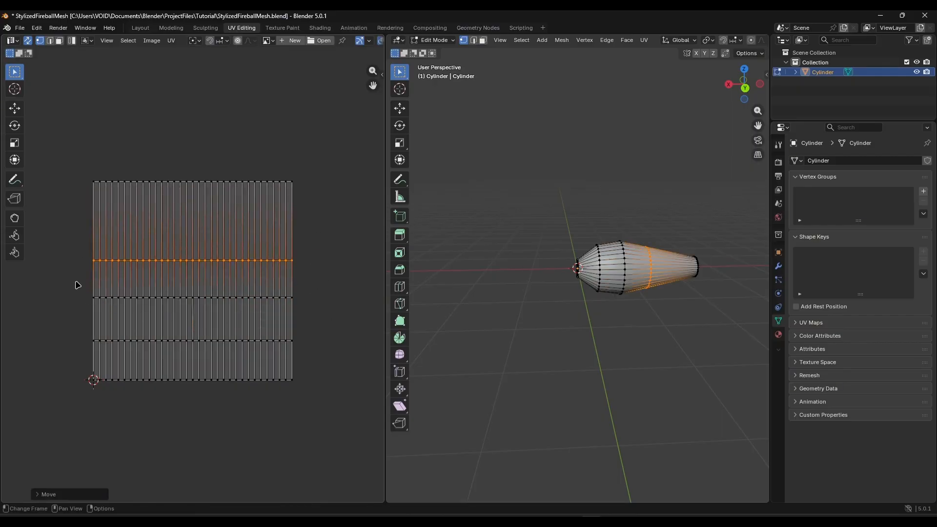
# Even out the UV spacing by lowering the middle inner row and the inner row nearest the back slightly along Y
pyautogui.moveTo(77, 284); pyautogui.dragTo(336, 326)
pyautogui.press('g')
pyautogui.press('y')
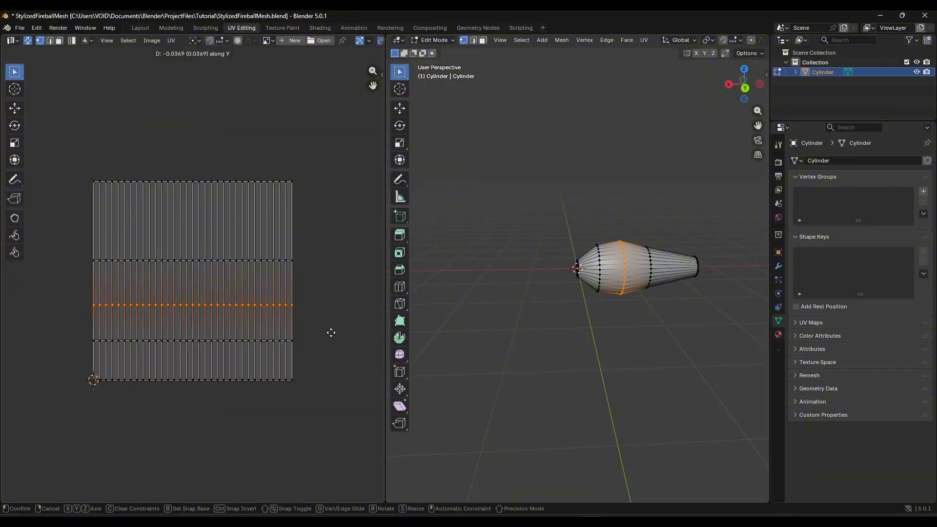
pyautogui.click(330, 331)
pyautogui.moveTo(63, 238); pyautogui.dragTo(277, 280)
pyautogui.press('g')
pyautogui.press('y')
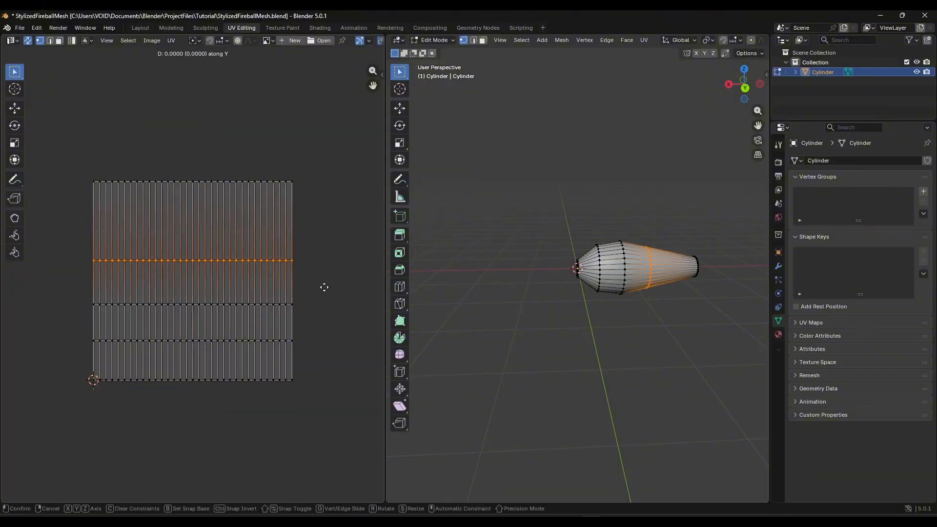
pyautogui.click(324, 293)
pyautogui.click(318, 339)
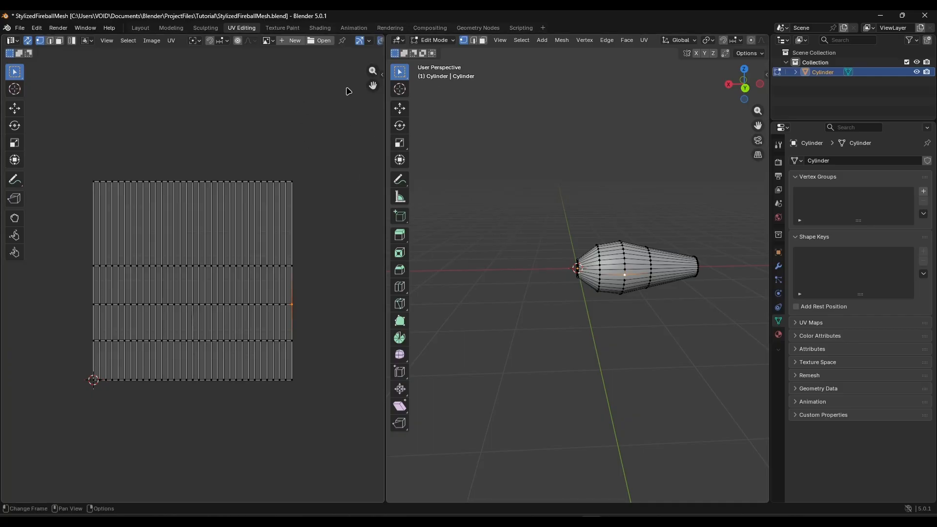
# Return to the Layout workspace and export the selected mesh as FBX again, overwriting StylizedFireballMesh.fbx in Meshes\Tutorial
pyautogui.click(141, 27)
pyautogui.moveTo(359, 196); pyautogui.dragTo(166, 161, button='middle')
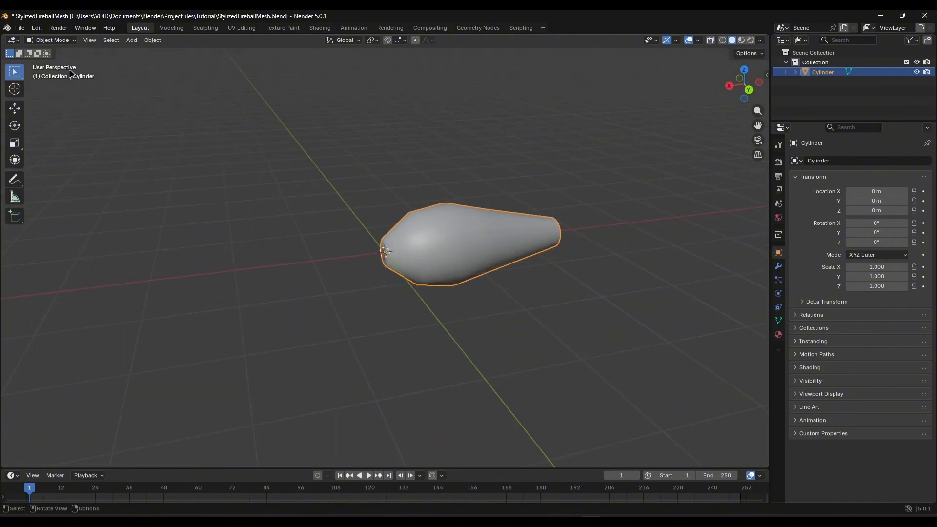
pyautogui.click(21, 28)
pyautogui.moveTo(47, 169)
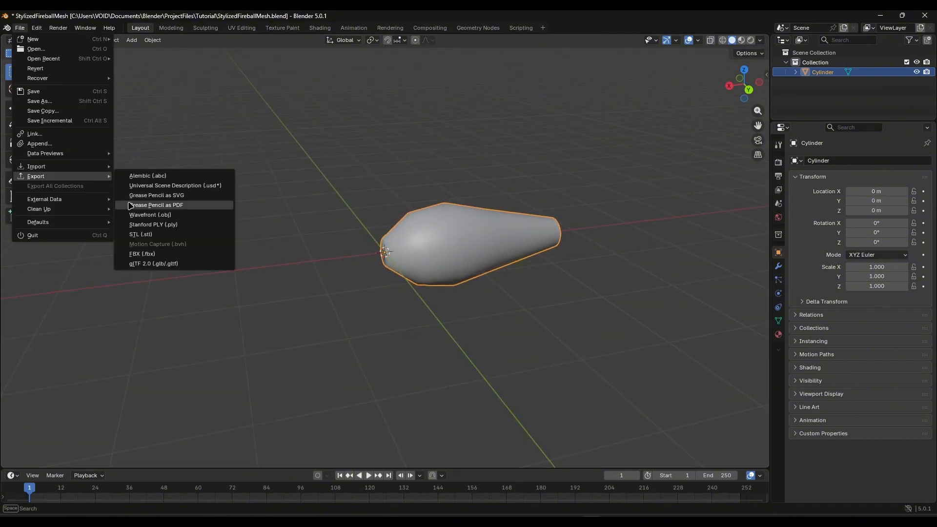
pyautogui.click(147, 247)
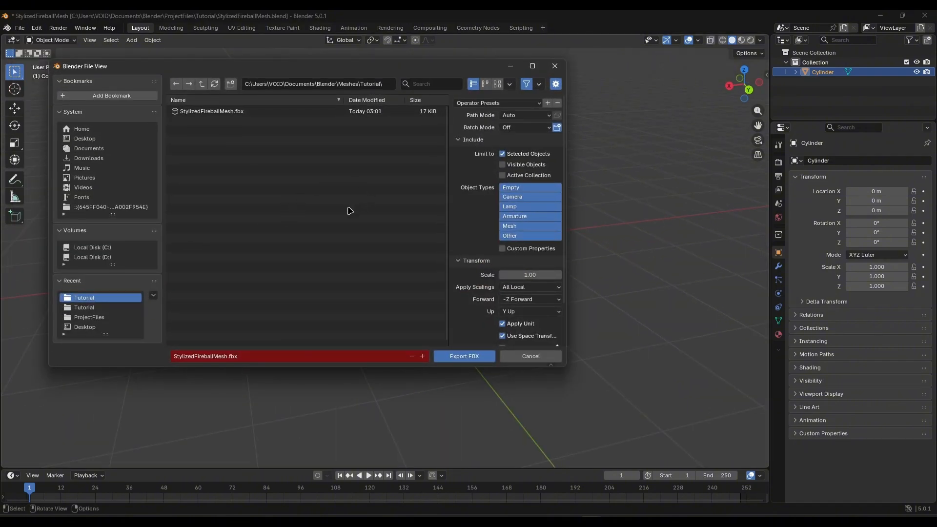
pyautogui.click(487, 358)
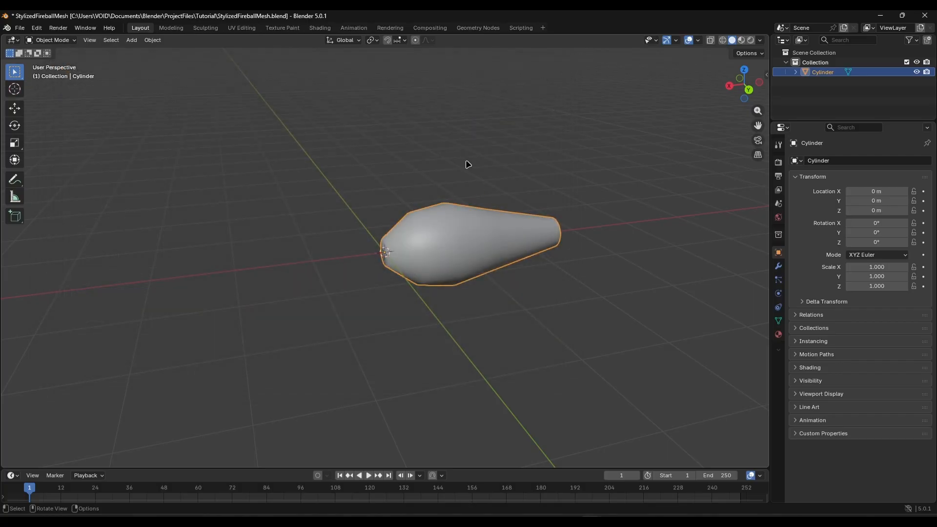
# Switch to Unreal Engine, reimport StylizedFireballMesh from its updated FBX file and check the checker pattern on the mesh
pyautogui.click(570, 519)
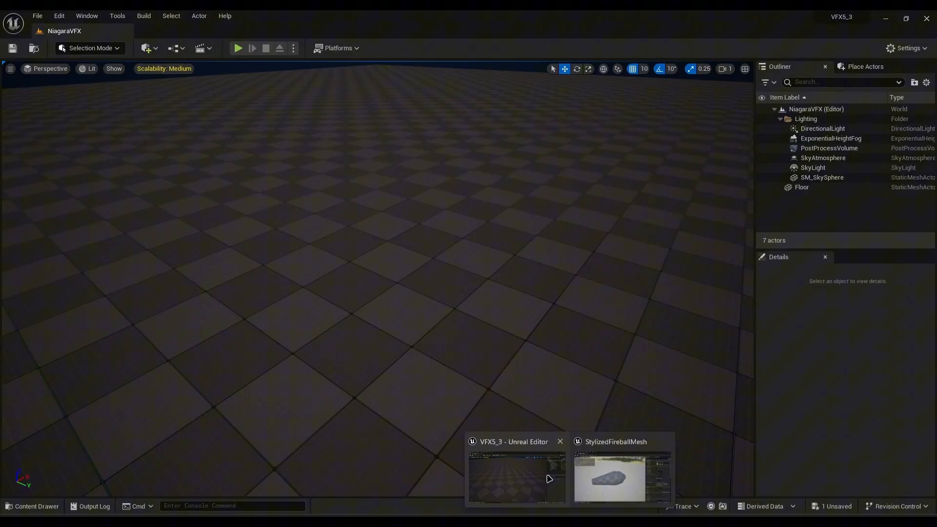
pyautogui.click(622, 476)
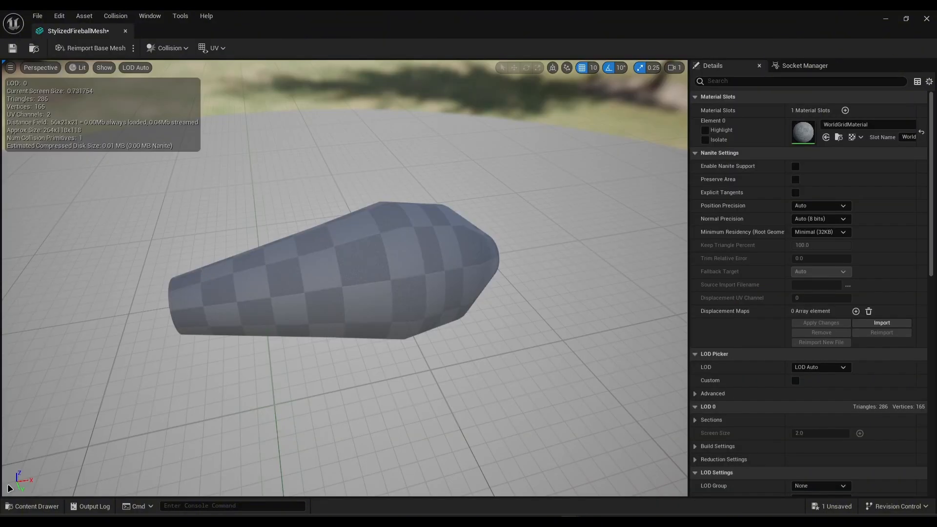
pyautogui.click(32, 506)
pyautogui.rightClick(215, 405)
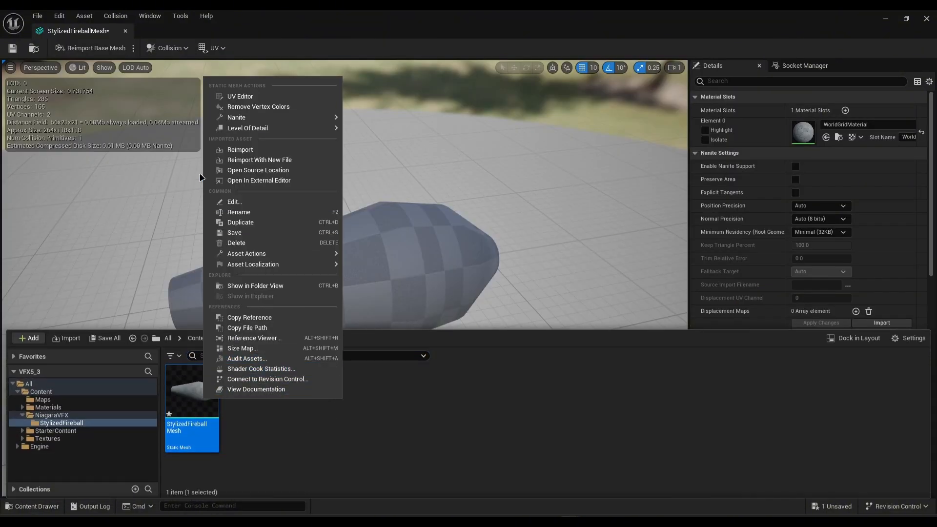
pyautogui.click(249, 150)
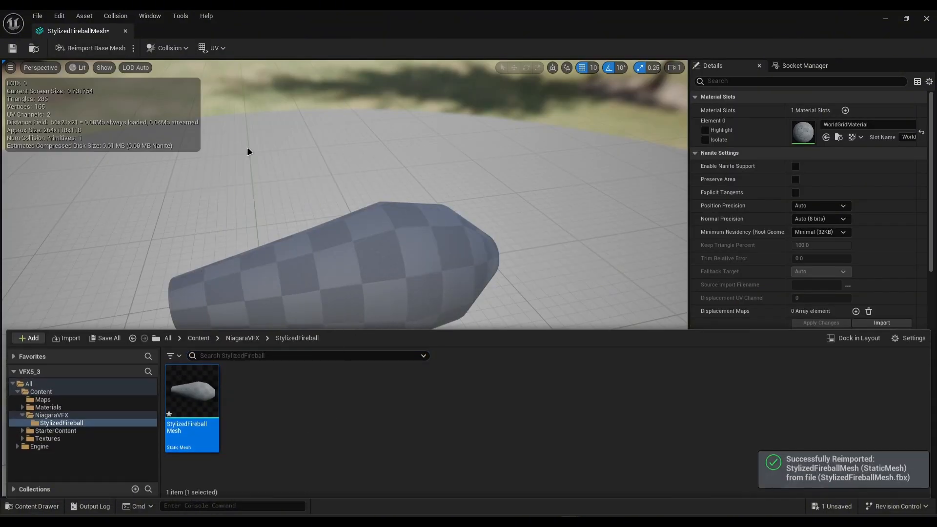
pyautogui.click(44, 512)
pyautogui.moveTo(398, 316); pyautogui.dragTo(349, 180)
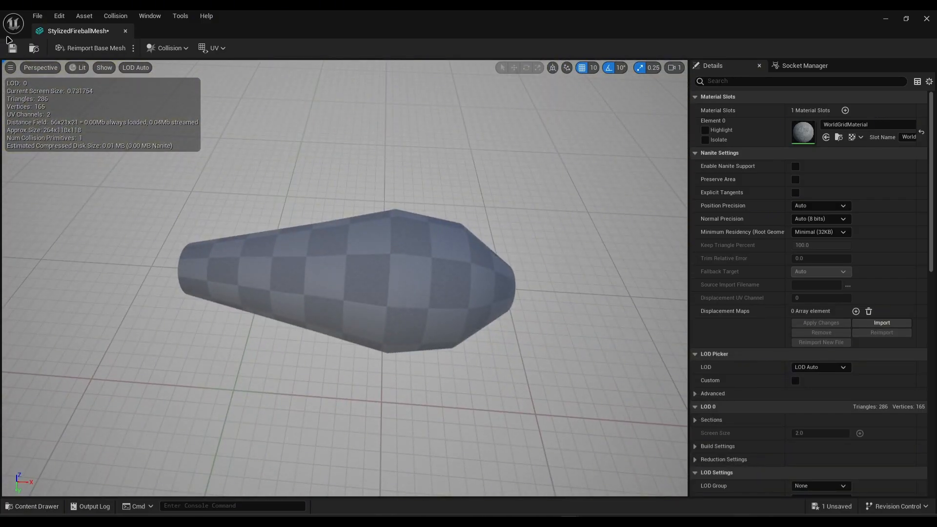
# Save the reimported fireball mesh and close its mesh editor
pyautogui.click(37, 16)
pyautogui.click(48, 75)
pyautogui.click(926, 19)
# Rename the StylizedFireballMesh asset to SM_StylizedFireballMesh
pyautogui.hotkey('ctrl', 'space')
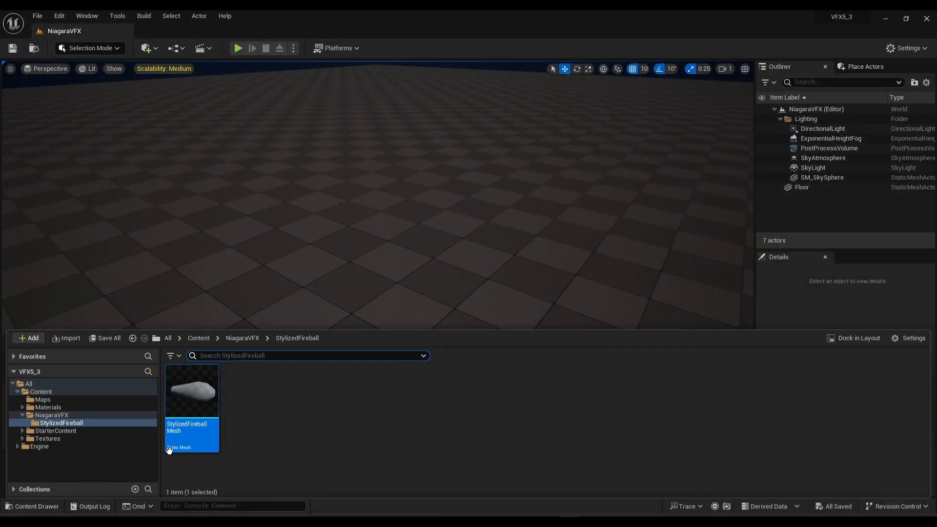
pyautogui.click(188, 426)
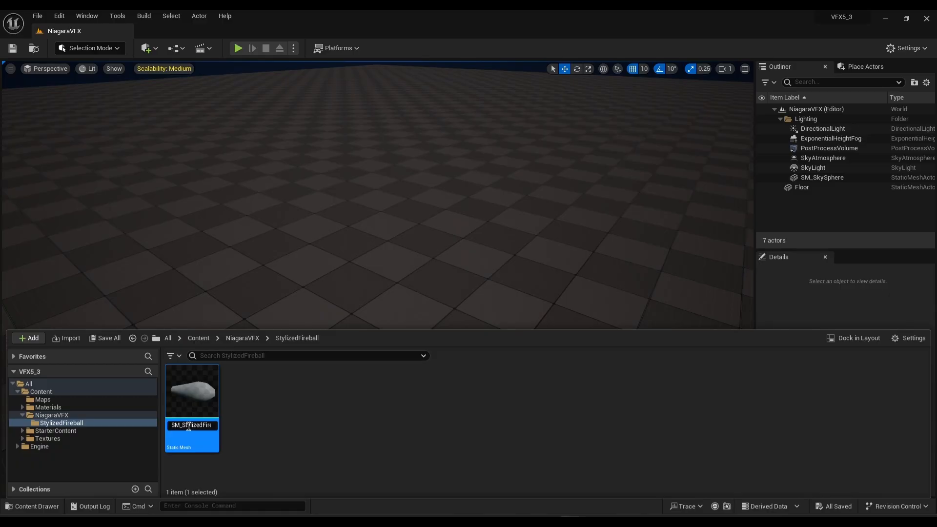
pyautogui.write('SM_')
pyautogui.press('Return')
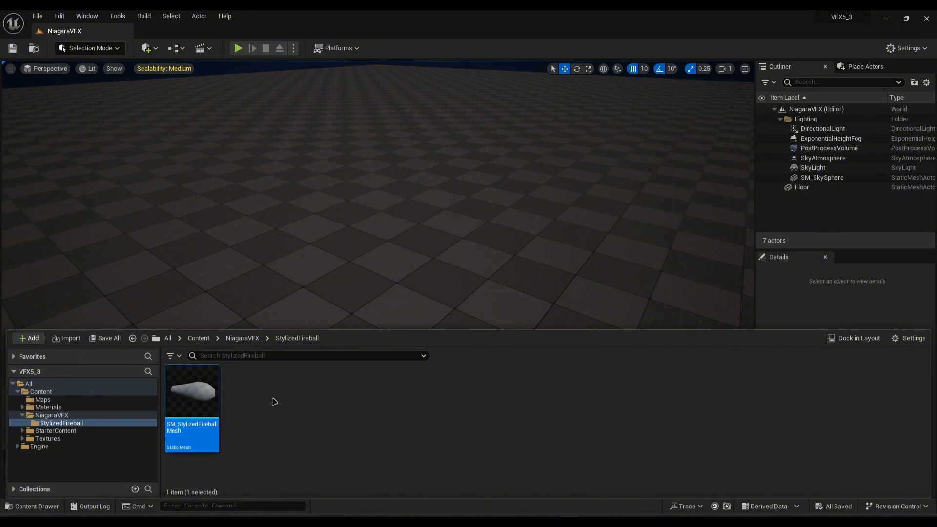
# Create a material named M_Fireball in the StylizedFireball folder and open it for editing
pyautogui.rightClick(286, 456)
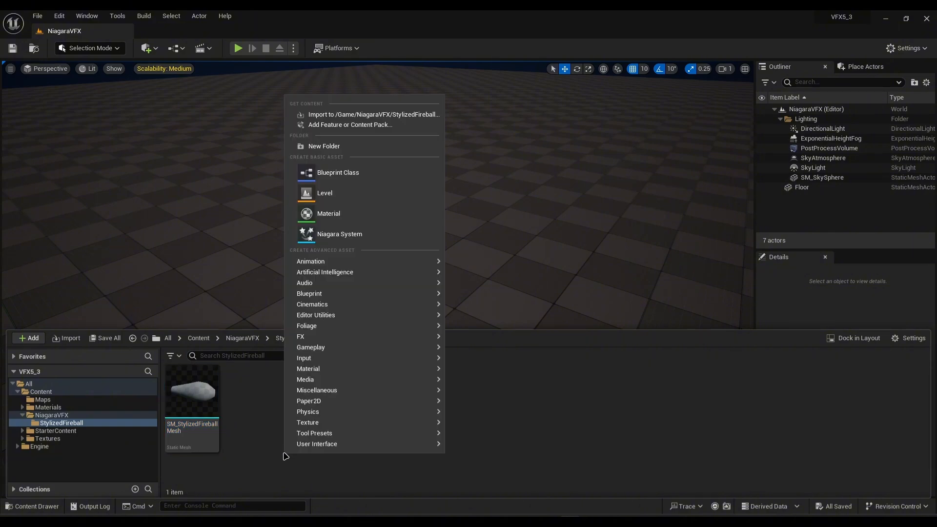
pyautogui.click(329, 219)
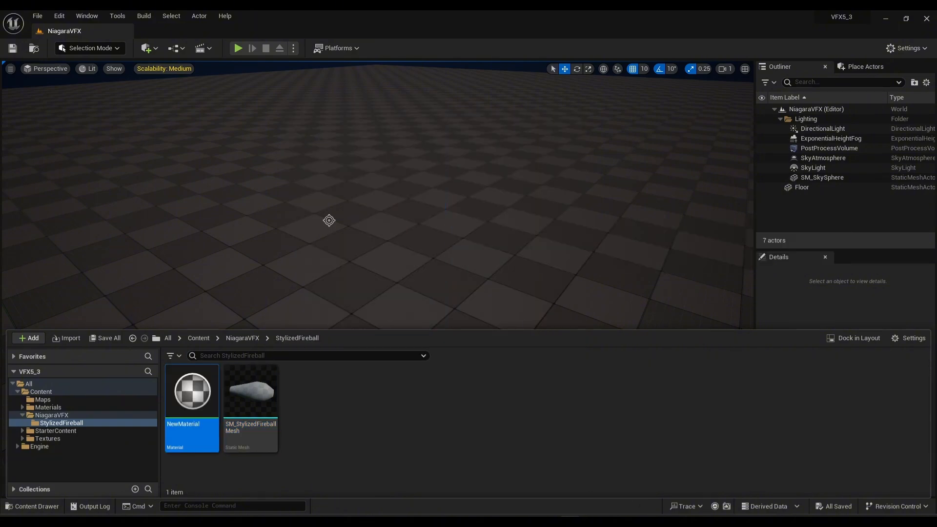
pyautogui.write('M_Fireball')
pyautogui.press('Return')
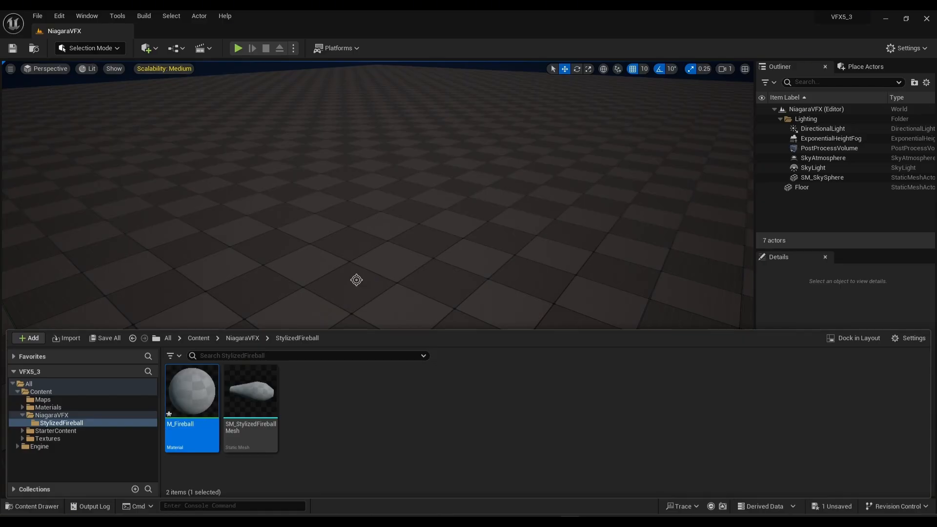
pyautogui.press('Return')
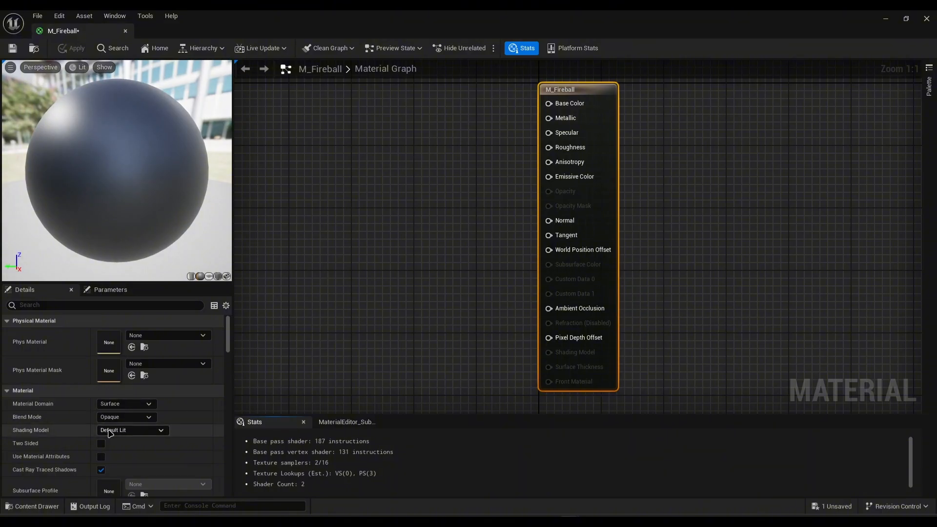
# Set the M_Fireball material's shading model to Unlit and its blend mode to Masked
pyautogui.click(128, 430)
pyautogui.click(116, 309)
pyautogui.click(125, 417)
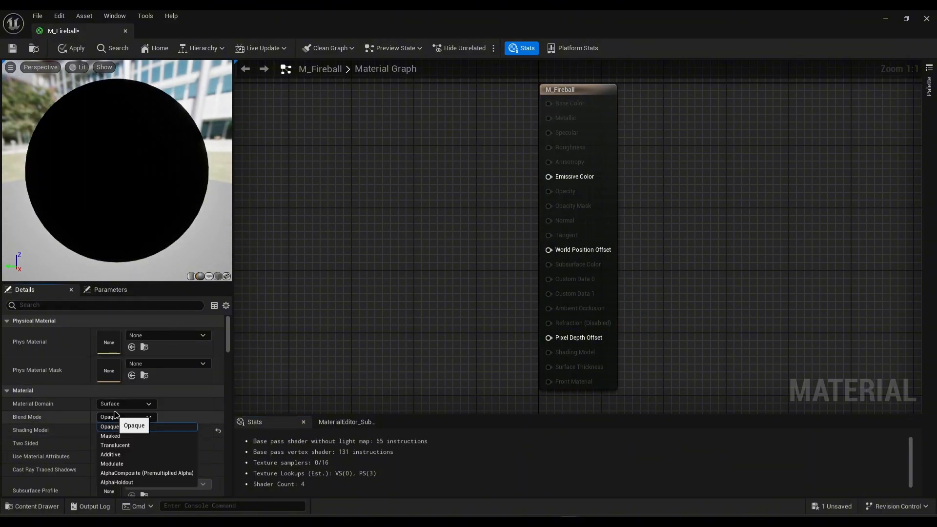
pyautogui.click(142, 424)
# Add a Particle Color node, connect its RGB output to Emissive Color and move it up beside that input
pyautogui.moveTo(341, 320); pyautogui.dragTo(471, 316, button='right')
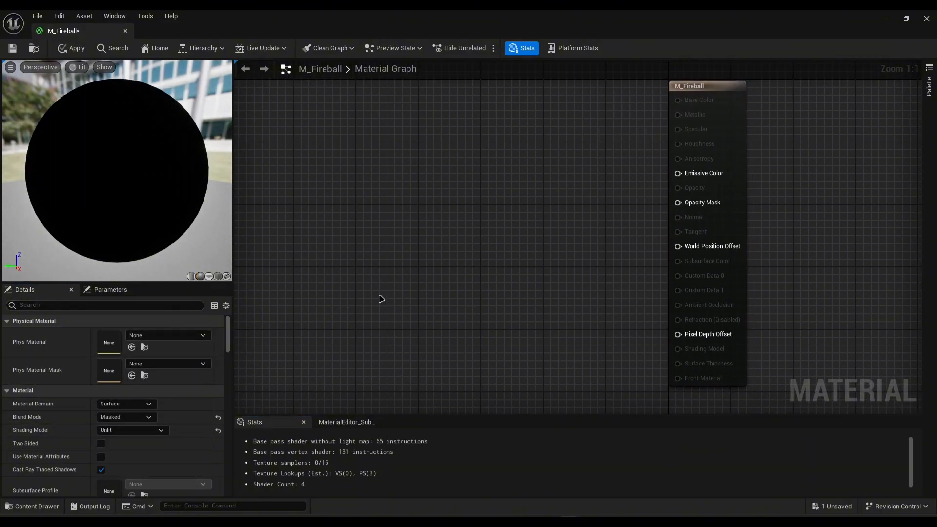
pyautogui.moveTo(381, 299); pyautogui.dragTo(397, 304, button='right')
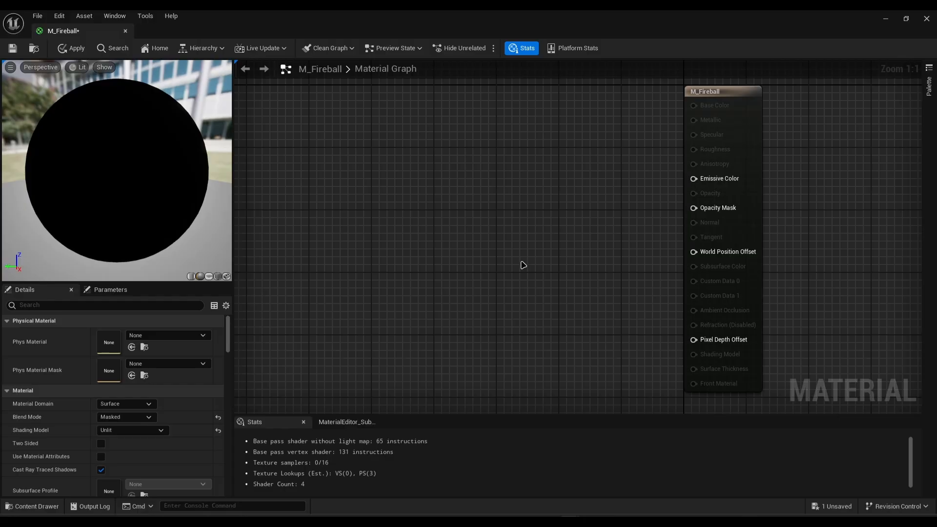
pyautogui.rightClick(451, 260)
pyautogui.write('part')
pyautogui.press('Return')
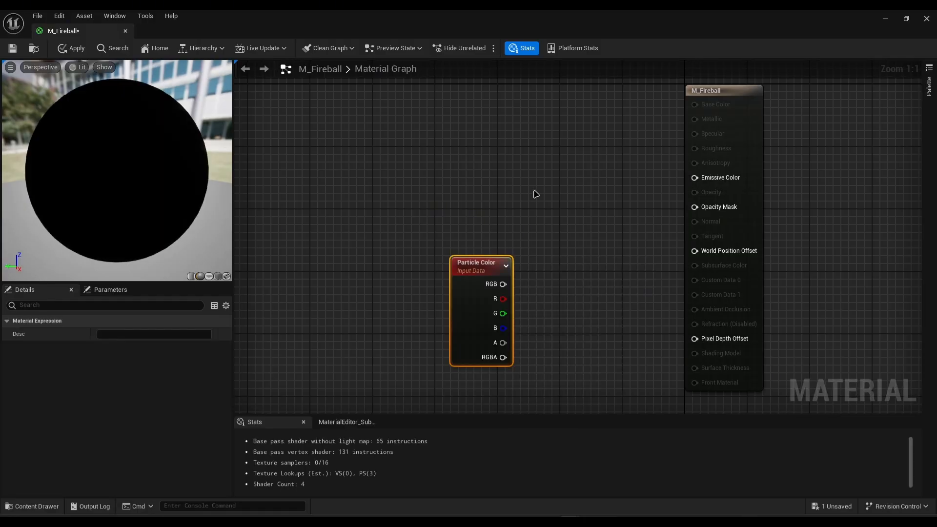
pyautogui.moveTo(503, 284); pyautogui.dragTo(694, 178)
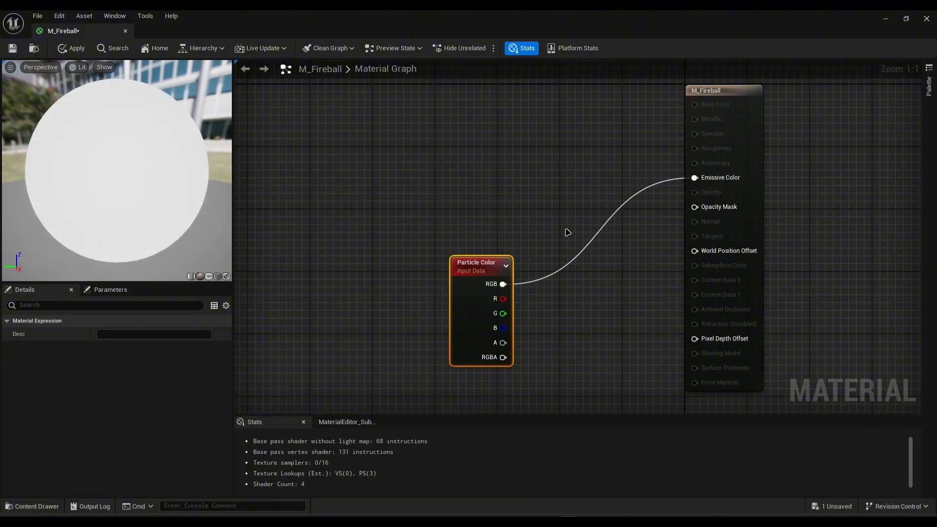
pyautogui.moveTo(478, 279); pyautogui.dragTo(526, 123)
# Search the Textures folder for voronoi and copy the T_VornoiNoise texture into the StylizedFireball folder
pyautogui.moveTo(424, 273); pyautogui.dragTo(660, 183, button='right')
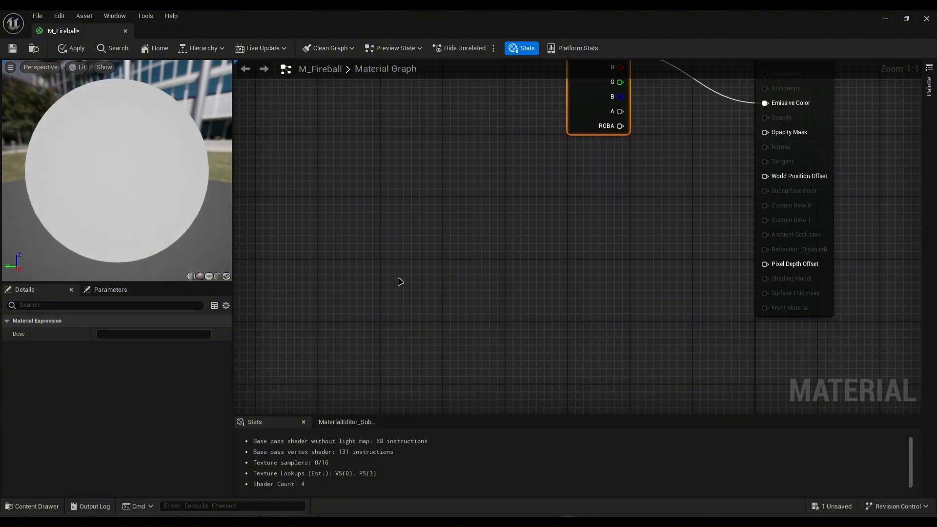
pyautogui.click(30, 506)
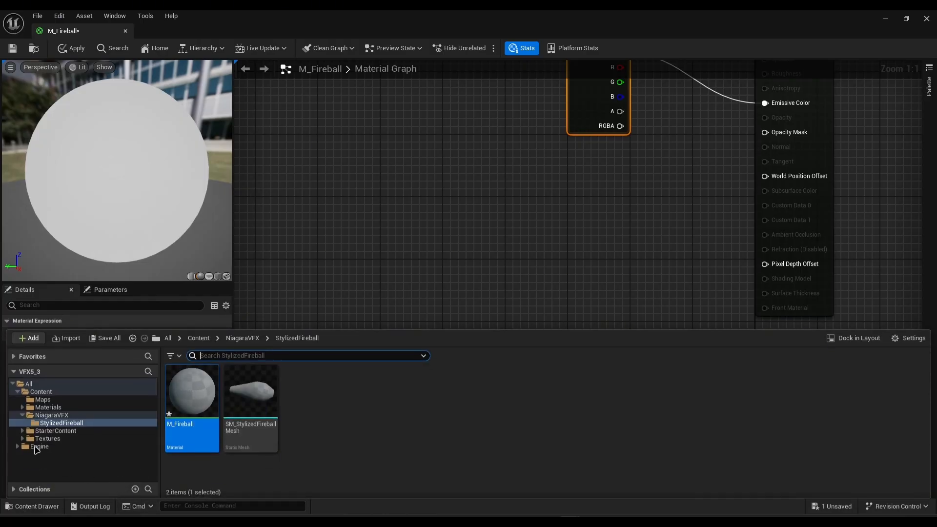
pyautogui.click(48, 439)
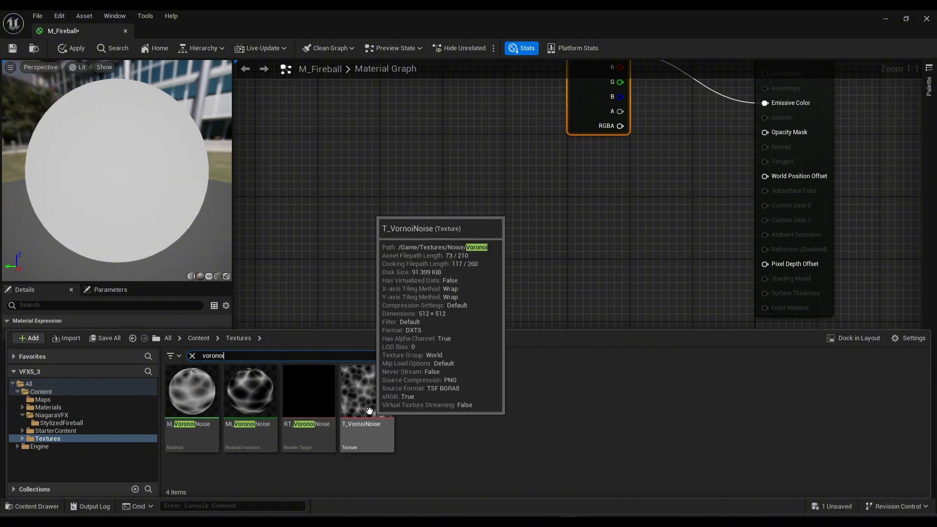
pyautogui.moveTo(373, 414); pyautogui.dragTo(64, 424)
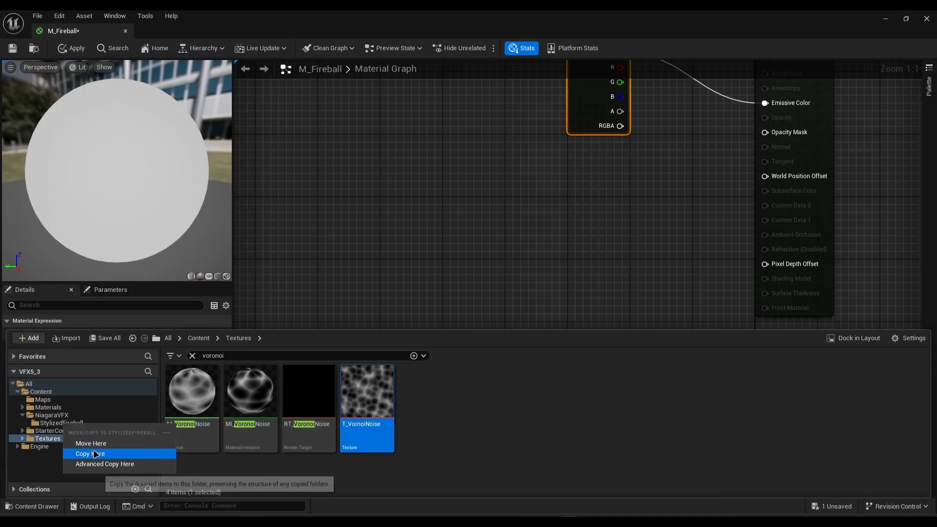
pyautogui.click(129, 454)
pyautogui.click(74, 423)
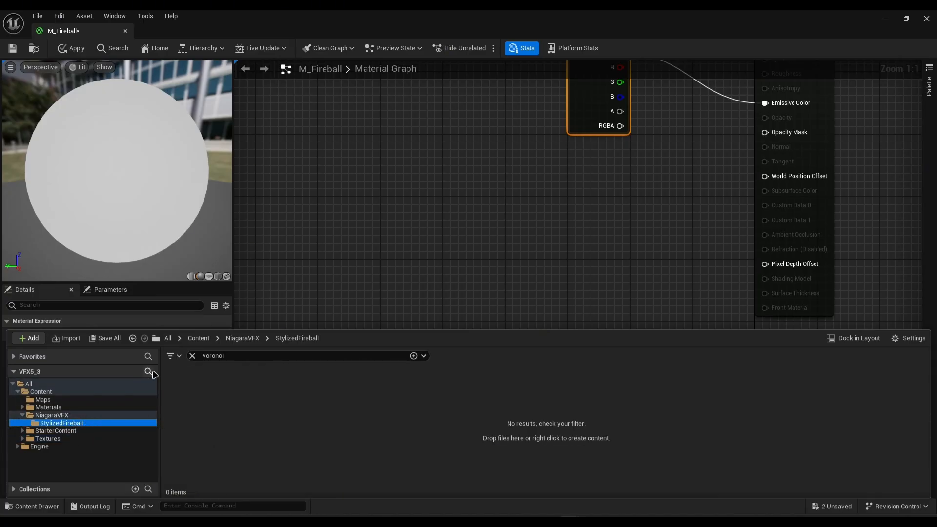
pyautogui.click(192, 356)
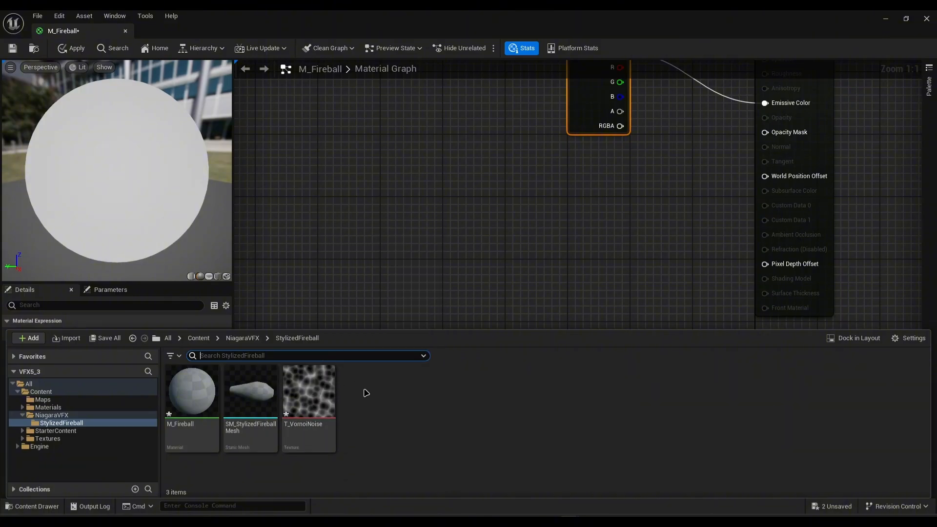
# Add the copied T_VornoiNoise texture to the graph as a Texture Sample and connect its R output to Opacity Mask
pyautogui.moveTo(308, 390); pyautogui.dragTo(429, 232)
pyautogui.moveTo(585, 272); pyautogui.dragTo(508, 287, button='right')
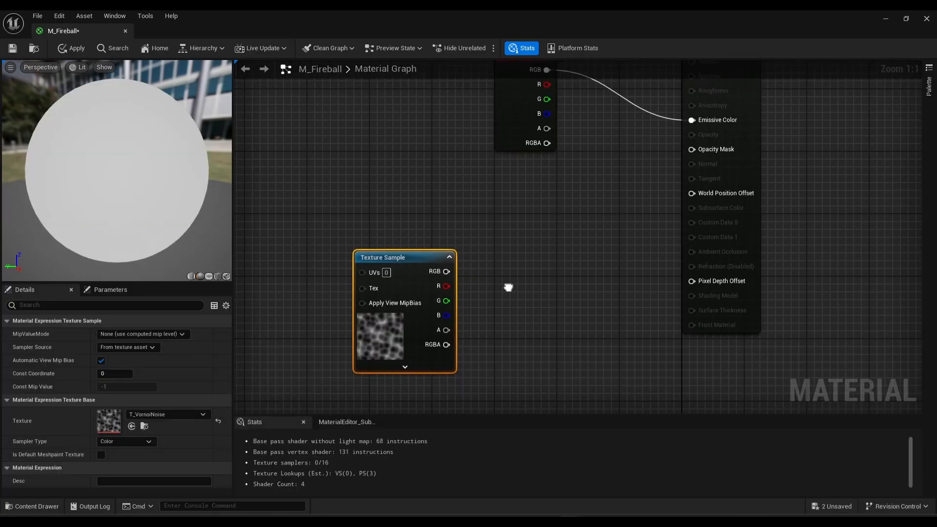
pyautogui.moveTo(417, 257); pyautogui.dragTo(456, 220)
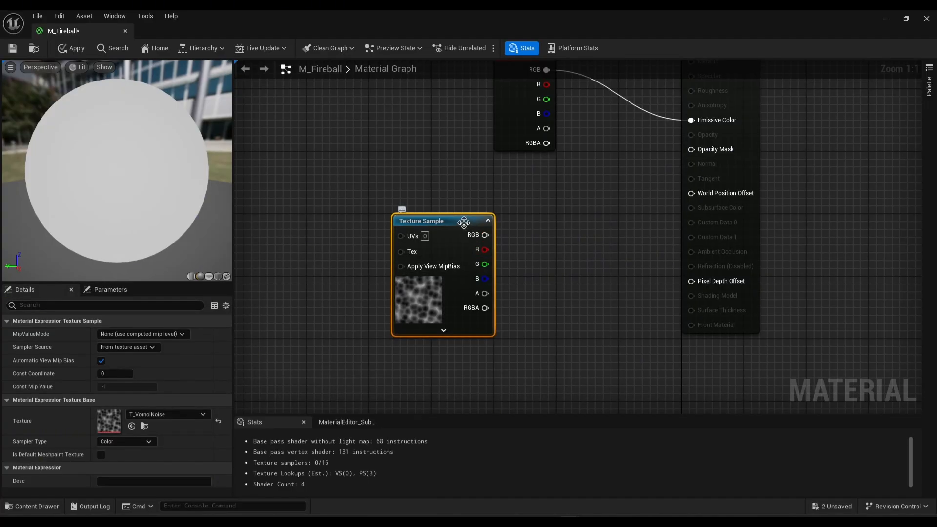
pyautogui.moveTo(464, 223); pyautogui.dragTo(691, 149)
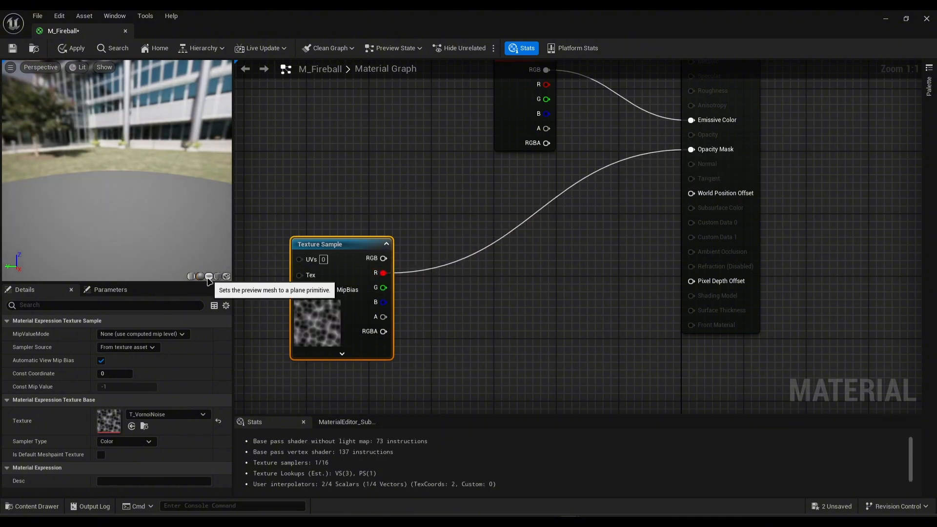
# Set the preview mesh to a plane and shift the Texture Sample node closer to the material output
pyautogui.click(208, 277)
pyautogui.moveTo(168, 255); pyautogui.dragTo(190, 229)
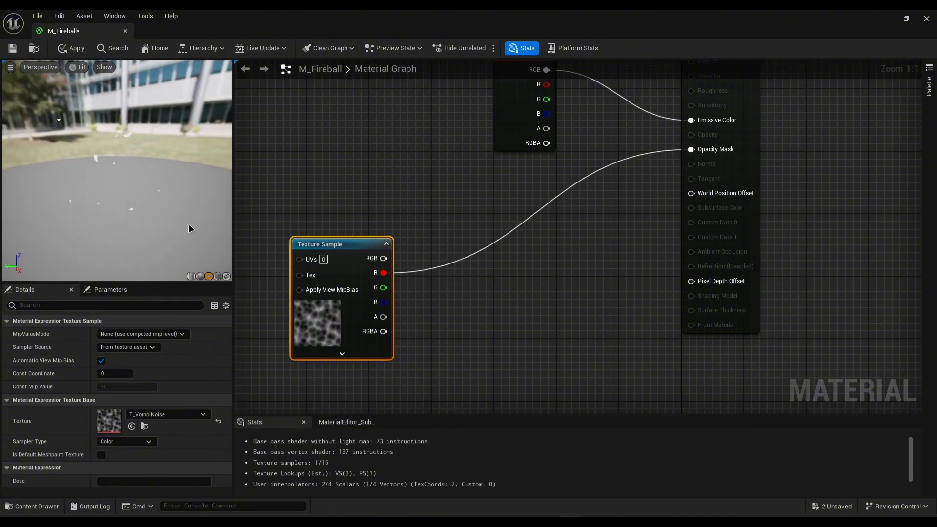
pyautogui.moveTo(341, 246); pyautogui.dragTo(381, 223)
# Insert a Power node with exponent 0.5 between the Texture Sample's R output and Opacity Mask
pyautogui.rightClick(499, 291)
pyautogui.write('pow')
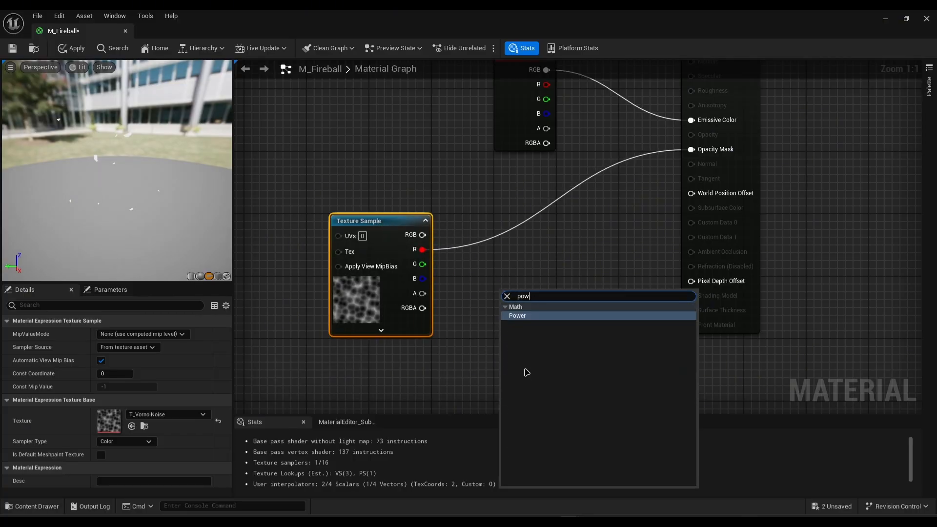
pyautogui.click(528, 316)
pyautogui.moveTo(422, 249); pyautogui.dragTo(508, 309)
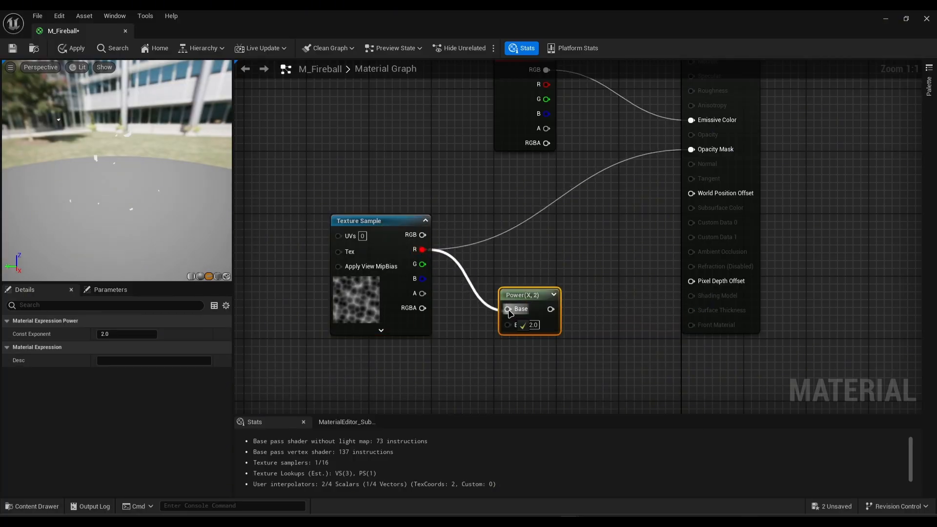
pyautogui.click(533, 326)
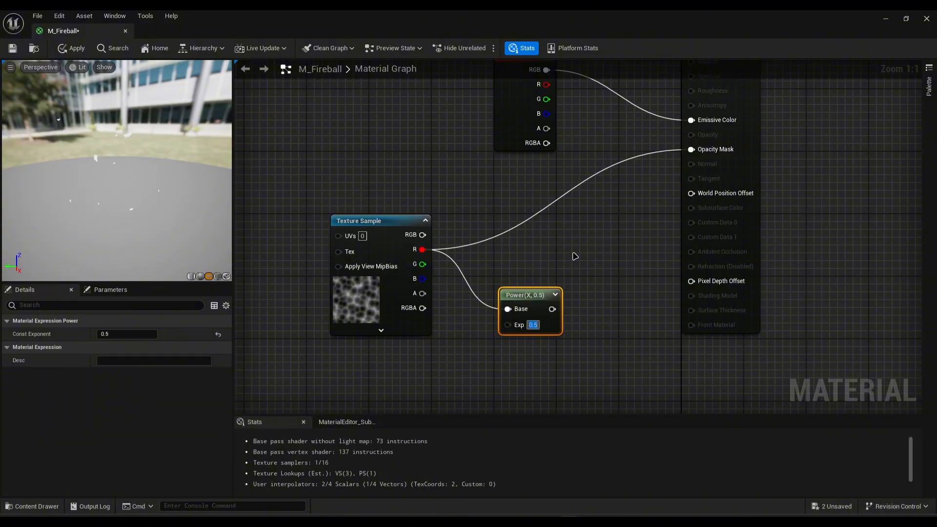
pyautogui.moveTo(552, 309); pyautogui.dragTo(691, 149)
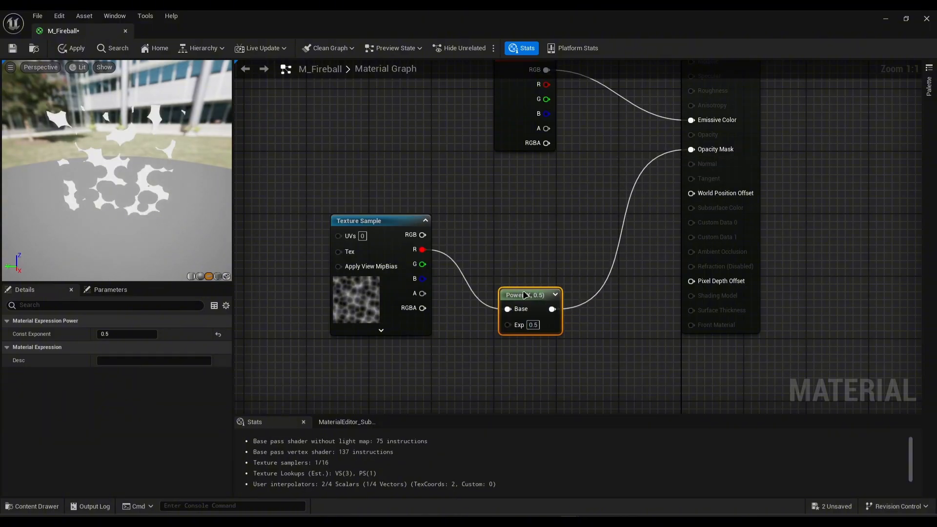
pyautogui.moveTo(525, 295); pyautogui.dragTo(520, 275)
pyautogui.moveTo(121, 127)
pyautogui.mouseDown()
pyautogui.moveTo(105, 129)
pyautogui.moveTo(132, 131)
pyautogui.mouseUp()
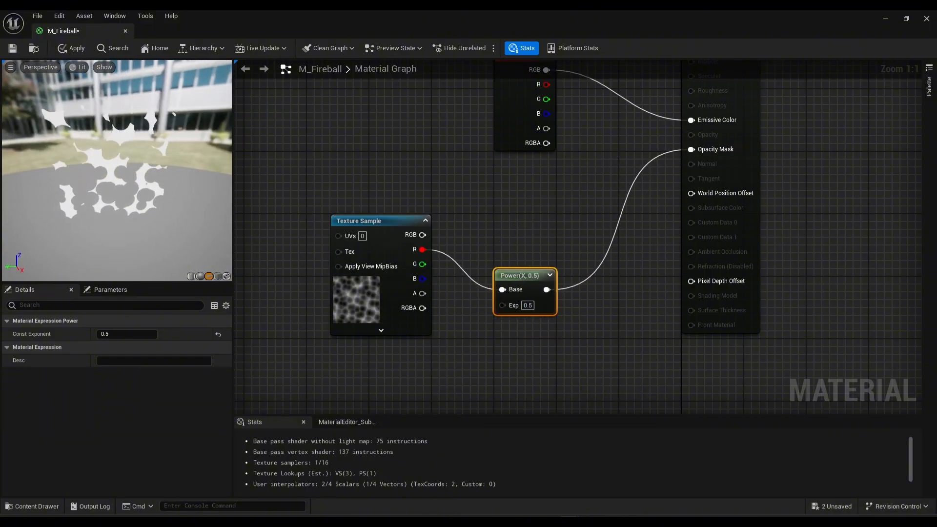
pyautogui.moveTo(134, 164)
pyautogui.mouseDown()
pyautogui.moveTo(151, 168)
pyautogui.moveTo(122, 169)
pyautogui.moveTo(135, 165)
pyautogui.mouseUp()
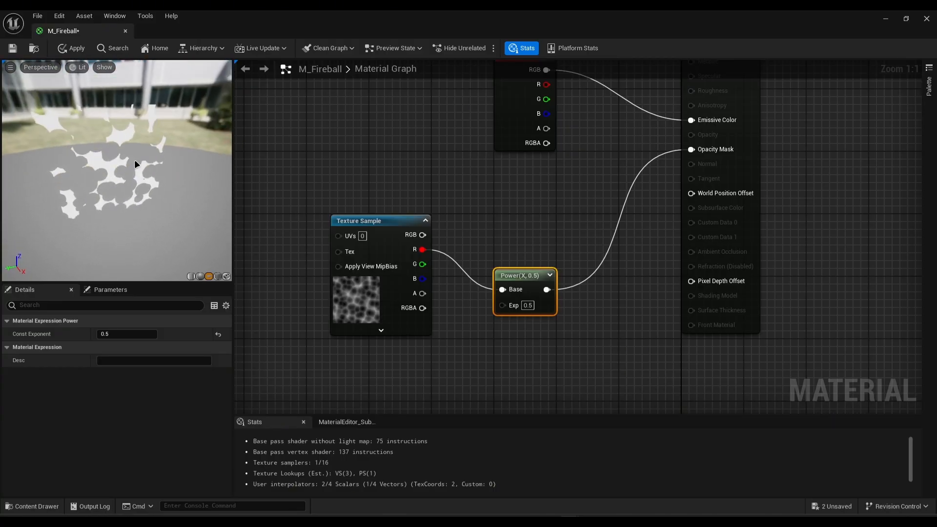
pyautogui.moveTo(110, 199); pyautogui.dragTo(123, 207)
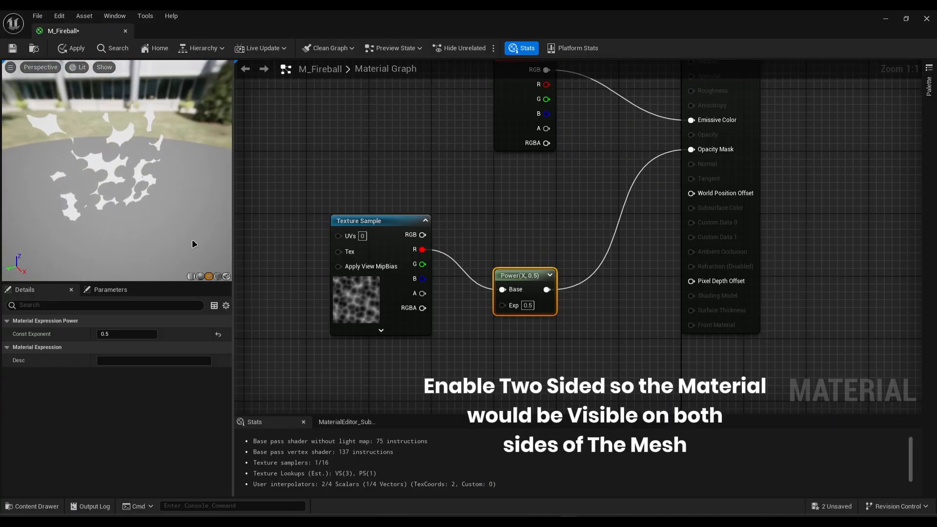
pyautogui.moveTo(192, 240); pyautogui.dragTo(215, 238)
pyautogui.click(346, 216)
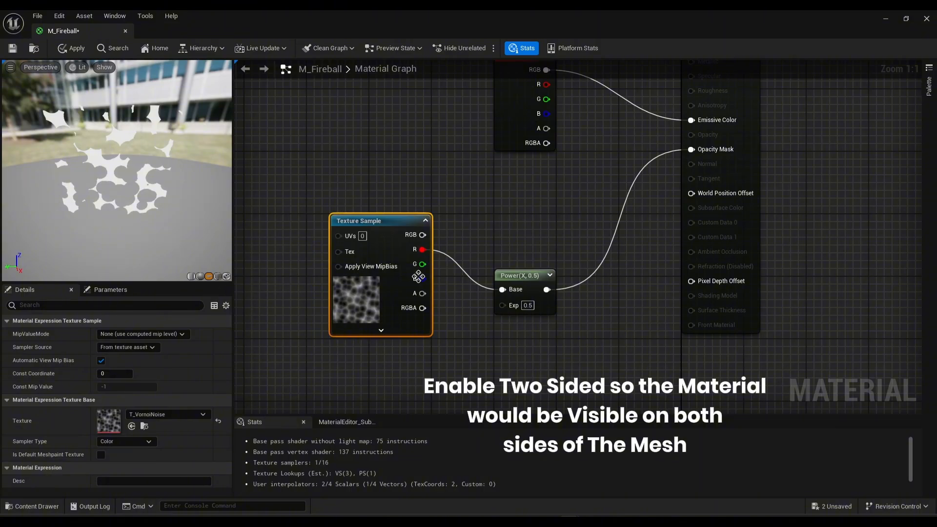
# Enable Two Sided on the M_Fireball material so both faces of the mesh render
pyautogui.click(746, 205)
pyautogui.click(101, 444)
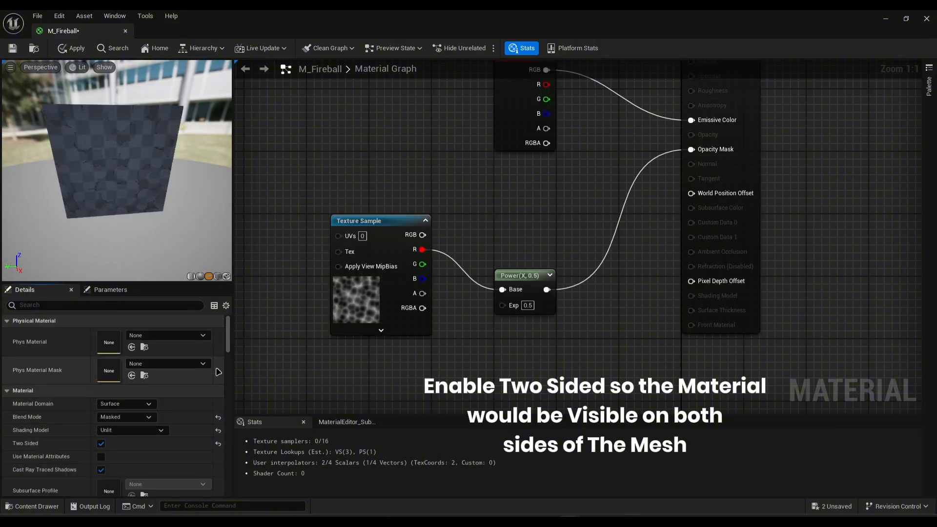
pyautogui.moveTo(119, 193)
pyautogui.mouseDown()
pyautogui.moveTo(161, 194)
pyautogui.moveTo(120, 194)
pyautogui.mouseUp()
# Move the Power node next to the Texture Sample's R output and save all assets
pyautogui.moveTo(513, 281); pyautogui.dragTo(513, 266)
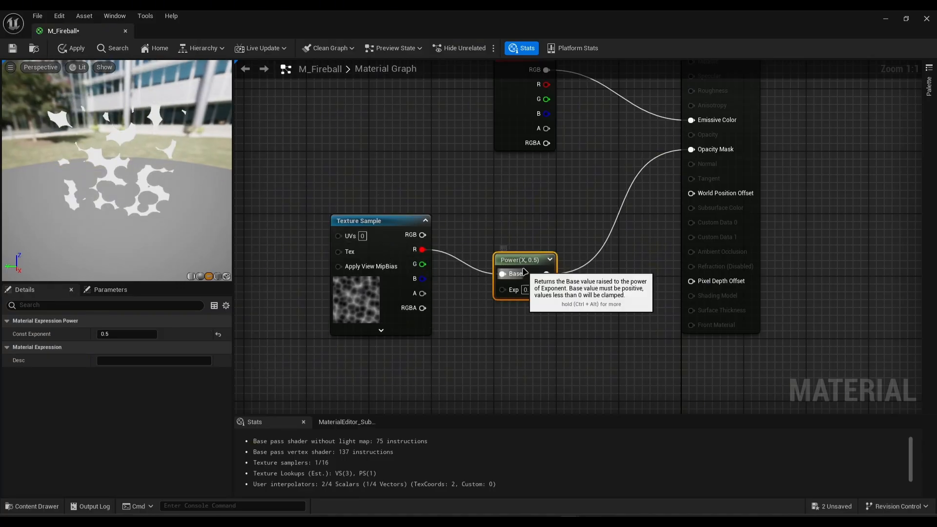
pyautogui.moveTo(520, 266); pyautogui.dragTo(489, 242)
pyautogui.moveTo(341, 196); pyautogui.dragTo(561, 217, button='right')
pyautogui.click(32, 15)
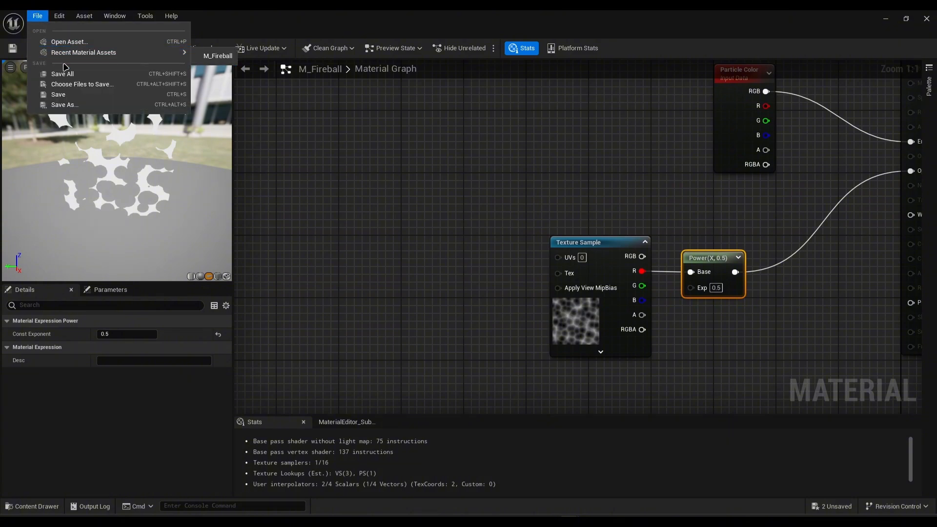
pyautogui.click(67, 72)
# Add a TextureCoordinate node to the graph, well ahead of the Texture Sample node
pyautogui.moveTo(395, 211); pyautogui.dragTo(416, 200, button='right')
pyautogui.rightClick(324, 240)
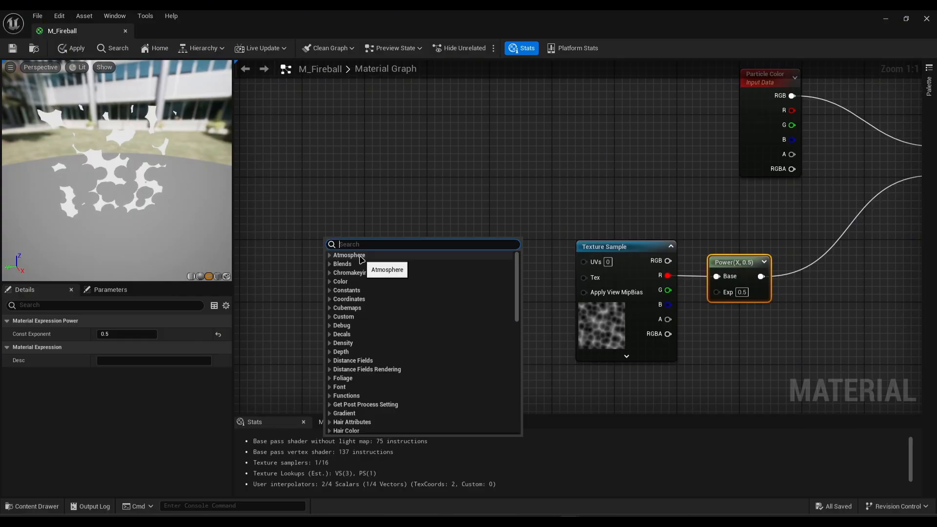
pyautogui.write('te')
pyautogui.click(367, 347)
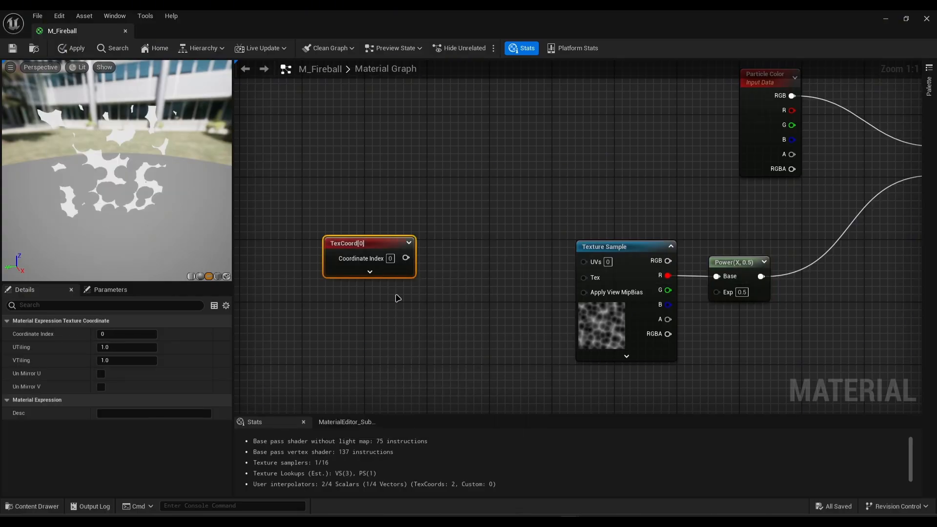
pyautogui.moveTo(387, 248); pyautogui.dragTo(318, 246)
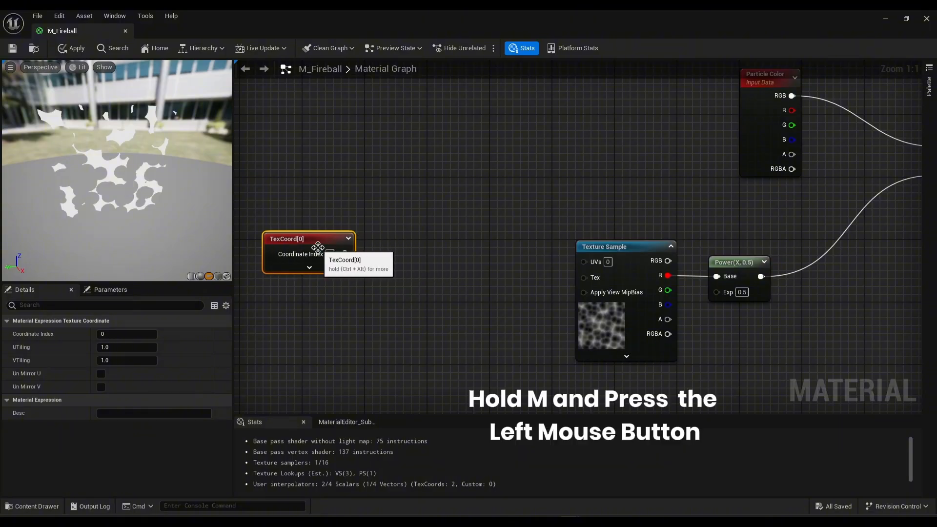
# Add a Multiply node, connect the TexCoord output to its A input, and line up the two nodes
pyautogui.click(382, 278)
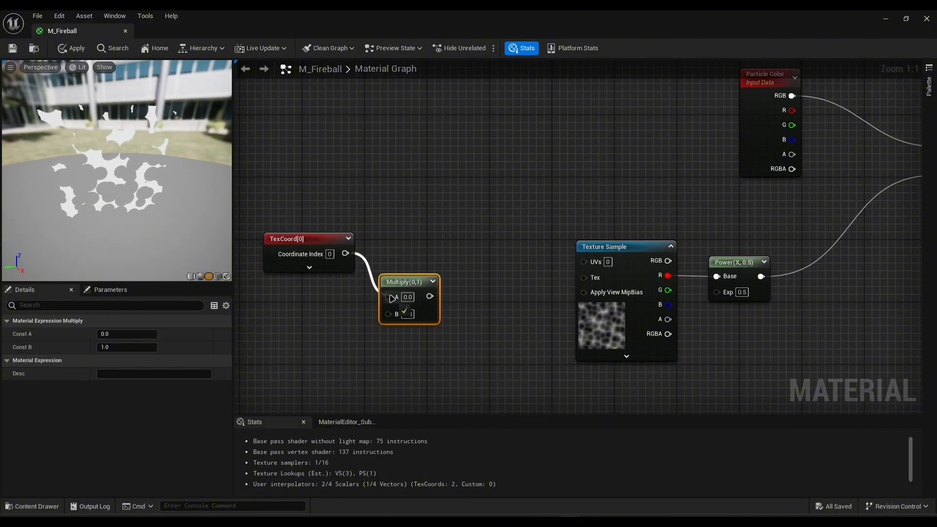
pyautogui.moveTo(391, 297); pyautogui.dragTo(389, 297)
pyautogui.moveTo(399, 284); pyautogui.dragTo(392, 244)
pyautogui.moveTo(317, 217); pyautogui.dragTo(401, 247)
pyautogui.moveTo(401, 241); pyautogui.dragTo(326, 246)
pyautogui.click(395, 246)
# Add a Dynamic Parameter node below TexCoord and rename its first two parameters TileX and TileY
pyautogui.moveTo(359, 305); pyautogui.dragTo(427, 228, button='right')
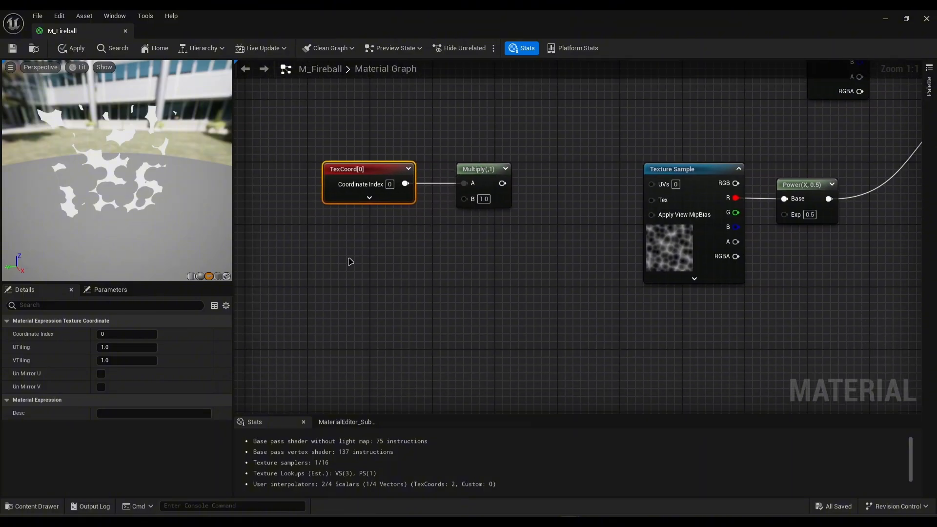
pyautogui.rightClick(373, 252)
pyautogui.write('d')
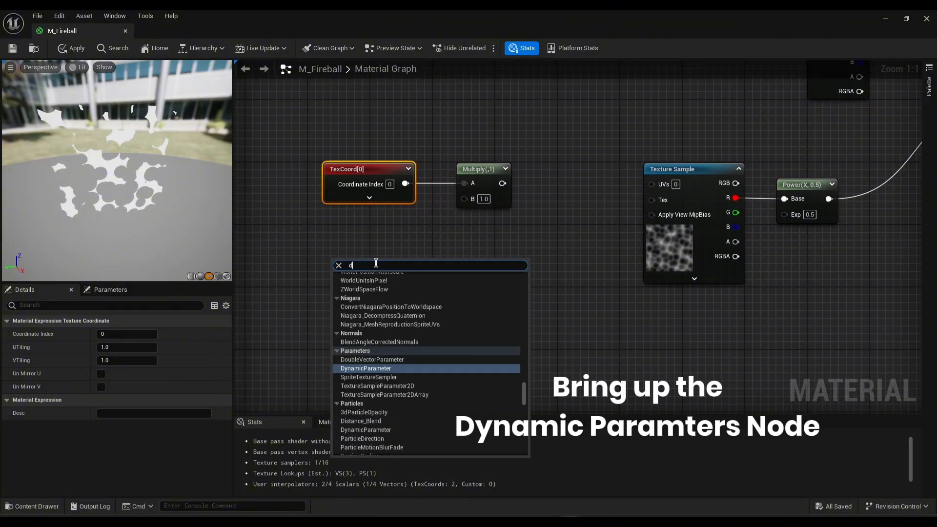
pyautogui.click(359, 368)
pyautogui.moveTo(376, 264); pyautogui.dragTo(362, 263)
pyautogui.click(124, 346)
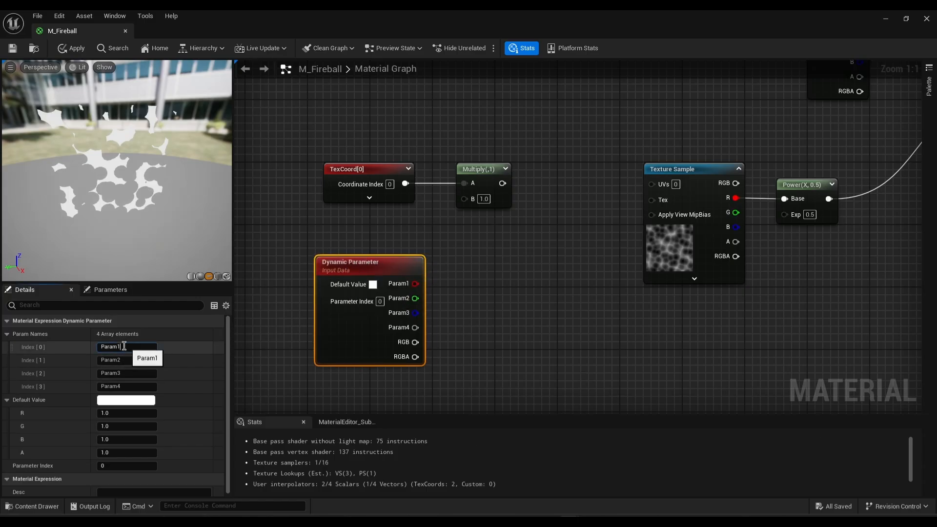
pyautogui.doubleClick(124, 346)
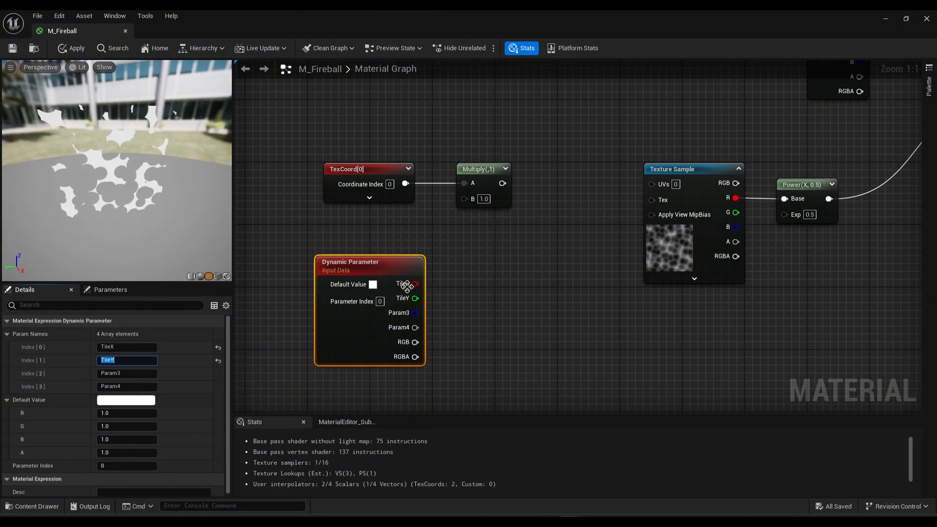
# Combine TileX and TileY in a new MakeFloat2 node and connect its Result to the Multiply node's B input
pyautogui.moveTo(415, 301); pyautogui.dragTo(449, 337)
pyautogui.rightClick(442, 321)
pyautogui.write('make')
pyautogui.click(466, 207)
pyautogui.moveTo(376, 291); pyautogui.dragTo(464, 198)
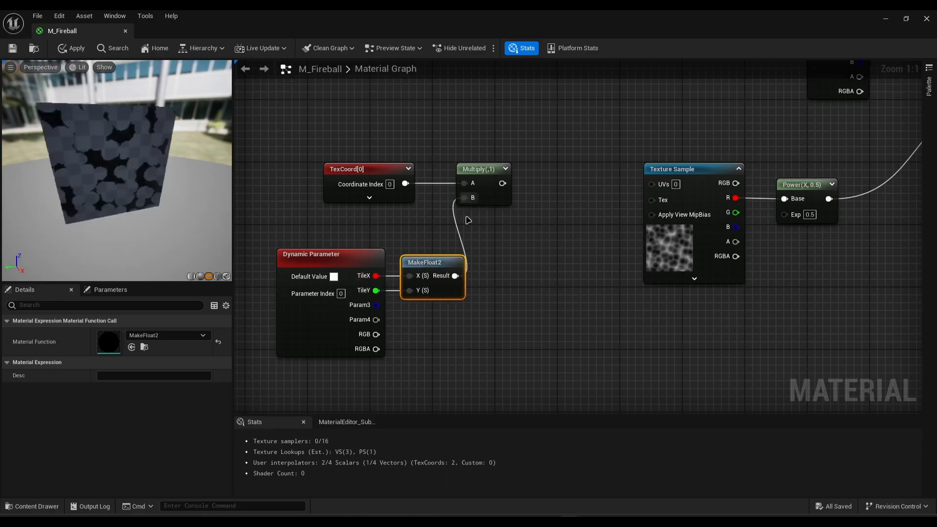
# Add a Panner node between the Multiply and Texture Sample nodes
pyautogui.rightClick(529, 176)
pyautogui.write('panner')
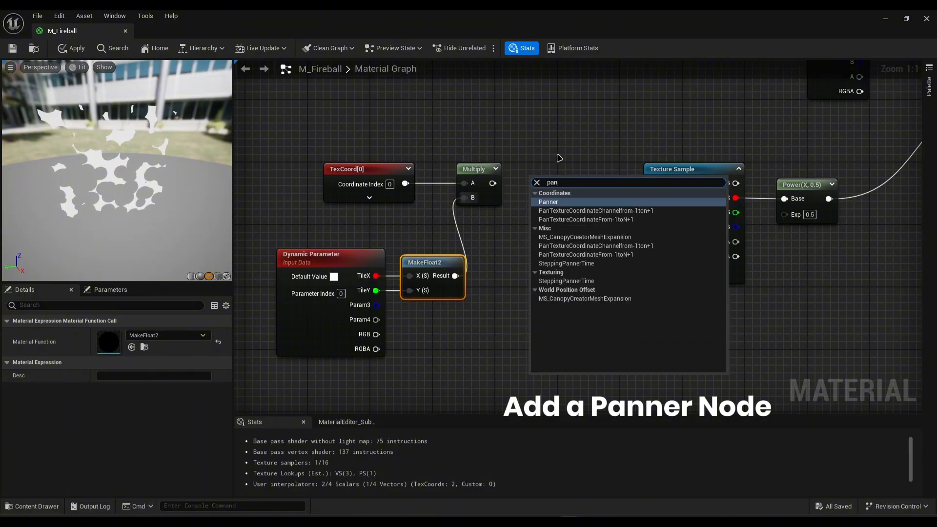
pyautogui.press('Return')
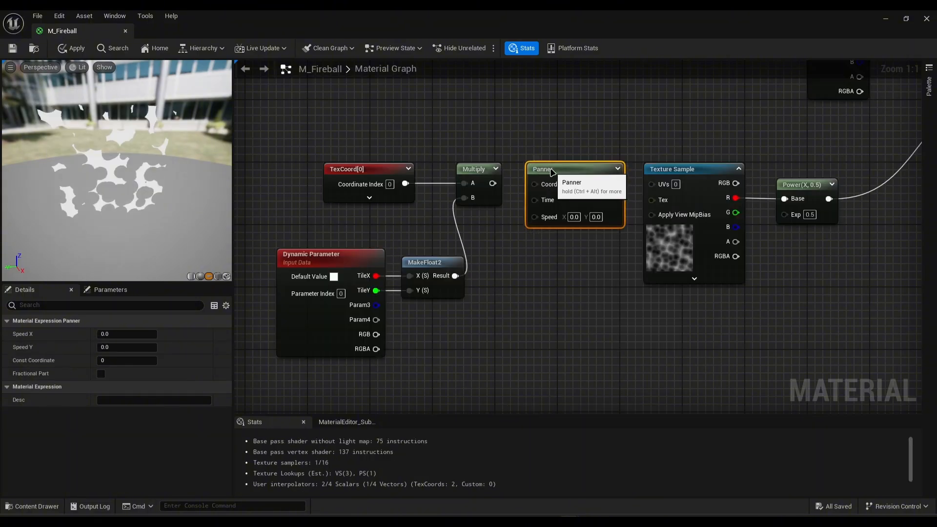
pyautogui.moveTo(556, 181); pyautogui.dragTo(554, 169)
# Duplicate the MakeFloat2 node below the original and rename the Dynamic Parameter's third parameter SpeedY
pyautogui.click(431, 273)
pyautogui.hotkey('ctrl', 'd')
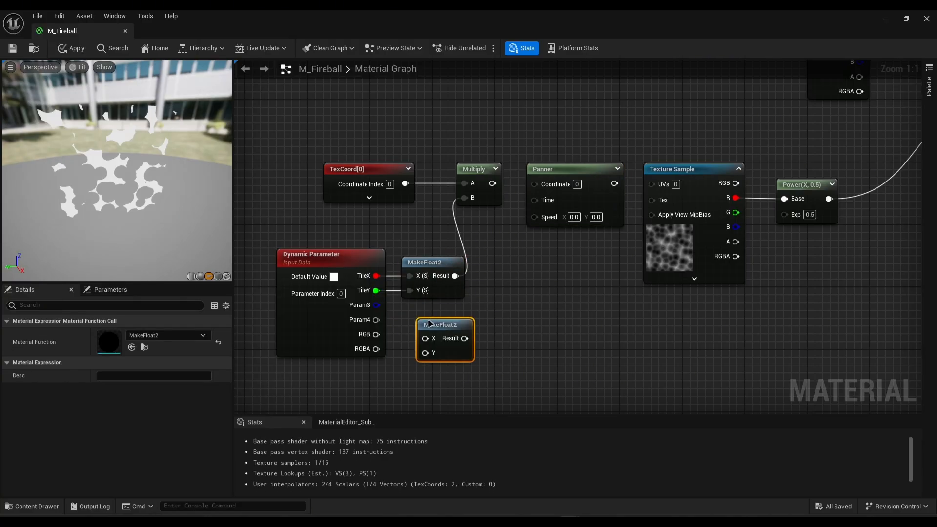
pyautogui.moveTo(427, 315); pyautogui.dragTo(445, 308)
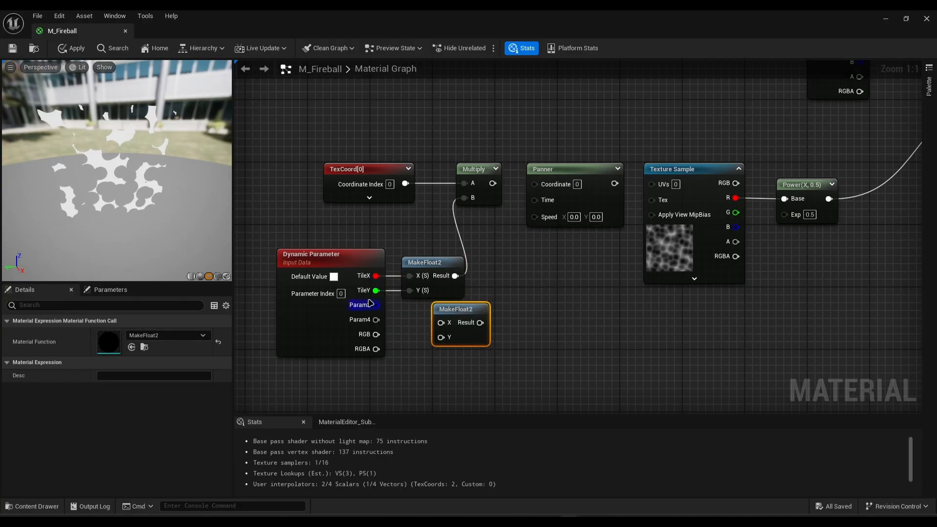
pyautogui.click(305, 295)
pyautogui.write('SpeedY')
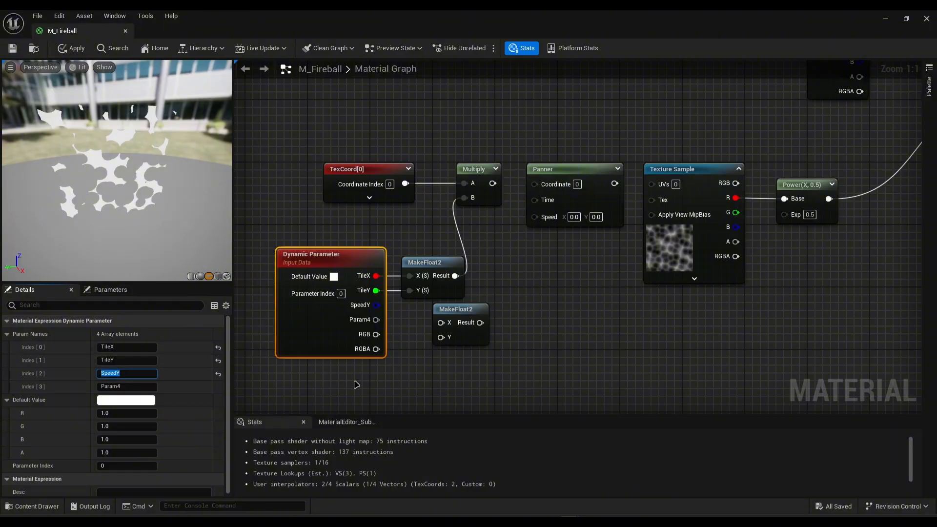
# Add a Constant node of 0 and feed it into the second MakeFloat2's X, with SpeedY into Y
pyautogui.moveTo(460, 311); pyautogui.dragTo(477, 314)
pyautogui.press('1')
pyautogui.click(409, 313)
pyautogui.moveTo(423, 329); pyautogui.dragTo(408, 321)
pyautogui.moveTo(469, 314); pyautogui.dragTo(499, 315)
pyautogui.moveTo(424, 311); pyautogui.dragTo(433, 321)
pyautogui.moveTo(348, 262); pyautogui.dragTo(316, 261)
pyautogui.moveTo(345, 305); pyautogui.dragTo(487, 322)
pyautogui.click(439, 322)
pyautogui.click(397, 340)
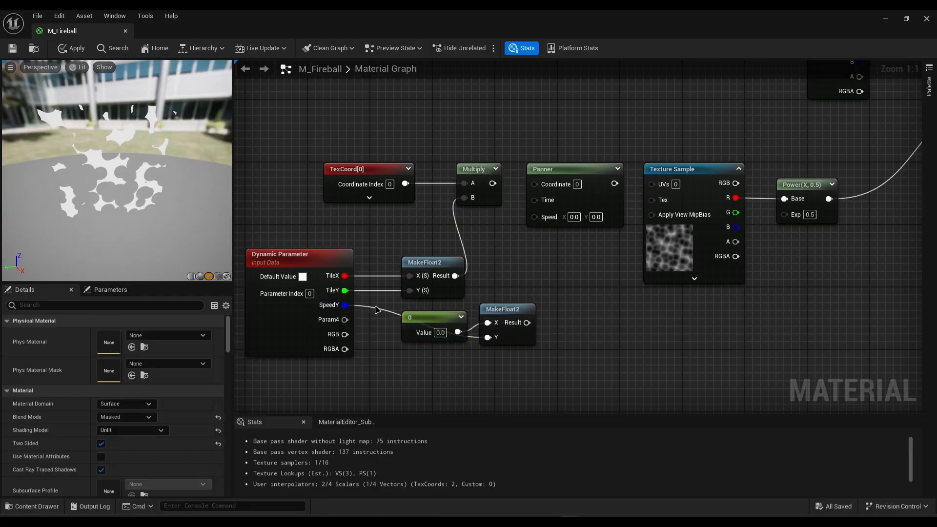
# Add two reroute points to the SpeedY wire and route it beneath the Constant node
pyautogui.doubleClick(376, 309)
pyautogui.click(438, 361)
pyautogui.doubleClick(440, 349)
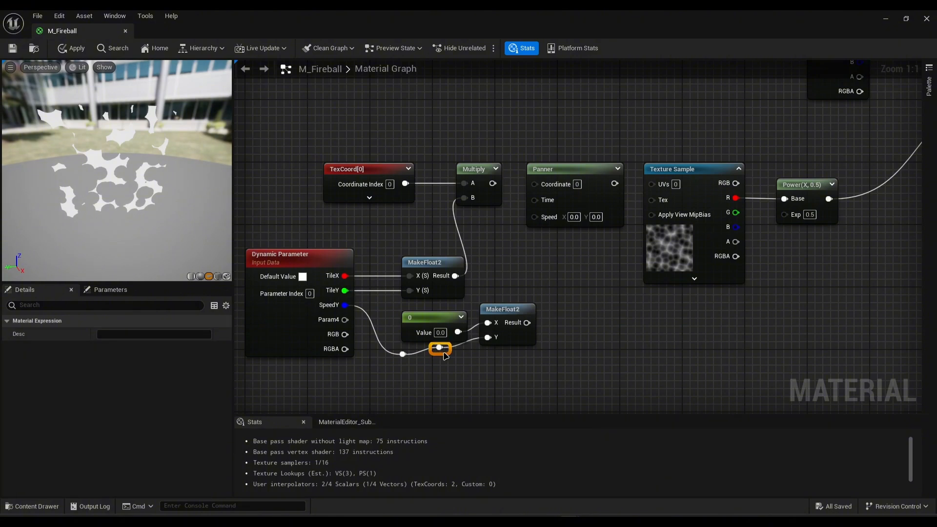
pyautogui.moveTo(441, 352); pyautogui.dragTo(461, 358)
pyautogui.click(476, 365)
# Connect the second MakeFloat2 to the Panner's Speed and wire Multiply through the Panner into the Texture Sample's UVs
pyautogui.moveTo(527, 323); pyautogui.dragTo(535, 217)
pyautogui.moveTo(493, 183); pyautogui.dragTo(661, 184)
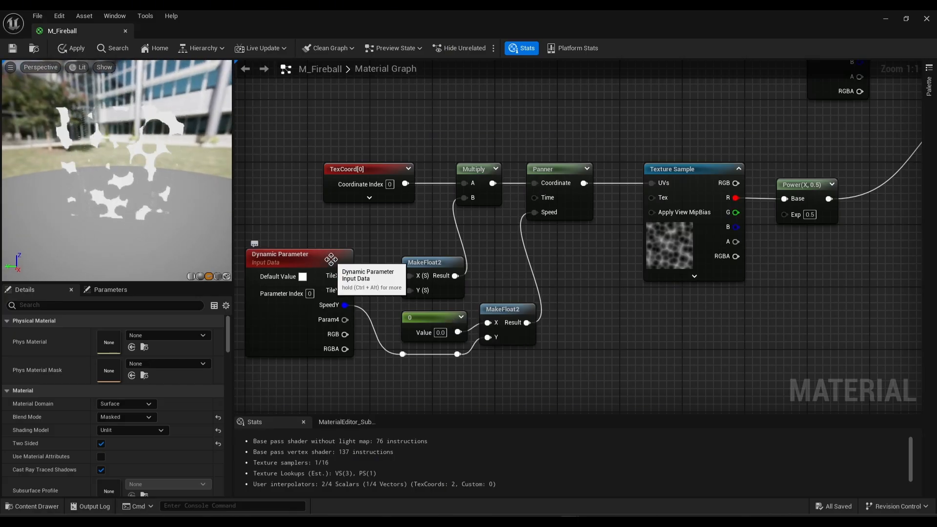
# Set the Dynamic Parameter's default B value to 0 and check the preview
pyautogui.click(331, 262)
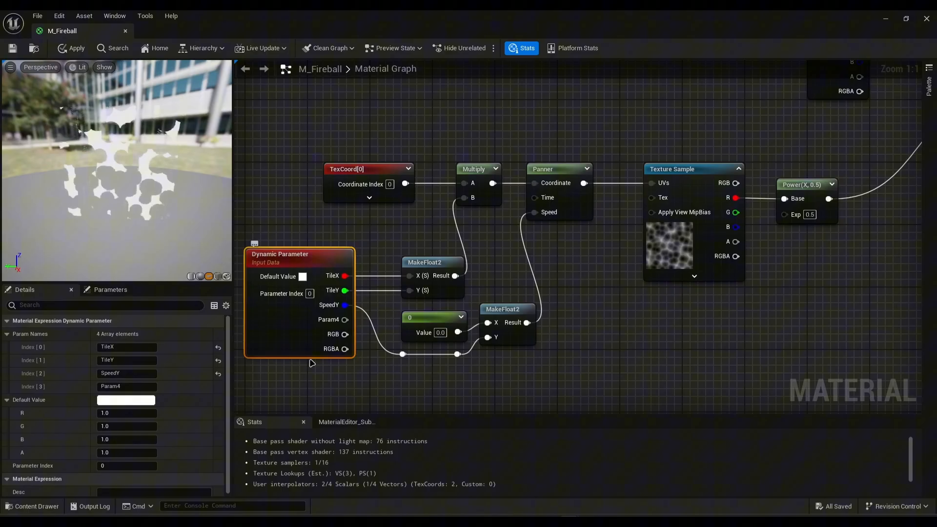
pyautogui.click(105, 441)
pyautogui.write('0')
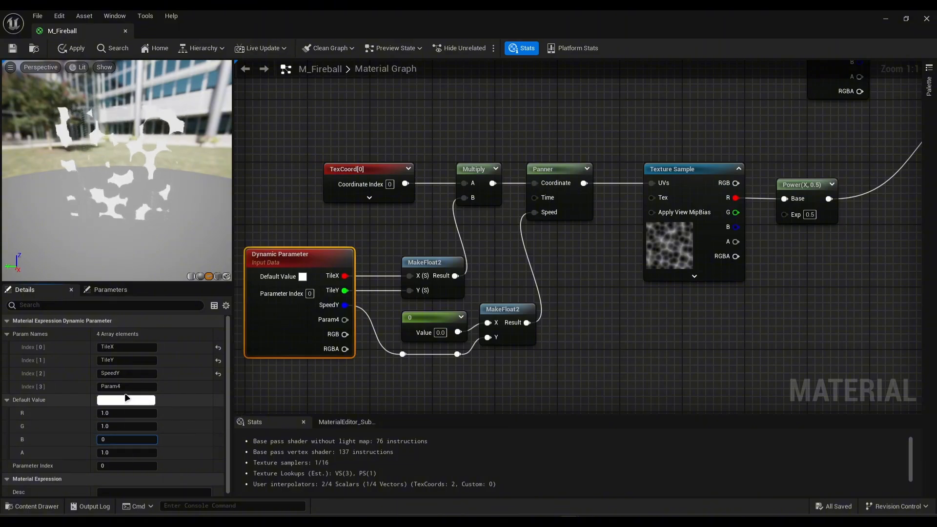
pyautogui.press('Return')
pyautogui.scroll(-2, 441, 316)
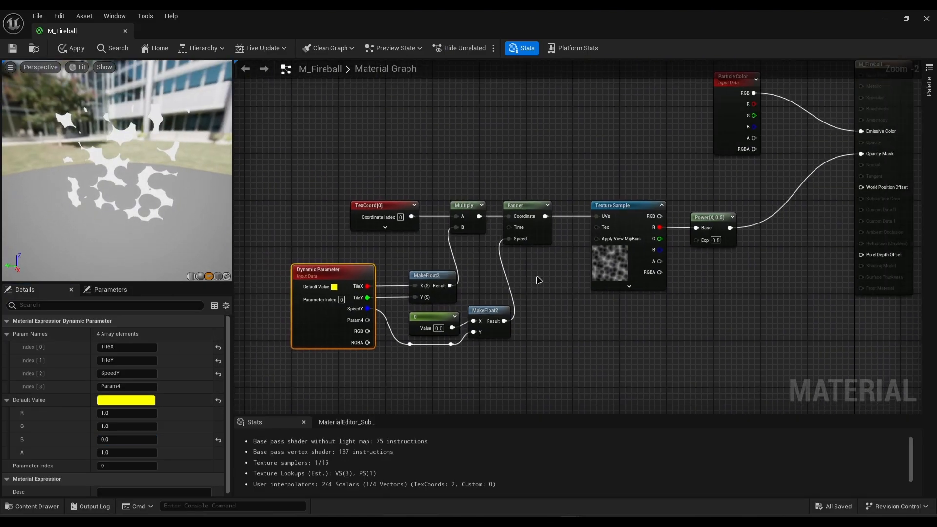
pyautogui.moveTo(156, 195); pyautogui.dragTo(177, 187)
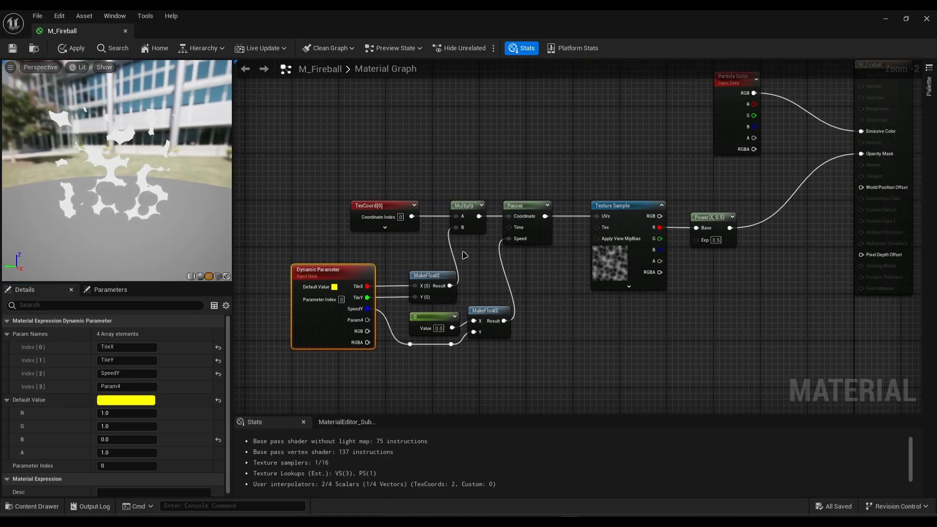
# Use SM_StylizedFireballMesh from the StylizedFireball folder as the material's preview mesh
pyautogui.click(44, 503)
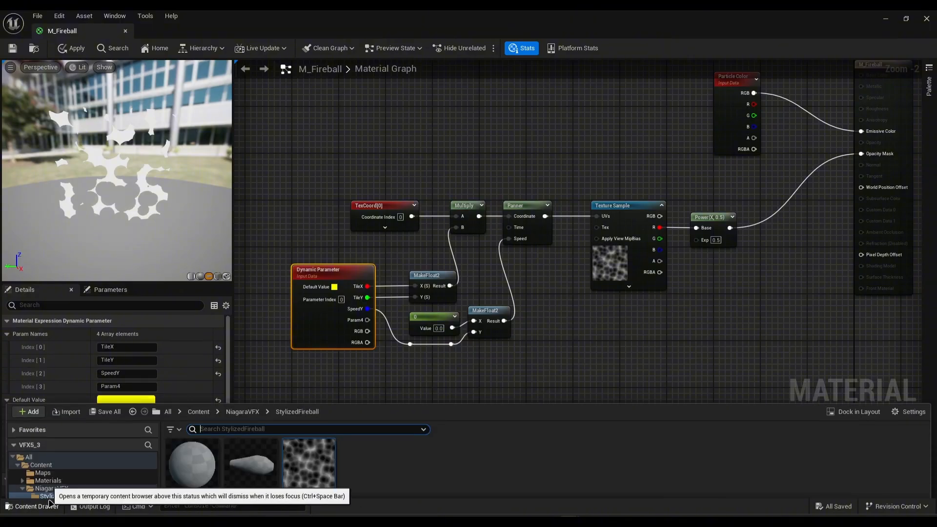
pyautogui.click(251, 398)
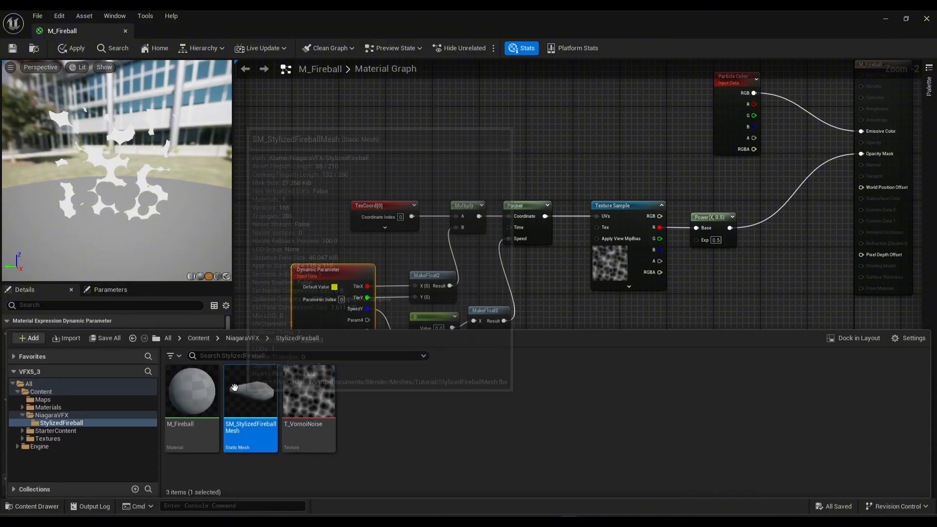
pyautogui.click(226, 276)
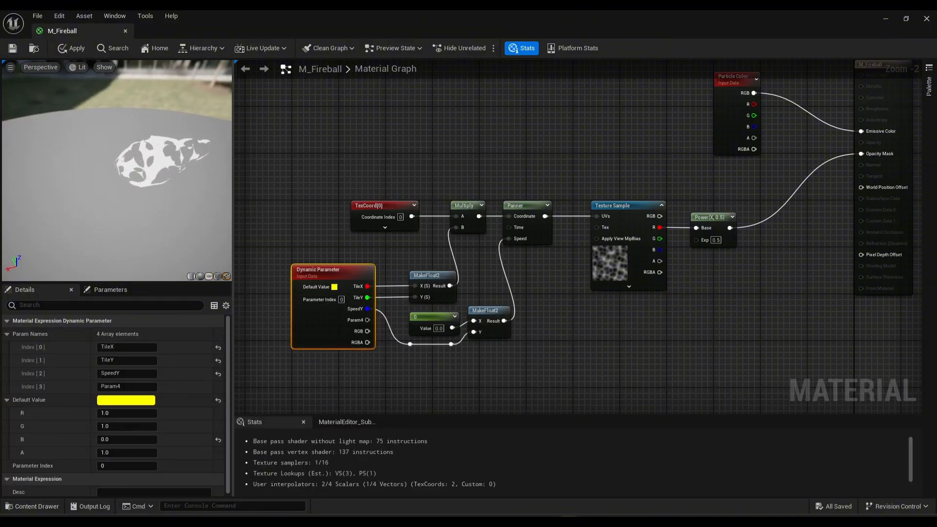
# Set the Dynamic Parameter's default B value to 0.5 so the noise pans along Y
pyautogui.moveTo(160, 216); pyautogui.dragTo(181, 170)
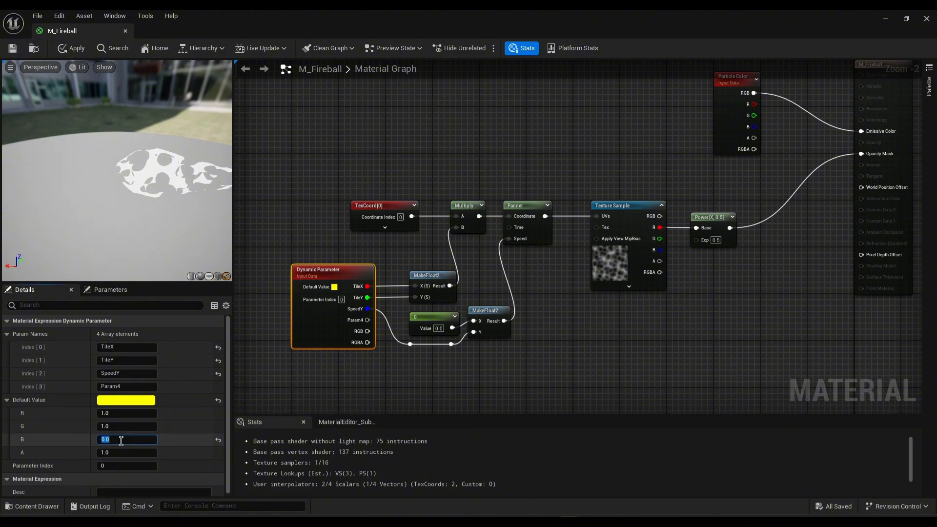
pyautogui.write('0.5')
pyautogui.press('Return')
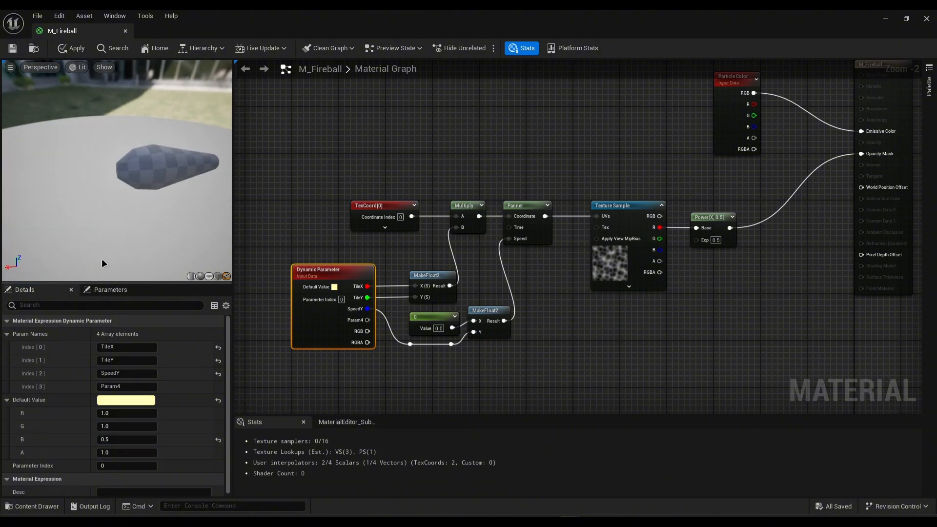
# Switch the preview mesh back to a plane and turn it to face the camera
pyautogui.moveTo(117, 215); pyautogui.dragTo(145, 260)
pyautogui.click(210, 277)
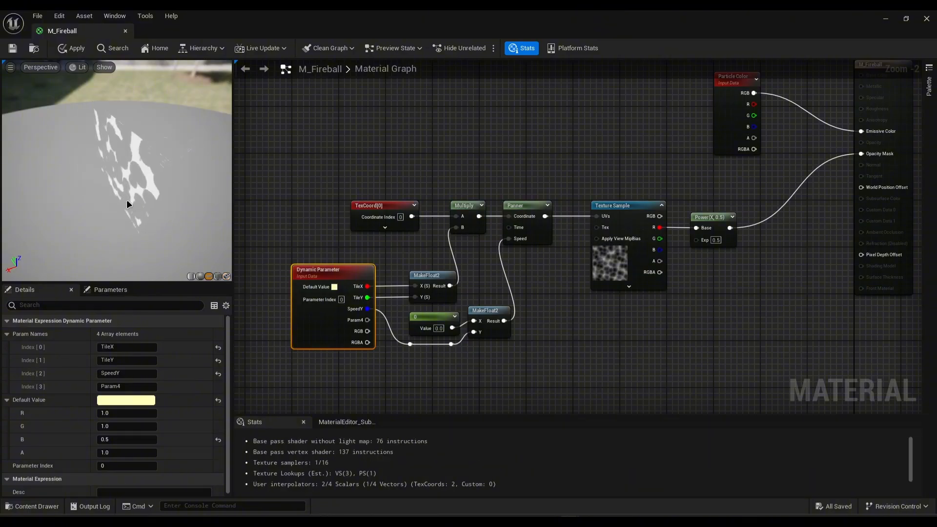
pyautogui.moveTo(136, 213); pyautogui.dragTo(143, 228)
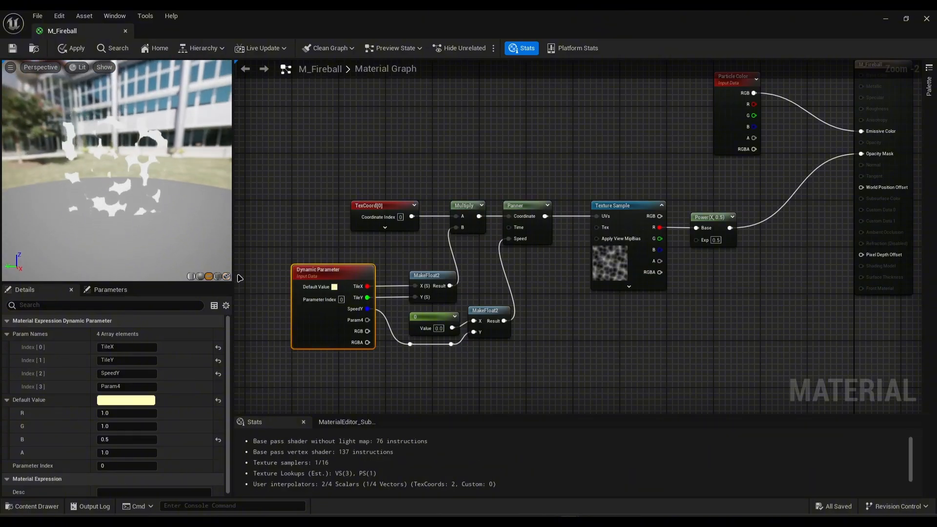
# Select the whole noise node chain from TexCoord to Power and move it farther from the material output
pyautogui.moveTo(514, 316); pyautogui.dragTo(567, 324, button='right')
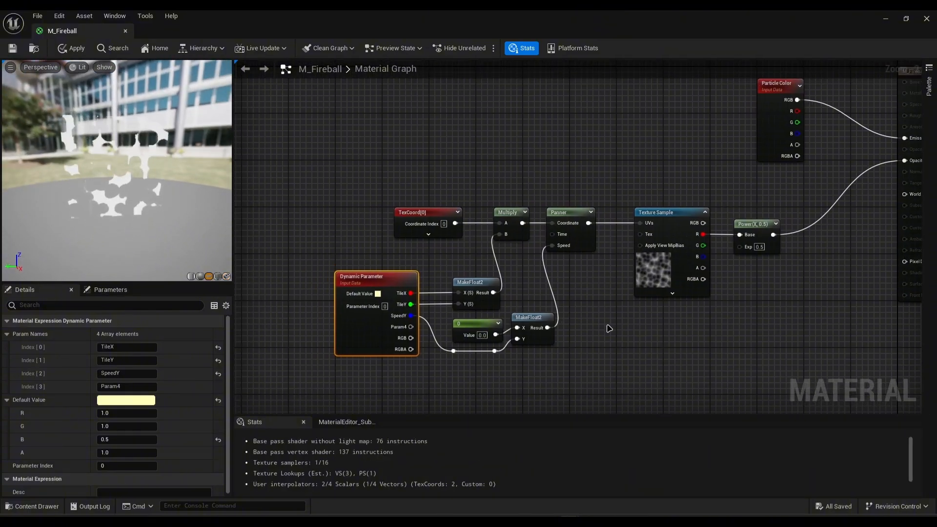
pyautogui.moveTo(656, 334); pyautogui.dragTo(554, 311, button='right')
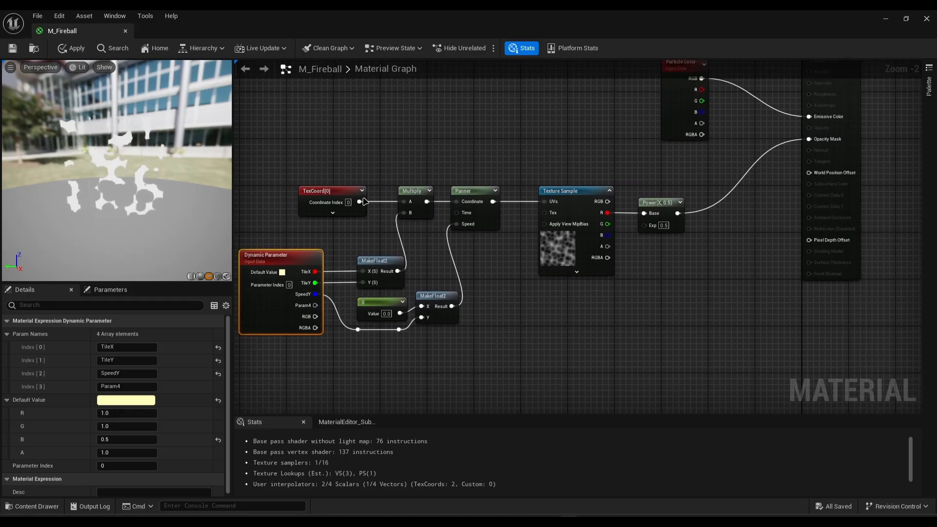
pyautogui.moveTo(236, 182); pyautogui.dragTo(678, 332)
pyautogui.moveTo(668, 204); pyautogui.dragTo(564, 264)
pyautogui.click(576, 372)
pyautogui.moveTo(575, 373); pyautogui.dragTo(488, 220, button='right')
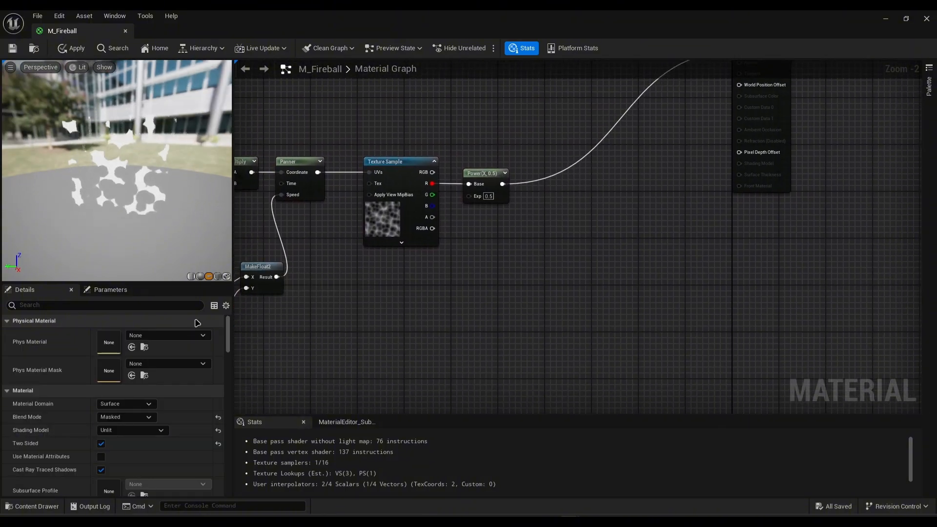
# Check the panning noise on SM_StylizedFireballMesh as the preview mesh and return the preview to a plane
pyautogui.click(41, 508)
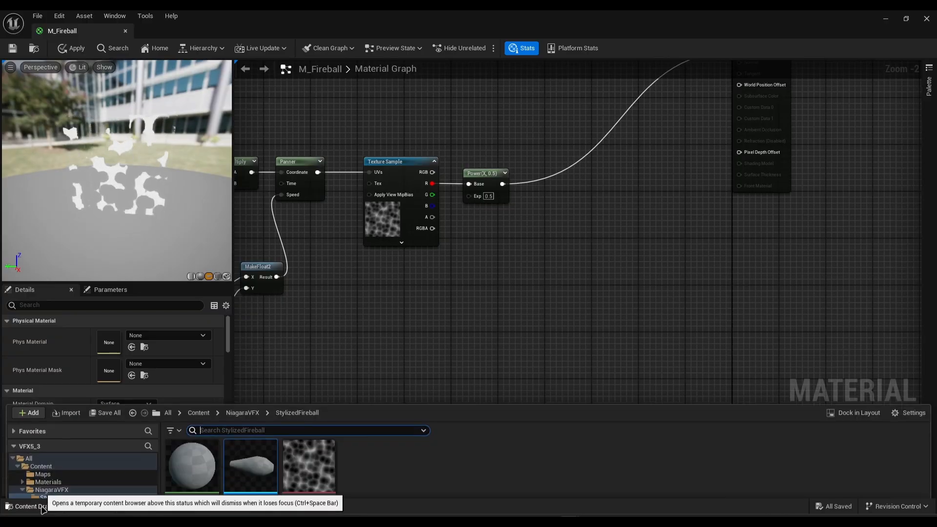
pyautogui.click(226, 276)
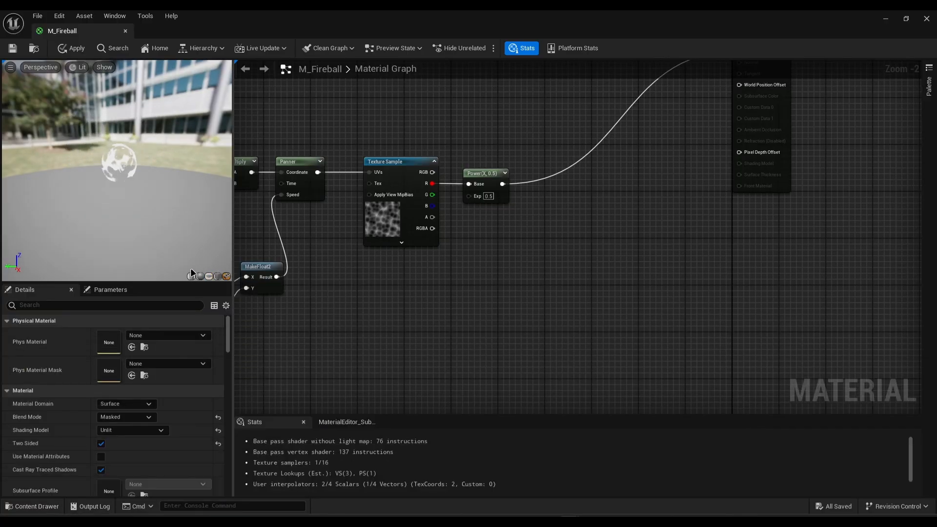
pyautogui.moveTo(155, 197); pyautogui.dragTo(178, 244)
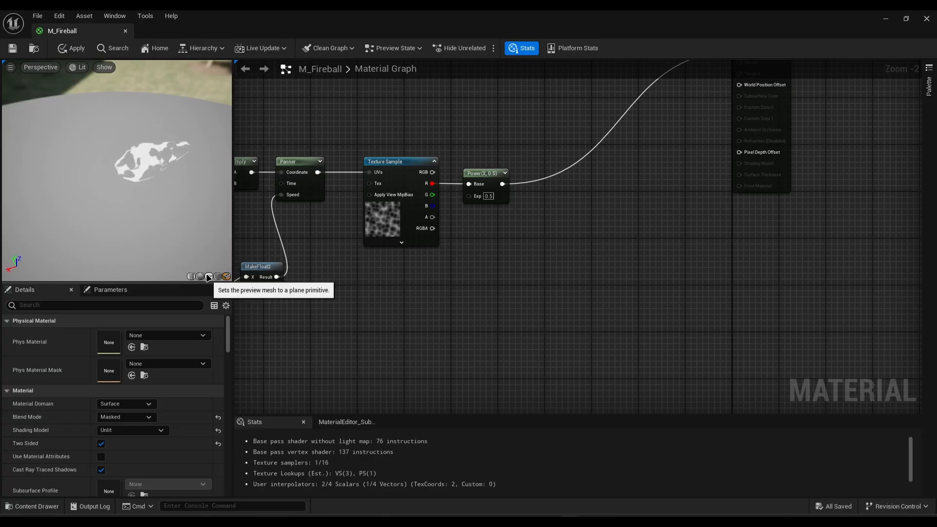
pyautogui.click(208, 277)
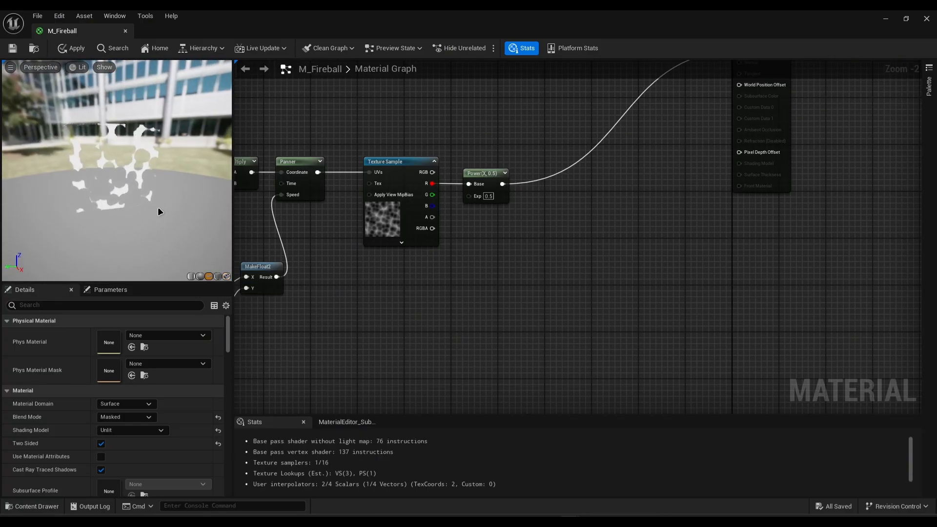
# Add a ComponentMask node below the Power node and feed it from a new TexCoord node
pyautogui.moveTo(564, 274); pyautogui.dragTo(500, 319, button='right')
pyautogui.rightClick(501, 319)
pyautogui.write('m')
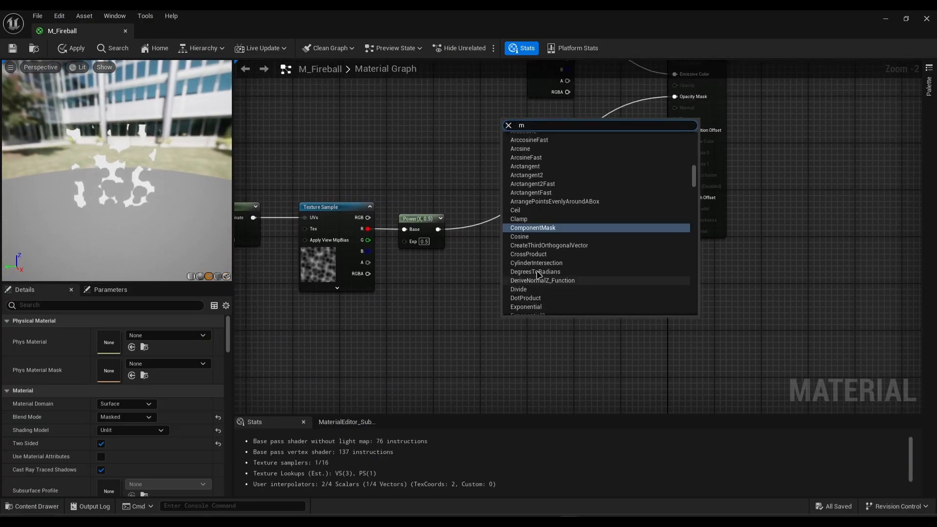
pyautogui.press('Return')
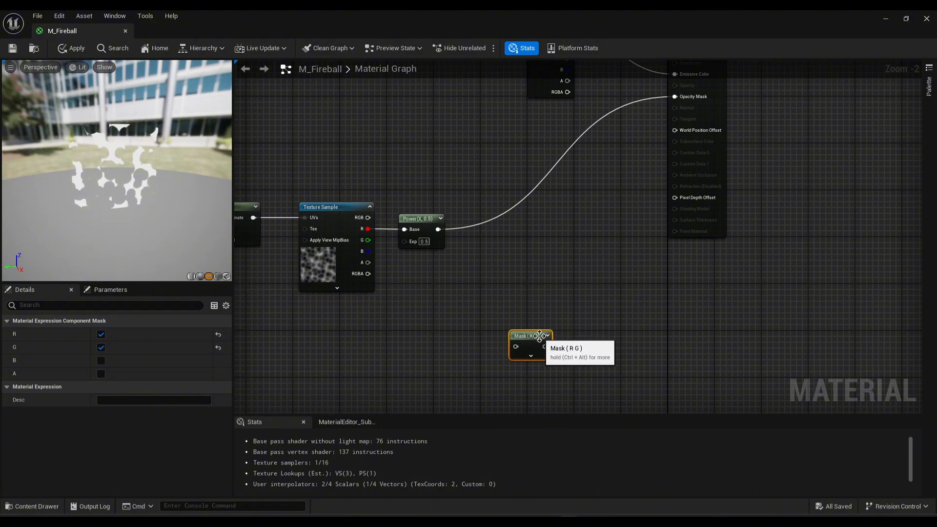
pyautogui.moveTo(541, 334); pyautogui.dragTo(643, 260, button='right')
pyautogui.click(606, 273)
pyautogui.moveTo(665, 288); pyautogui.dragTo(736, 284)
pyautogui.moveTo(733, 337); pyautogui.dragTo(563, 318, button='right')
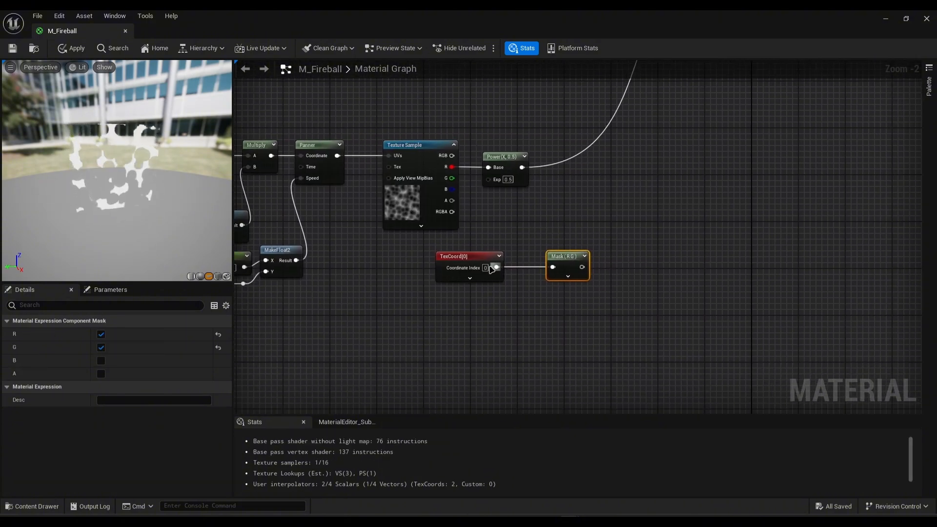
pyautogui.rightClick(567, 263)
pyautogui.click(610, 274)
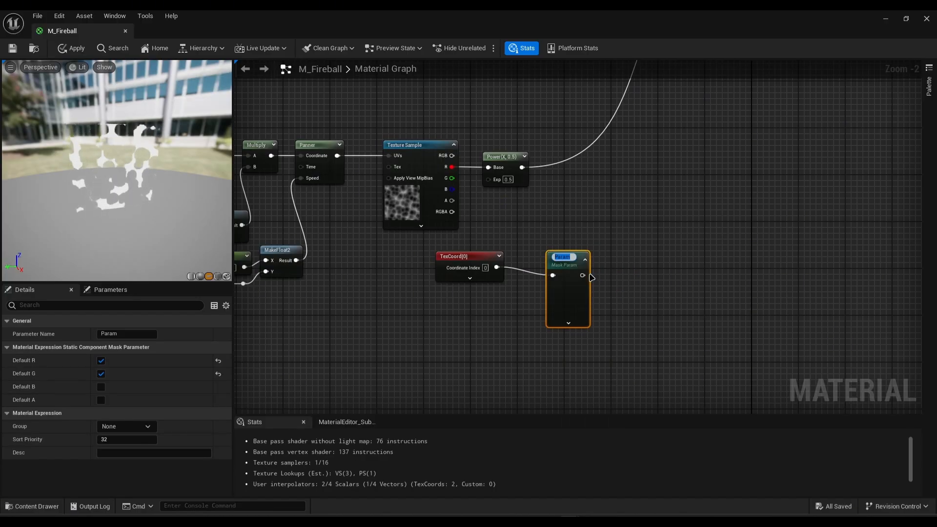
pyautogui.click(640, 271)
pyautogui.hotkey('ctrl', 'z')
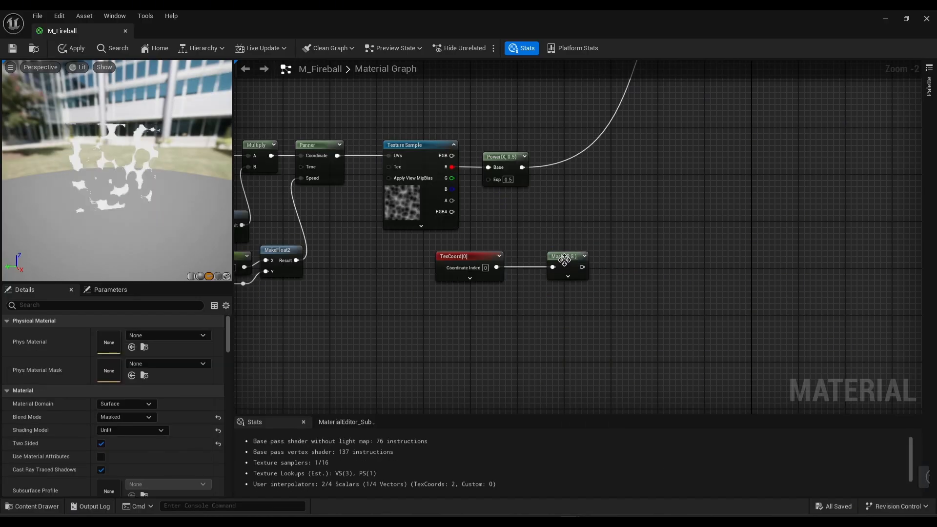
# Preview the Mask node, limit it to the G channel by disabling R, and reposition it with its TexCoord
pyautogui.rightClick(566, 262)
pyautogui.click(601, 287)
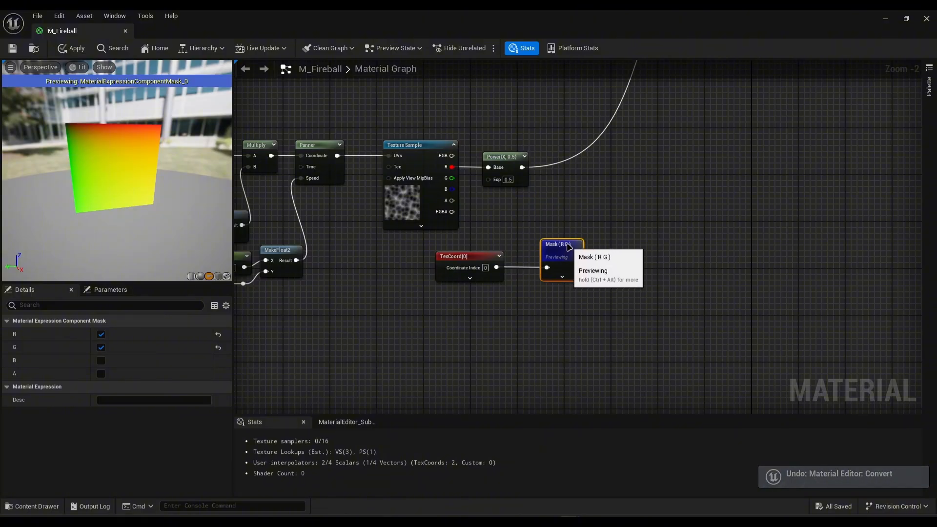
pyautogui.click(101, 334)
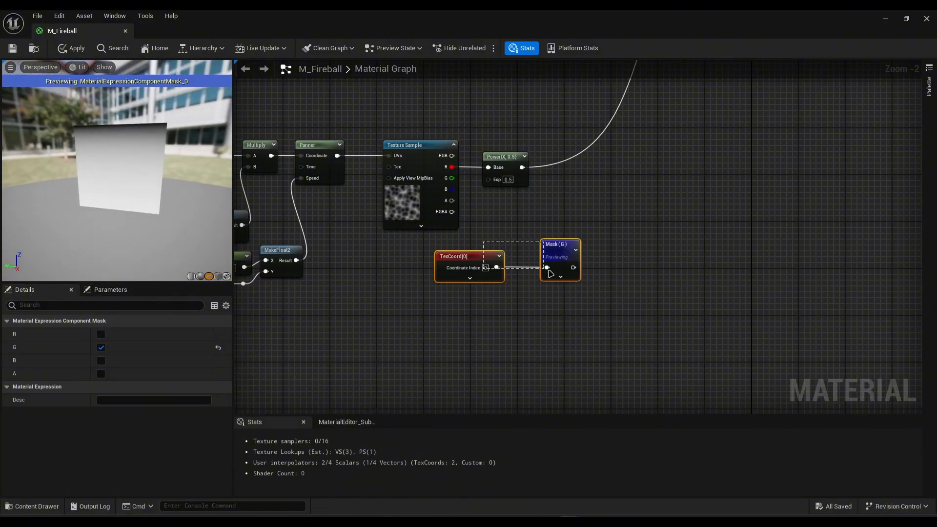
pyautogui.moveTo(549, 270); pyautogui.dragTo(554, 273)
pyautogui.moveTo(561, 247); pyautogui.dragTo(509, 289)
pyautogui.click(583, 247)
pyautogui.moveTo(551, 275); pyautogui.dragTo(459, 275, button='right')
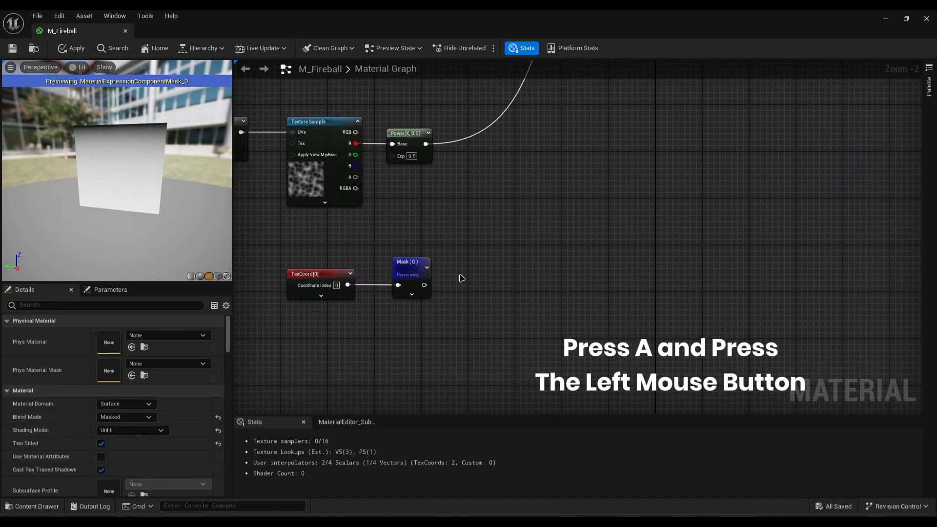
# Create an Add node fed by the Mask (G) output, preview it, and set its B value to -0.2
pyautogui.click(461, 278)
pyautogui.moveTo(430, 289); pyautogui.dragTo(479, 283)
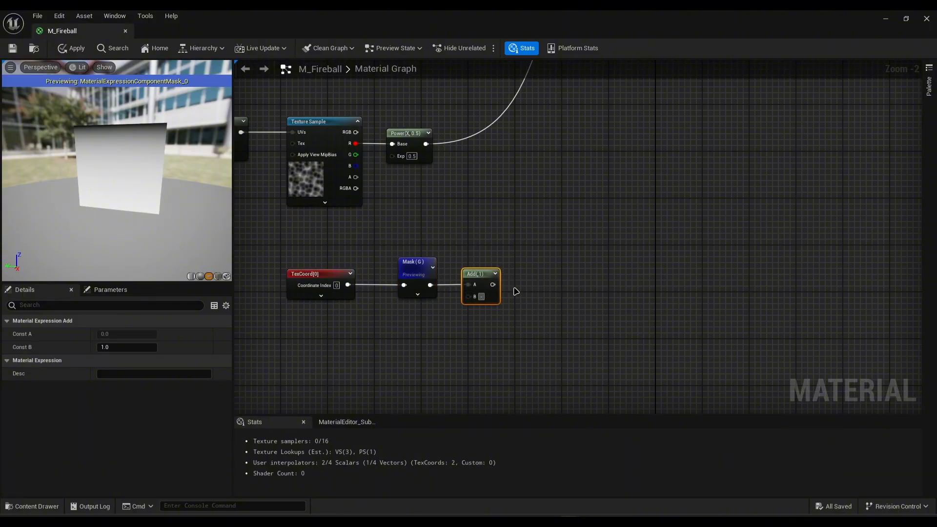
pyautogui.rightClick(481, 282)
pyautogui.click(492, 296)
pyautogui.moveTo(483, 282); pyautogui.dragTo(477, 264)
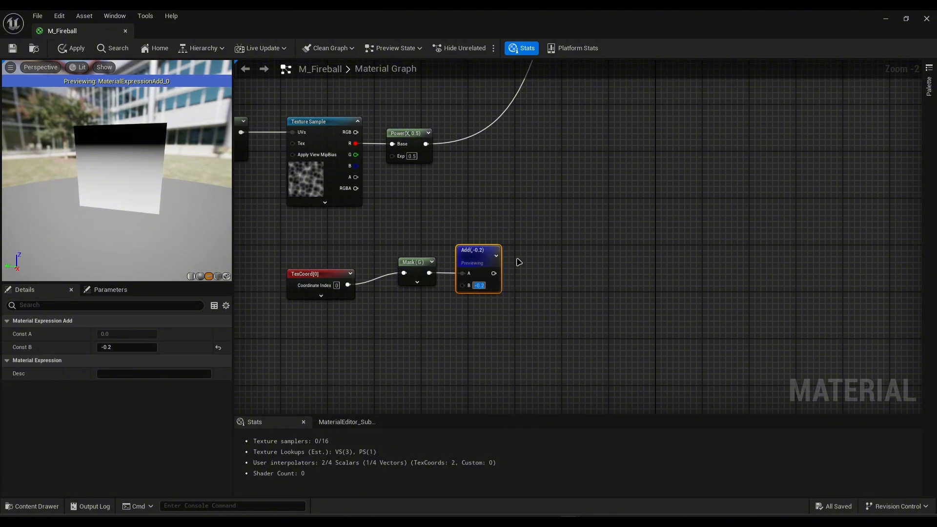
# Try -0.4, -0.7 and 0.2 as the Add node's B value and return it to -0.2
pyautogui.press('Return')
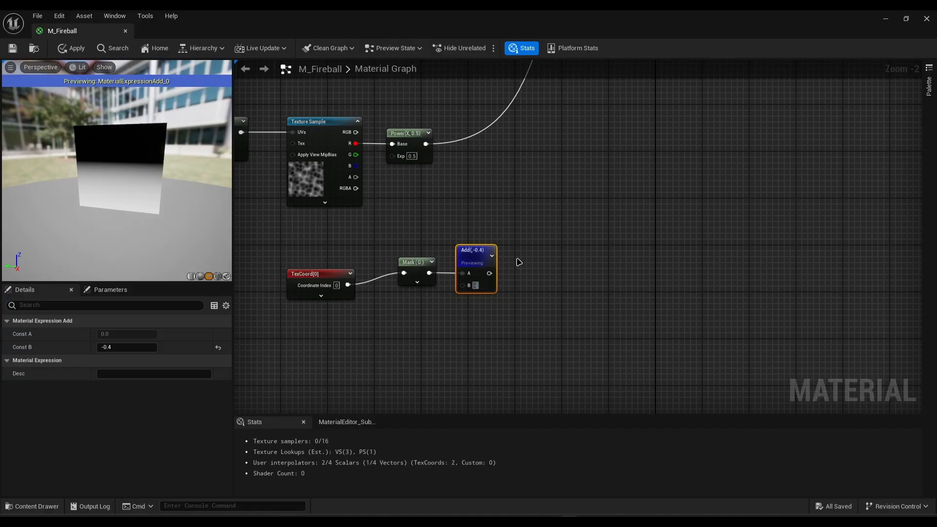
pyautogui.write('-0.7')
pyautogui.press('Return')
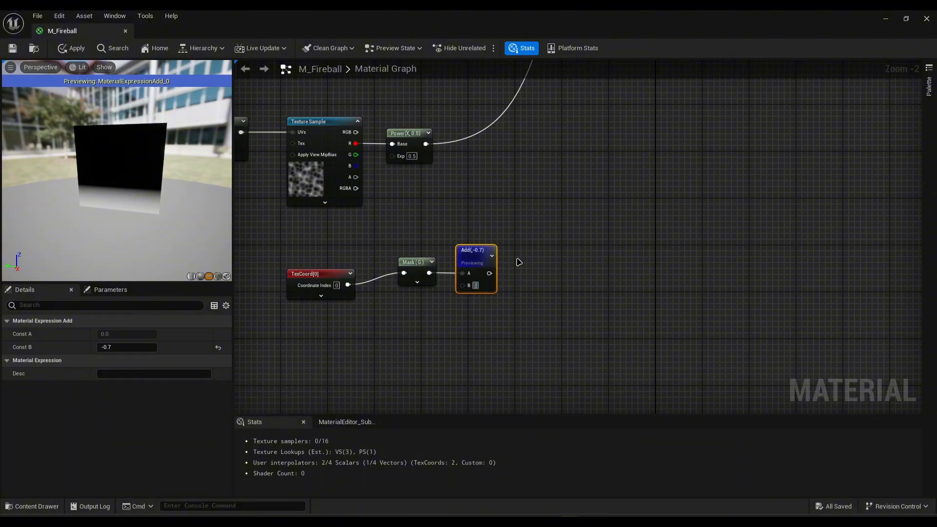
pyautogui.write('0.2')
pyautogui.press('Return')
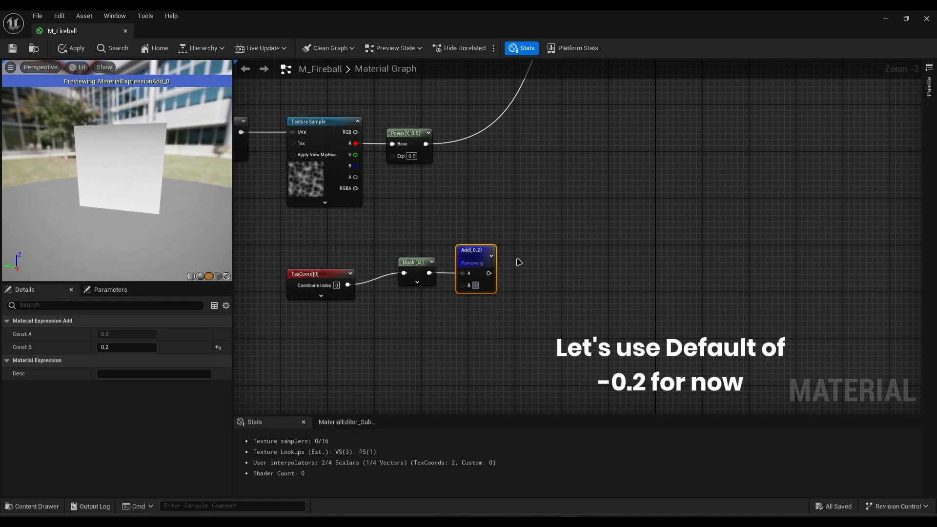
pyautogui.write('-0.2')
pyautogui.press('Return')
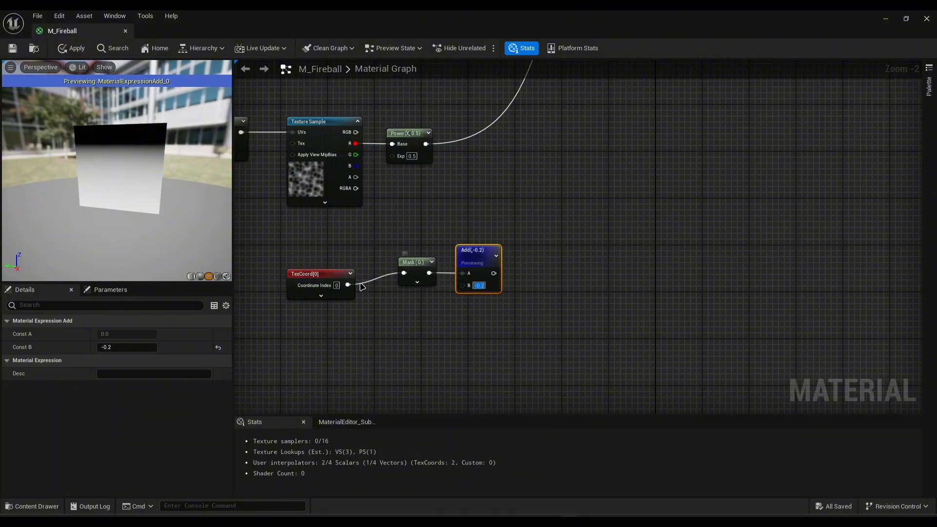
# Align the TexCoord node with the Mask node and stop previewing the Add node
pyautogui.moveTo(337, 293); pyautogui.dragTo(361, 281)
pyautogui.click(387, 293)
pyautogui.rightClick(475, 254)
pyautogui.click(498, 269)
# Move the TexCoord, Mask (G) and Add nodes above the noise chain, leaving a gap between TexCoord and Mask
pyautogui.moveTo(478, 253); pyautogui.dragTo(473, 265)
pyautogui.moveTo(510, 307); pyautogui.dragTo(361, 256)
pyautogui.moveTo(477, 268); pyautogui.dragTo(518, 139)
pyautogui.moveTo(514, 205); pyautogui.dragTo(494, 365, button='right')
pyautogui.moveTo(490, 292); pyautogui.dragTo(519, 222)
pyautogui.click(390, 225)
pyautogui.moveTo(554, 274); pyautogui.dragTo(468, 234)
pyautogui.moveTo(471, 224); pyautogui.dragTo(494, 224)
pyautogui.click(488, 269)
pyautogui.moveTo(391, 225); pyautogui.dragTo(338, 225)
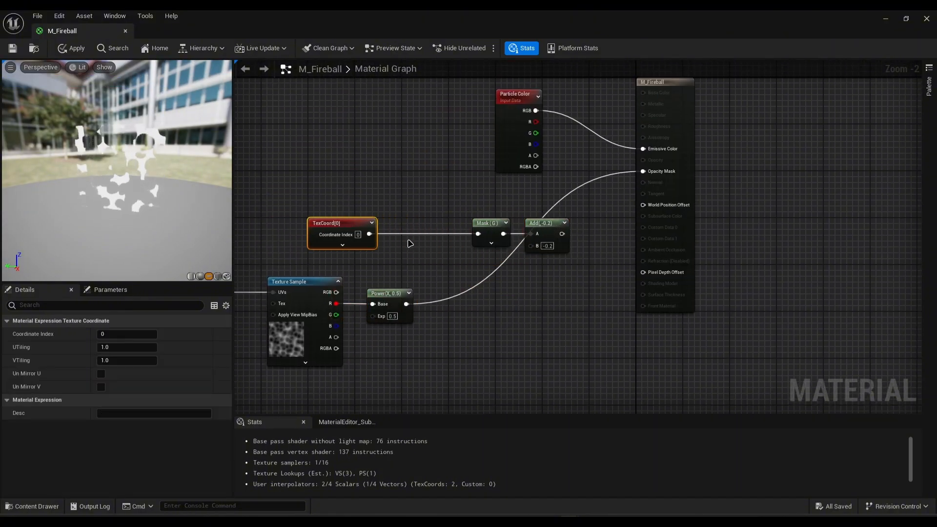
# Insert an Add node between TexCoord and Mask (G), with TexCoord in A and the Power output in B
pyautogui.press('a')
pyautogui.click(428, 239)
pyautogui.moveTo(478, 205); pyautogui.dragTo(582, 226)
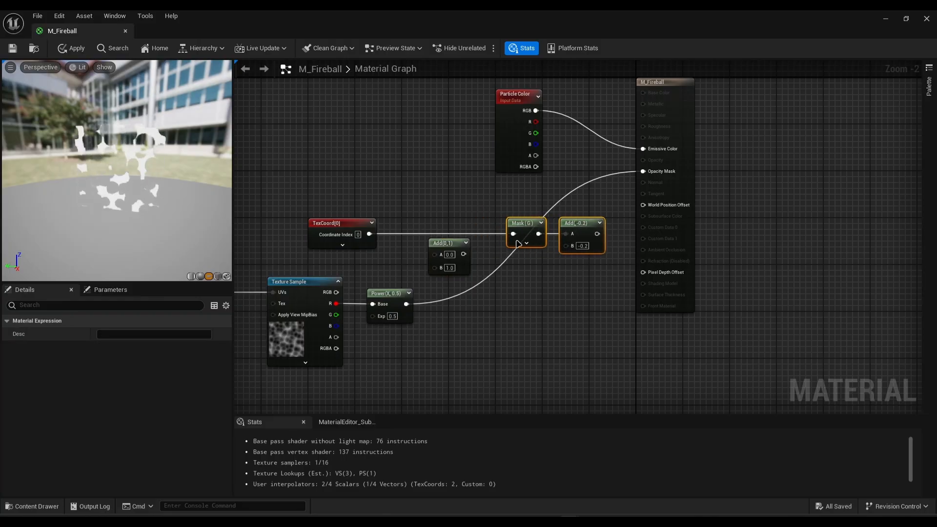
pyautogui.moveTo(457, 244); pyautogui.dragTo(466, 247)
pyautogui.moveTo(406, 304); pyautogui.dragTo(443, 271)
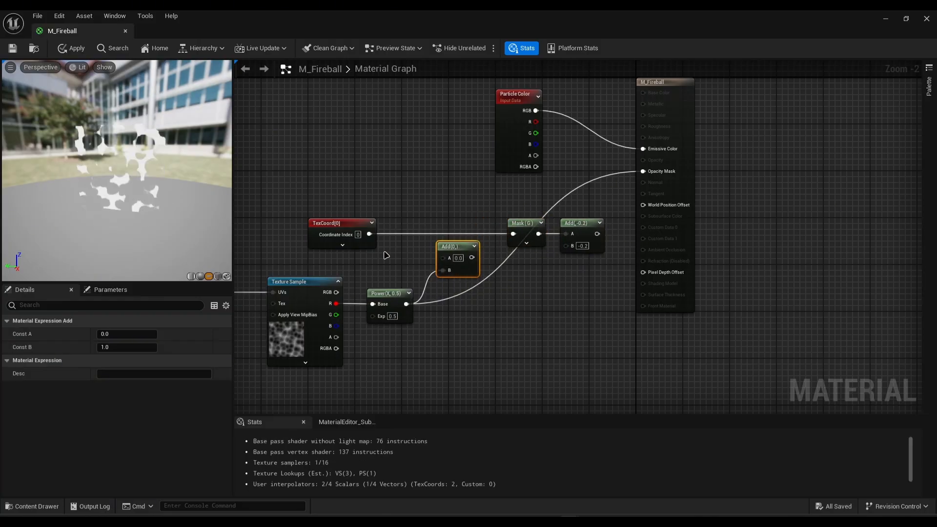
pyautogui.moveTo(363, 241); pyautogui.dragTo(513, 234)
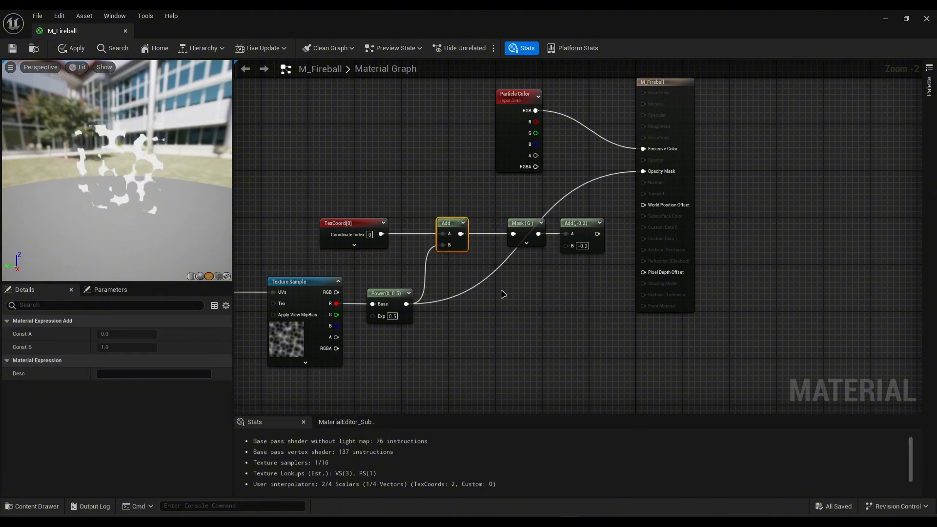
# Preview the Add(-0.2) node, stop previewing it, connect its output to Opacity Mask, and inspect the plane
pyautogui.rightClick(582, 224)
pyautogui.click(607, 243)
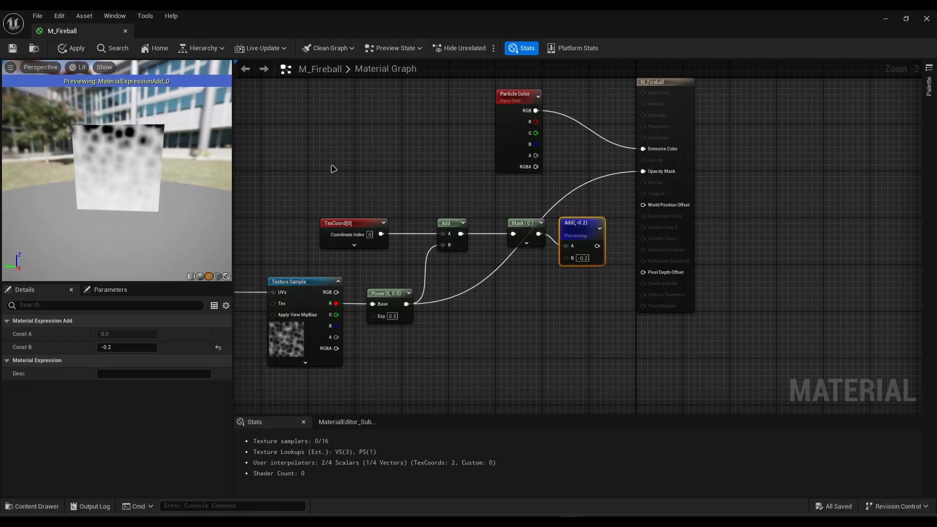
pyautogui.rightClick(580, 226)
pyautogui.click(623, 244)
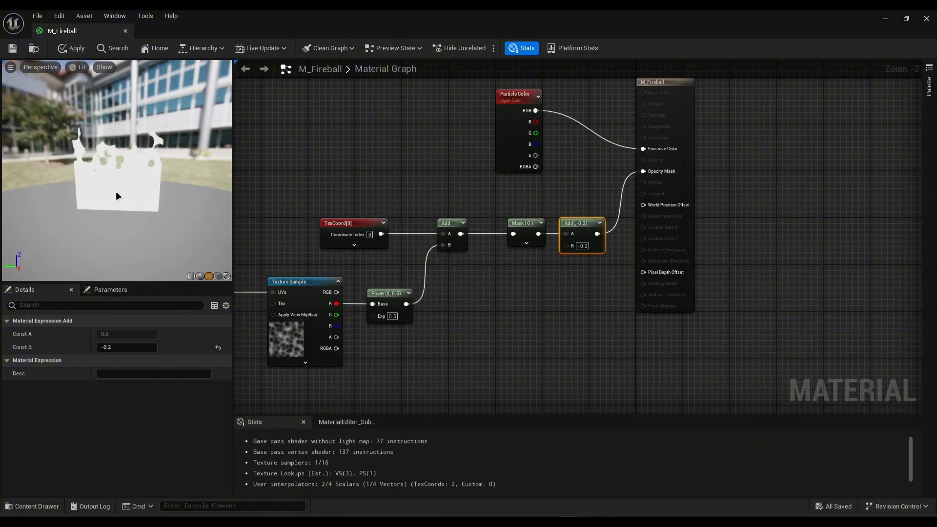
pyautogui.moveTo(80, 184); pyautogui.dragTo(80, 214)
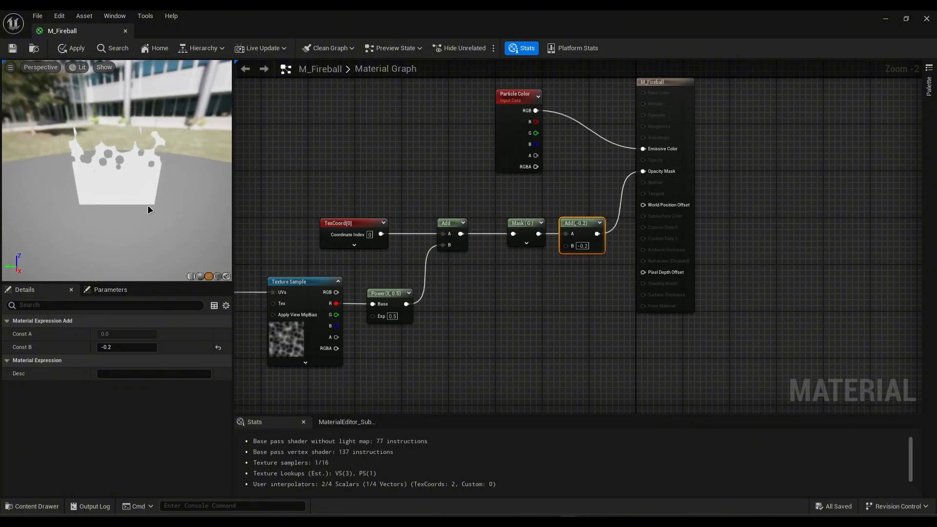
pyautogui.moveTo(149, 209); pyautogui.dragTo(103, 164)
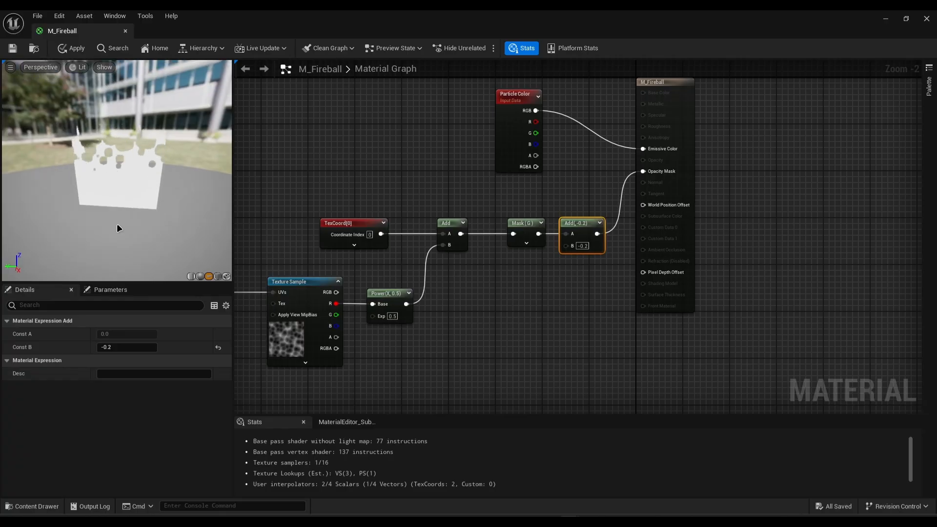
pyautogui.moveTo(117, 228); pyautogui.dragTo(126, 195)
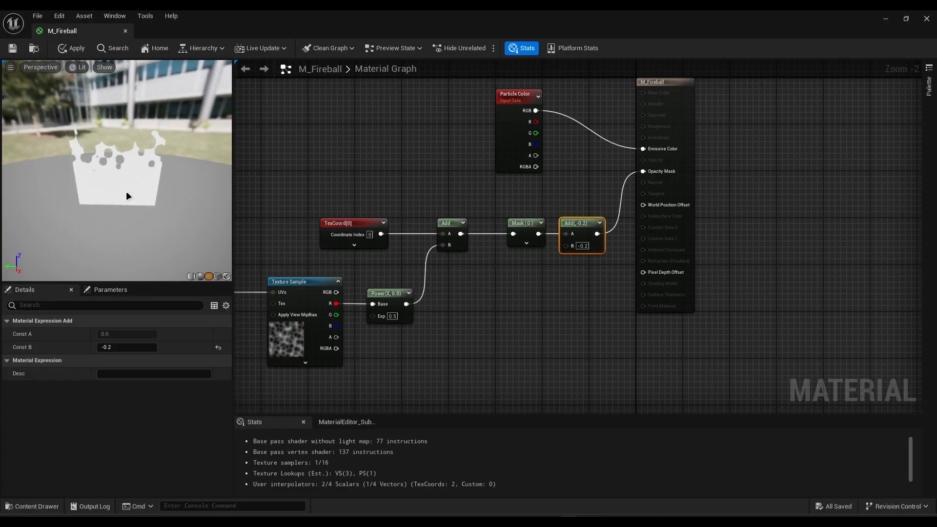
# Inspect the gradient-eroded mask on SM_StylizedFireballMesh and switch the preview mesh back to a plane
pyautogui.click(34, 507)
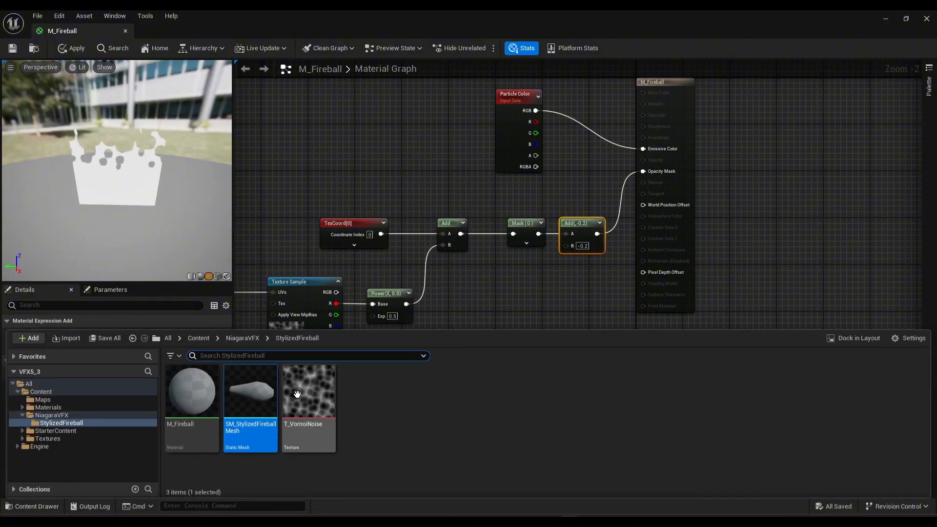
pyautogui.click(227, 276)
pyautogui.moveTo(193, 201); pyautogui.dragTo(190, 222)
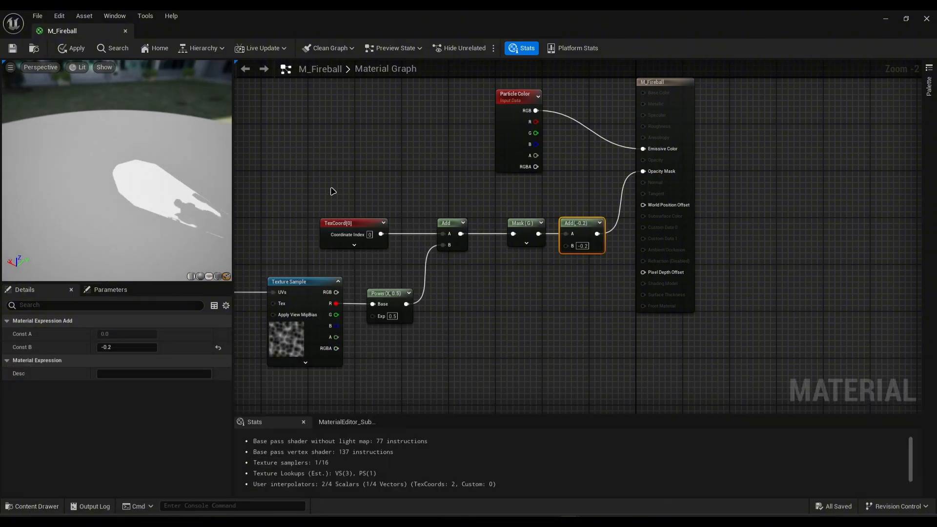
pyautogui.scroll(-3, 531, 173)
pyautogui.scroll(1, 445, 149)
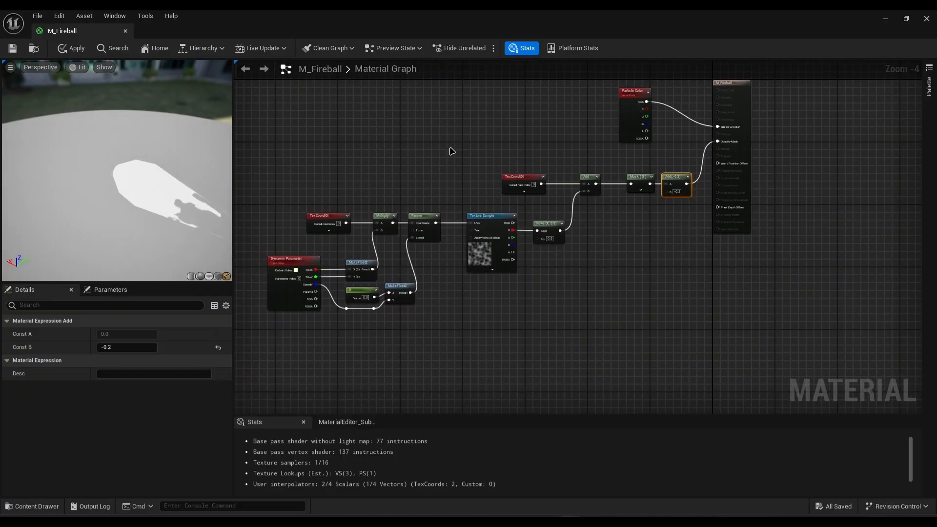
pyautogui.scroll(5, 561, 247)
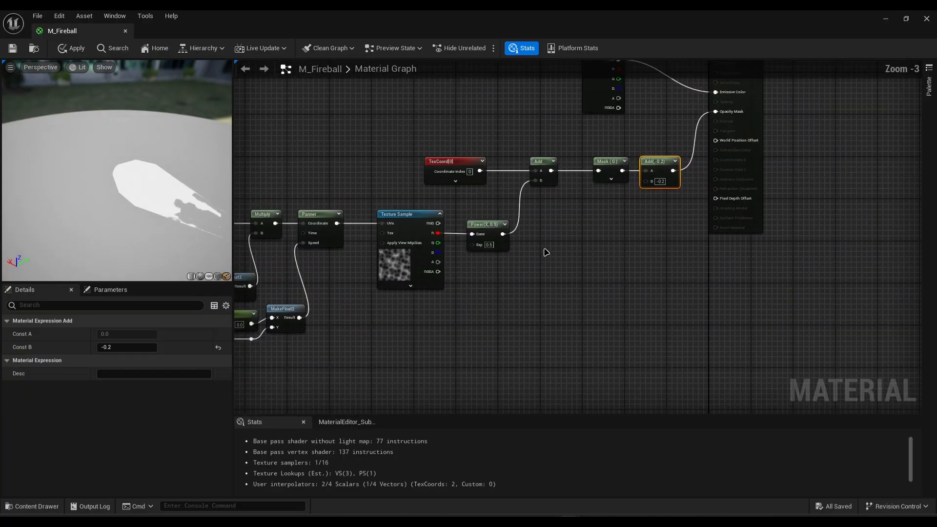
pyautogui.moveTo(544, 243); pyautogui.dragTo(508, 313, button='right')
pyautogui.click(209, 276)
pyautogui.moveTo(193, 227); pyautogui.dragTo(167, 195)
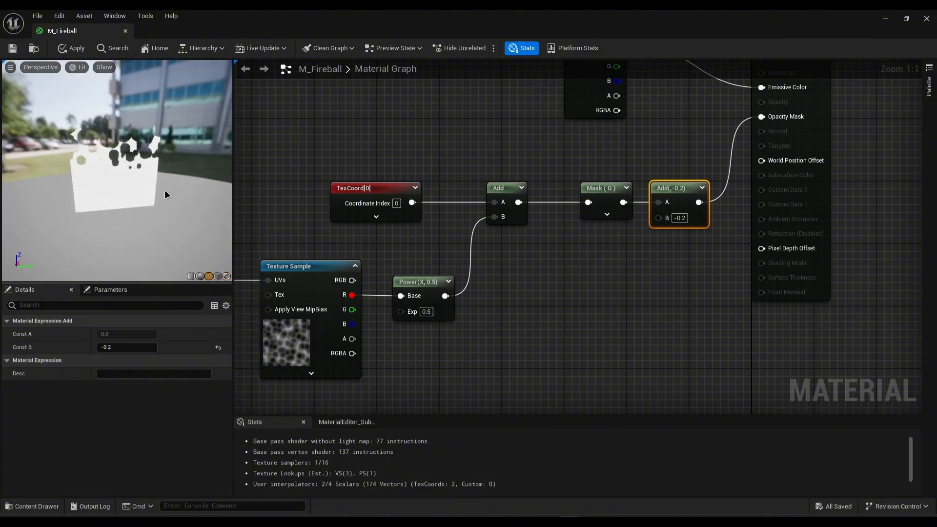
# Space out the TexCoord and Add nodes and insert a Multiply node between the Power output and Add's B input
pyautogui.moveTo(485, 276); pyautogui.dragTo(517, 279, button='right')
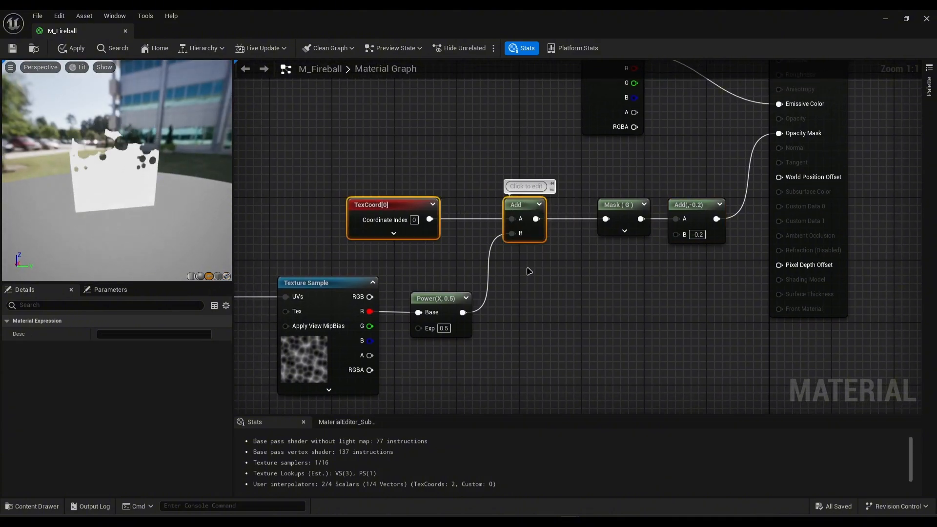
pyautogui.click(567, 219)
pyautogui.moveTo(547, 204); pyautogui.dragTo(555, 205)
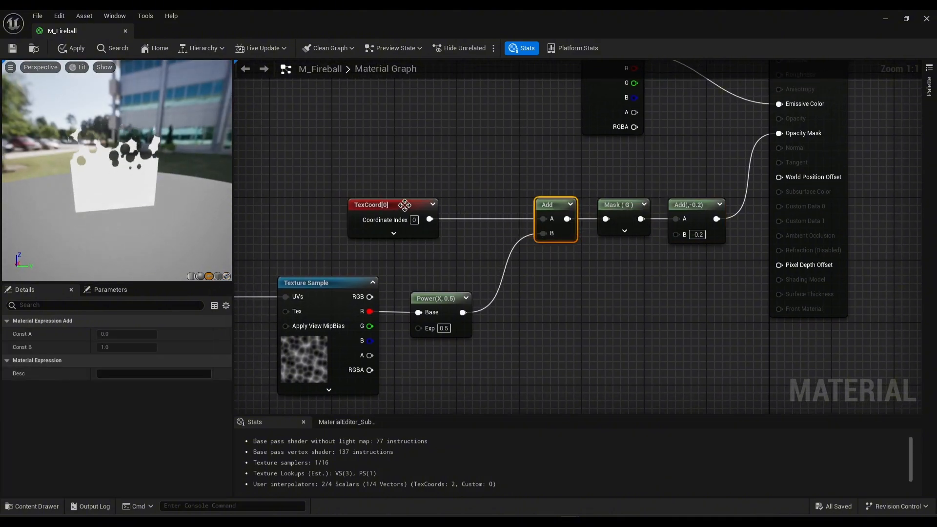
pyautogui.moveTo(414, 204); pyautogui.dragTo(391, 205)
pyautogui.click(490, 245)
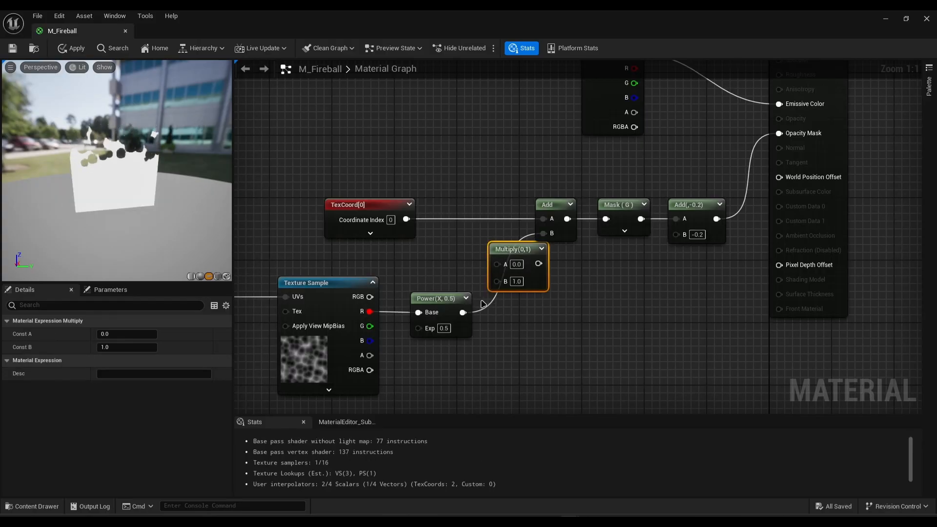
pyautogui.moveTo(463, 312); pyautogui.dragTo(496, 264)
pyautogui.moveTo(506, 257); pyautogui.dragTo(543, 233)
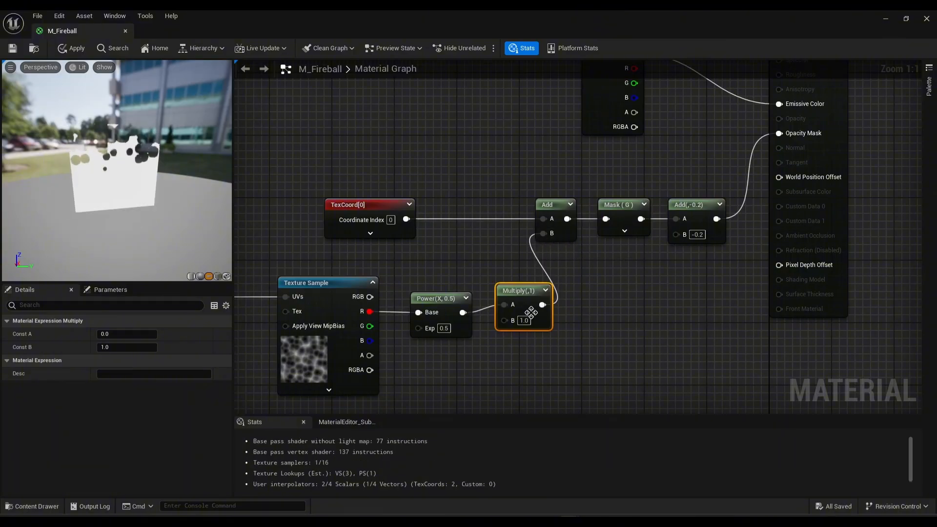
pyautogui.moveTo(554, 337); pyautogui.dragTo(489, 252, button='right')
pyautogui.moveTo(468, 217)
pyautogui.mouseDown()
pyautogui.moveTo(460, 233)
pyautogui.moveTo(451, 225)
pyautogui.mouseUp()
# Test the new Multiply node's B value at 2 and other strengths, ending at 1
pyautogui.click(445, 245)
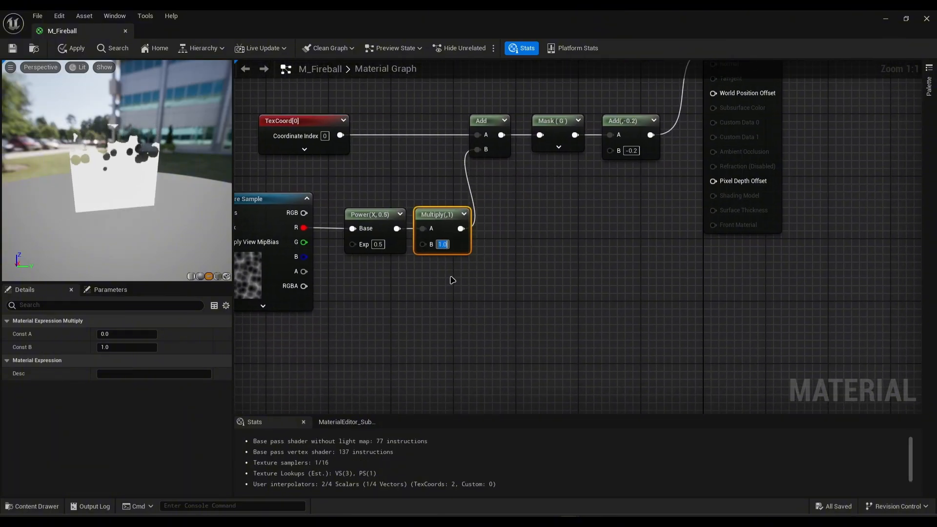
pyautogui.write('2')
pyautogui.click(455, 262)
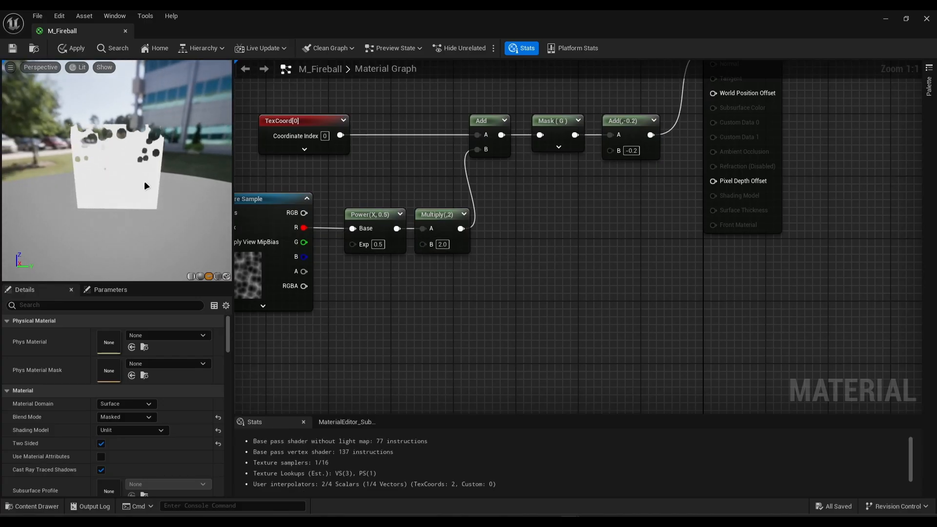
pyautogui.write('5')
pyautogui.click(462, 282)
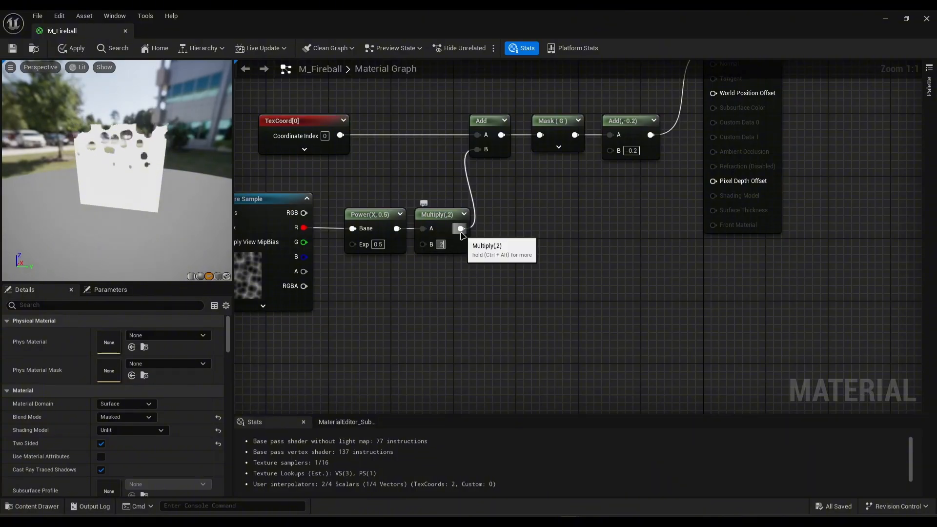
pyautogui.press('Return')
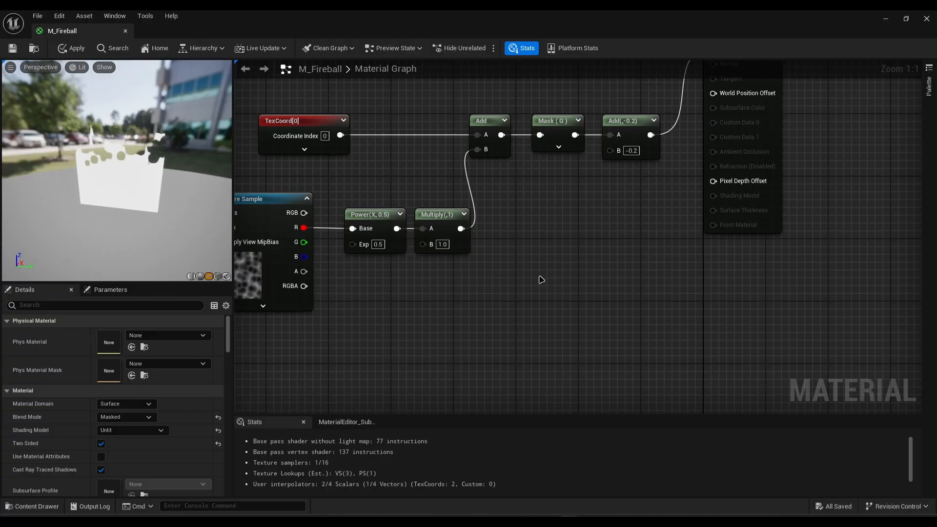
# Rename the fourth parameter of the Dynamic Parameter node to FillStrength
pyautogui.moveTo(530, 279); pyautogui.dragTo(885, 224, button='right')
pyautogui.click(368, 233)
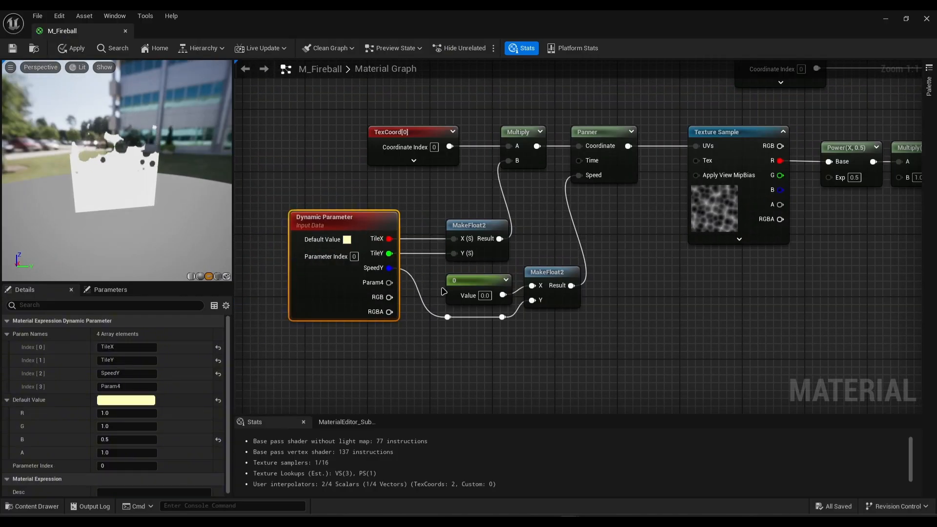
pyautogui.click(128, 386)
pyautogui.write('FillStrength')
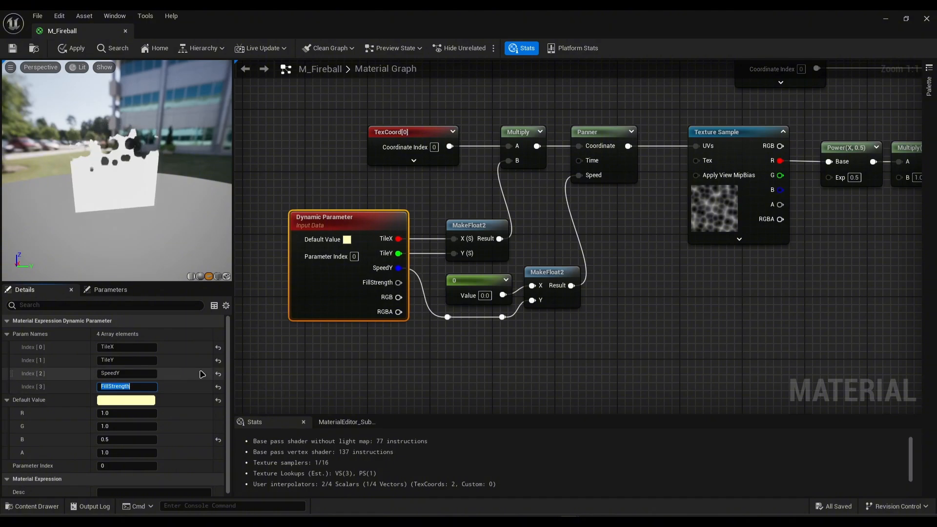
# Connect FillStrength to B of the Multiply after Power, routing the wire beneath the nodes through two reroute points
pyautogui.moveTo(337, 235); pyautogui.dragTo(255, 196, button='right')
pyautogui.moveTo(284, 243); pyautogui.dragTo(817, 137)
pyautogui.doubleClick(373, 238)
pyautogui.moveTo(373, 239); pyautogui.dragTo(380, 309)
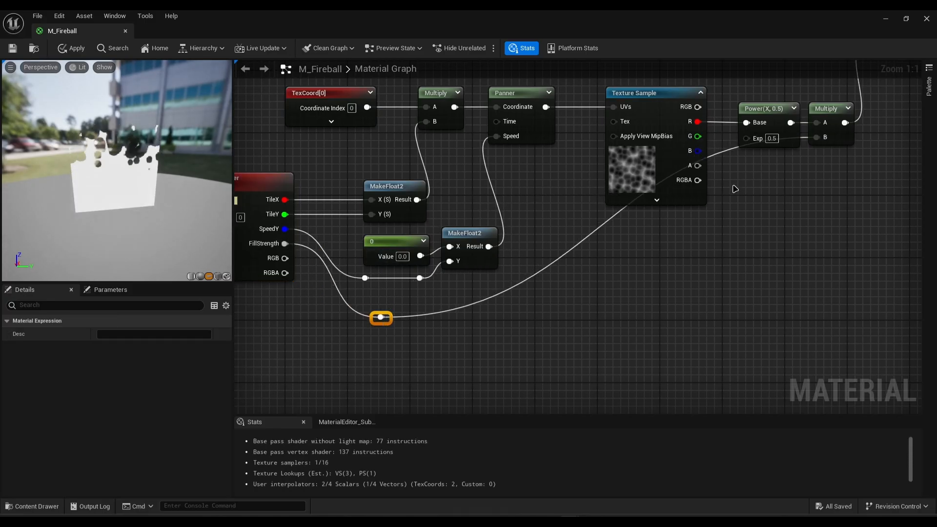
pyautogui.doubleClick(726, 155)
pyautogui.moveTo(727, 155); pyautogui.dragTo(706, 294)
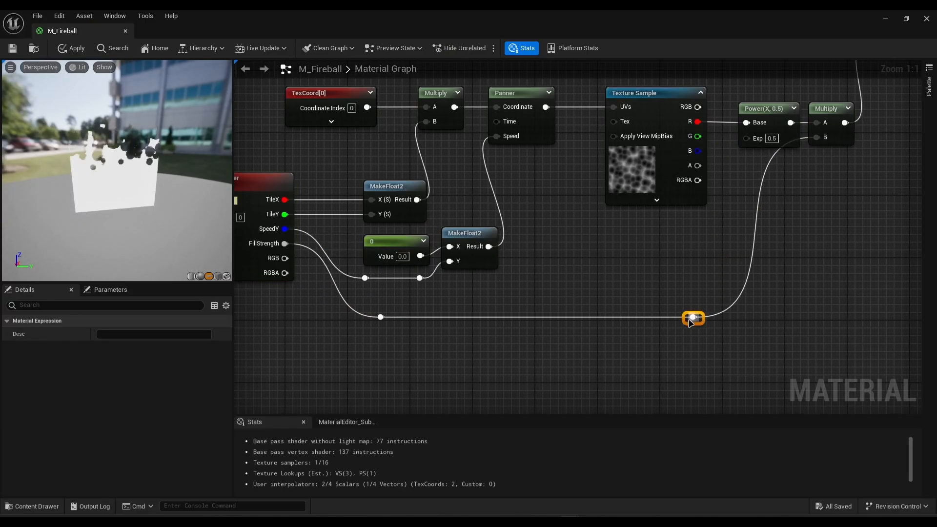
pyautogui.click(673, 346)
# Shift the Power node slightly closer to the Texture Sample, away from the Multiply node
pyautogui.moveTo(672, 347); pyautogui.dragTo(534, 343, button='right')
pyautogui.moveTo(627, 286); pyautogui.dragTo(580, 248, button='right')
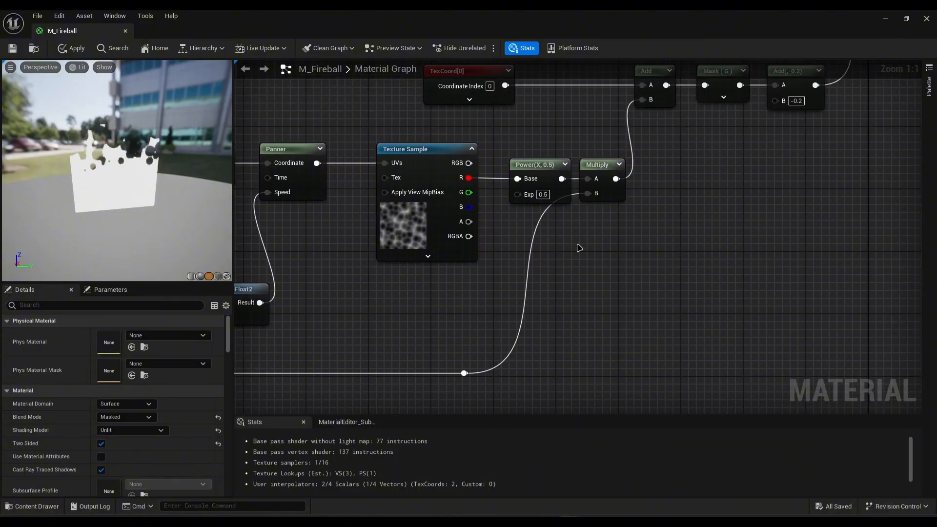
pyautogui.click(536, 165)
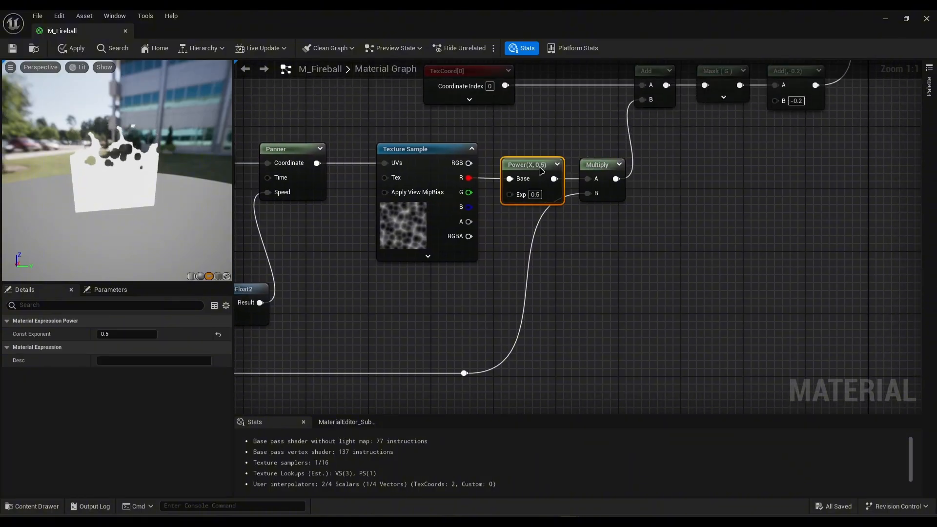
pyautogui.click(607, 272)
# Duplicate the Dynamic Parameter node below the final Add node and set the copy's Parameter Index to 1
pyautogui.scroll(-2, 573, 320)
pyautogui.moveTo(573, 320); pyautogui.dragTo(673, 328, button='right')
pyautogui.click(265, 269)
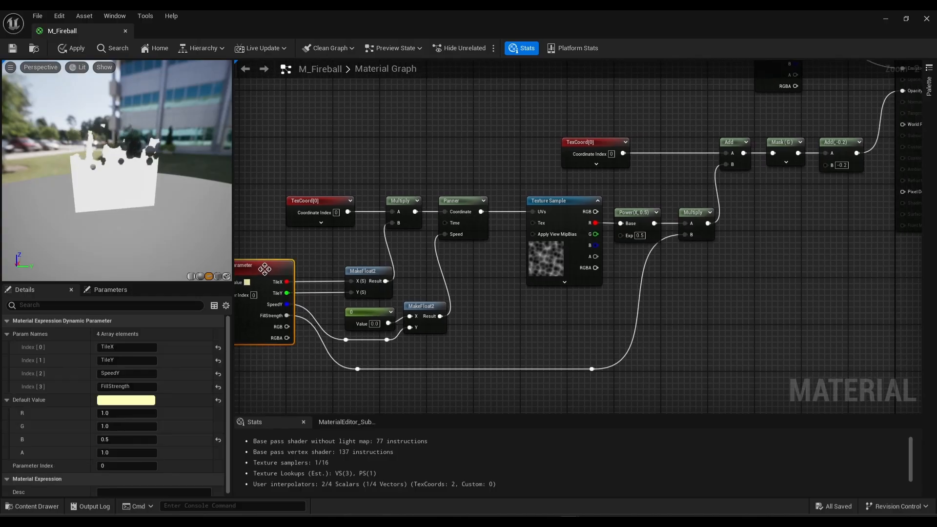
pyautogui.hotkey('ctrl', 'c')
pyautogui.moveTo(715, 287); pyautogui.dragTo(562, 292, button='right')
pyautogui.hotkey('ctrl', 'v')
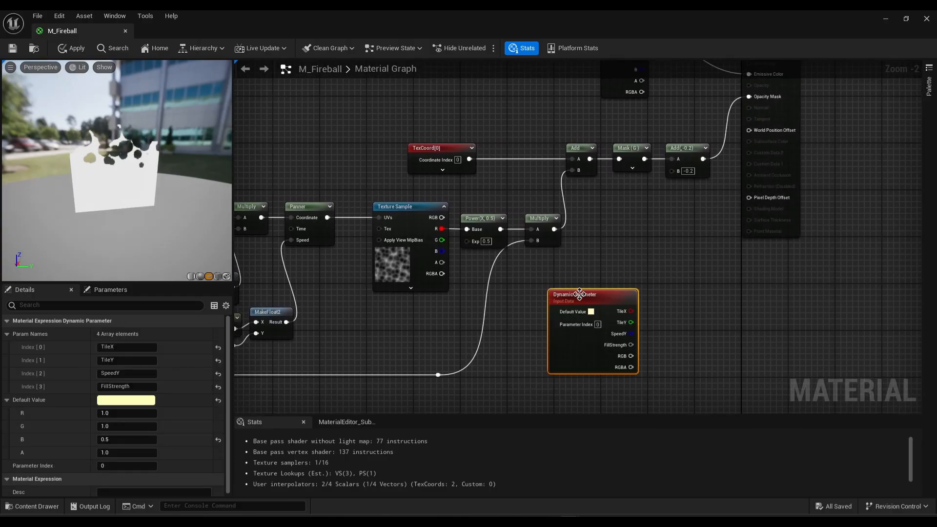
pyautogui.click(646, 332)
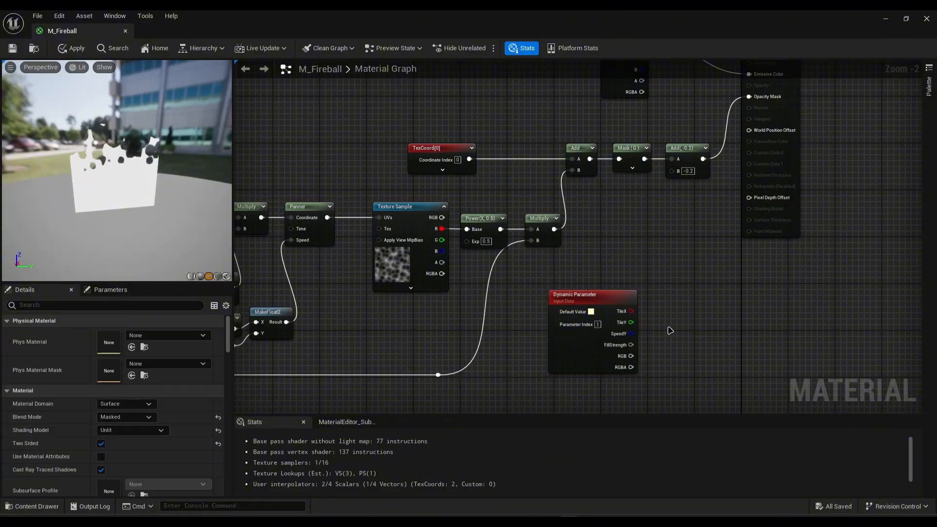
# Reset the copied Dynamic Parameter's names and default value, and name its first parameter FillOffset
pyautogui.scroll(2, 853, 166)
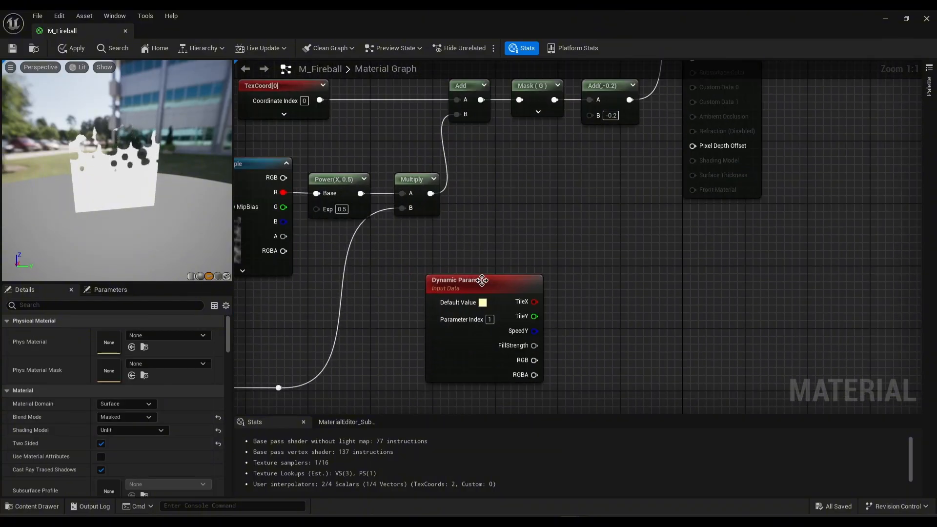
pyautogui.click(504, 303)
pyautogui.scroll(-1, 58, 393)
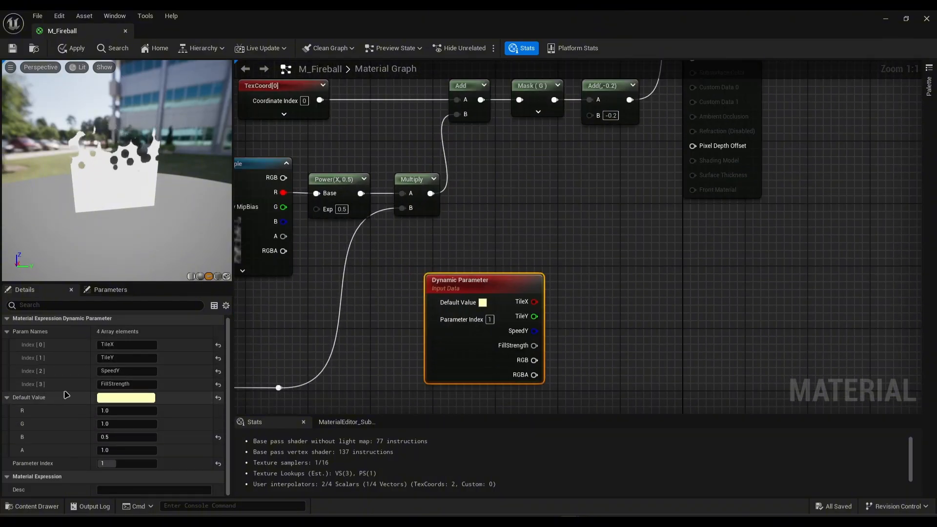
pyautogui.click(218, 344)
pyautogui.click(218, 358)
pyautogui.click(218, 371)
pyautogui.click(218, 385)
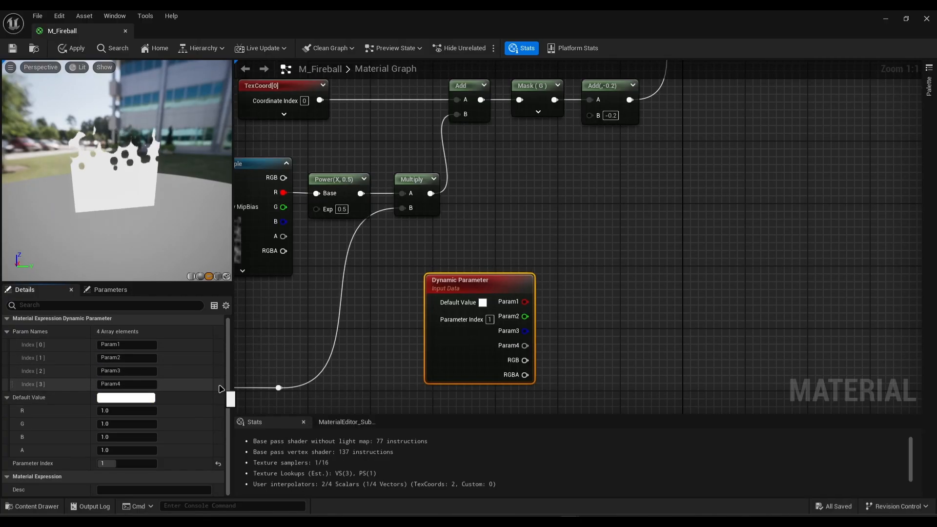
pyautogui.write('FillOffset')
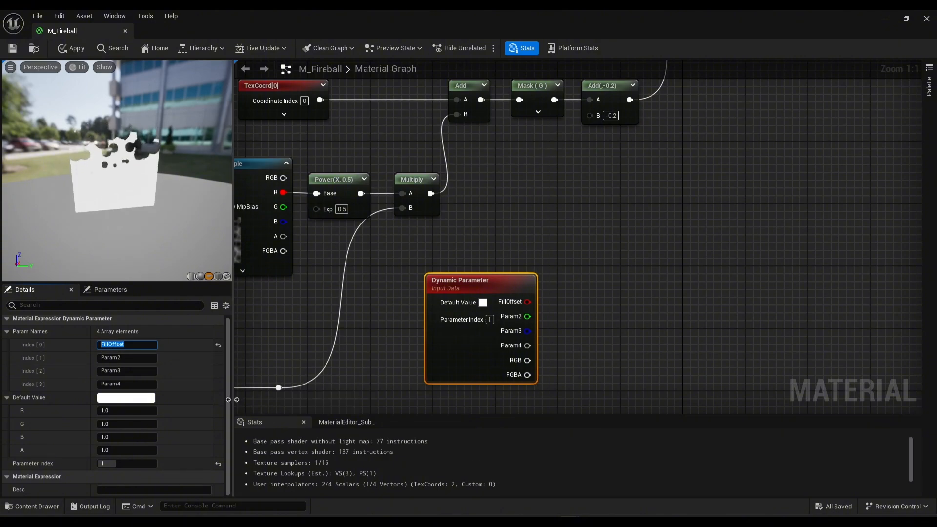
# Set FillOffset's default R value to -0.2 and connect it to B of the Add node after Mask (G)
pyautogui.click(107, 411)
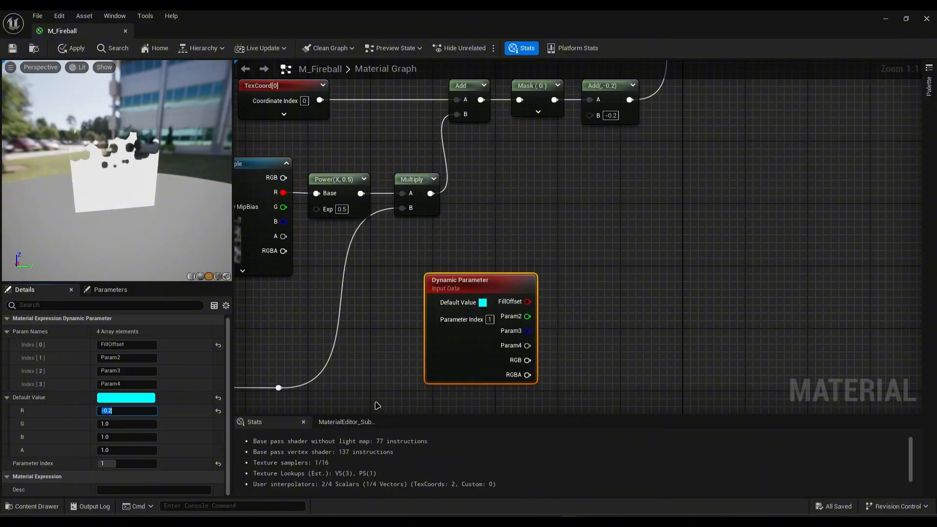
pyautogui.moveTo(527, 302); pyautogui.dragTo(590, 115)
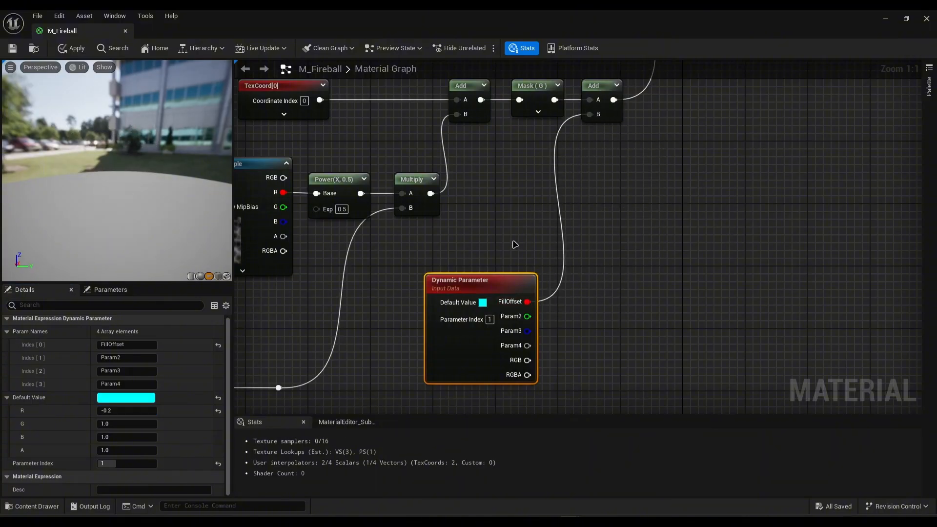
pyautogui.moveTo(487, 286); pyautogui.dragTo(510, 262)
pyautogui.click(402, 334)
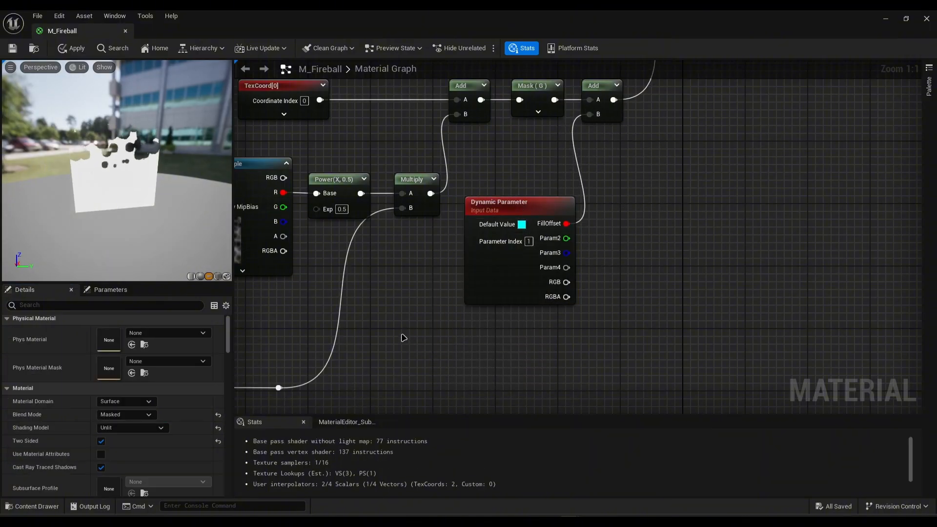
# Set the first Dynamic Parameter's TileY default (G) to 0.7 and inspect the preview plane
pyautogui.scroll(-4, 388, 336)
pyautogui.moveTo(388, 335); pyautogui.dragTo(605, 336, button='right')
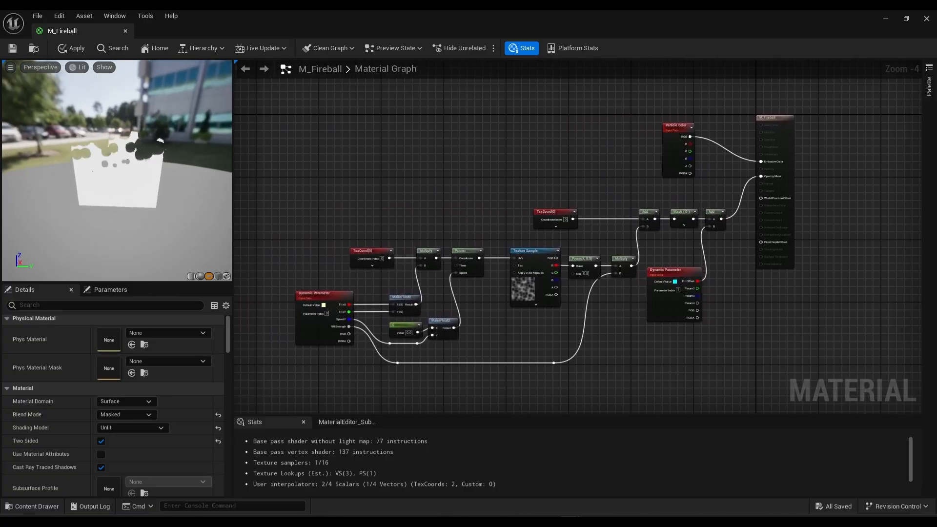
pyautogui.scroll(5, 350, 273)
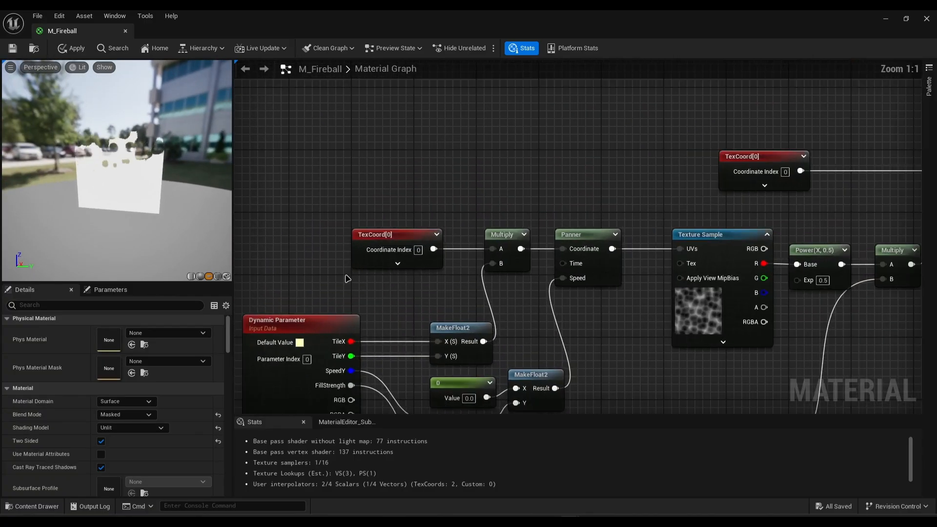
pyautogui.click(313, 279)
pyautogui.click(127, 424)
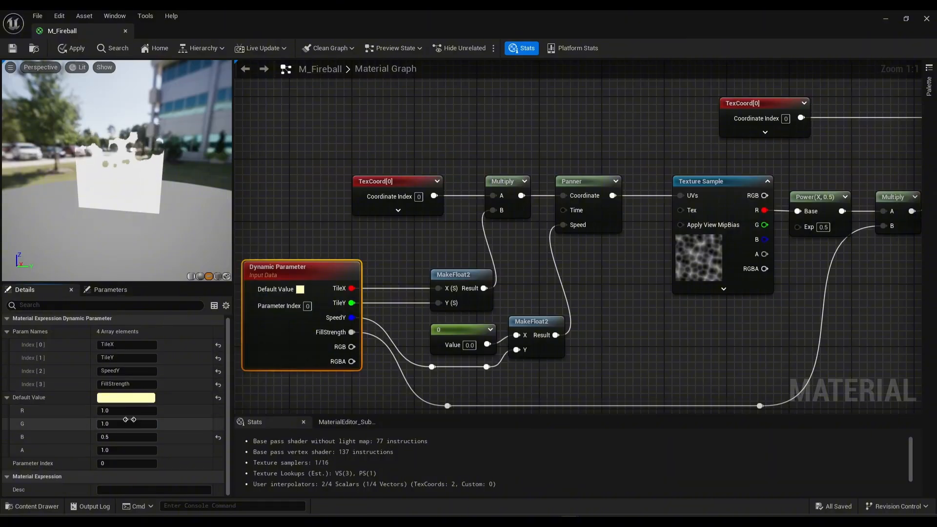
pyautogui.write('0.7')
pyautogui.press('Return')
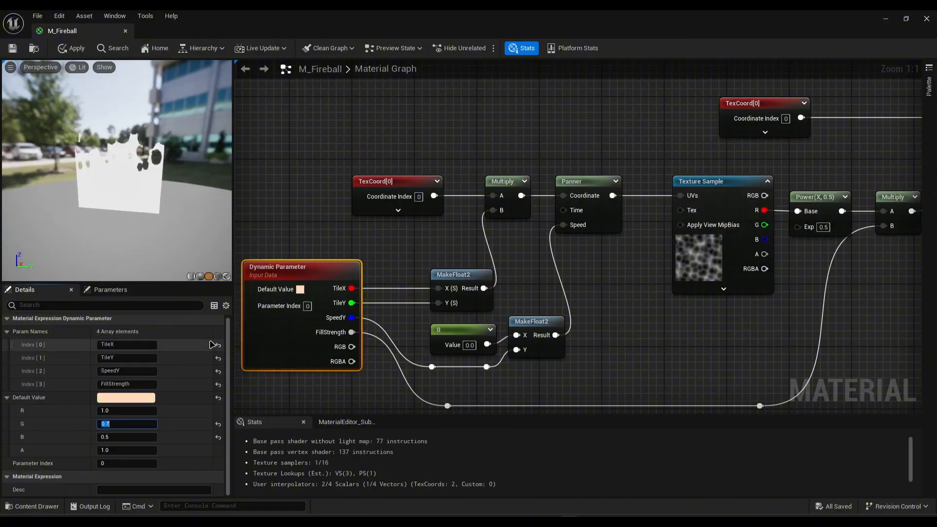
pyautogui.moveTo(178, 217); pyautogui.dragTo(141, 203)
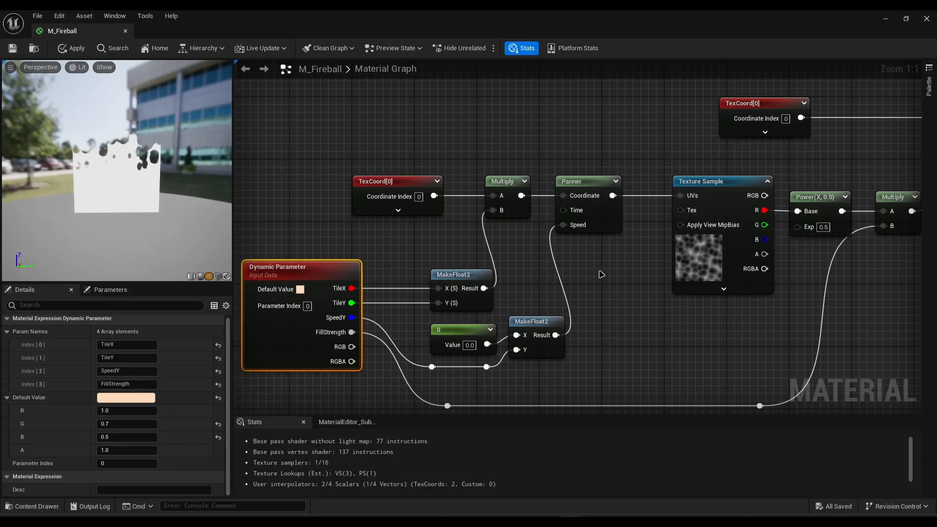
# Set the default R value of the FillOffset Dynamic Parameter to -0.4
pyautogui.moveTo(600, 272); pyautogui.dragTo(250, 281, button='right')
pyautogui.moveTo(440, 294); pyautogui.dragTo(512, 257, button='right')
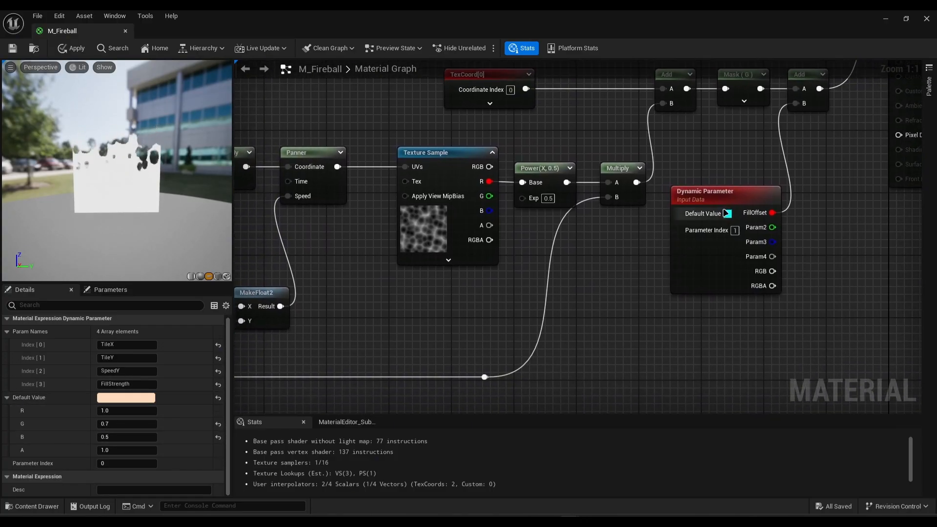
pyautogui.click(727, 241)
pyautogui.click(111, 411)
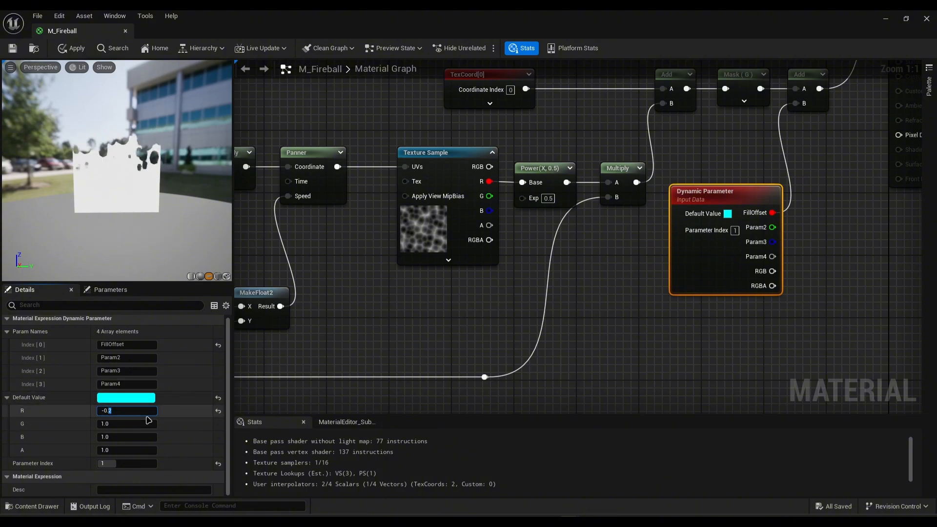
pyautogui.write('-0.4')
pyautogui.press('Return')
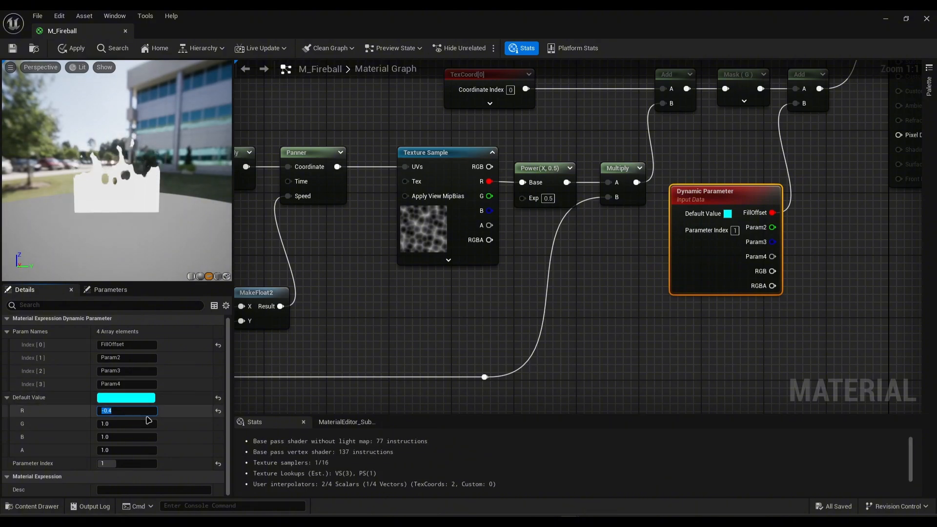
# Set the TileY default (G) of the first Dynamic Parameter to 0.6
pyautogui.moveTo(321, 337); pyautogui.dragTo(805, 343, button='right')
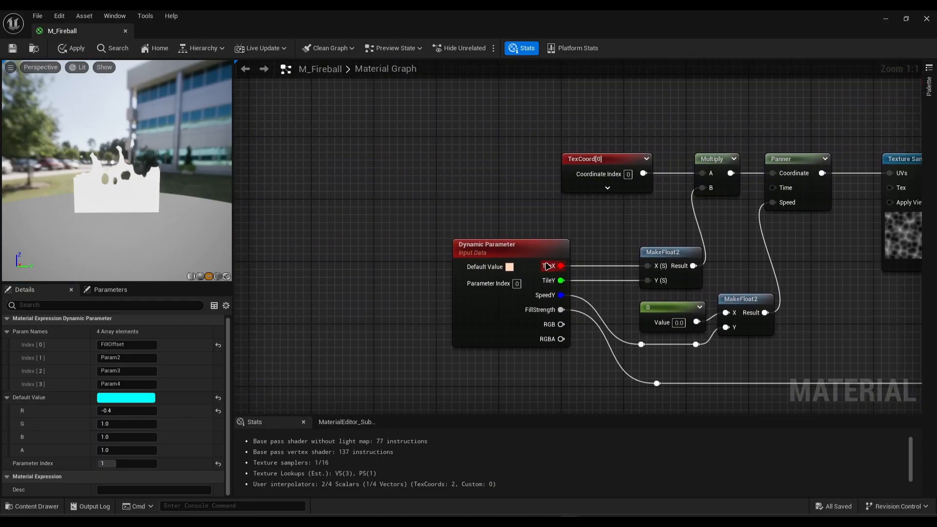
pyautogui.click(538, 259)
pyautogui.click(127, 422)
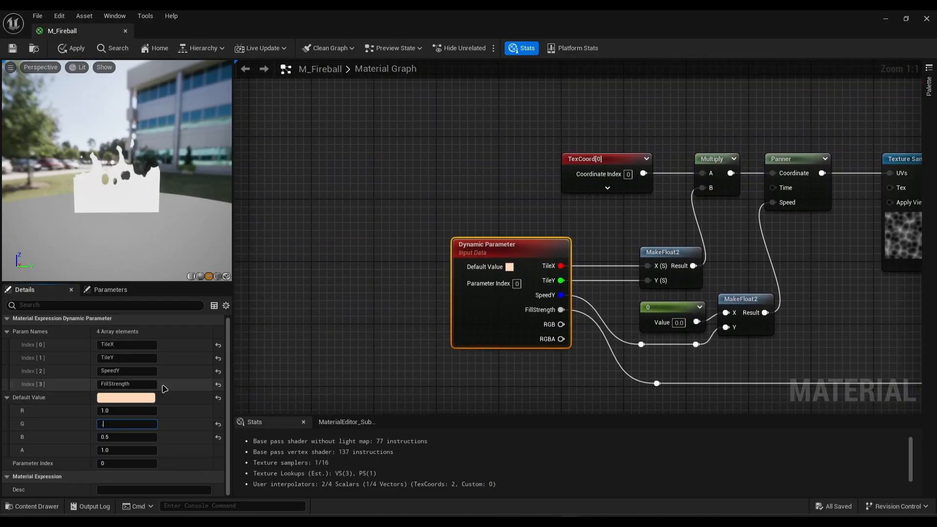
pyautogui.write('0.6')
pyautogui.press('Return')
pyautogui.moveTo(532, 248); pyautogui.dragTo(353, 267, button='right')
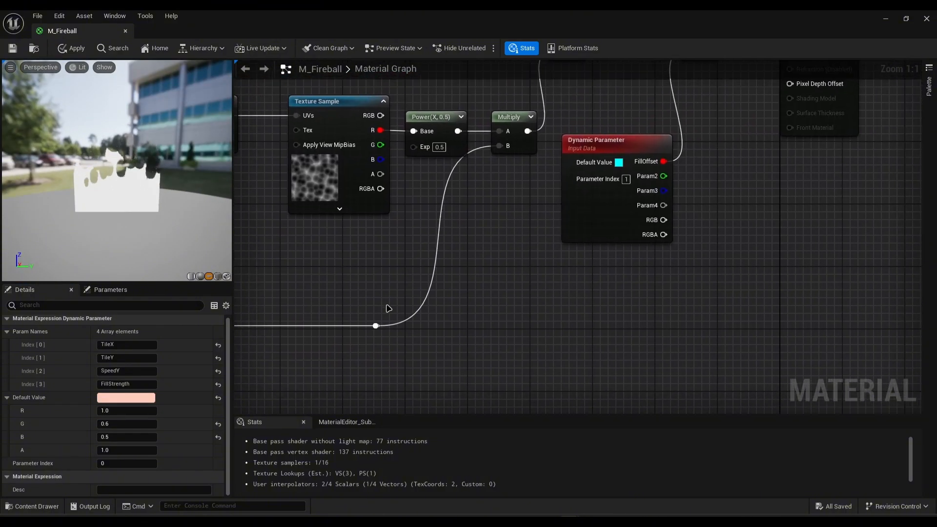
# Show the material on SM_StylizedFireballMesh in the preview, inspect it from several angles, and apply the material changes
pyautogui.click(54, 505)
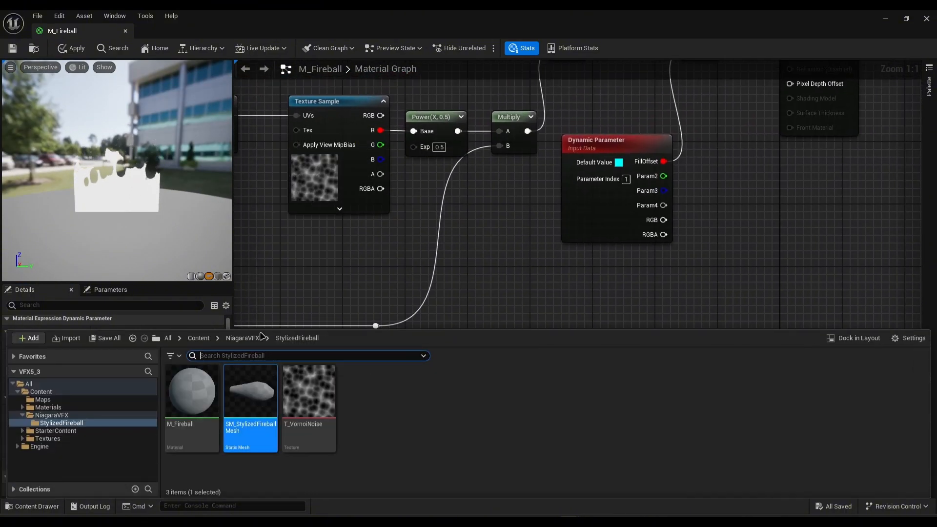
pyautogui.click(227, 276)
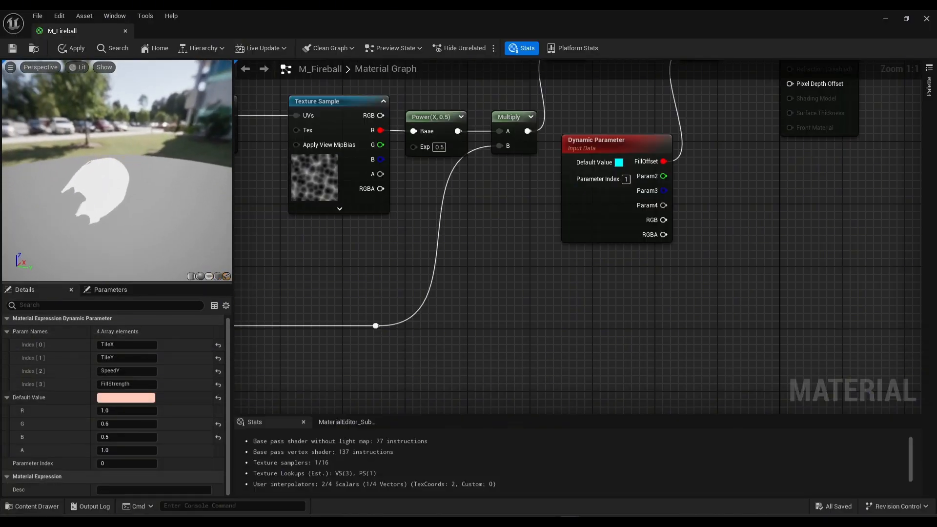
pyautogui.moveTo(93, 171); pyautogui.dragTo(202, 224)
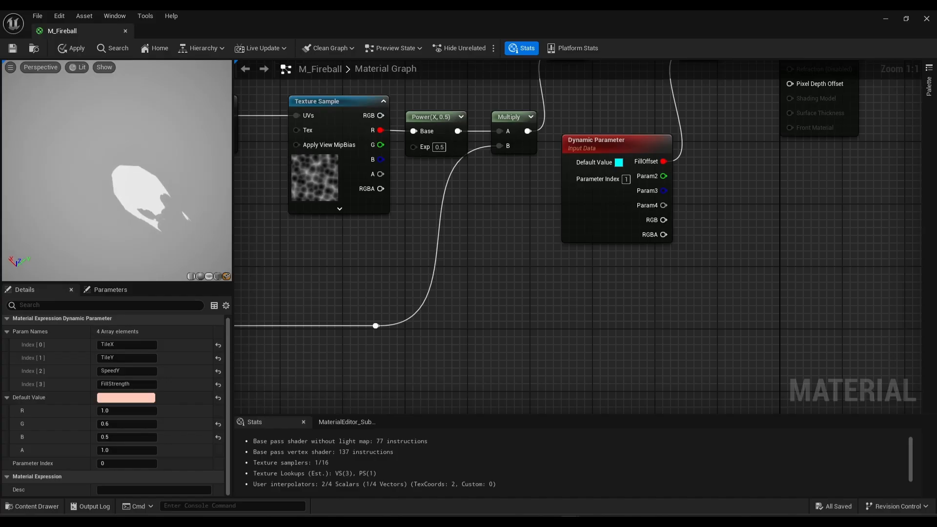
pyautogui.moveTo(117, 170); pyautogui.dragTo(197, 192)
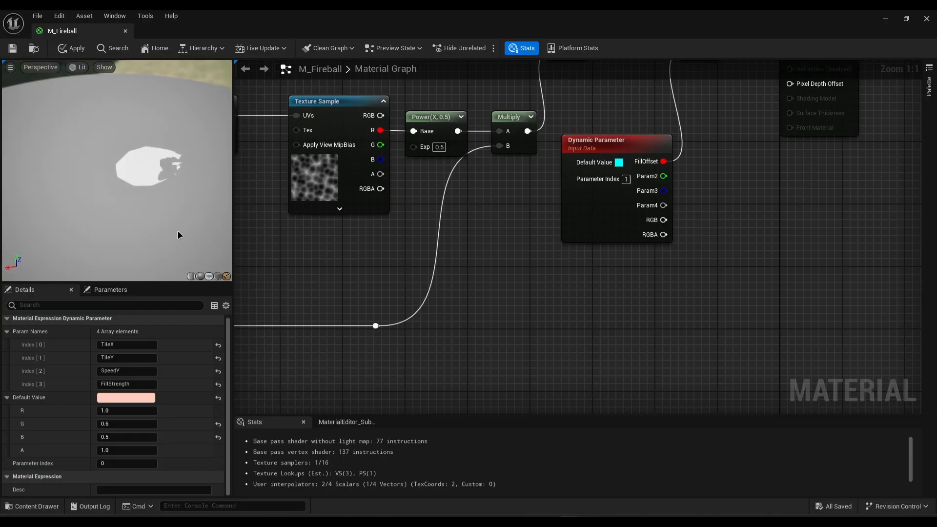
pyautogui.click(72, 47)
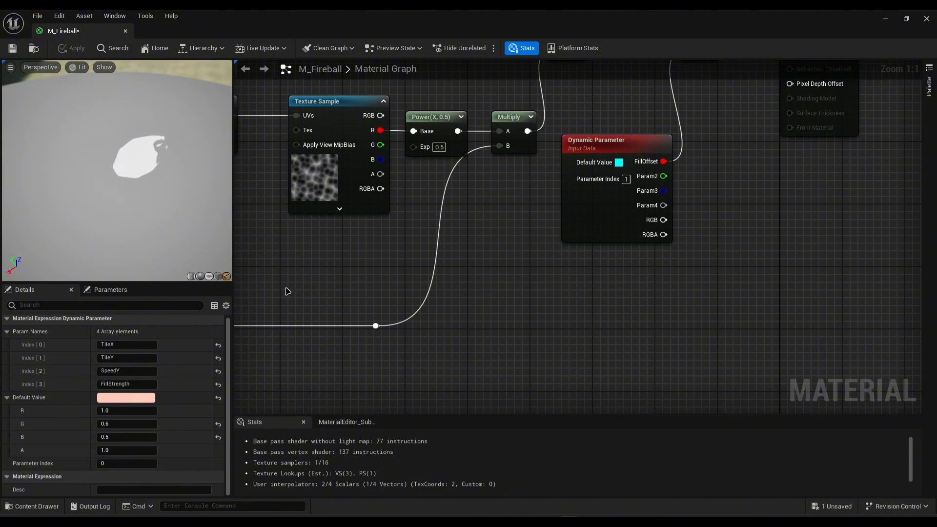
# Start creating an empty Niagara System in the StylizedFireball folder
pyautogui.click(37, 507)
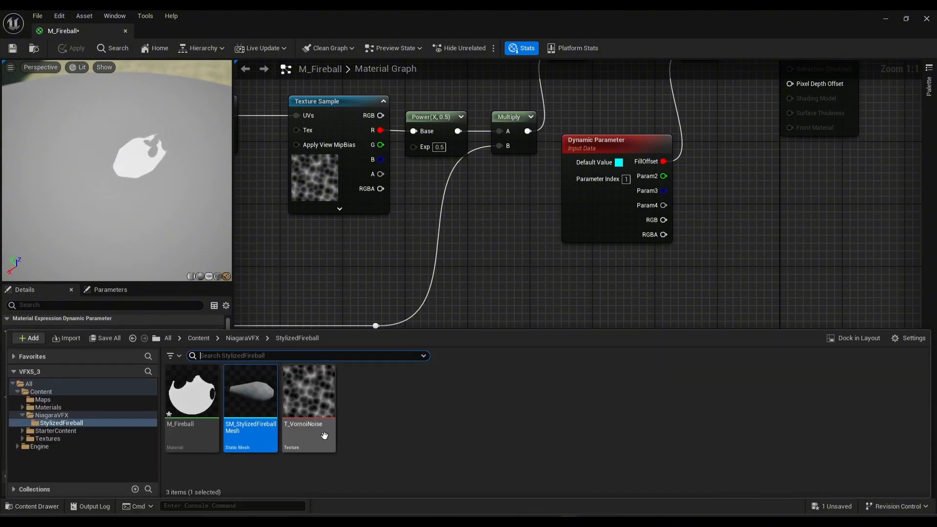
pyautogui.rightClick(462, 444)
pyautogui.click(512, 224)
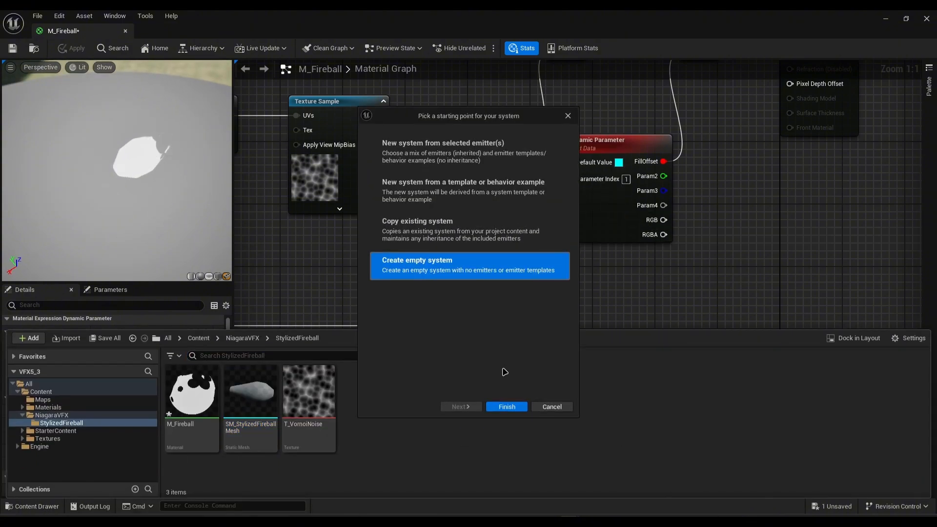
# Create a Niagara system from the Simple Sprite Burst emitter template, name it NS_StylizedFireball and open it
pyautogui.click(453, 160)
pyautogui.click(473, 408)
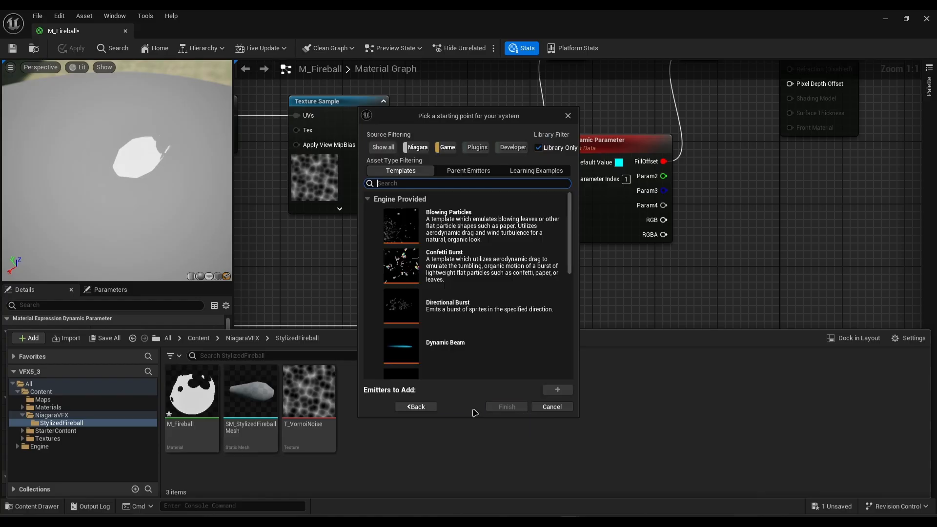
pyautogui.write('simpl')
pyautogui.click(469, 225)
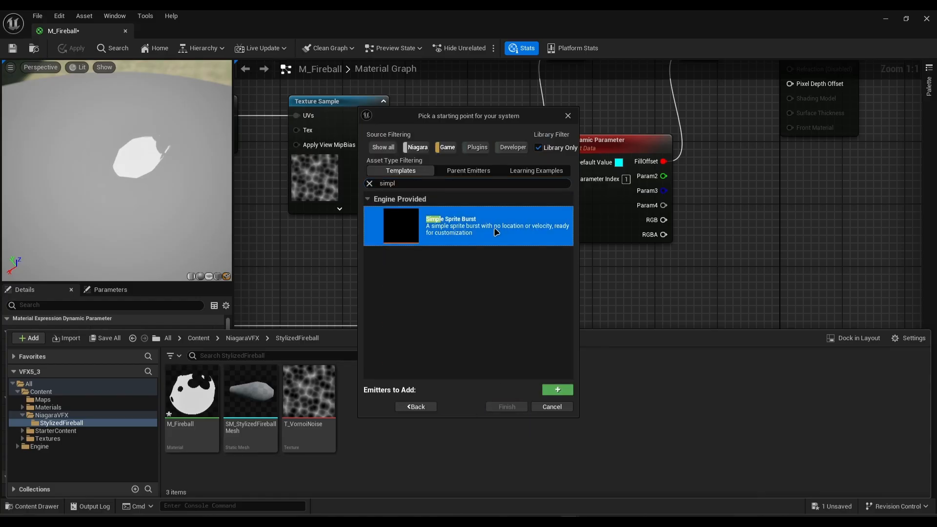
pyautogui.click(558, 389)
pyautogui.click(506, 406)
pyautogui.write('NS_StylizedFireball')
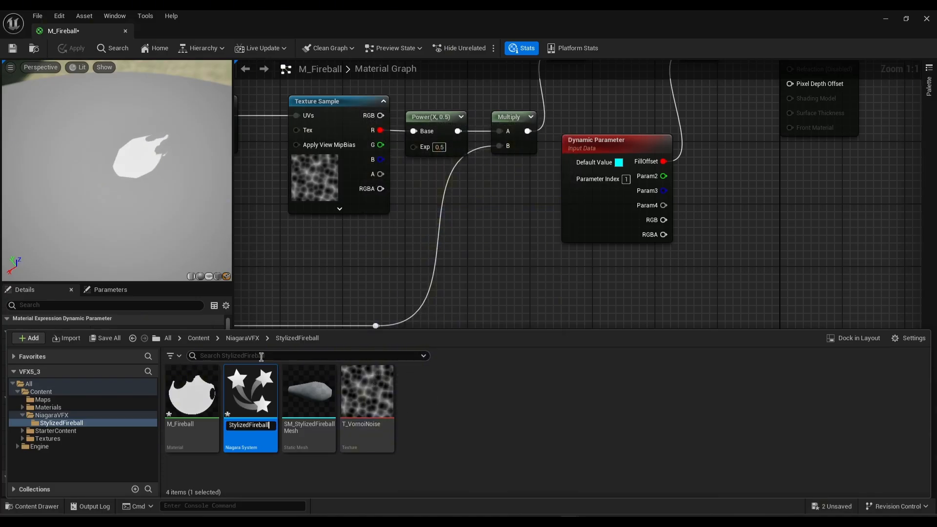
pyautogui.press('Return')
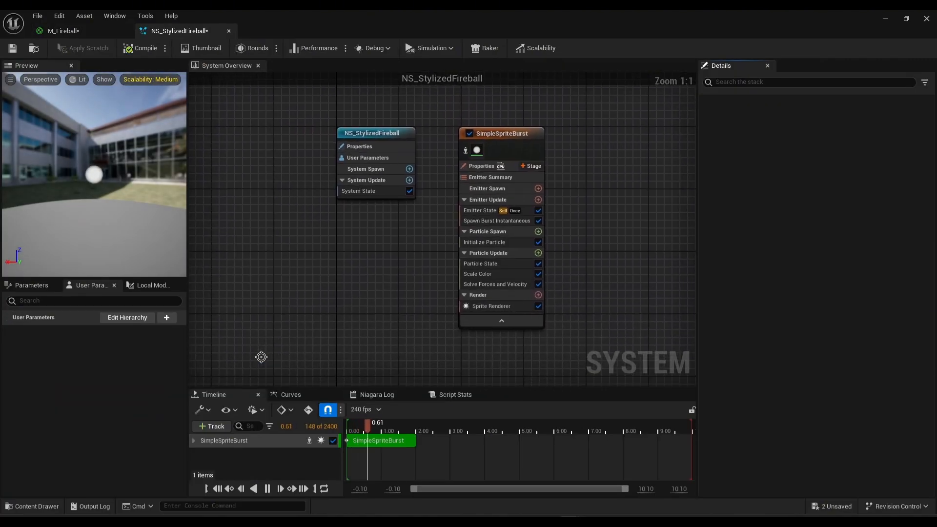
# Rename the SimpleSpriteBurst emitter as StylizedFireball and disable killing particles at the end of their lifetime in Particle State
pyautogui.click(483, 141)
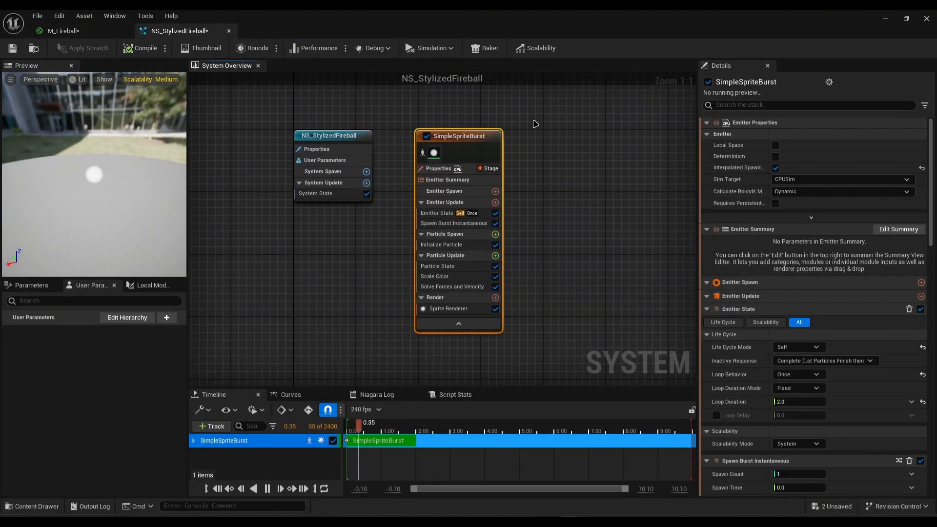
pyautogui.press('F2')
pyautogui.write('StylizedFireball')
pyautogui.press('Return')
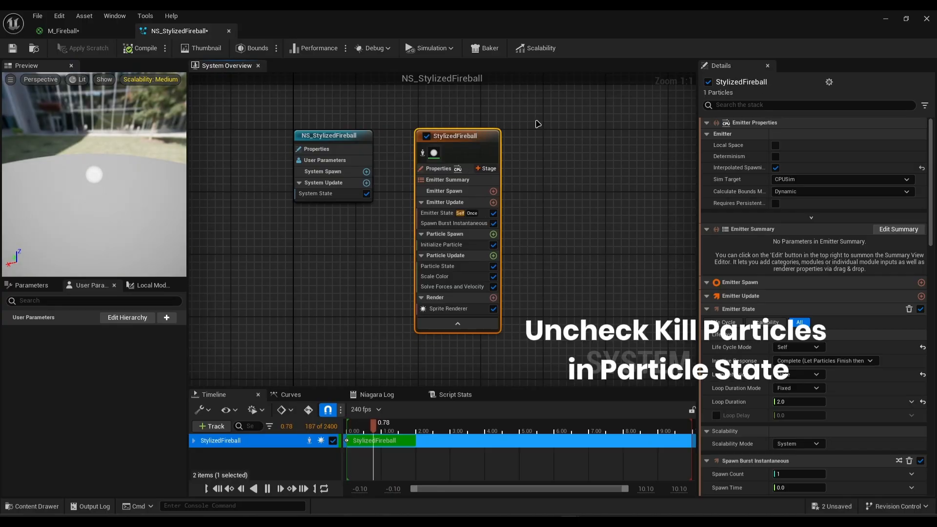
pyautogui.click(438, 265)
pyautogui.click(779, 136)
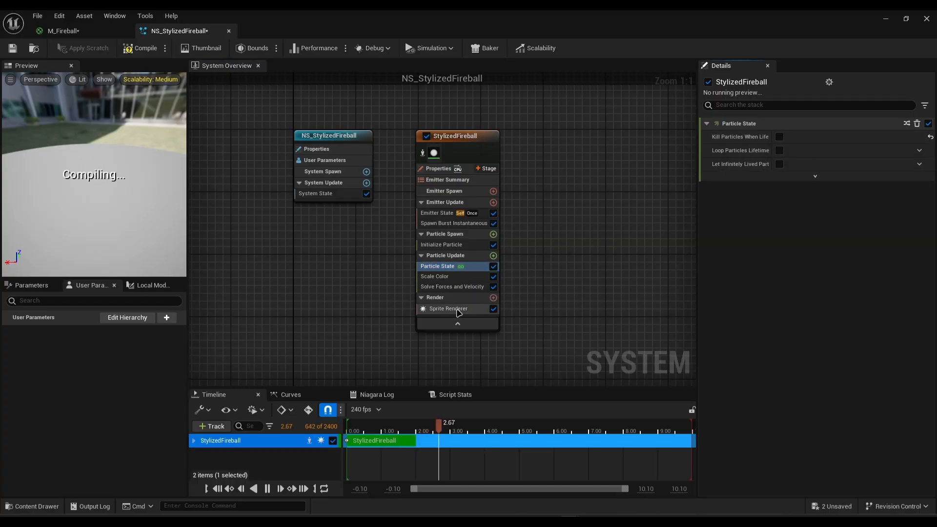
# Replace the StylizedFireball emitter's Sprite Renderer with a Mesh Renderer
pyautogui.click(457, 309)
pyautogui.press('Delete')
pyautogui.click(493, 289)
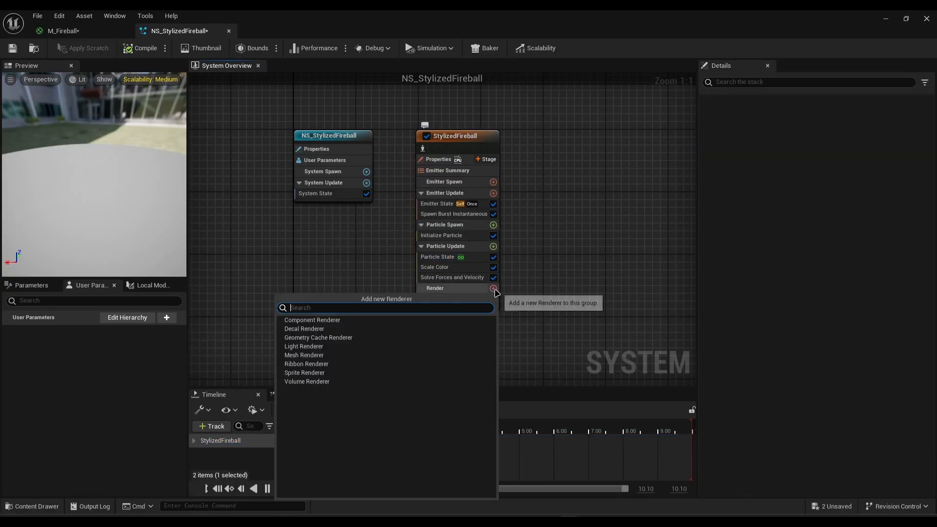
pyautogui.write('m')
pyautogui.click(320, 339)
pyautogui.moveTo(551, 277); pyautogui.dragTo(522, 284, button='right')
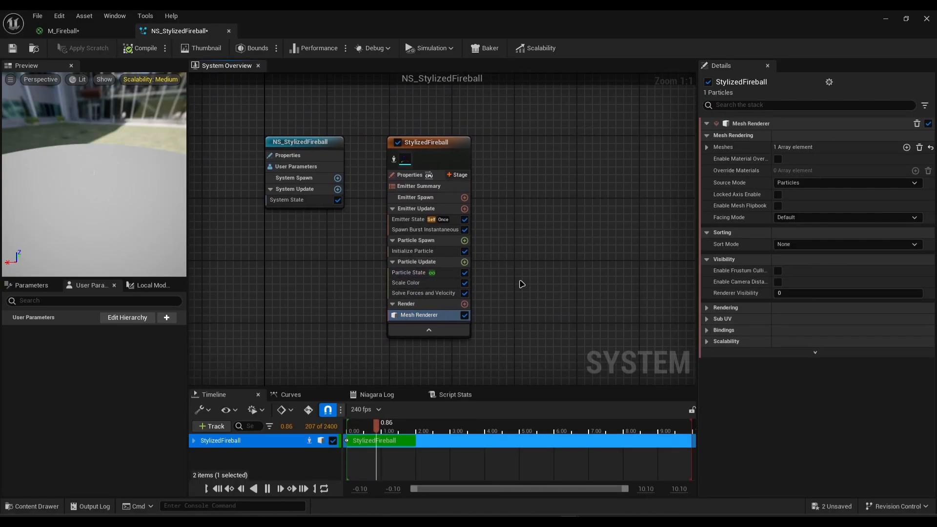
# Assign SM_StylizedFireballMesh as the mesh of the Mesh Renderer
pyautogui.click(706, 147)
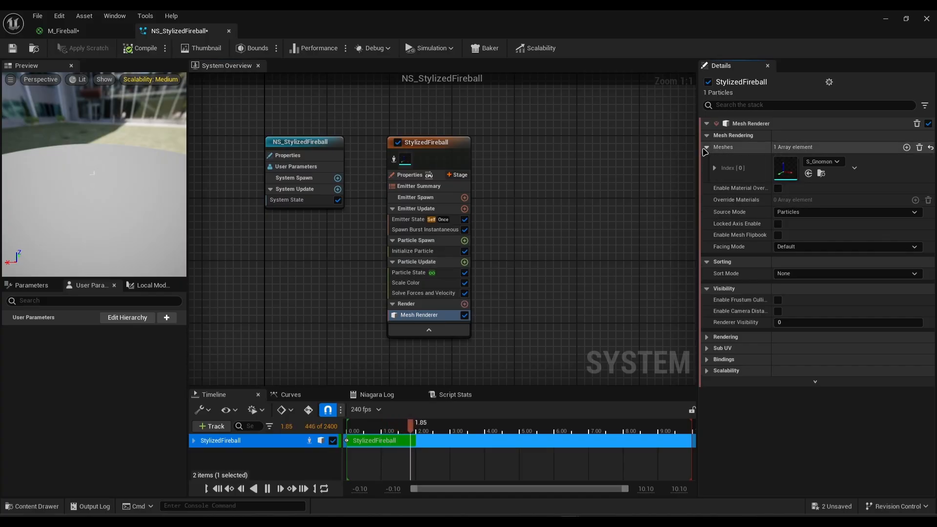
pyautogui.click(50, 507)
pyautogui.click(309, 424)
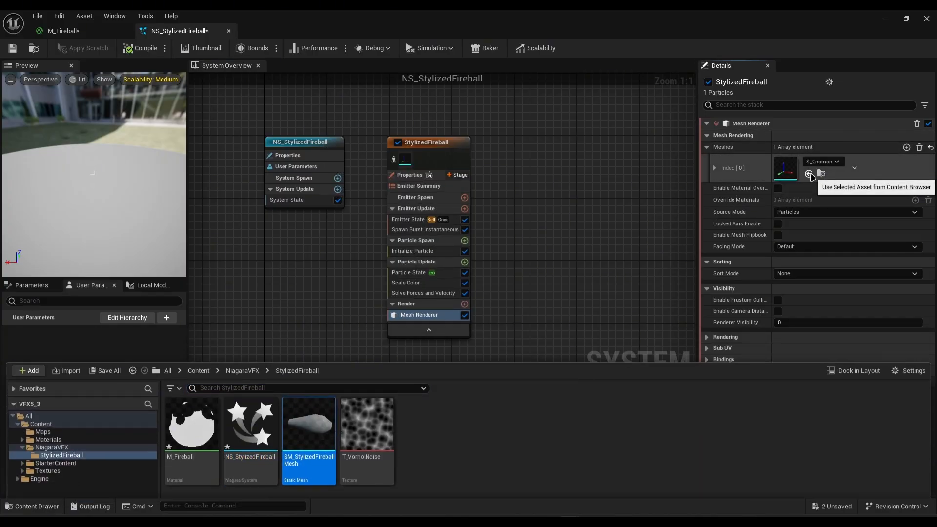
pyautogui.click(808, 174)
# Enable material override on the Mesh Renderer and add M_Fireball as its override material
pyautogui.click(93, 30)
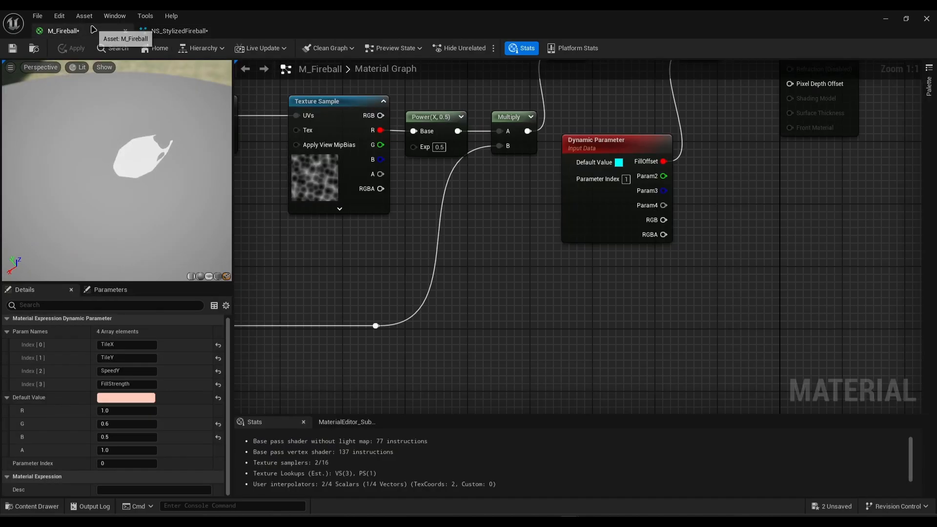
pyautogui.click(33, 48)
pyautogui.click(179, 30)
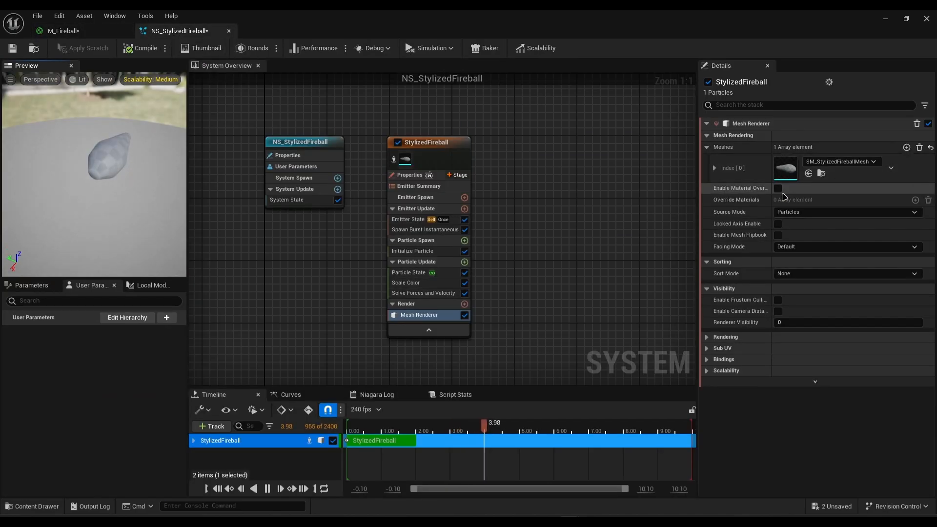
pyautogui.click(906, 200)
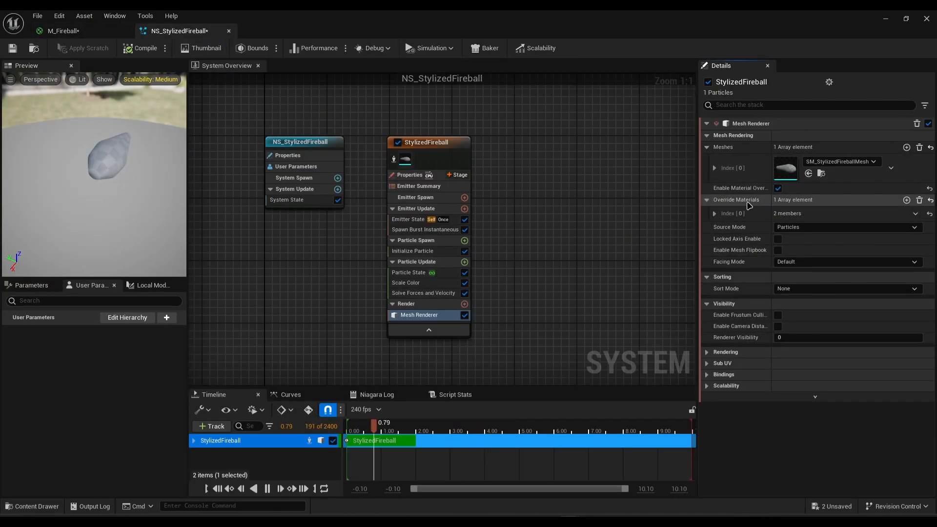
pyautogui.click(715, 213)
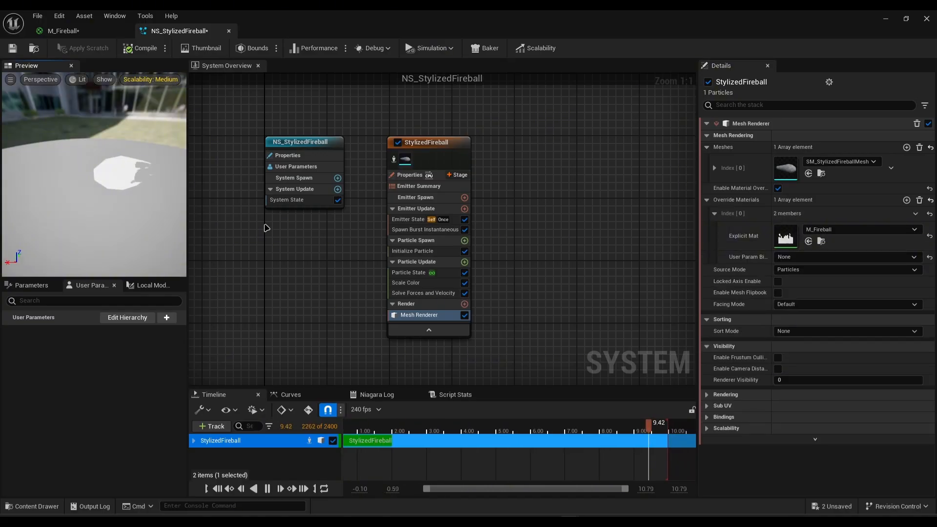
# Set the Initialize Particle color to orange with R 1.0, G 0.081075 and B 0.0
pyautogui.click(386, 253)
pyautogui.click(789, 202)
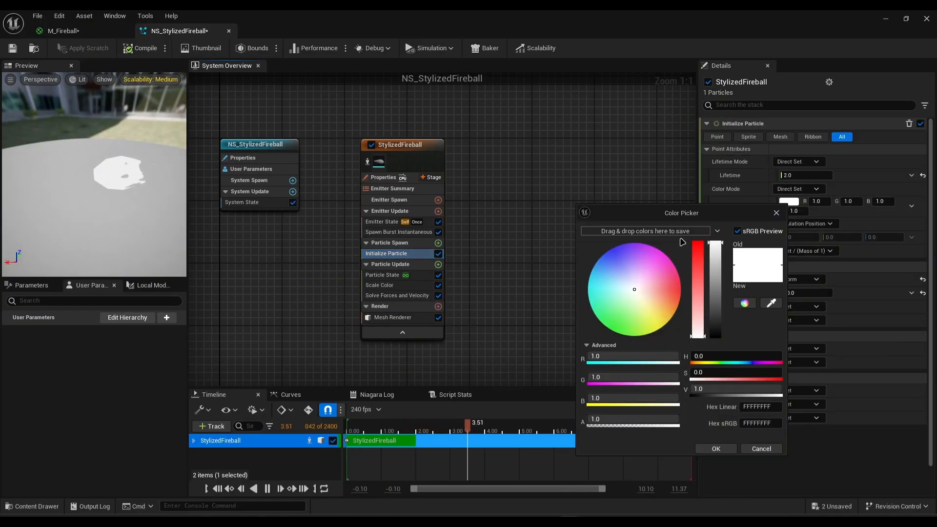
pyautogui.moveTo(670, 318); pyautogui.dragTo(681, 293)
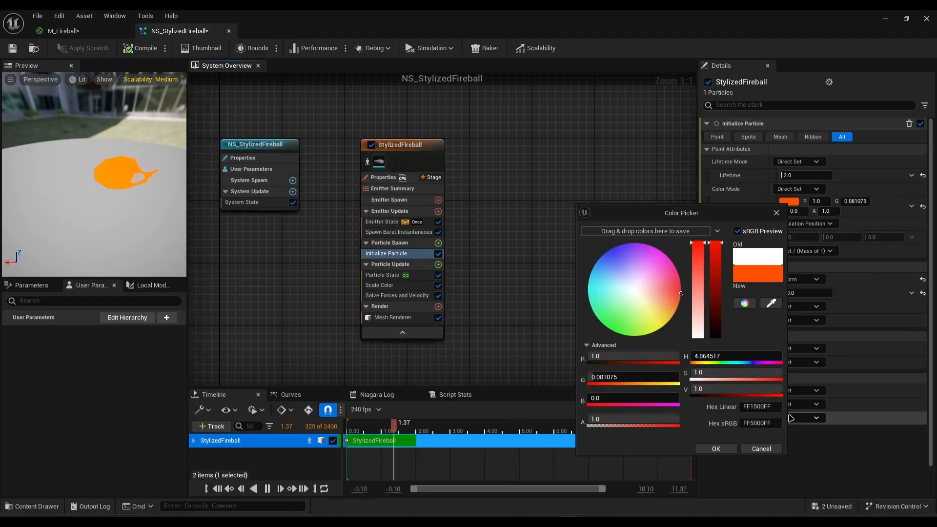
pyautogui.click(715, 449)
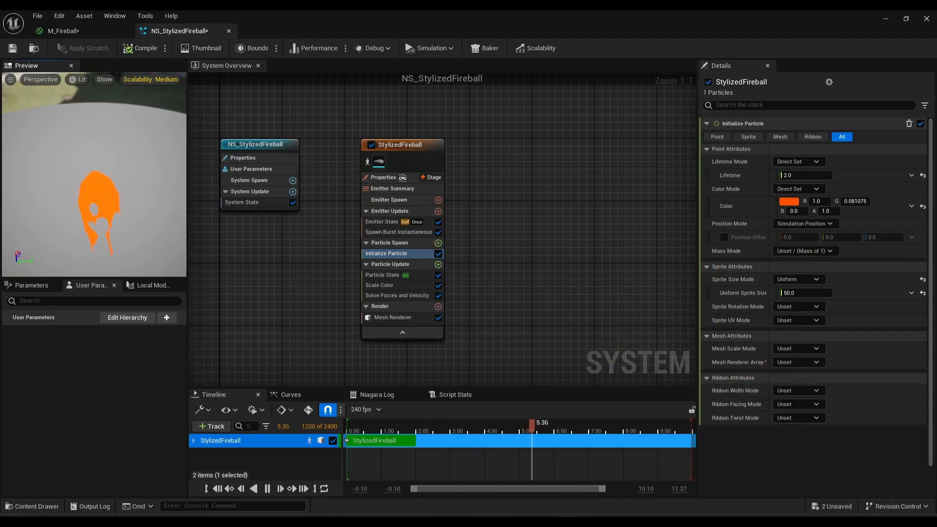
# Move the StylizedFireball emitter node slightly away from the system node and save all modified assets
pyautogui.moveTo(532, 241); pyautogui.dragTo(433, 234, button='right')
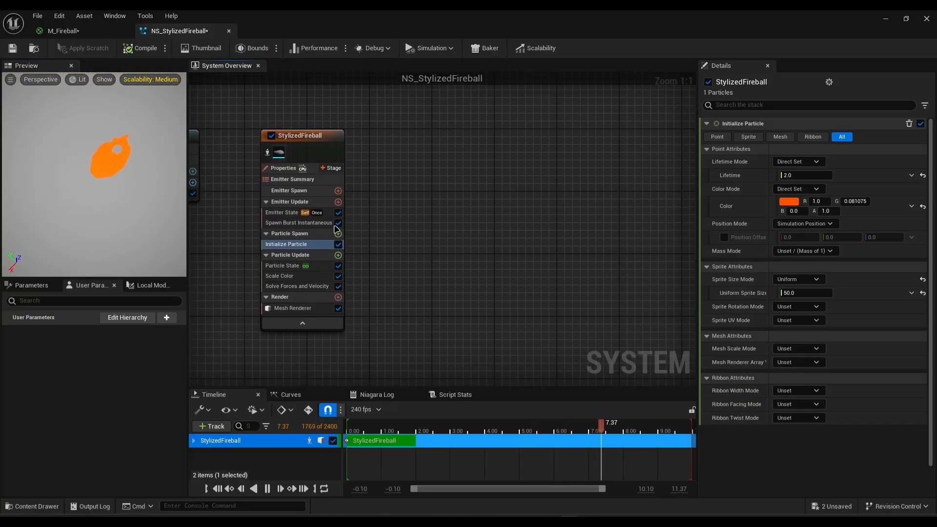
pyautogui.moveTo(322, 139); pyautogui.dragTo(376, 146)
pyautogui.moveTo(376, 147); pyautogui.dragTo(427, 142, button='right')
pyautogui.click(38, 16)
pyautogui.click(63, 74)
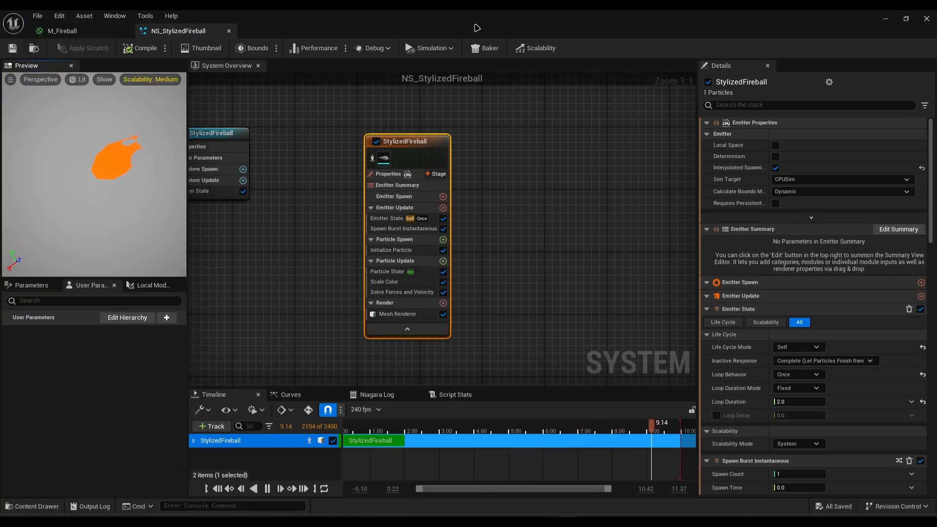
# Switch to the NiagaraVFX level and place NS_StylizedFireball on the floor
pyautogui.click(884, 21)
pyautogui.click(41, 510)
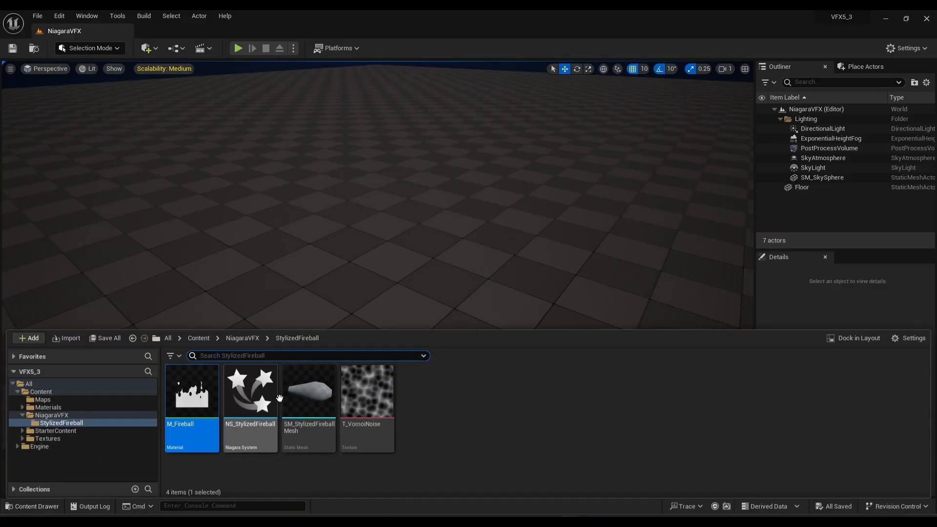
pyautogui.moveTo(251, 407); pyautogui.dragTo(306, 249)
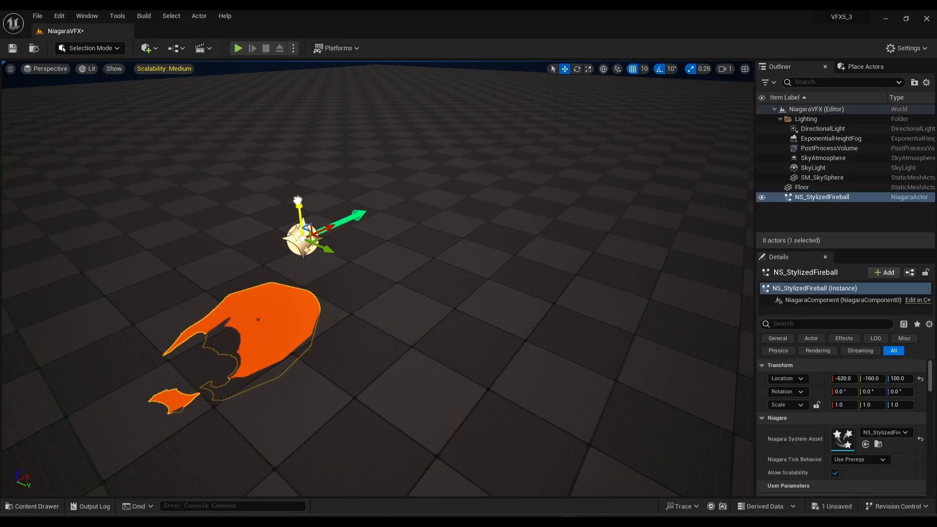
# Enable Local Space in the StylizedFireball emitter's properties and return to the level
pyautogui.click(613, 486)
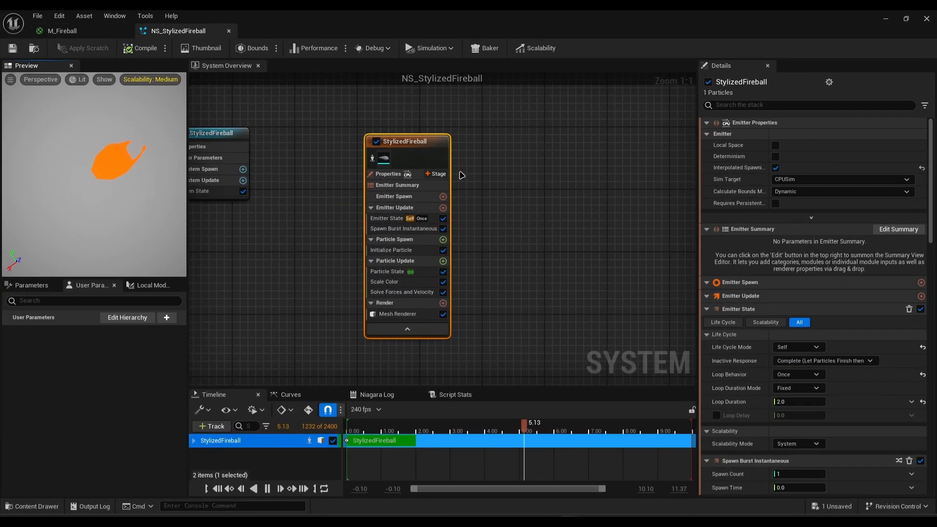
pyautogui.click(389, 174)
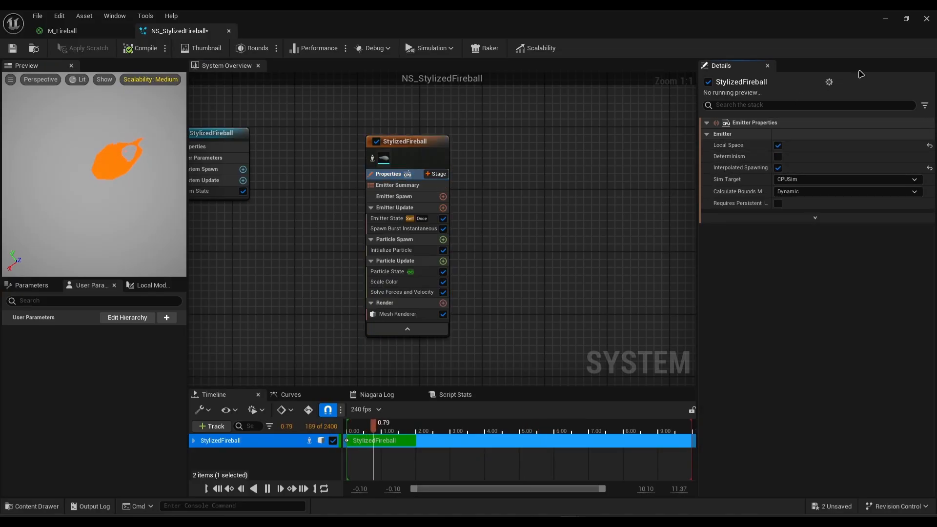
pyautogui.click(885, 19)
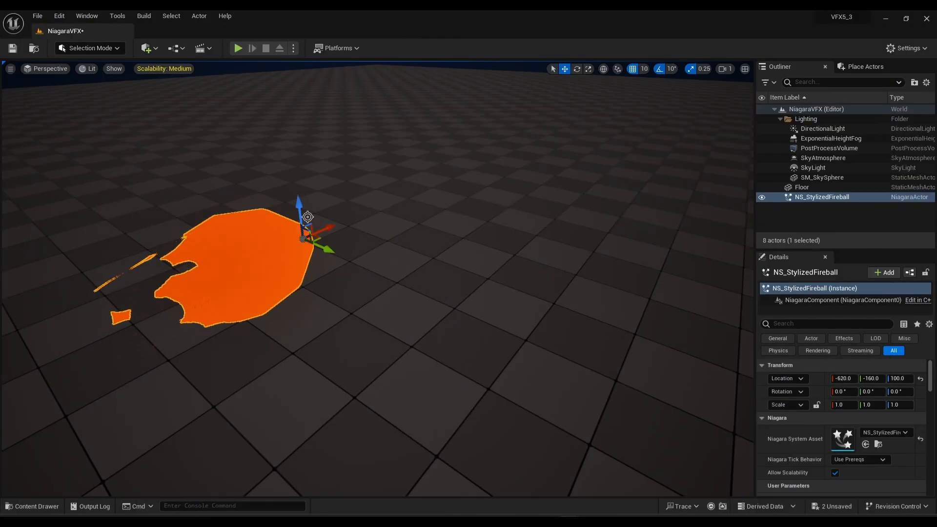
# Raise the placed fireball to a Z location of 130 and inspect it in game view from other angles
pyautogui.moveTo(301, 211); pyautogui.dragTo(299, 190)
pyautogui.press('g')
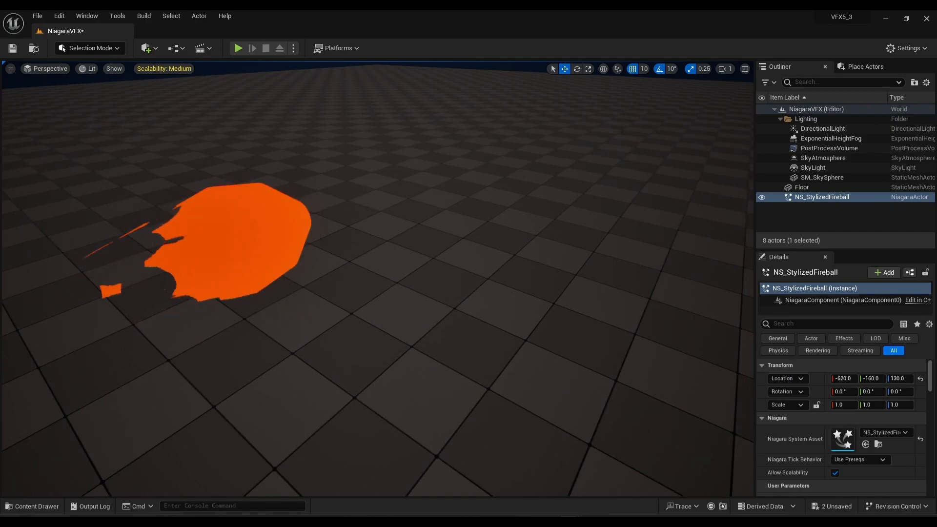
pyautogui.keyDown('alt'); pyautogui.moveTo(375, 213); pyautogui.dragTo(429, 181); pyautogui.keyUp('alt')
pyautogui.moveTo(374, 273); pyautogui.dragTo(371, 219, button='right')
pyautogui.scroll(-4, 375, 274)
pyautogui.moveTo(436, 236); pyautogui.dragTo(420, 318, button='right')
# Show the Preview Scene Settings of NS_StylizedFireball and filter them for exposure
pyautogui.moveTo(570, 520)
pyautogui.click(622, 473)
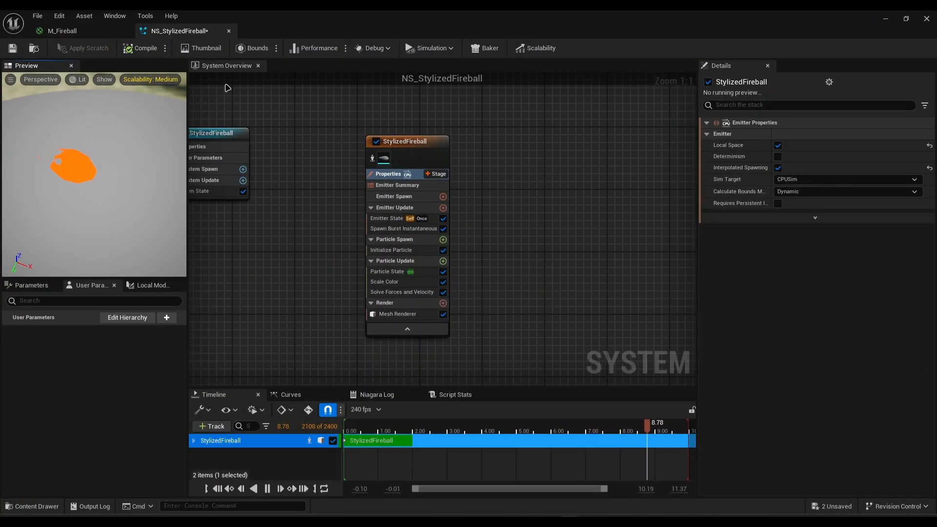
pyautogui.click(115, 16)
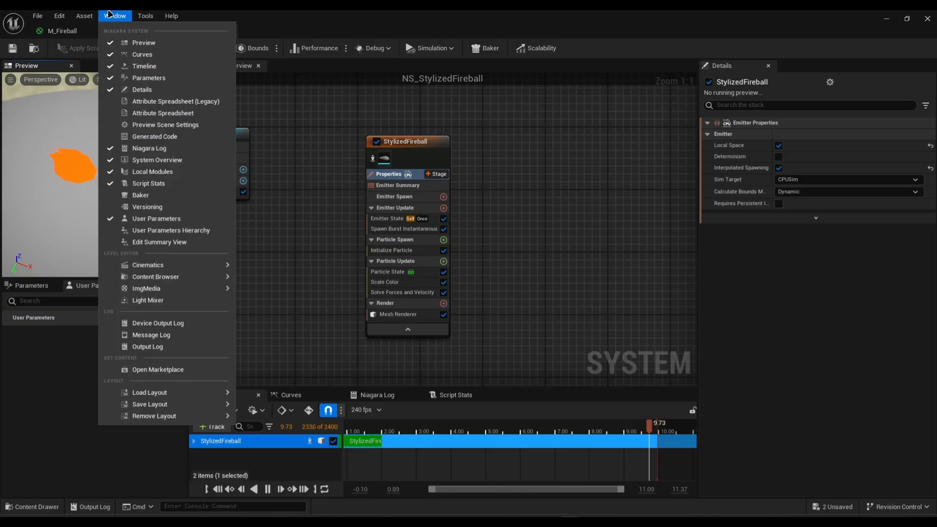
pyautogui.click(156, 125)
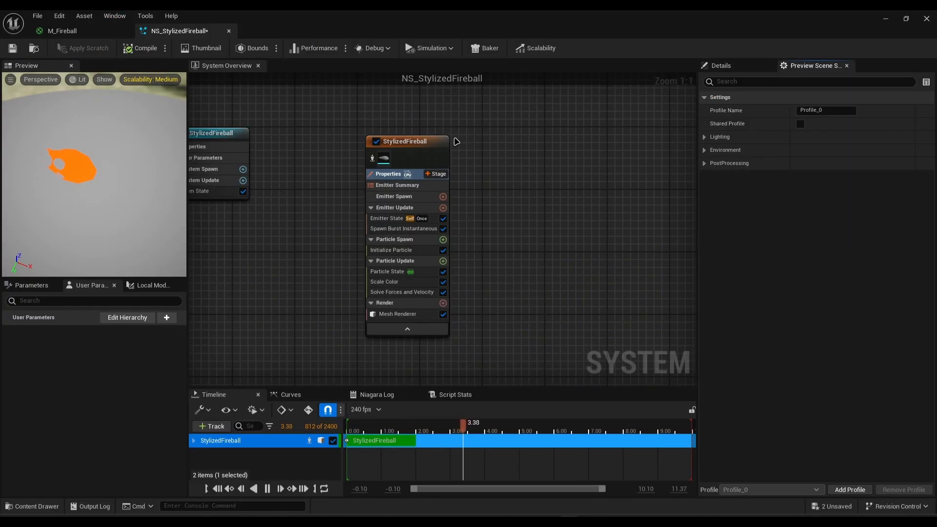
pyautogui.click(815, 82)
pyautogui.write('expos')
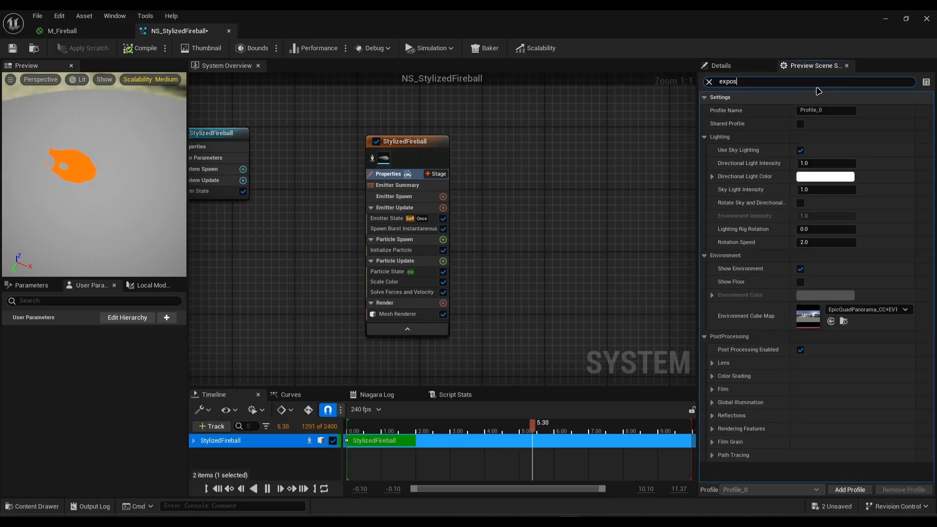
pyautogui.write('ure')
# Override the preview scene's exposure with Manual metering mode and an Exposure Compensation of 10
pyautogui.click(736, 150)
pyautogui.click(737, 163)
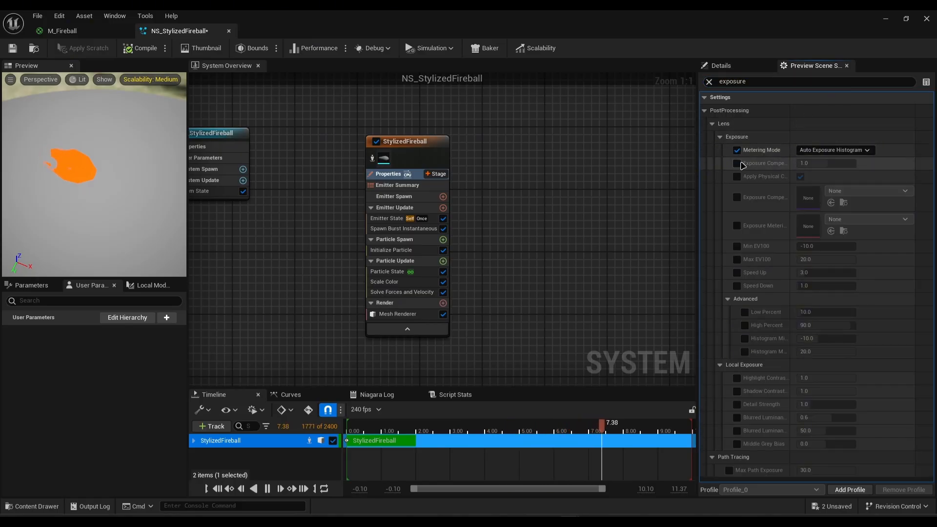
pyautogui.click(834, 150)
pyautogui.click(822, 179)
pyautogui.click(829, 163)
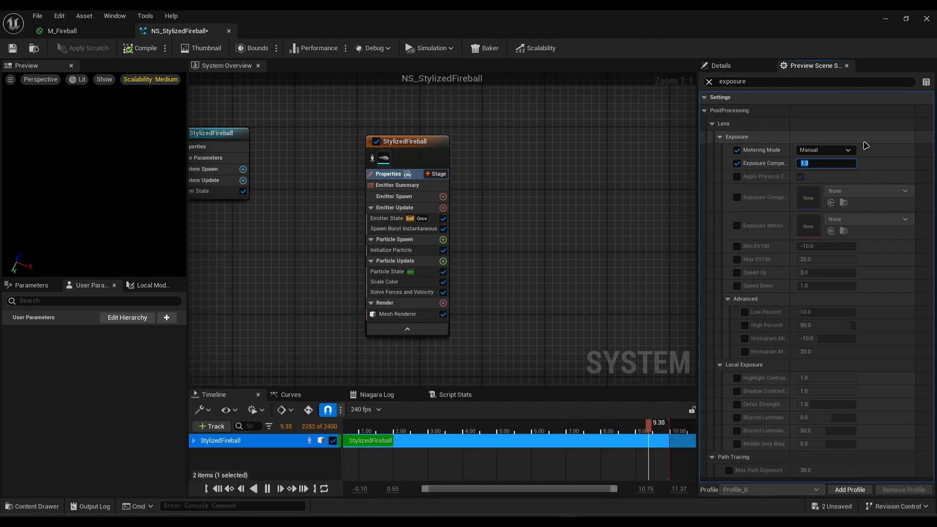
pyautogui.write('10')
pyautogui.press('Return')
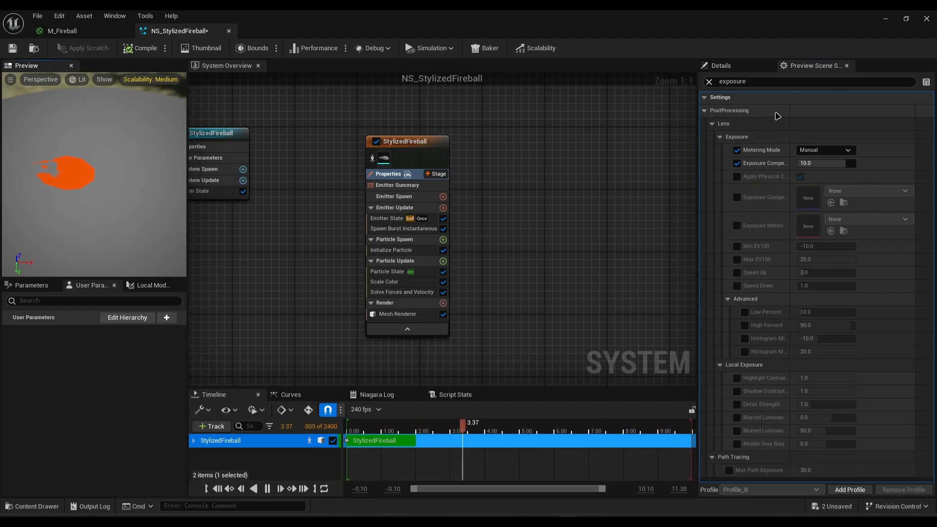
# Set the StylizedFireball emitter's Initialize Particle color to orange with R 1.0, G 0.134798 and B 0.0
pyautogui.click(752, 66)
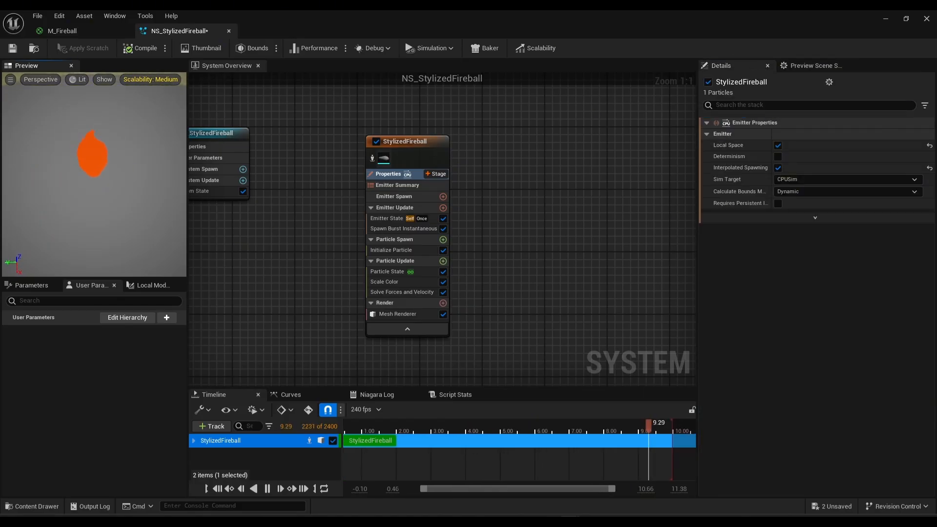
pyautogui.click(391, 250)
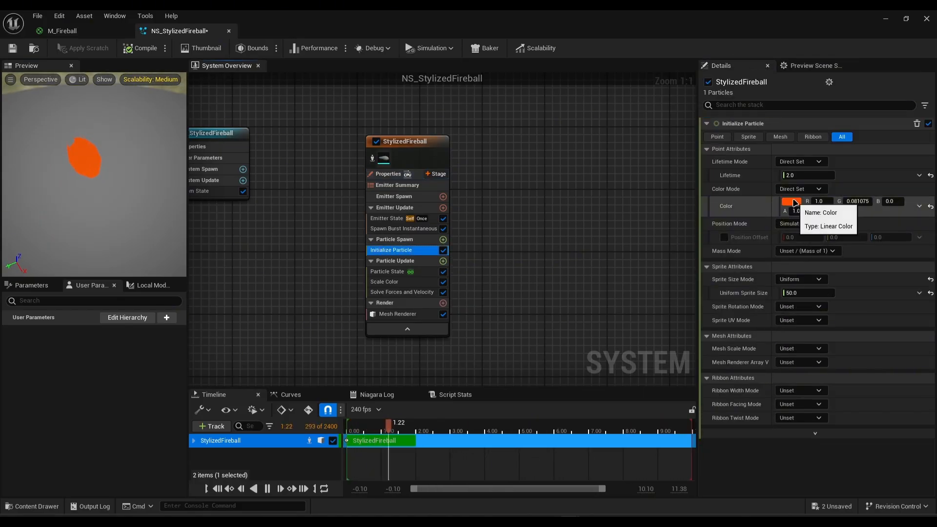
pyautogui.click(791, 201)
pyautogui.moveTo(682, 291); pyautogui.dragTo(731, 301)
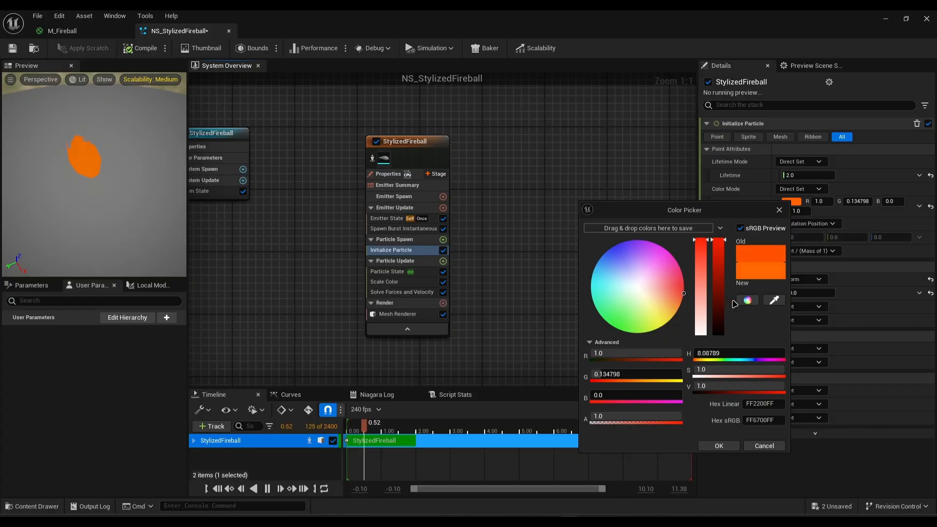
pyautogui.click(722, 446)
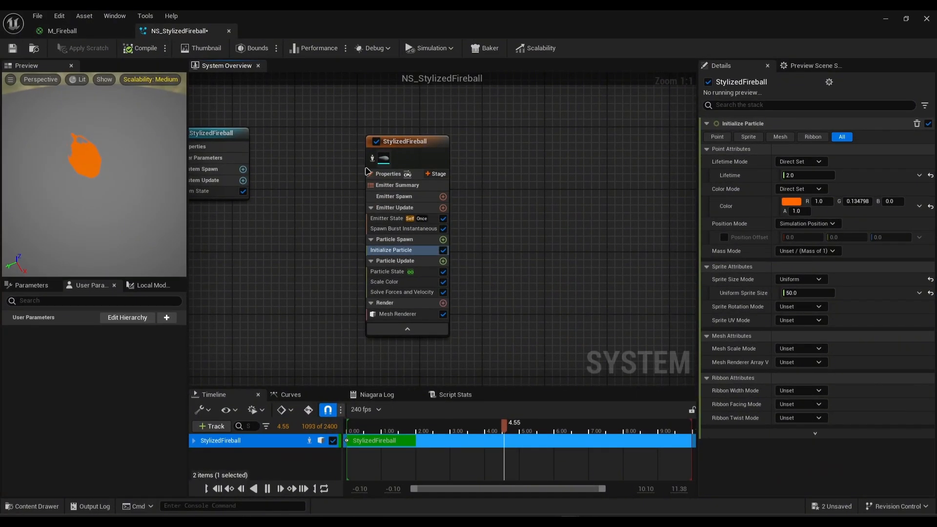
# Try preview Exposure Compensation values of 11 and 10.5, settle on 10.2, and compare the preview with the fireball in the level
pyautogui.click(802, 67)
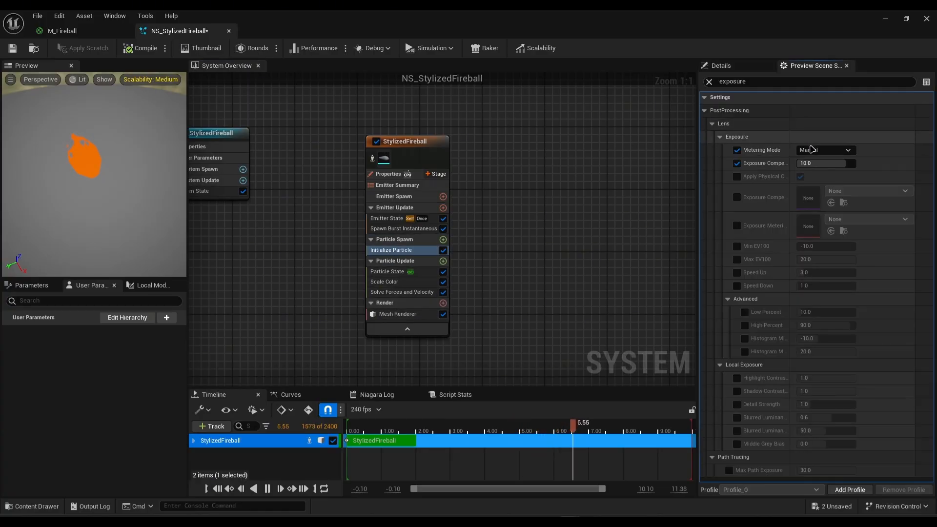
pyautogui.click(811, 163)
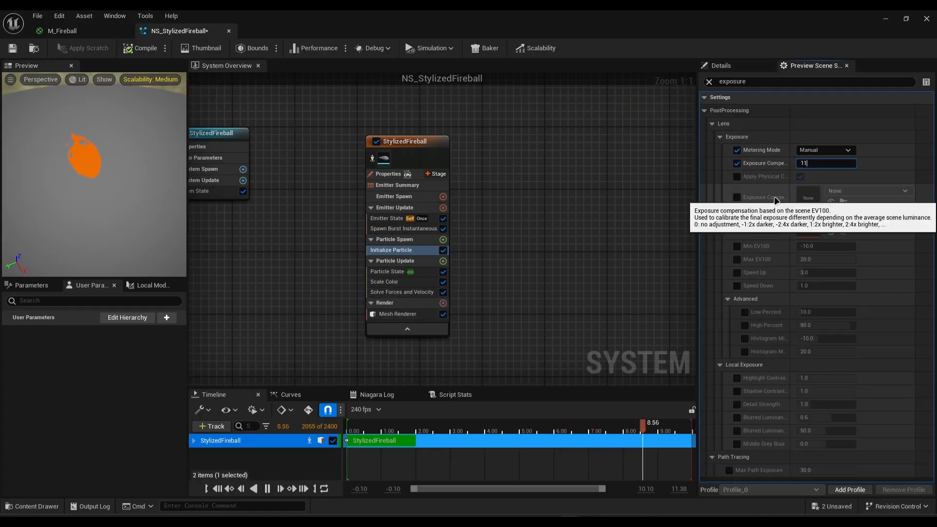
pyautogui.write('11')
pyautogui.press('Return')
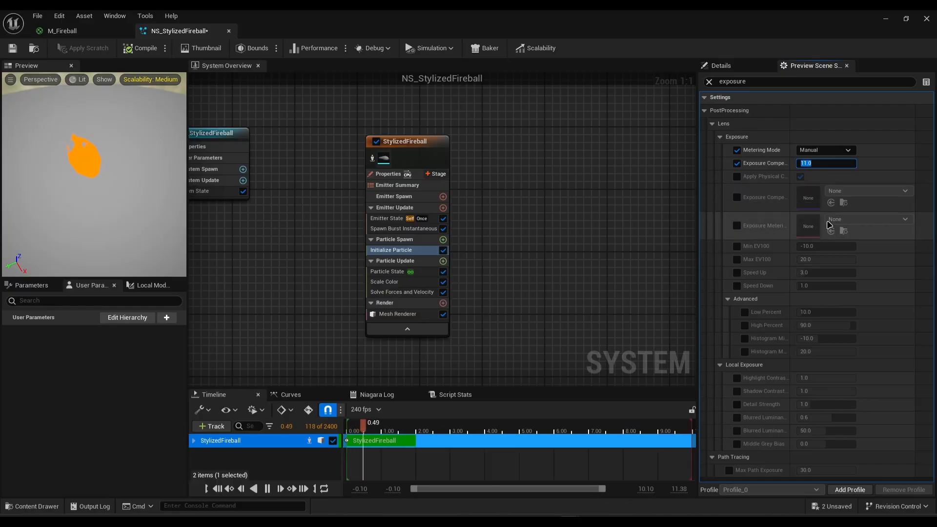
pyautogui.write('10.5')
pyautogui.press('Return')
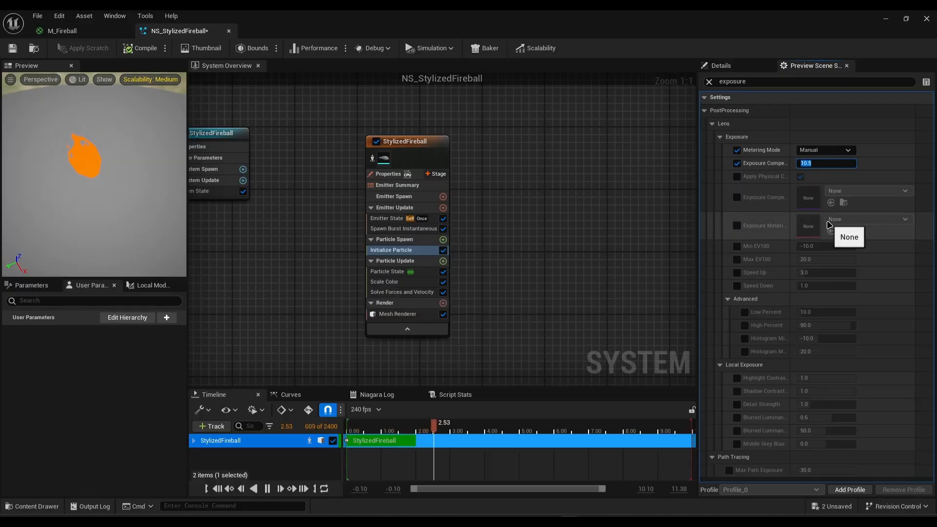
pyautogui.write('1')
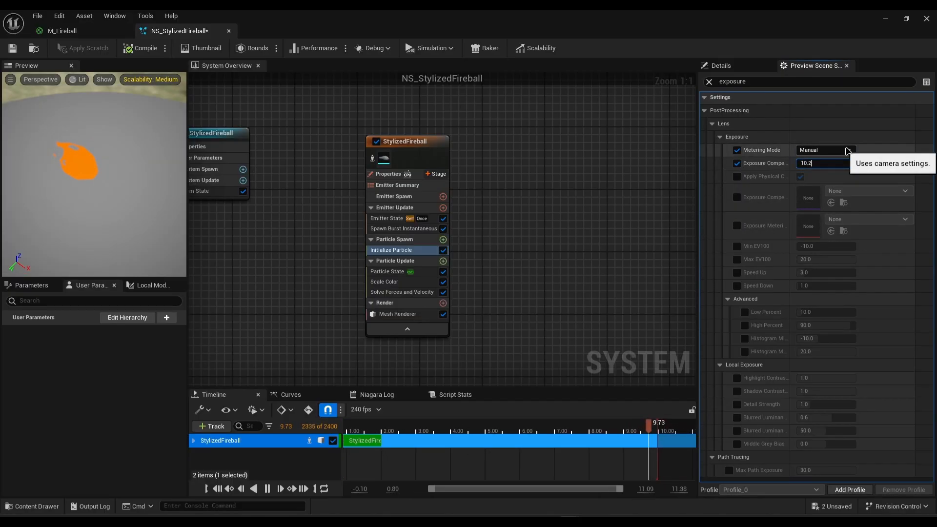
pyautogui.write('0.2')
pyautogui.press('Return')
pyautogui.click(886, 20)
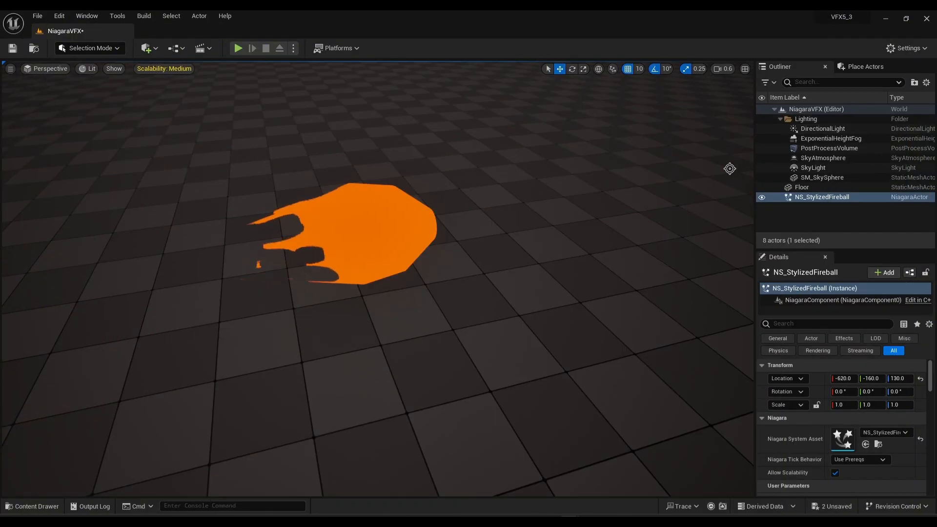
pyautogui.moveTo(610, 488)
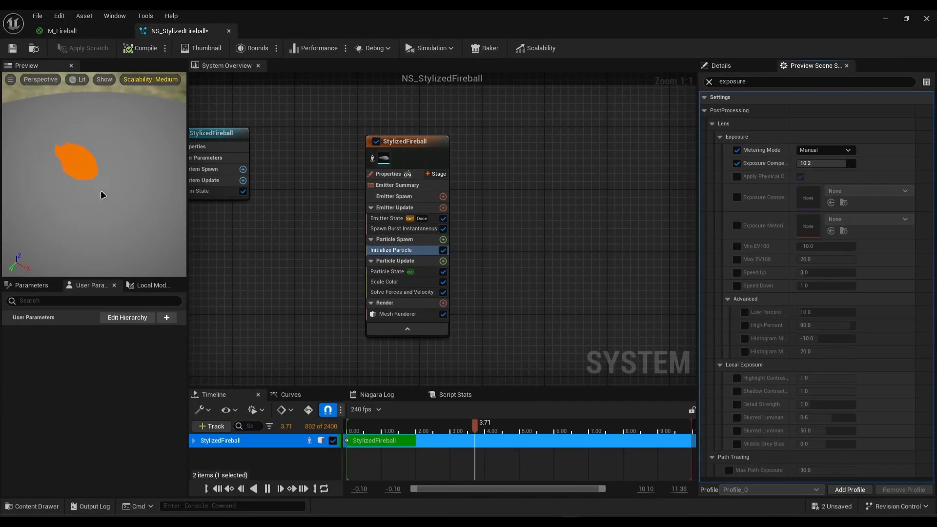
# Move the StylizedFireball emitter node aside in the system overview and rename it StylizedFireballRed
pyautogui.click(732, 69)
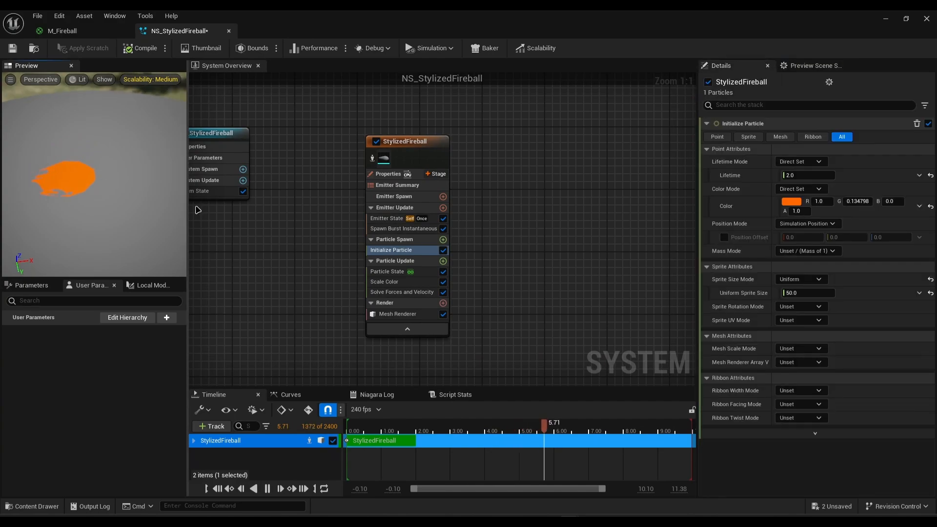
pyautogui.click(395, 141)
pyautogui.moveTo(395, 141); pyautogui.dragTo(466, 134)
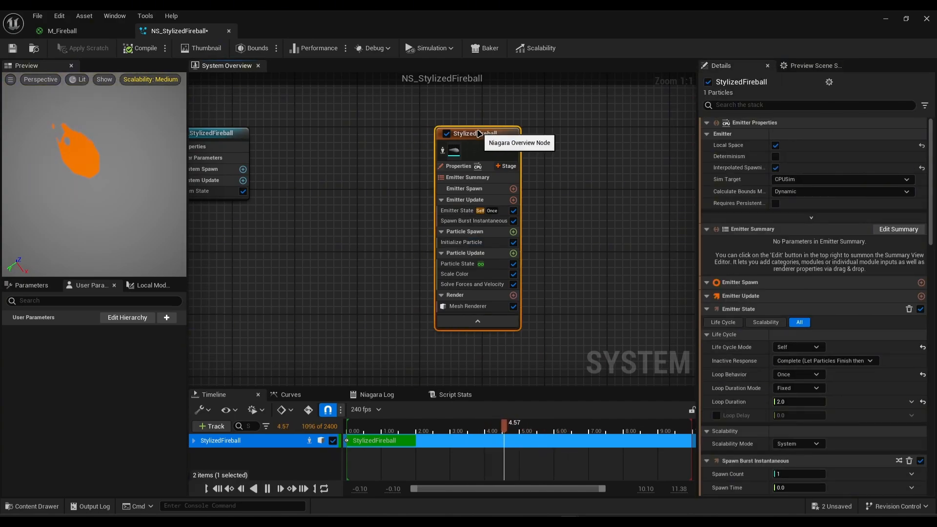
pyautogui.press('F2')
pyautogui.write('R')
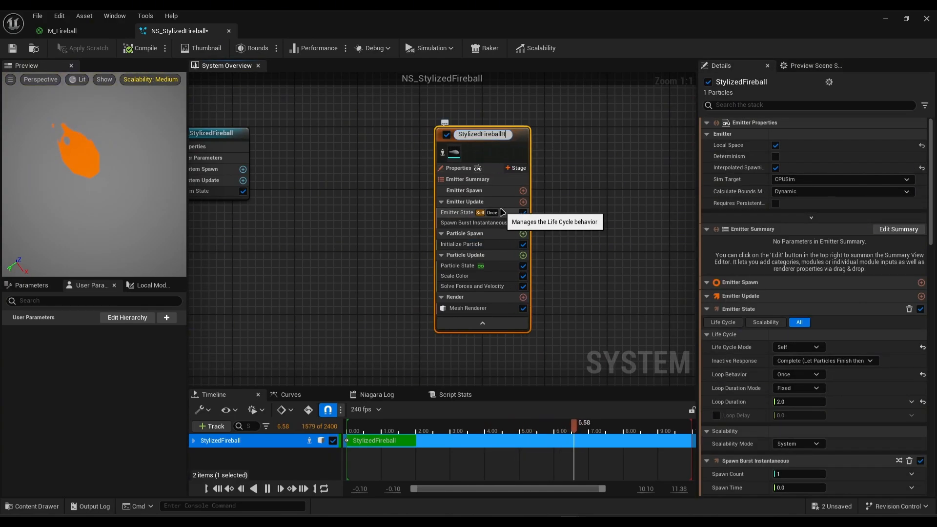
pyautogui.write('ed')
pyautogui.press('Return')
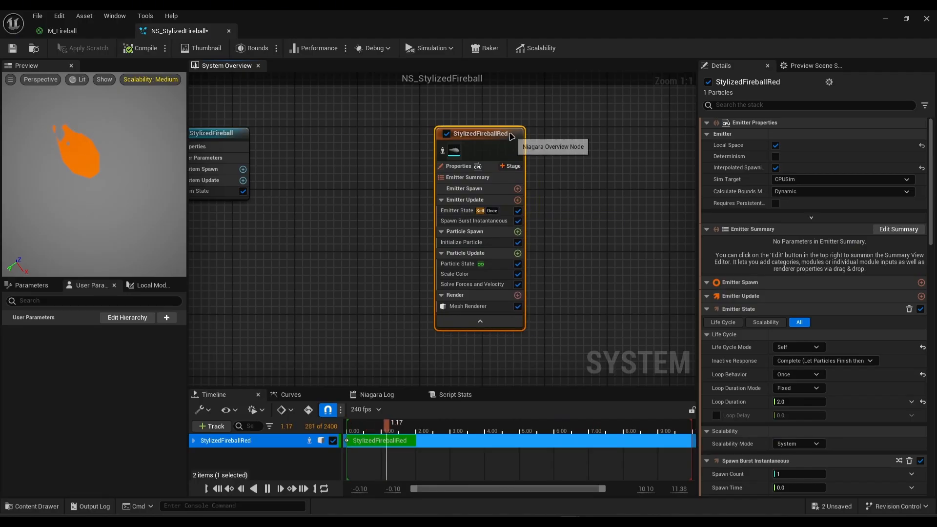
# Duplicate the StylizedFireballRed emitter, rename the copy StylizedFireballBlack, and arrange the two emitter nodes side by side
pyautogui.moveTo(512, 135); pyautogui.dragTo(519, 128)
pyautogui.hotkey('ctrl', 'c')
pyautogui.hotkey('ctrl', 'v')
pyautogui.moveTo(385, 150); pyautogui.dragTo(407, 136)
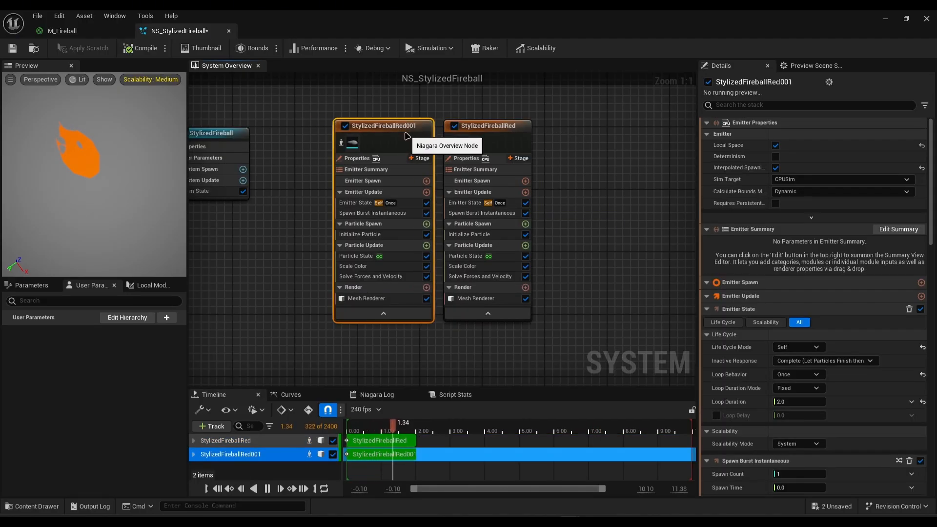
pyautogui.press('F2')
pyautogui.write('StylizedFireballBlack')
pyautogui.press('Return')
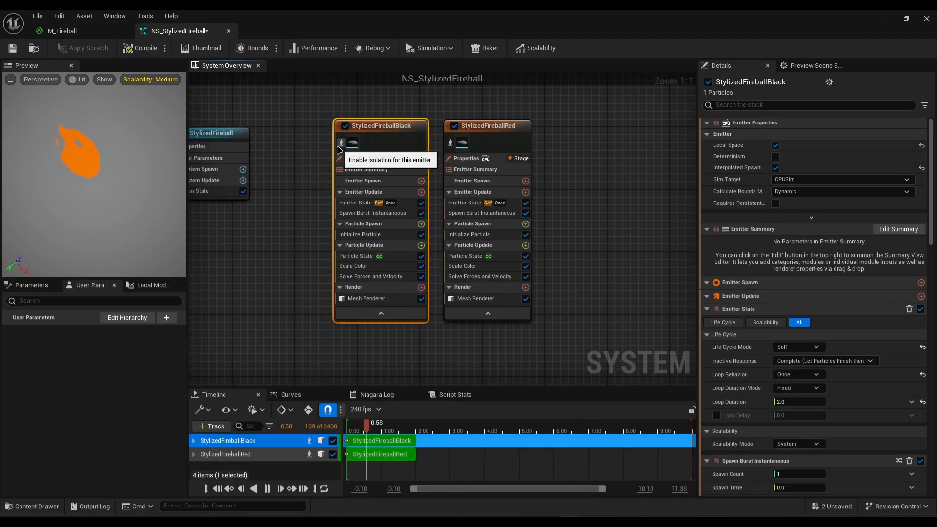
pyautogui.moveTo(407, 131); pyautogui.dragTo(385, 131)
pyautogui.moveTo(502, 131); pyautogui.dragTo(472, 131)
pyautogui.click(530, 133)
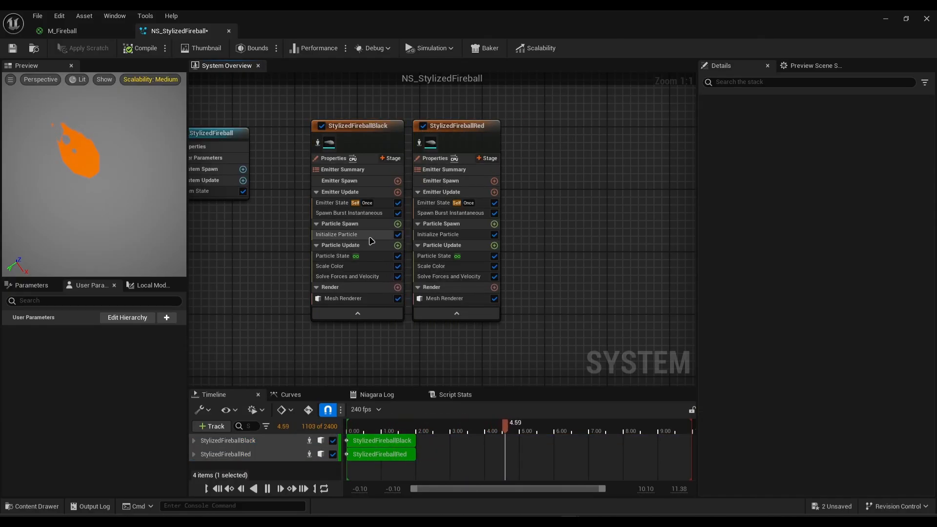
# Set the Initialize Particle color of the StylizedFireballBlack emitter to black (0, 0, 0)
pyautogui.click(341, 235)
pyautogui.click(791, 201)
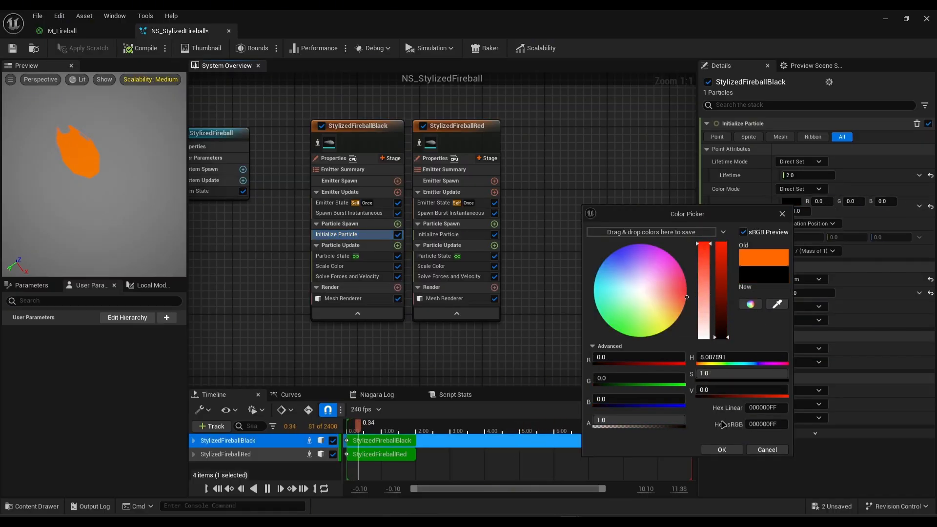
pyautogui.click(722, 450)
# Set StylizedFireballBlack's Mesh Scale Mode to Uniform with a Mesh Uniform Scale of 1.2 and inspect it in the preview
pyautogui.click(800, 348)
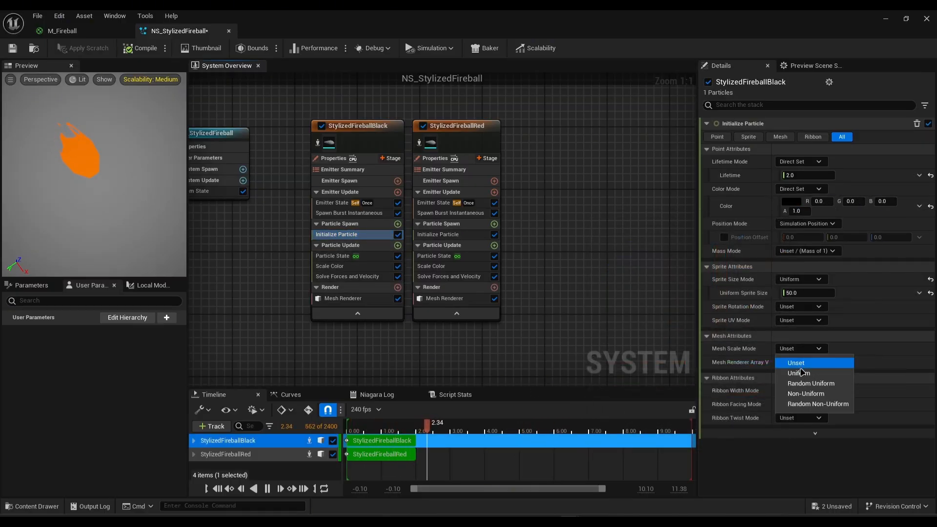
pyautogui.click(803, 374)
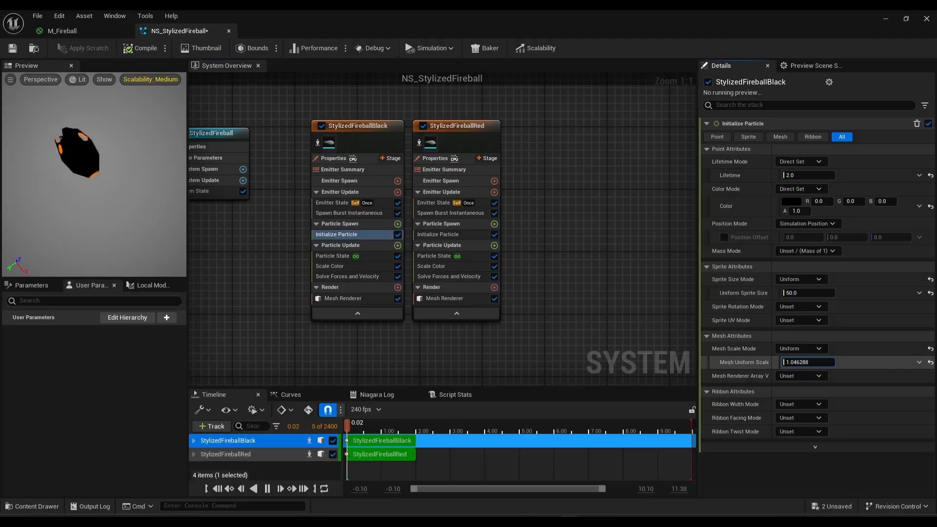
pyautogui.click(807, 363)
pyautogui.write('1.2')
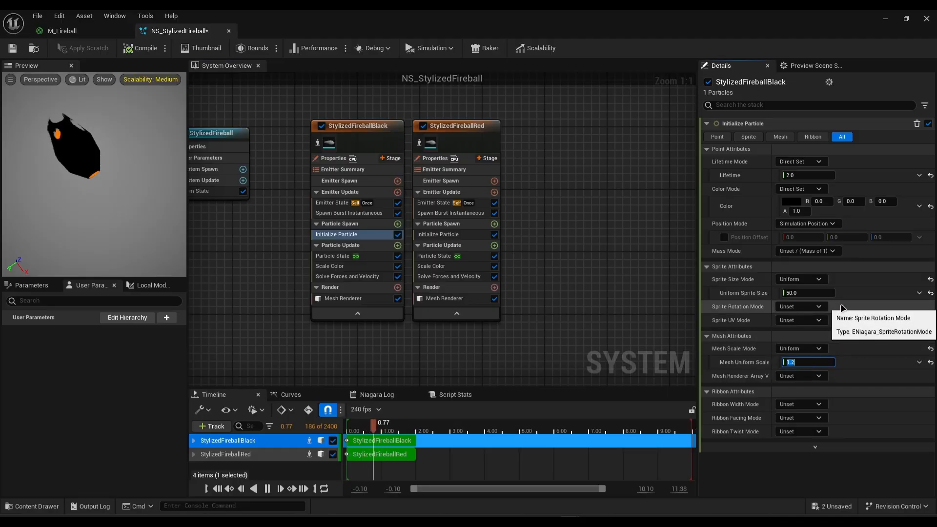
pyautogui.press('Return')
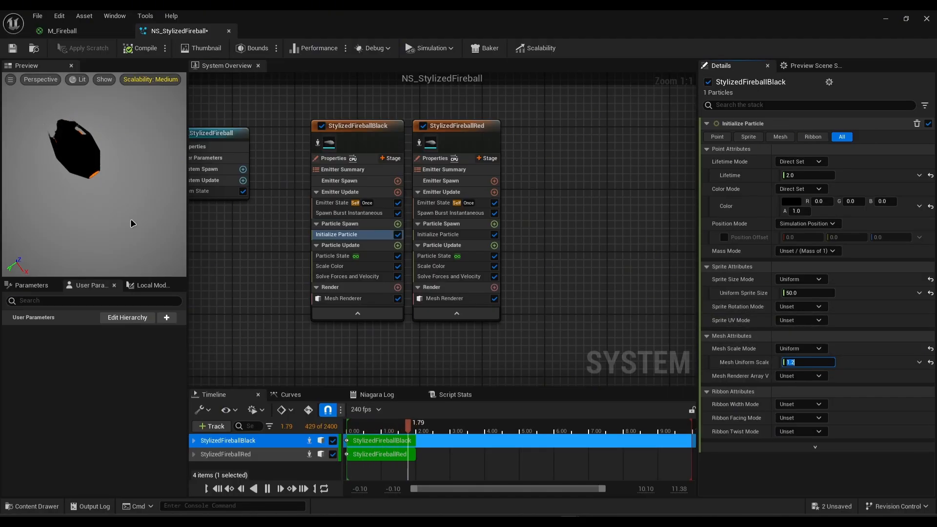
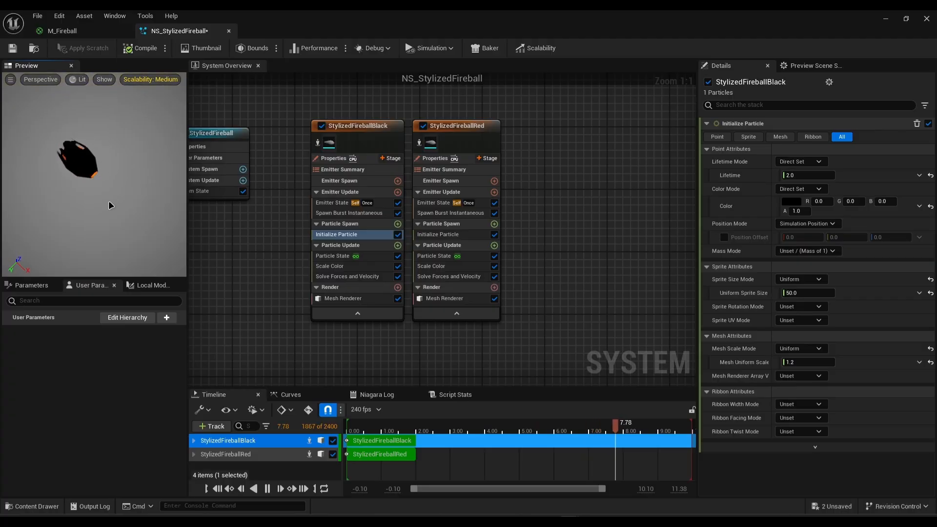
pyautogui.moveTo(99, 160); pyautogui.dragTo(157, 170)
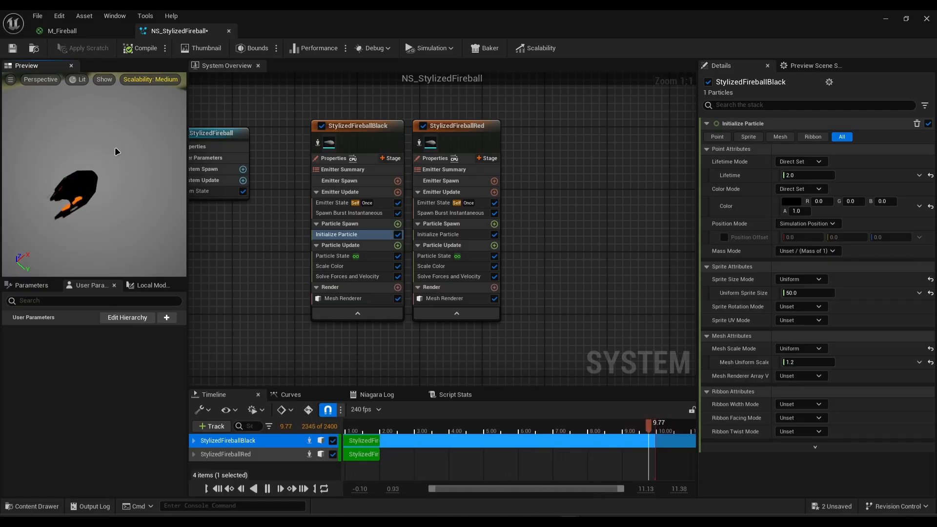
# Make room around the output node of the M_Fireball material and change its Blend Mode from Masked to Translucent
pyautogui.click(83, 36)
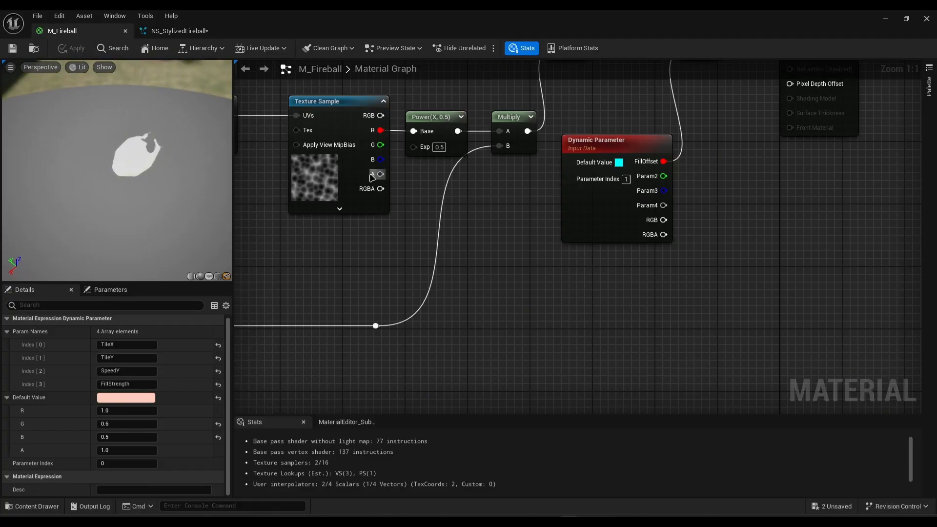
pyautogui.moveTo(737, 215); pyautogui.dragTo(414, 344, button='right')
pyautogui.scroll(-2, 429, 307)
pyautogui.moveTo(425, 294); pyautogui.dragTo(409, 373, button='right')
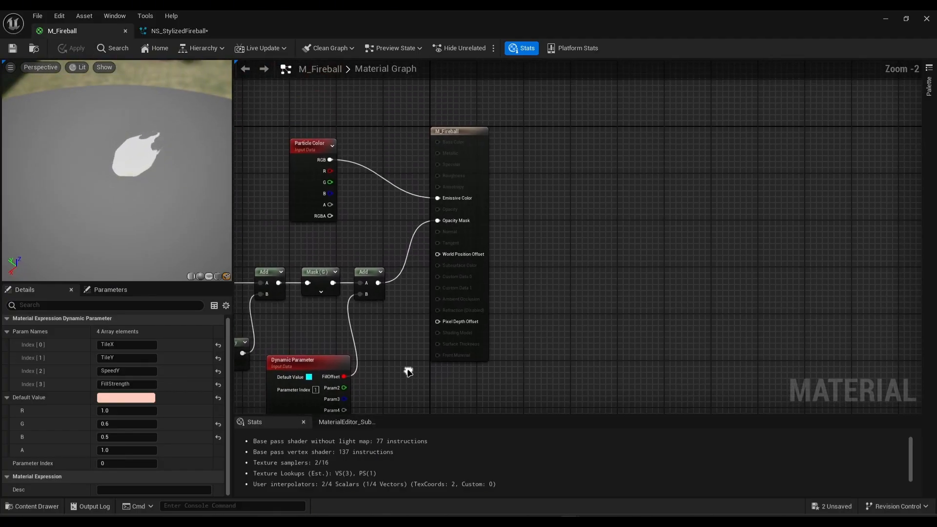
pyautogui.moveTo(454, 135); pyautogui.dragTo(505, 135)
pyautogui.moveTo(411, 243); pyautogui.dragTo(461, 239, button='right')
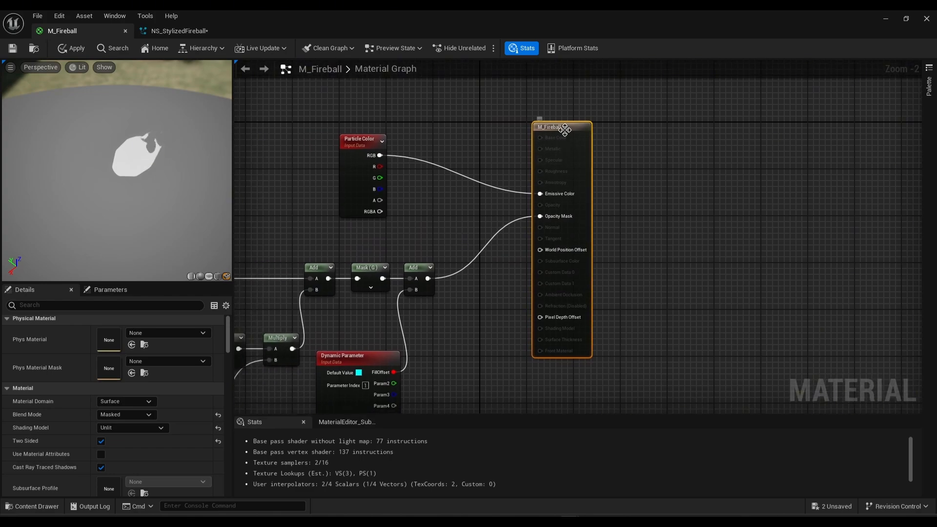
pyautogui.moveTo(565, 130); pyautogui.dragTo(596, 125)
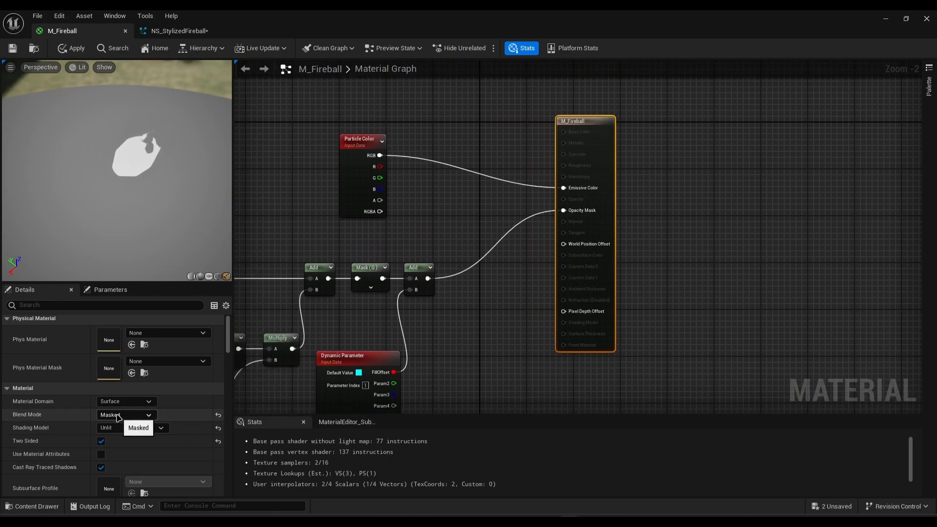
pyautogui.click(117, 417)
pyautogui.click(120, 442)
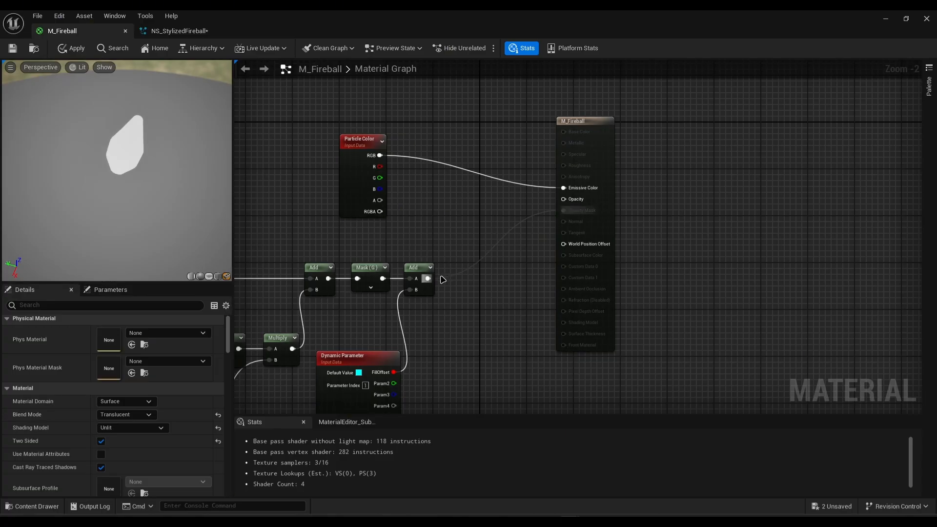
# Connect the last Add node to the material's Opacity input and inspect the preview mesh from another angle
pyautogui.moveTo(487, 228); pyautogui.dragTo(564, 199)
pyautogui.click(477, 218)
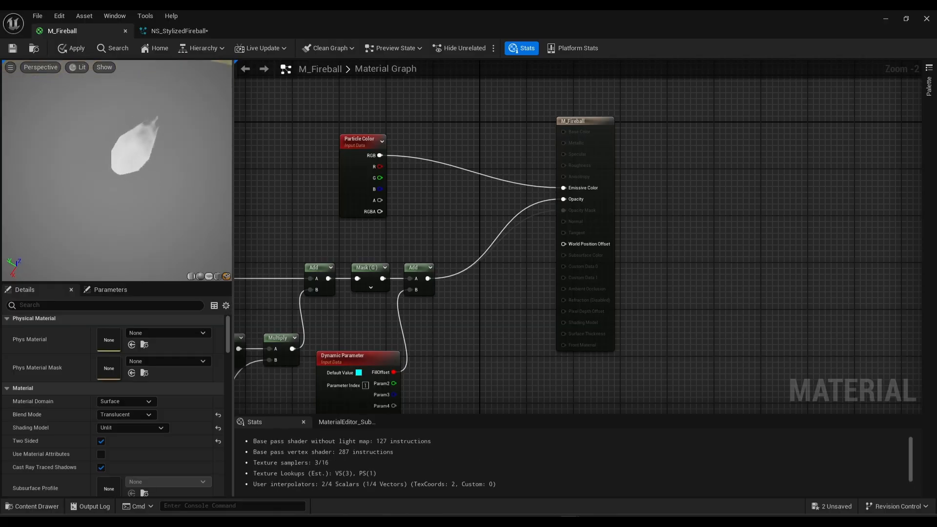
pyautogui.moveTo(117, 171); pyautogui.dragTo(189, 169)
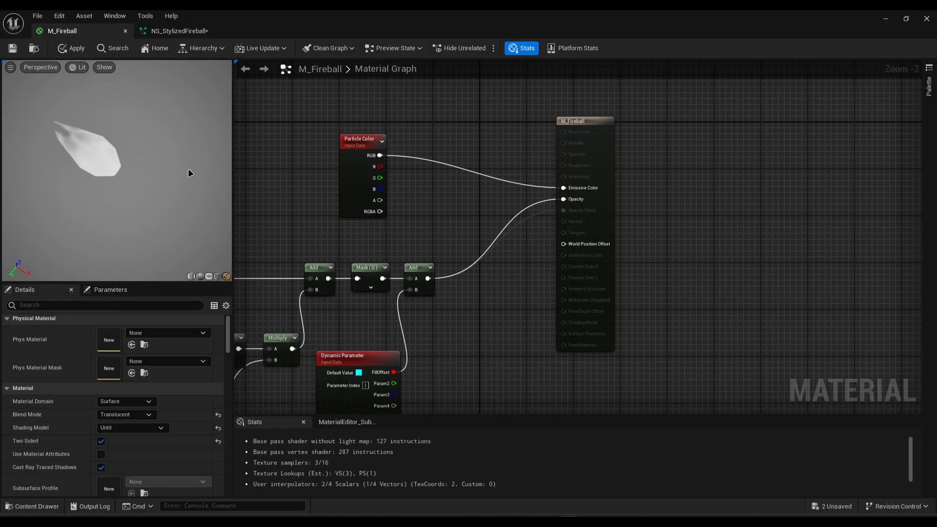
# Add a SmoothStep node before the material output and connect the last Add node to its Value input
pyautogui.moveTo(457, 269); pyautogui.dragTo(440, 277, button='right')
pyautogui.rightClick(439, 277)
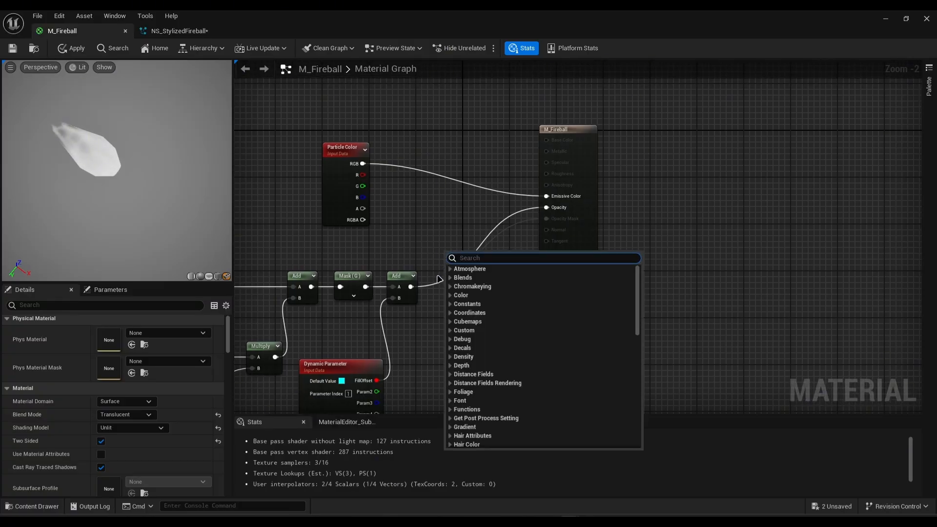
pyautogui.write('sm')
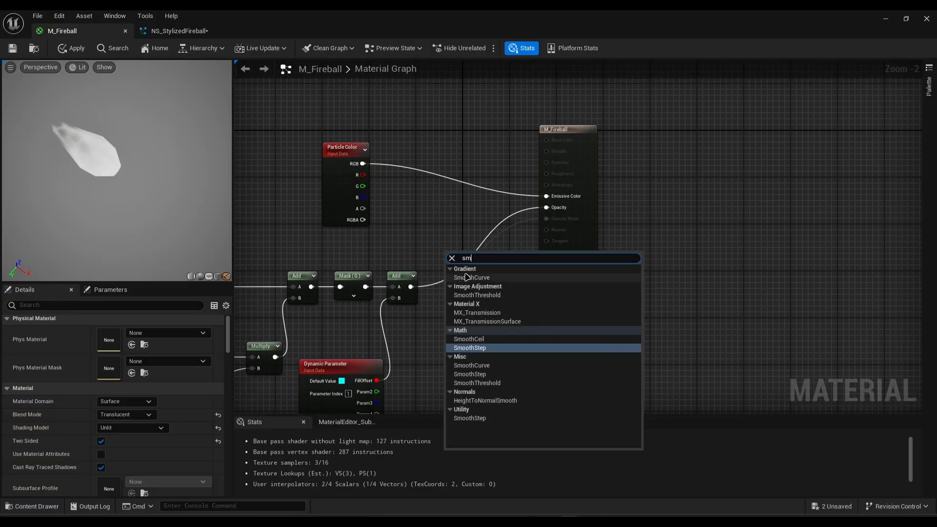
pyautogui.click(489, 349)
pyautogui.moveTo(411, 287); pyautogui.dragTo(451, 295)
pyautogui.moveTo(471, 257)
pyautogui.mouseDown()
pyautogui.moveTo(473, 246)
pyautogui.moveTo(488, 260)
pyautogui.mouseUp()
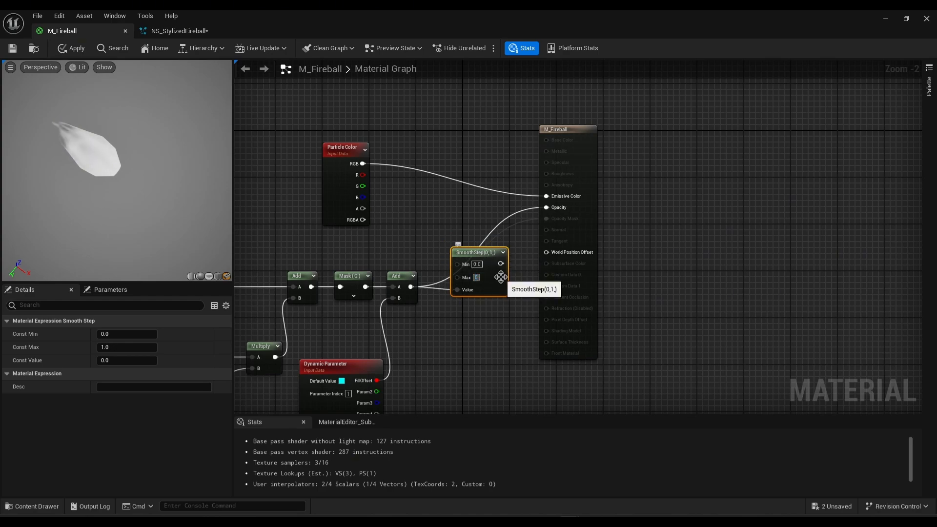
# Connect the SmoothStep output to the material's Opacity input and inspect the result on a plane preview mesh
pyautogui.moveTo(501, 264); pyautogui.dragTo(488, 233)
pyautogui.moveTo(140, 182); pyautogui.dragTo(171, 238)
pyautogui.click(212, 279)
pyautogui.moveTo(132, 199); pyautogui.dragTo(211, 235)
pyautogui.scroll(5, 132, 199)
# Add a Step node, feed the last Add node into its X input, and connect its output to the material's Opacity
pyautogui.moveTo(488, 228); pyautogui.dragTo(482, 310)
pyautogui.rightClick(467, 254)
pyautogui.write('step')
pyautogui.click(489, 323)
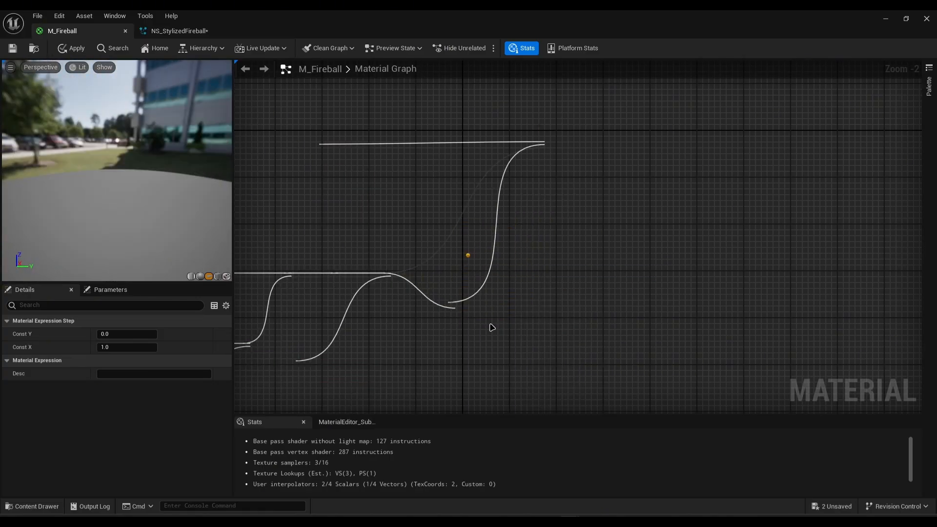
pyautogui.moveTo(411, 287); pyautogui.dragTo(476, 285)
pyautogui.moveTo(503, 272); pyautogui.dragTo(546, 208)
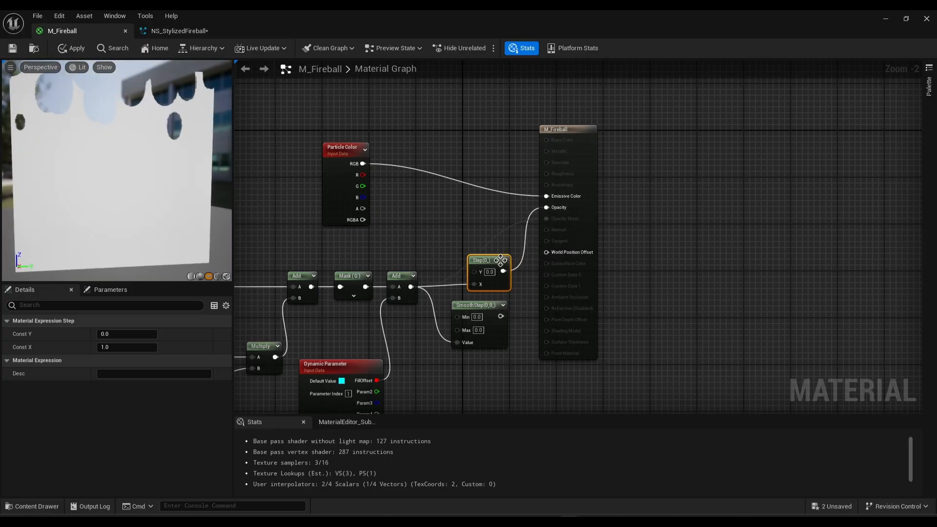
pyautogui.moveTo(502, 260); pyautogui.dragTo(485, 243)
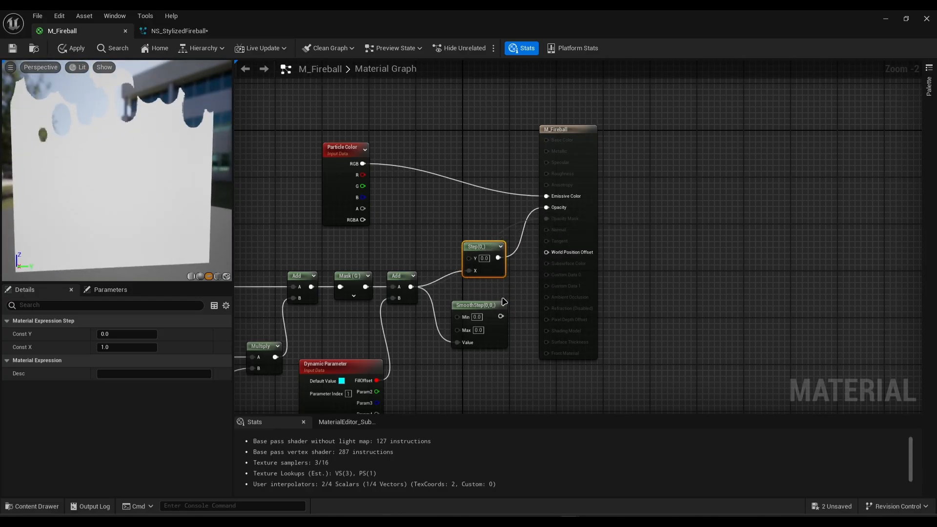
# Preview the Step node on its own, examine its mask on the plane, and stop previewing the node
pyautogui.rightClick(485, 243)
pyautogui.click(517, 265)
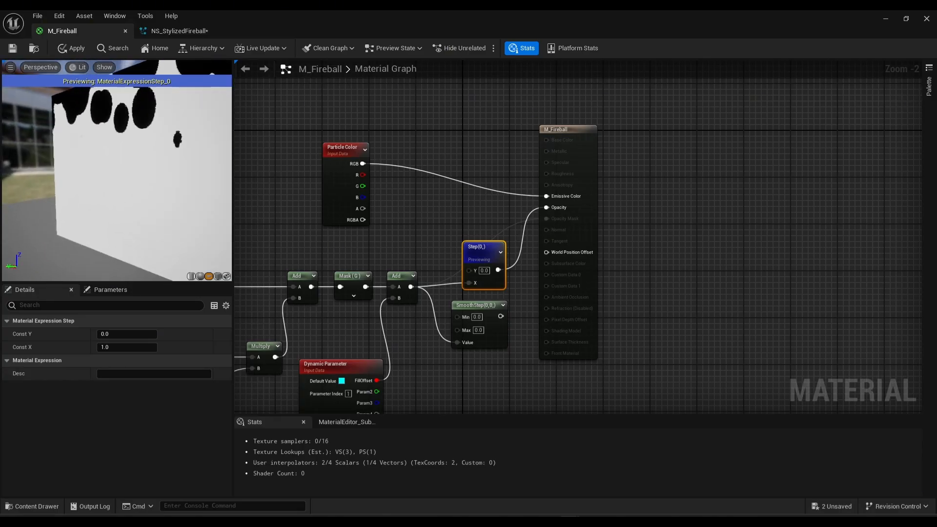
pyautogui.moveTo(128, 209)
pyautogui.mouseDown()
pyautogui.moveTo(157, 210)
pyautogui.moveTo(139, 215)
pyautogui.mouseUp()
pyautogui.scroll(-4, 157, 211)
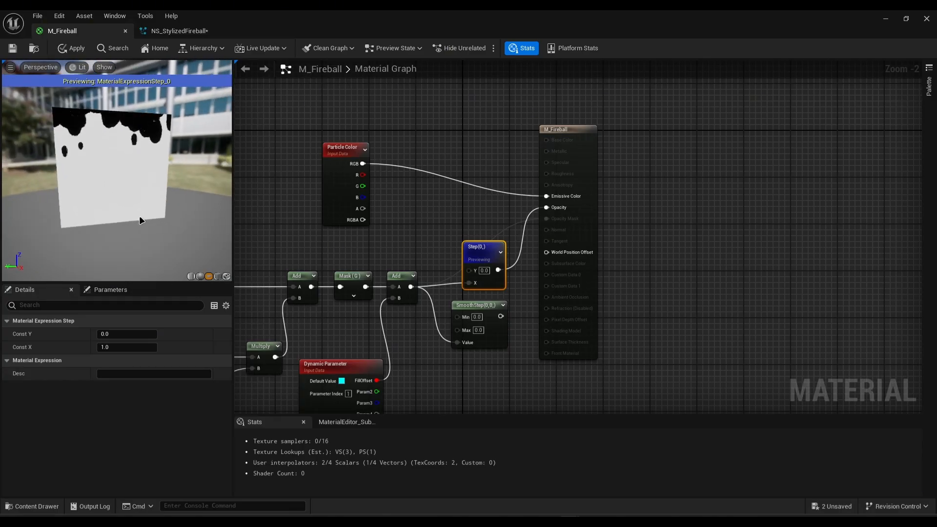
pyautogui.rightClick(469, 266)
pyautogui.click(502, 287)
# Delete the unused SmoothStep node, tidy the Step node's position, and apply and save M_Fireball
pyautogui.moveTo(480, 306); pyautogui.dragTo(492, 317)
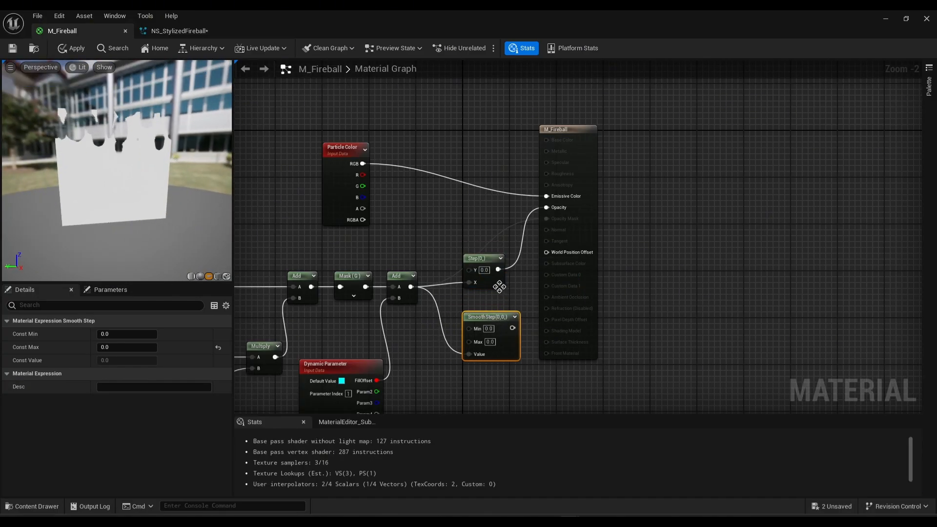
pyautogui.press('Delete')
pyautogui.moveTo(490, 267); pyautogui.dragTo(484, 274)
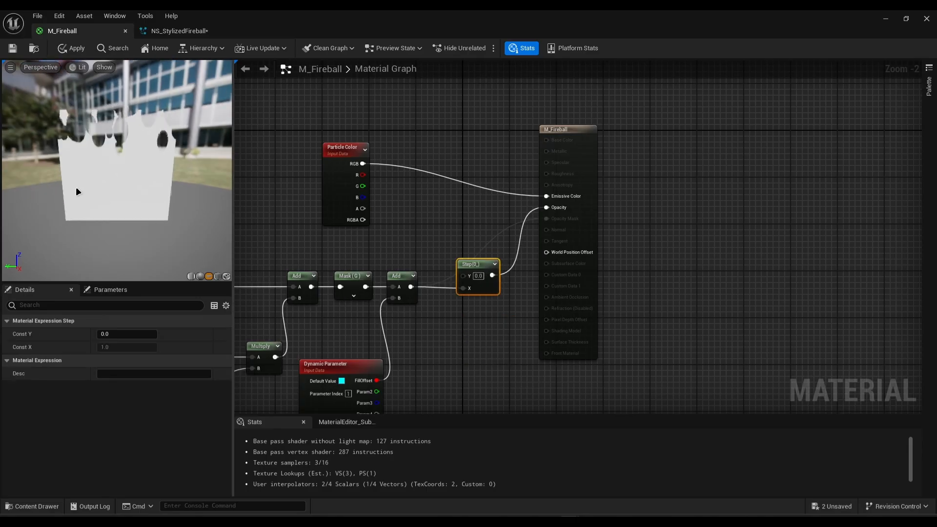
pyautogui.click(71, 48)
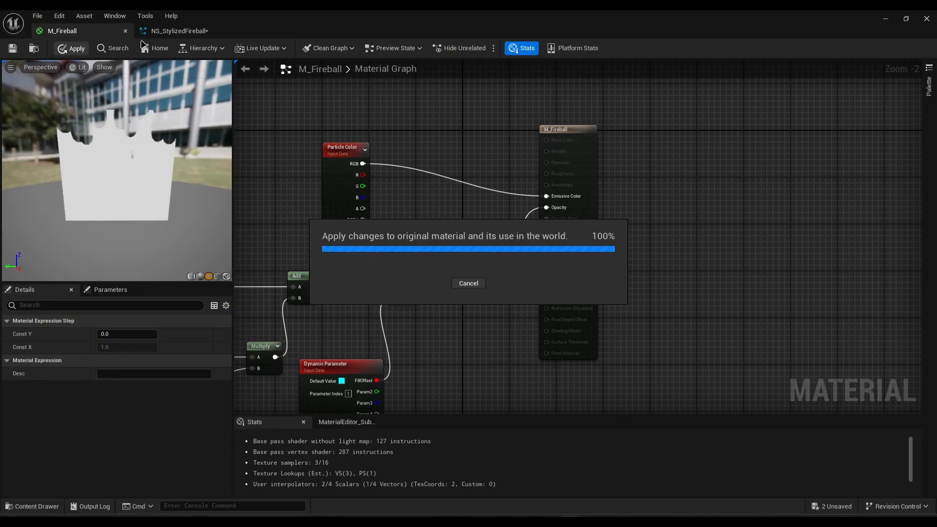
pyautogui.click(12, 47)
# Set the R default value of the FillOffset Dynamic Parameter to -0.6 and apply the material changes
pyautogui.moveTo(274, 216); pyautogui.dragTo(515, 140, button='right')
pyautogui.moveTo(412, 153); pyautogui.dragTo(482, 136, button='right')
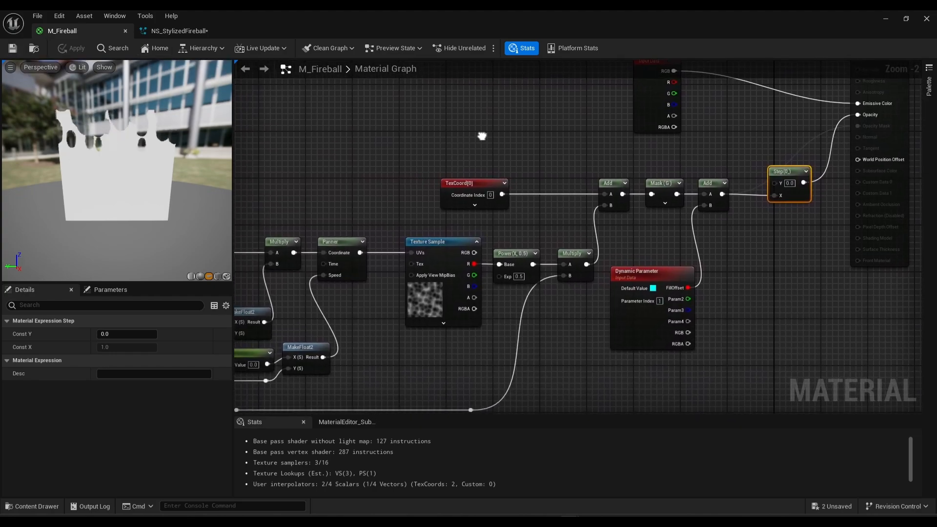
pyautogui.click(667, 274)
pyautogui.click(127, 413)
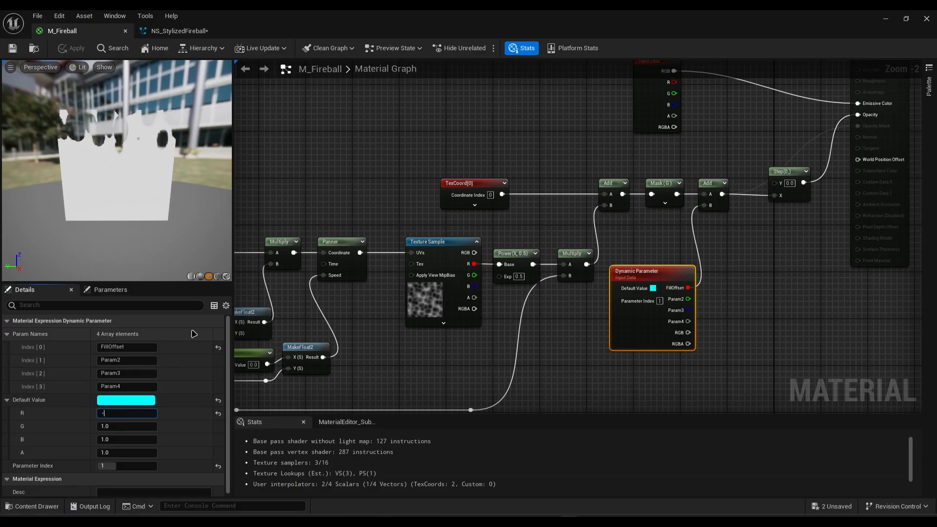
pyautogui.write('-0.6')
pyautogui.press('Return')
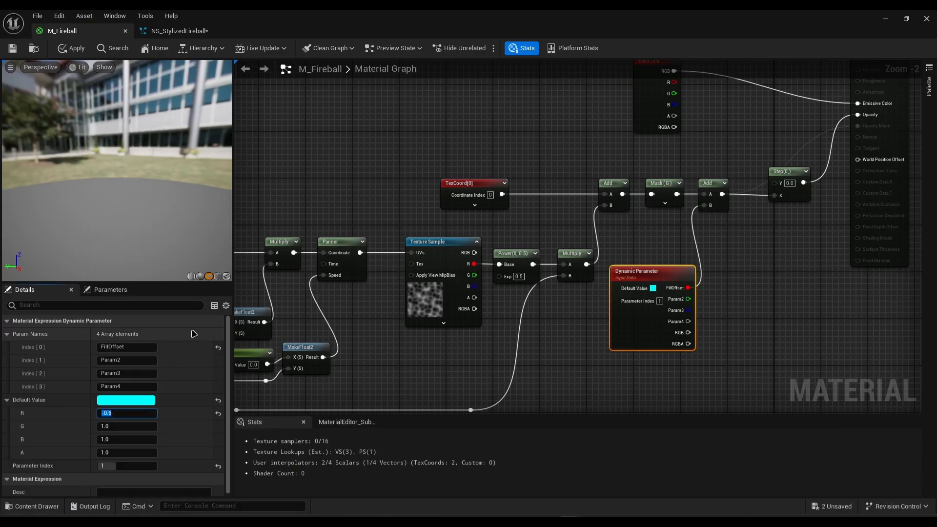
pyautogui.click(71, 48)
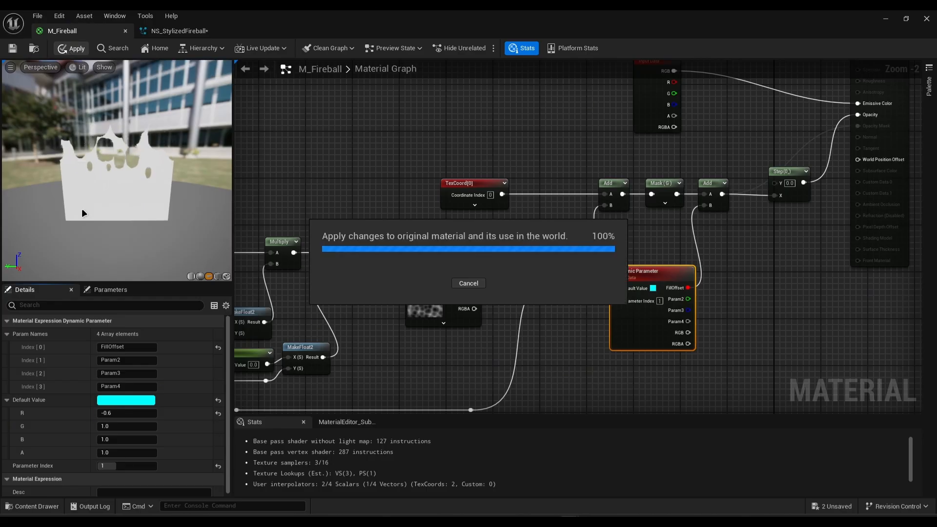
# In NS_StylizedFireball, set the Sort Order Hint of StylizedFireballRed's Mesh Renderer to 1
pyautogui.click(179, 30)
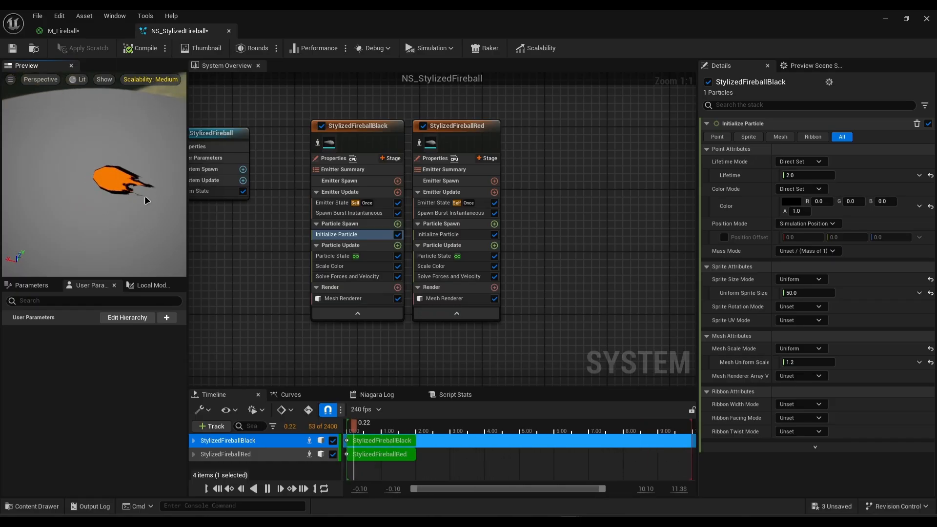
pyautogui.click(444, 298)
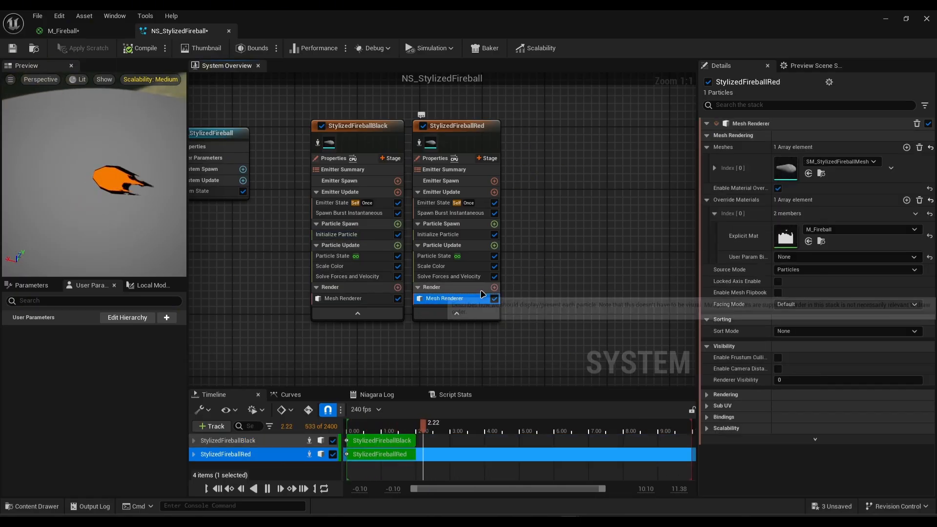
pyautogui.click(723, 394)
pyautogui.click(798, 417)
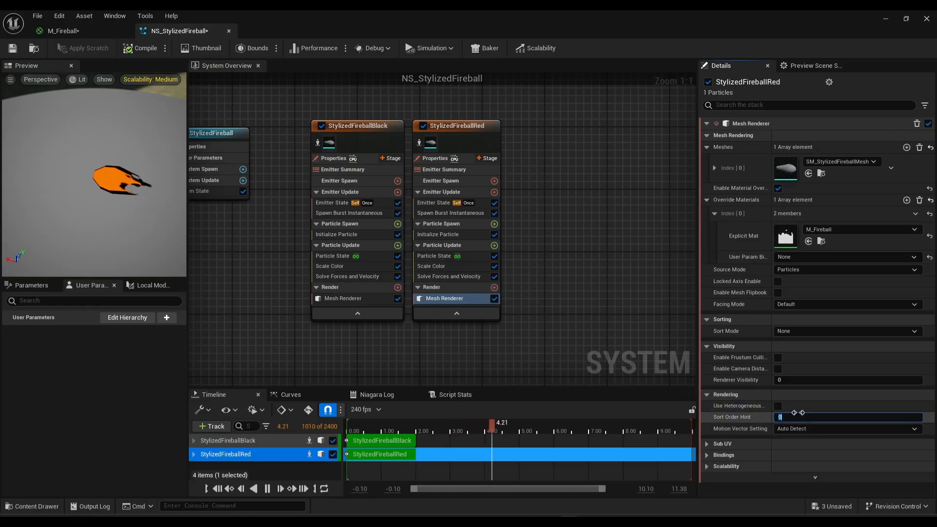
pyautogui.write('1')
# Check the rendering settings of StylizedFireballBlack's Mesh Renderer and examine the layering of both emitters in the preview
pyautogui.click(343, 299)
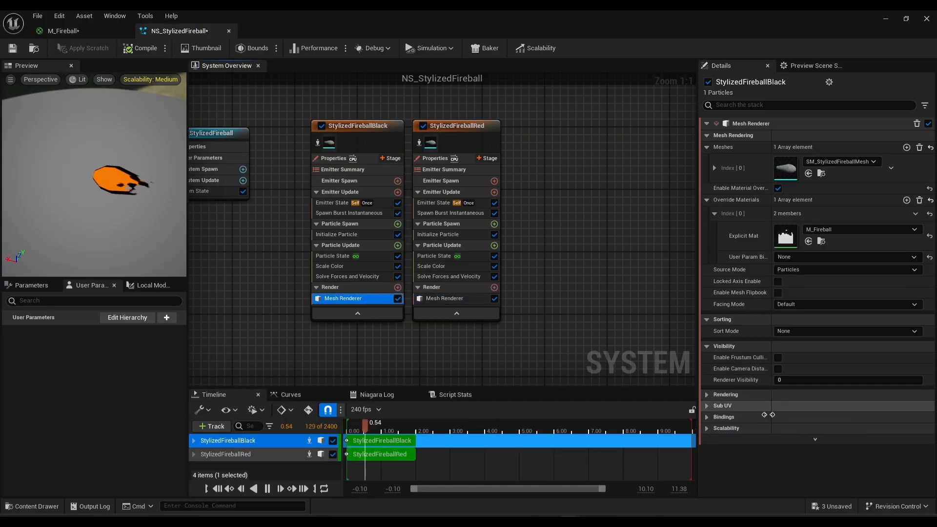
pyautogui.click(709, 395)
pyautogui.click(709, 397)
pyautogui.moveTo(561, 270); pyautogui.dragTo(523, 282, button='right')
pyautogui.moveTo(106, 170); pyautogui.dragTo(203, 221)
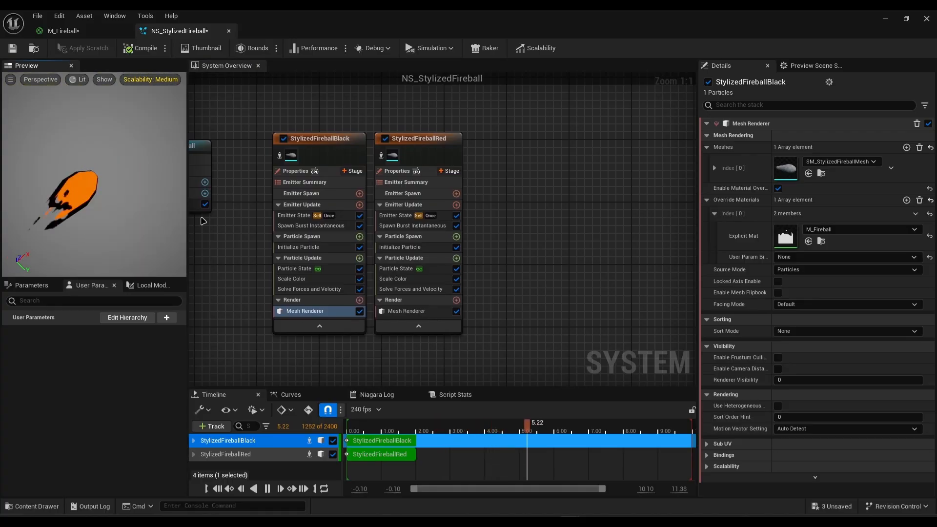
# Enable Position Offset in StylizedFireballRed's Initialize Particle and set X to about -13.2, checking the outline in the preview
pyautogui.click(298, 247)
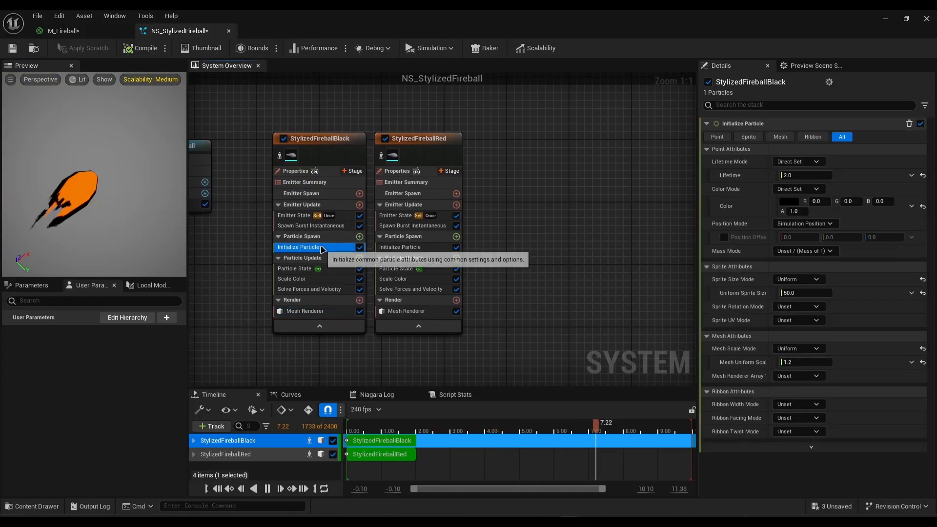
pyautogui.click(400, 247)
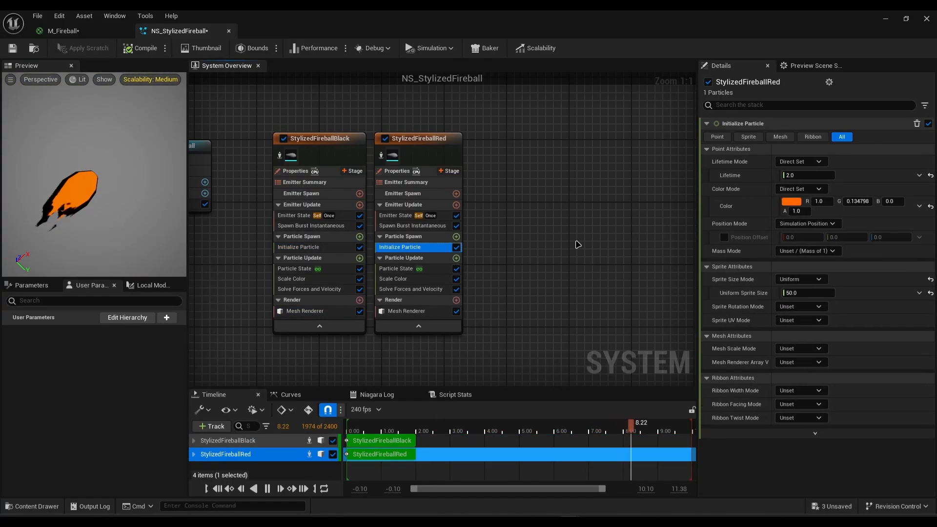
pyautogui.click(724, 238)
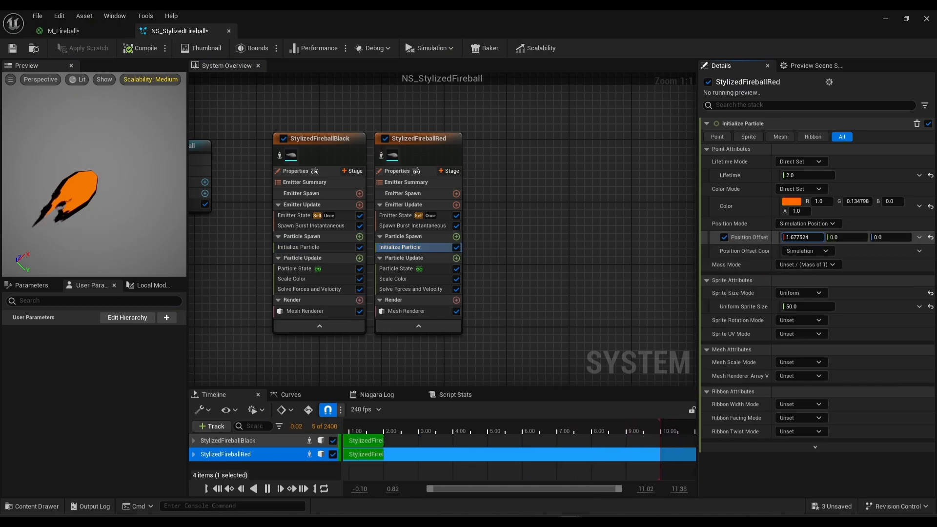
pyautogui.moveTo(802, 237); pyautogui.dragTo(791, 237)
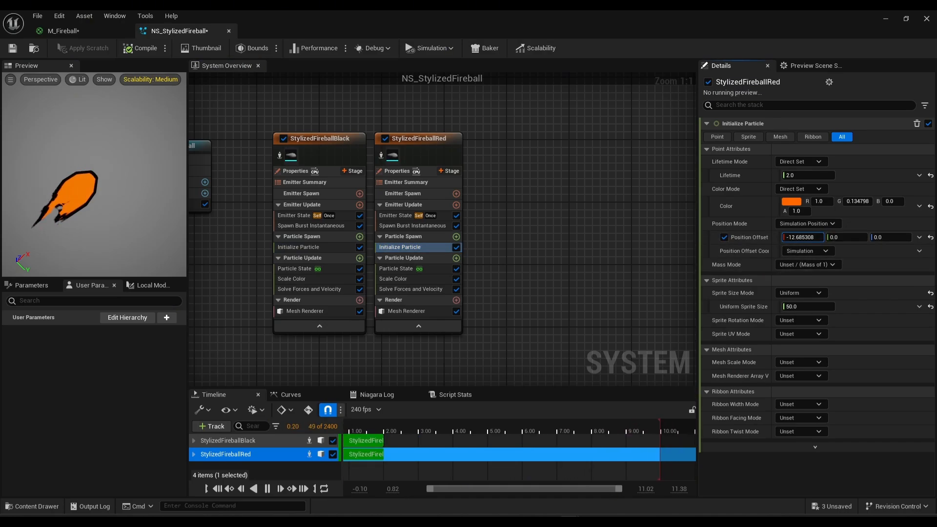
pyautogui.moveTo(117, 180); pyautogui.dragTo(81, 159)
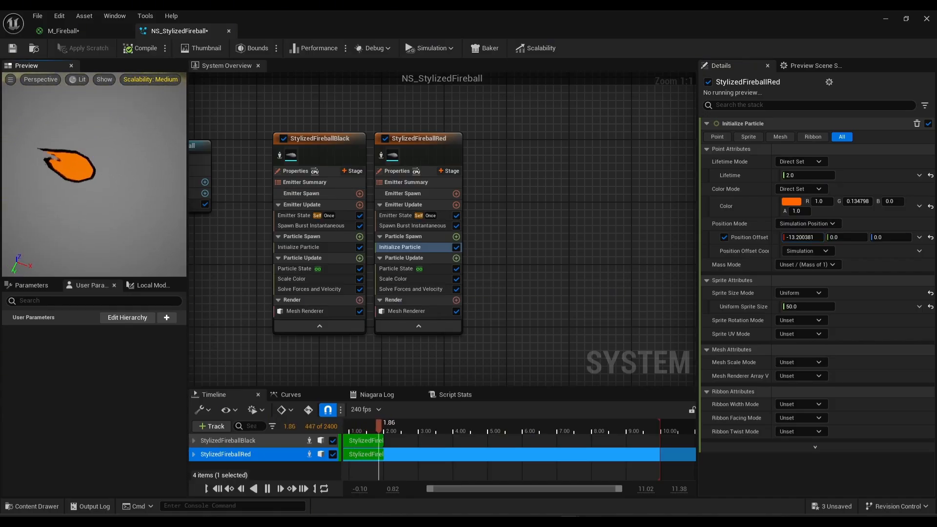
# Set StylizedFireballBlack's Mesh Uniform Scale to 1.3 and StylizedFireballRed's X Position Offset to about -19.84
pyautogui.click(343, 247)
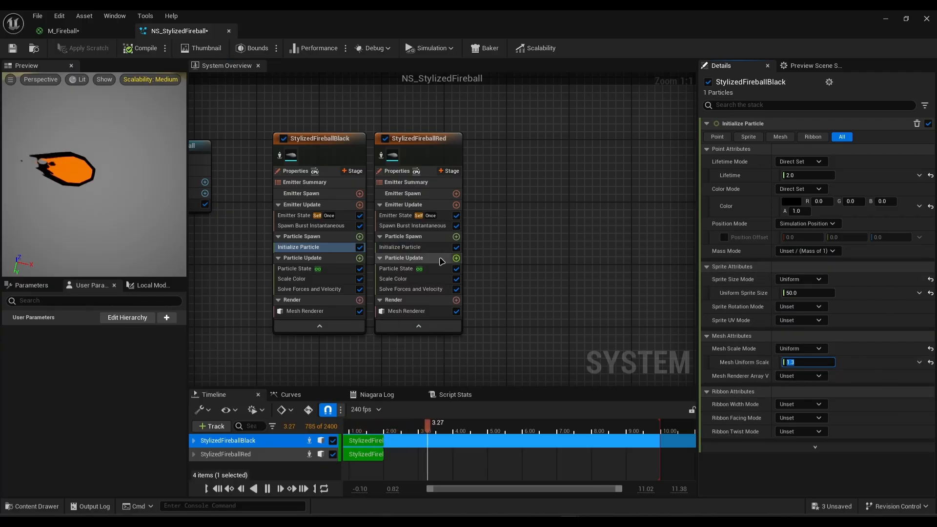
pyautogui.click(400, 248)
pyautogui.moveTo(789, 235); pyautogui.dragTo(771, 236)
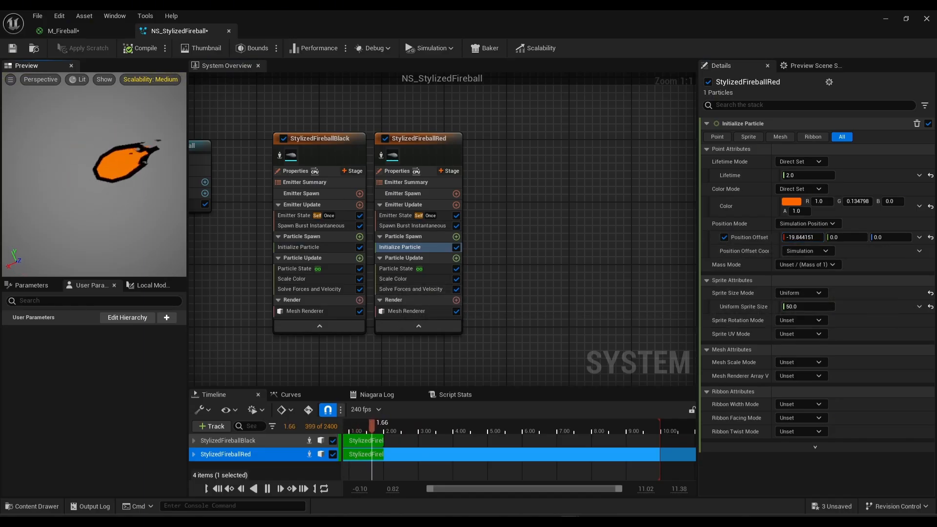
# Examine the black outline around the fireball from other angles in the Niagara preview and in the level
pyautogui.moveTo(94, 174); pyautogui.dragTo(161, 144)
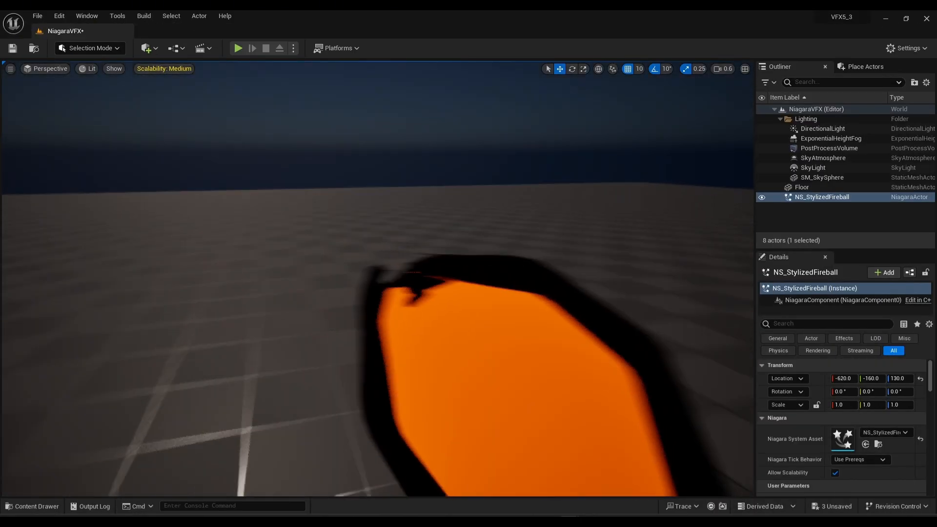
pyautogui.moveTo(378, 278)
pyautogui.mouseDown(button='right')
pyautogui.moveTo(427, 337)
pyautogui.moveTo(361, 322)
pyautogui.moveTo(380, 293)
pyautogui.mouseUp(button='right')
pyautogui.moveTo(605, 431); pyautogui.dragTo(581, 410, button='right')
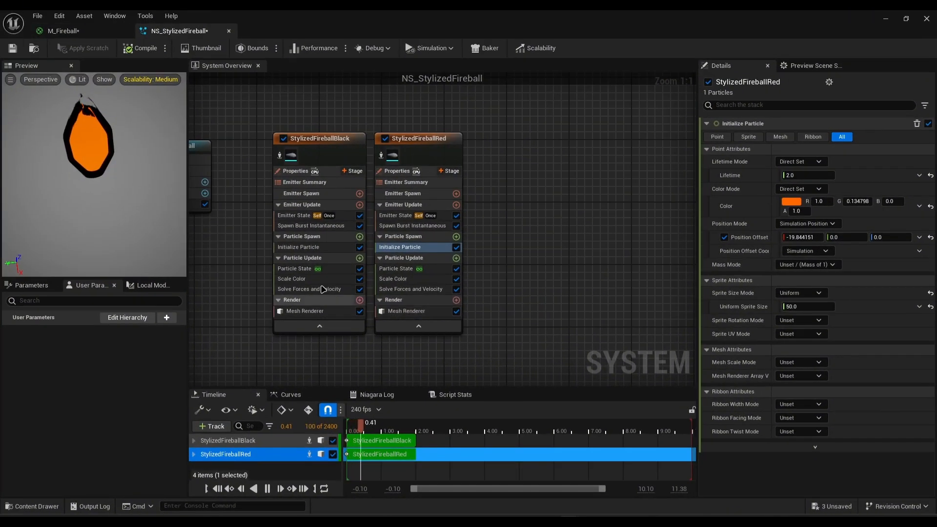
# Duplicate the StylizedFireballRed emitter and rename the copy StylizedFireballCore
pyautogui.hotkey('ctrl', 'd')
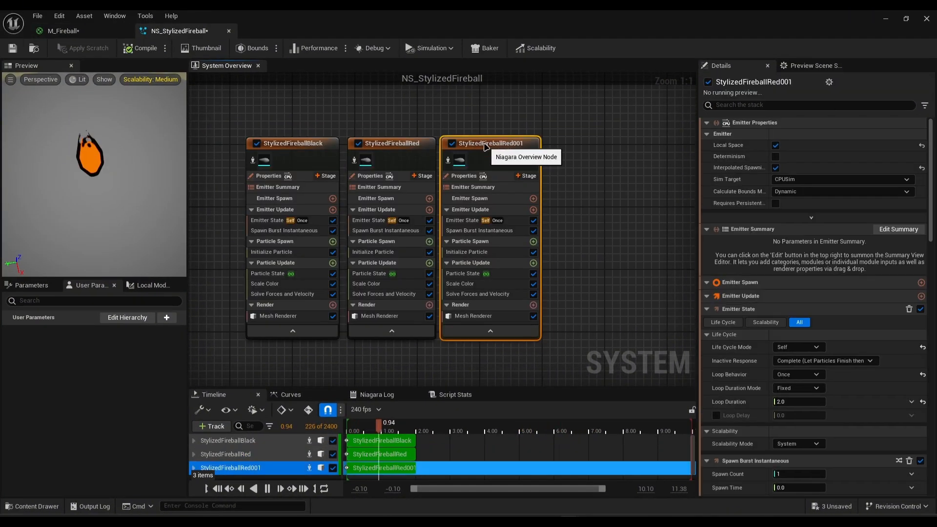
pyautogui.press('F2')
pyautogui.write('StylizedFireballCore')
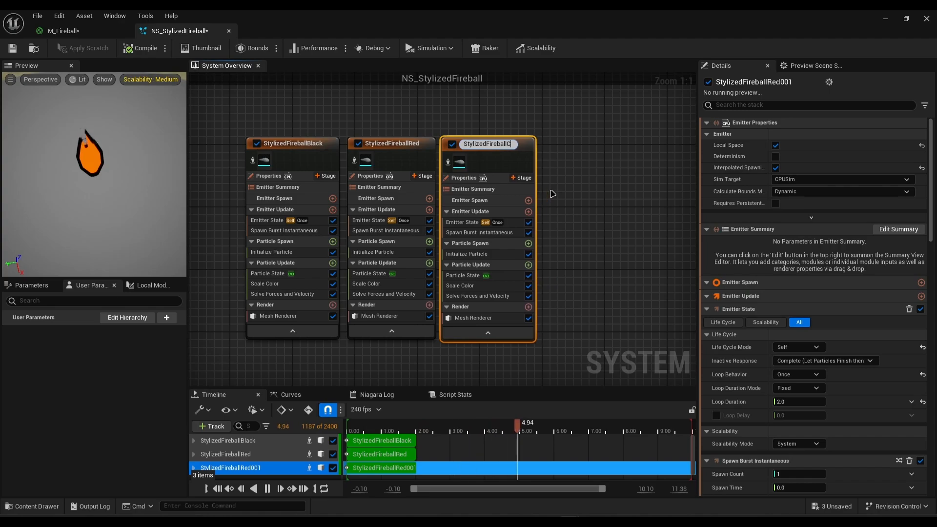
pyautogui.press('Return')
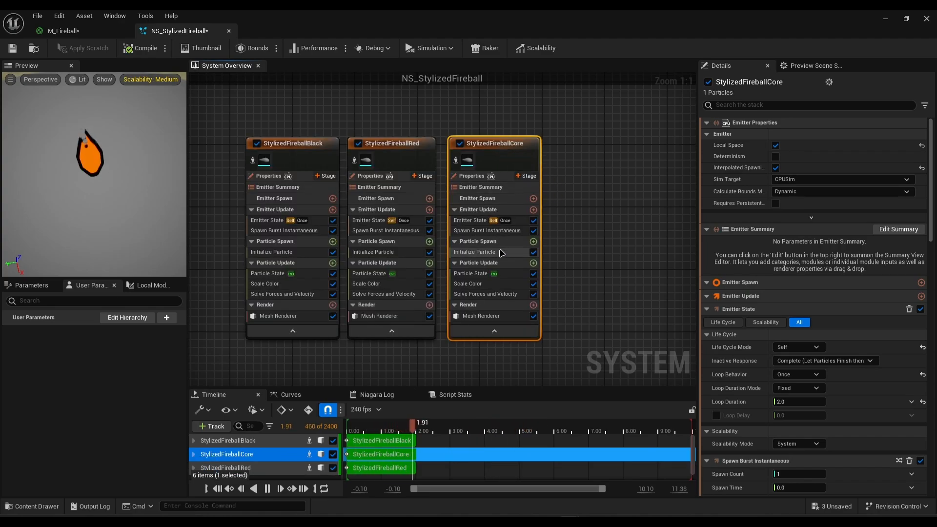
# Set StylizedFireballCore's particle color to yellow, hex sRGB FFDC00FF, and its Mesh Renderer's Sort Order Hint to 2
pyautogui.click(475, 251)
pyautogui.click(789, 205)
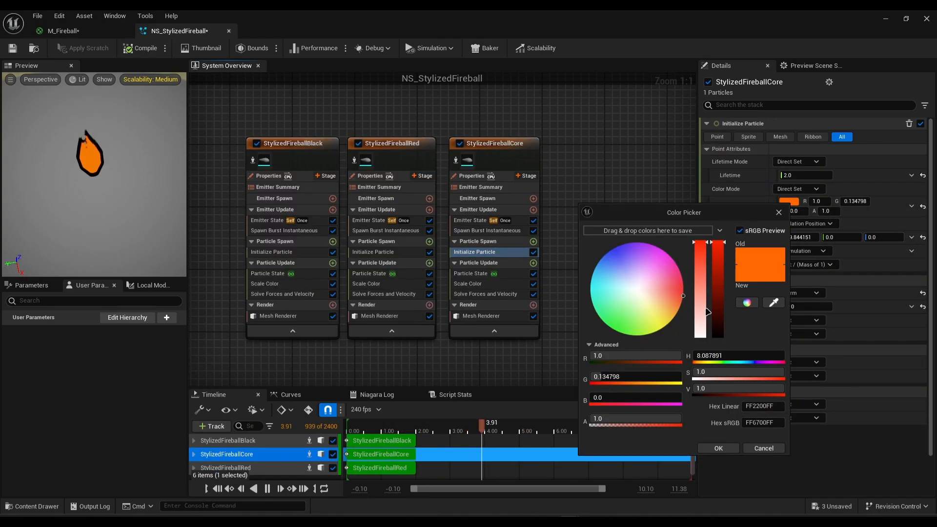
pyautogui.moveTo(660, 312); pyautogui.dragTo(691, 341)
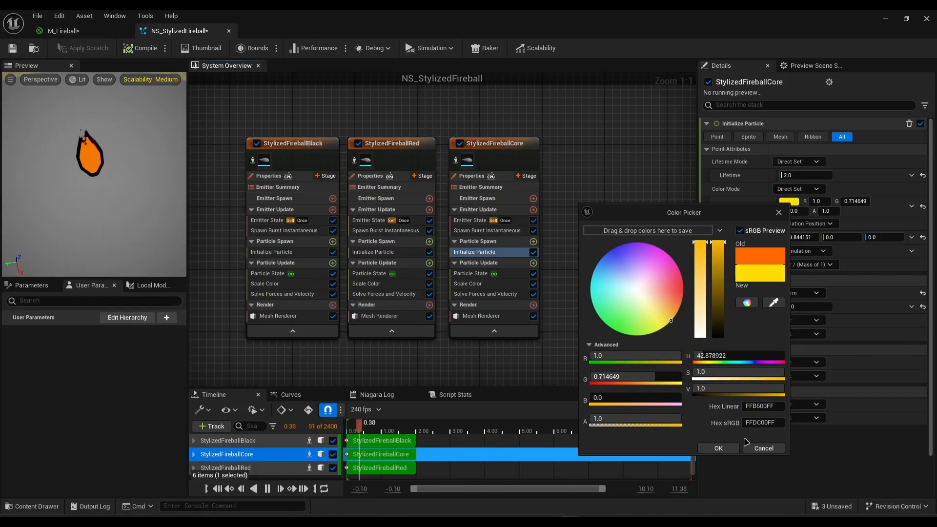
pyautogui.click(718, 448)
pyautogui.click(480, 315)
pyautogui.click(784, 417)
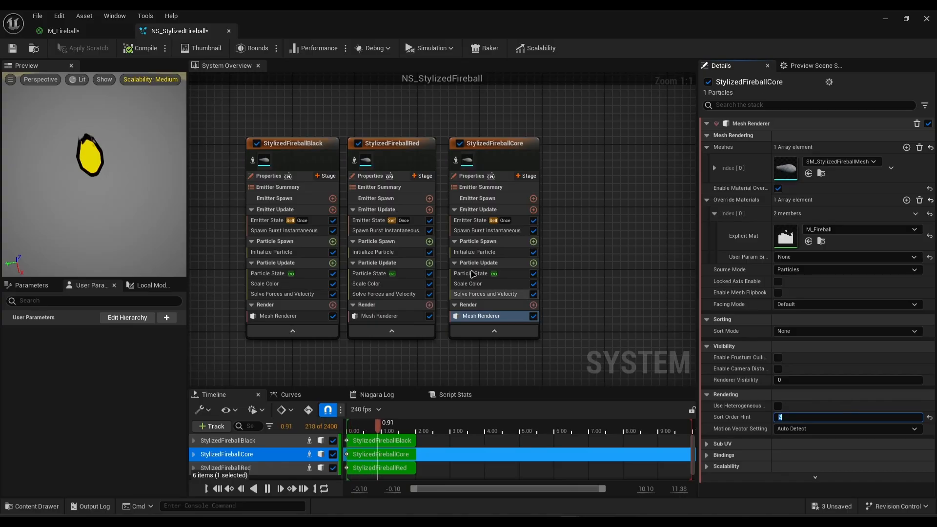
# Set StylizedFireballCore's Mesh Scale Mode to Uniform with a Mesh Uniform Scale of about 0.81
pyautogui.click(481, 252)
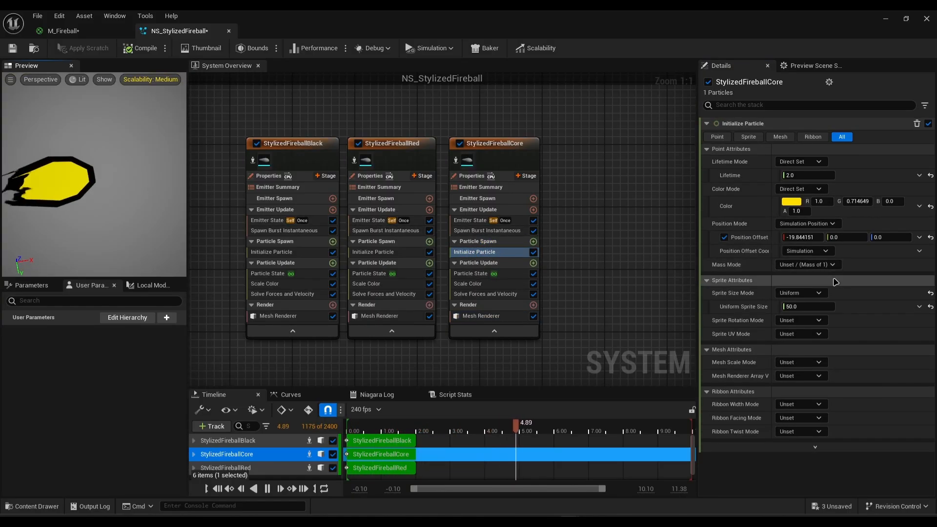
pyautogui.click(801, 362)
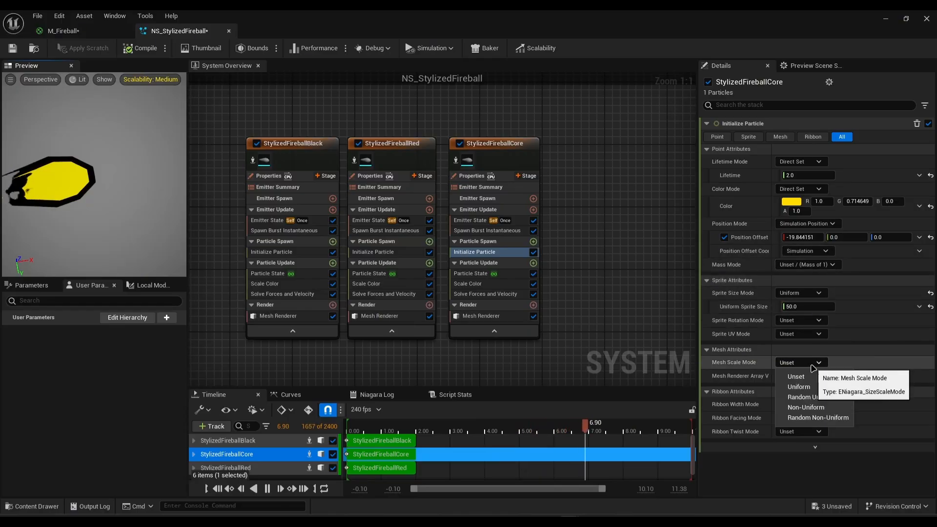
pyautogui.click(796, 380)
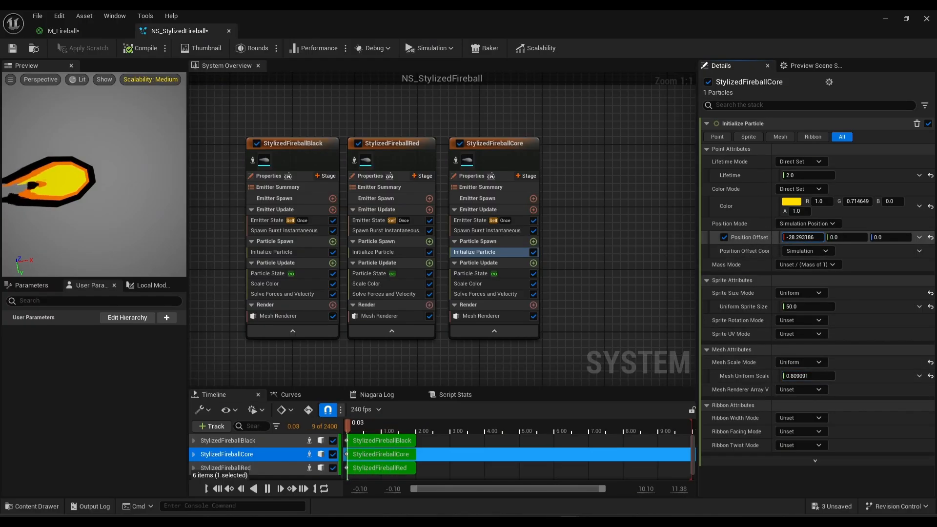
# Add a Dynamic Material Parameters module to StylizedFireballBlack's Particle Update stage
pyautogui.moveTo(122, 195); pyautogui.dragTo(161, 164)
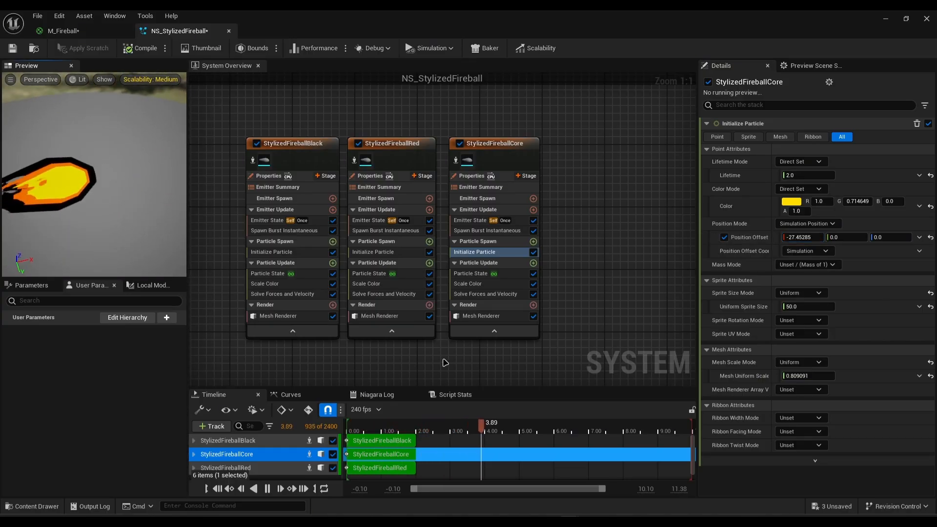
pyautogui.press('Home')
pyautogui.click(430, 239)
pyautogui.write('d')
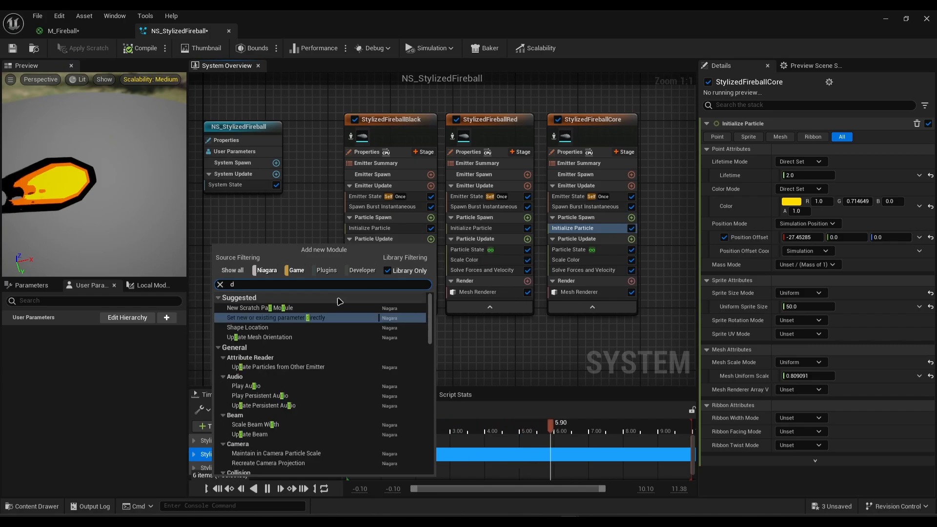
pyautogui.write('y')
pyautogui.click(257, 324)
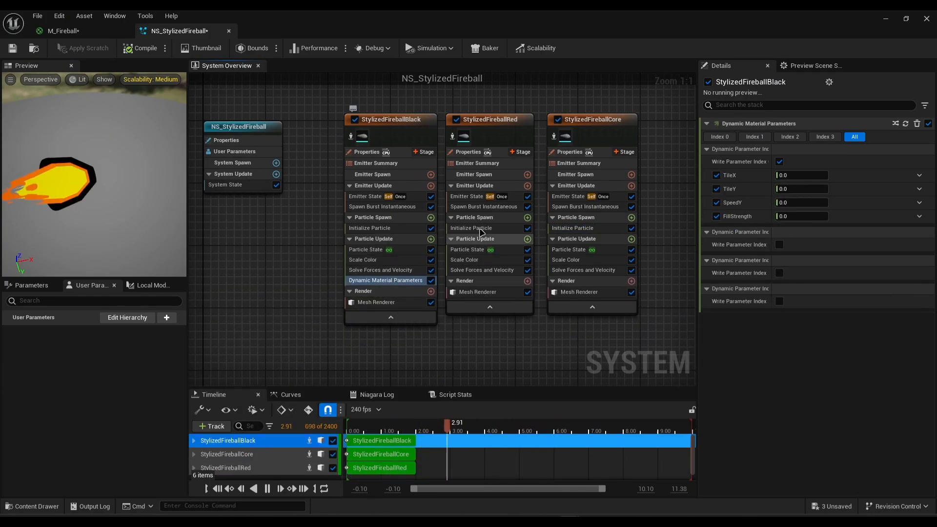
# Set the module's dynamic parameters TileX to 1, TileY to 0.6 and SpeedY to 0.7
pyautogui.click(793, 175)
pyautogui.write('1')
pyautogui.press('Tab')
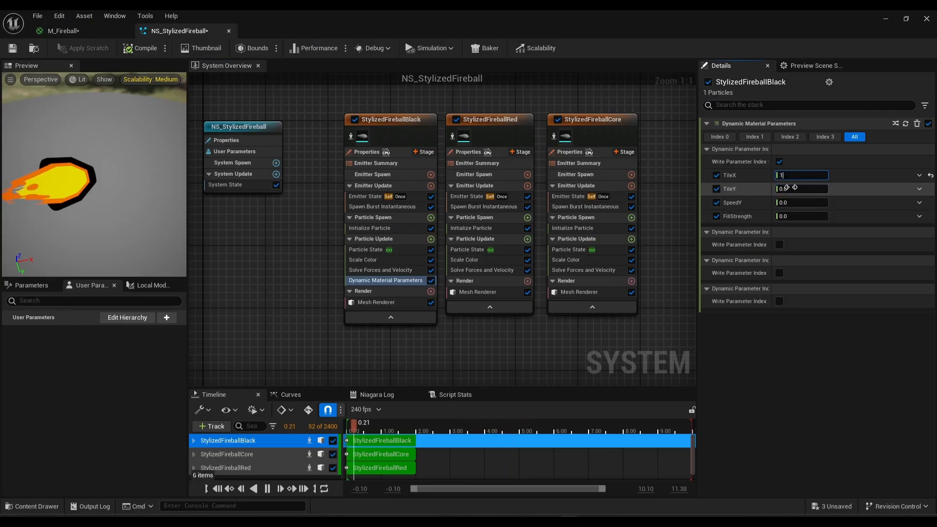
pyautogui.write('.6')
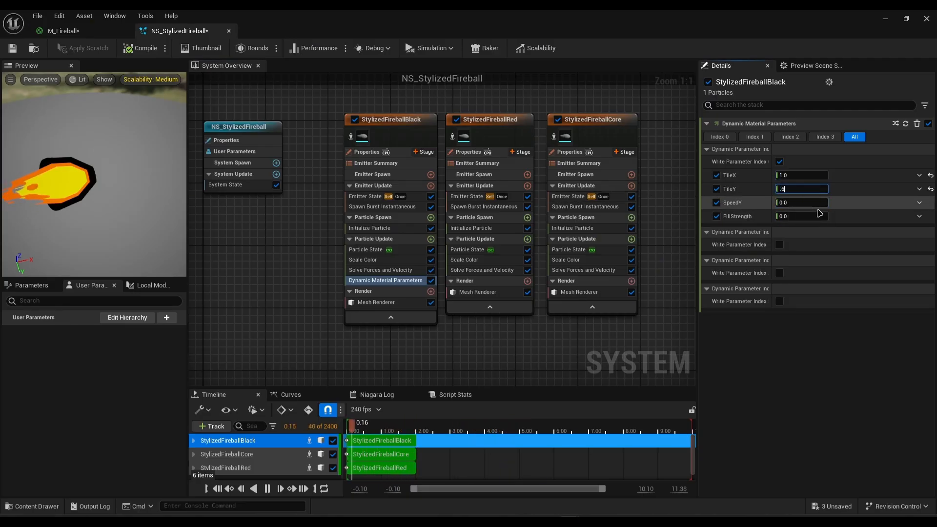
pyautogui.press('Tab')
pyautogui.write('.7')
pyautogui.press('Return')
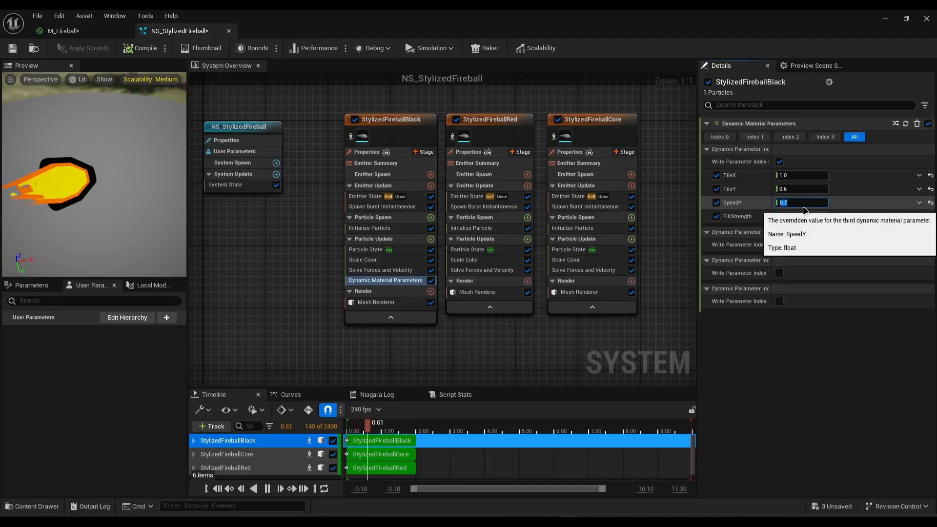
# Set FillStrength to 1 based on M_Fireball's Dynamic Parameter defaults, and enable writing the second parameter index with FillOffset -0.6
pyautogui.click(821, 215)
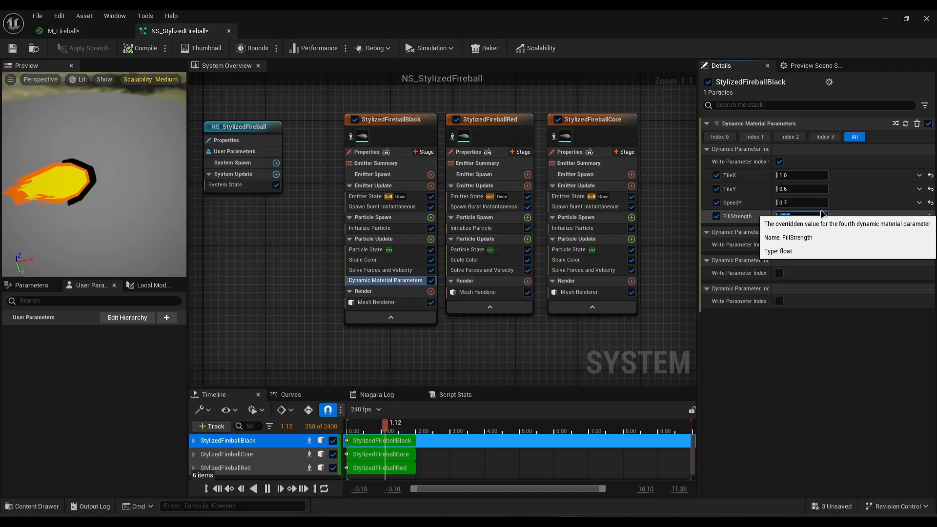
pyautogui.click(62, 31)
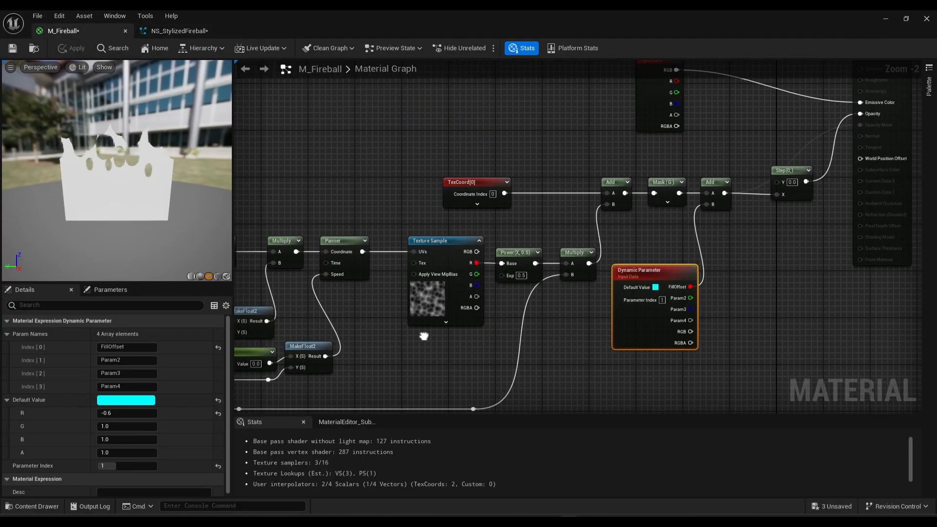
pyautogui.moveTo(422, 341); pyautogui.dragTo(504, 296, button='right')
pyautogui.click(647, 196)
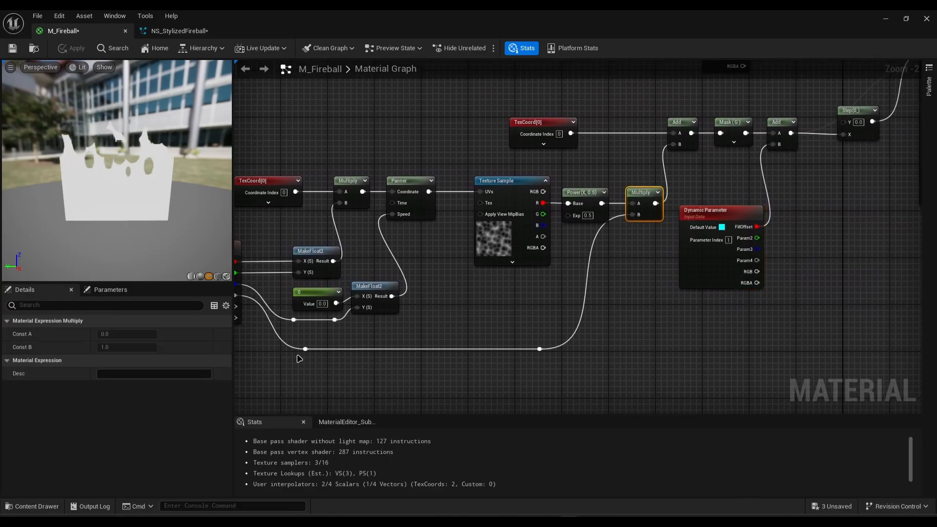
pyautogui.moveTo(239, 247); pyautogui.dragTo(374, 210, button='right')
pyautogui.click(361, 211)
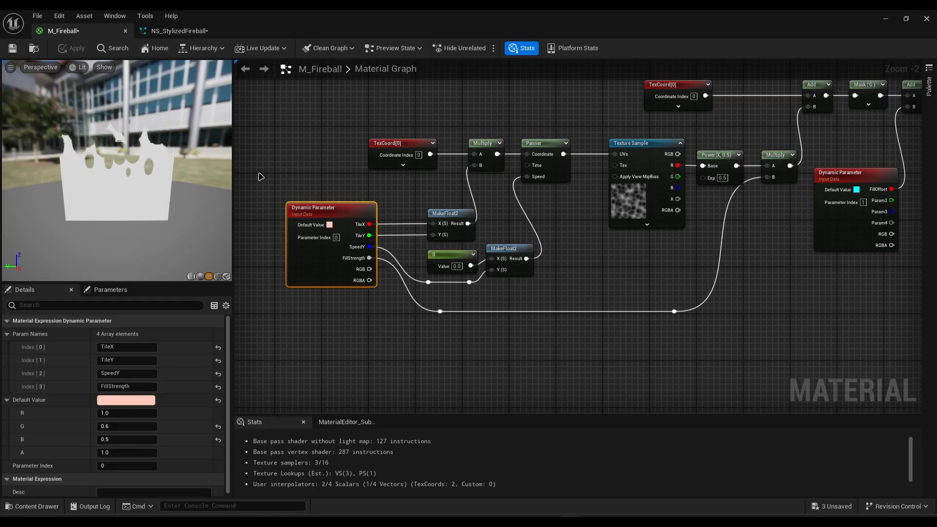
pyautogui.click(179, 31)
pyautogui.click(801, 216)
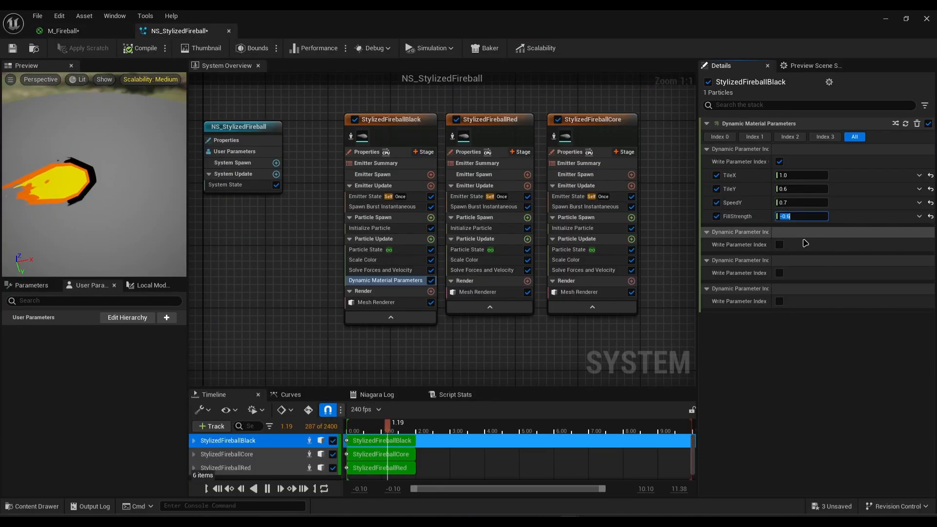
pyautogui.write('1')
pyautogui.press('Return')
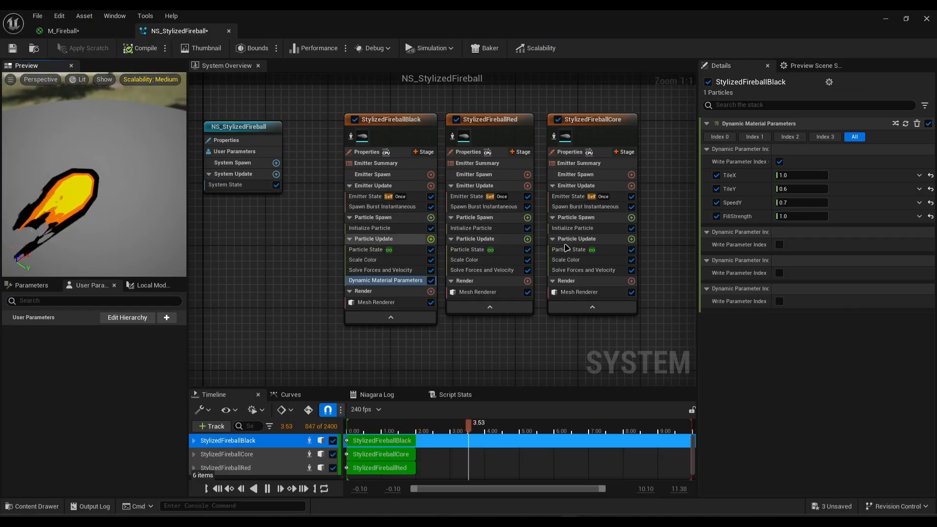
pyautogui.click(779, 244)
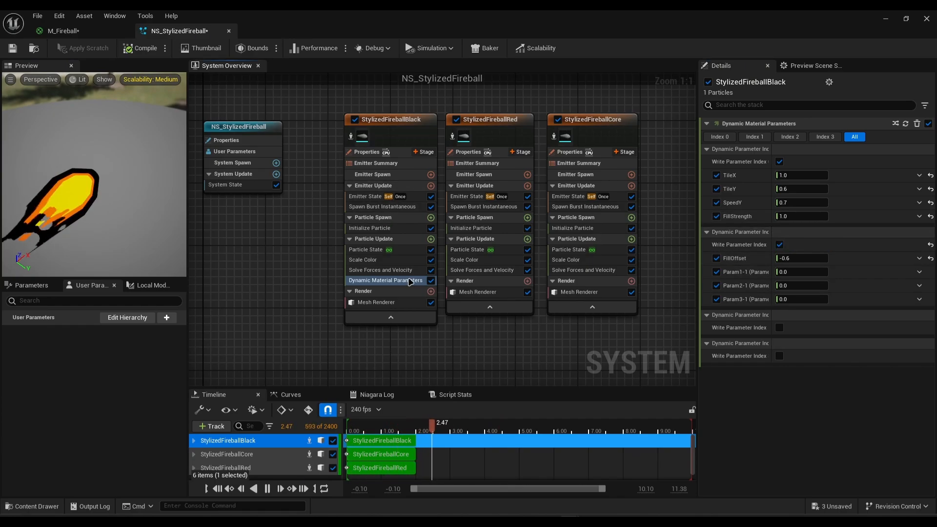
# Copy the Dynamic Material Parameters module to the Red and Core emitters, with Core FillStrength about 2.71 and FillOffset about -1.42
pyautogui.moveTo(410, 282); pyautogui.dragTo(562, 283)
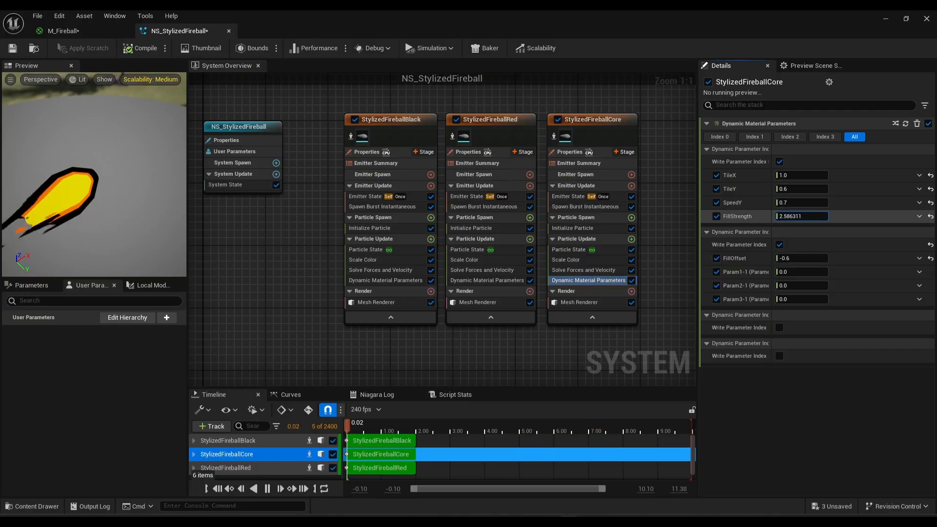
pyautogui.moveTo(792, 216); pyautogui.dragTo(795, 216)
pyautogui.moveTo(786, 259); pyautogui.dragTo(767, 260)
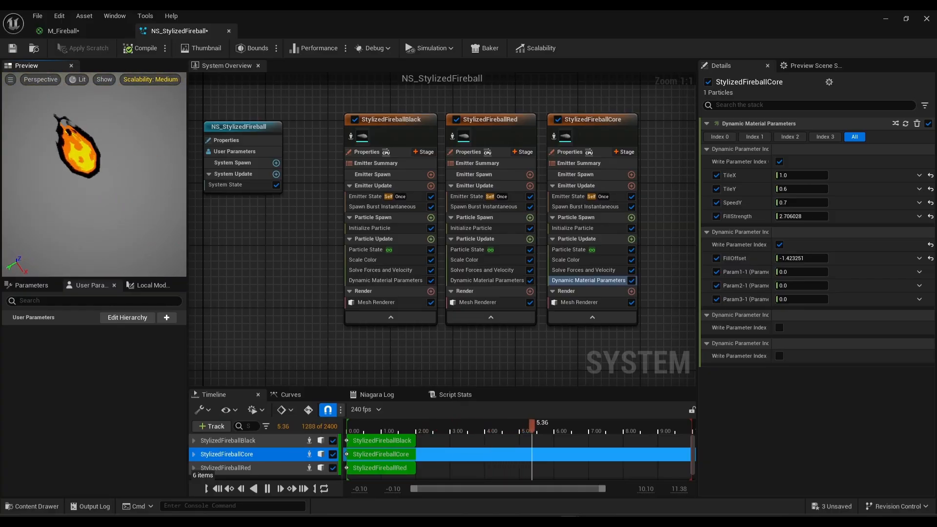
# Soften StylizedFireballCore's yellow particle color to a saturation of about 0.875 and check the fireball in the level
pyautogui.click(580, 227)
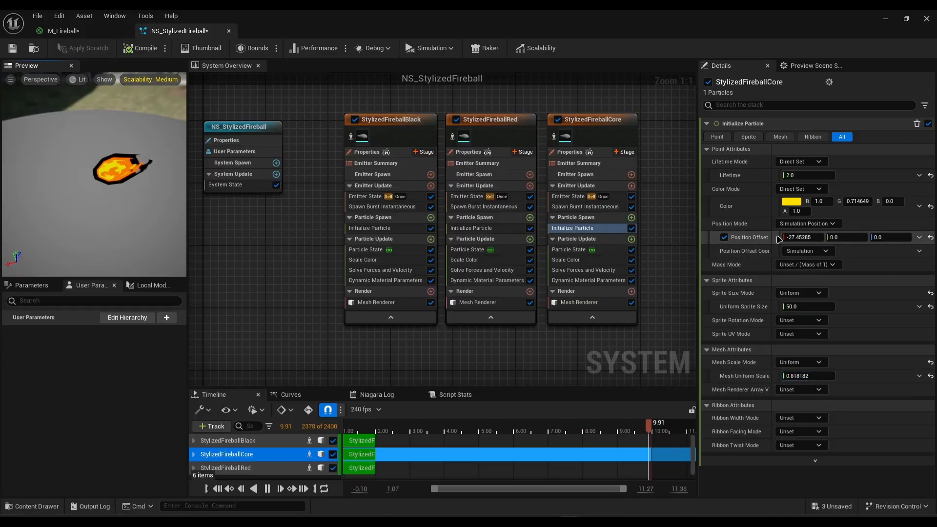
pyautogui.click(791, 201)
pyautogui.moveTo(701, 245); pyautogui.dragTo(701, 251)
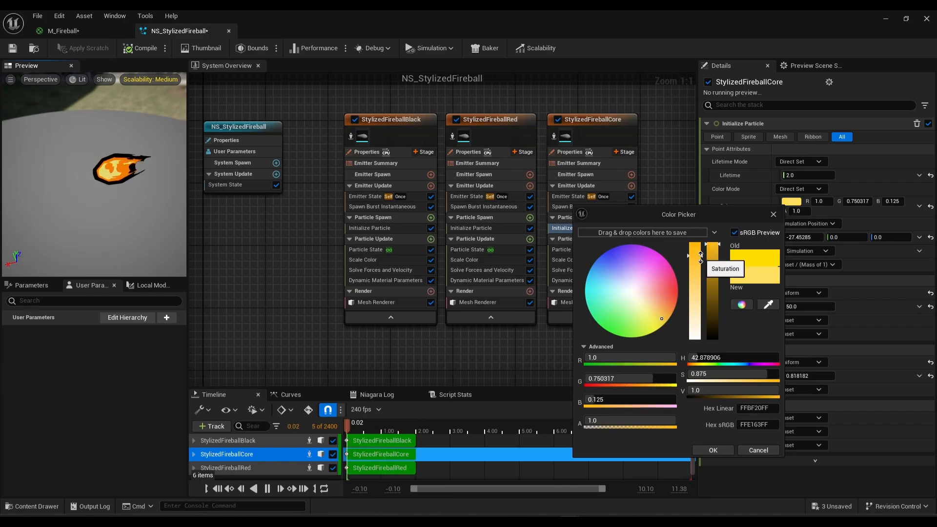
pyautogui.click(713, 449)
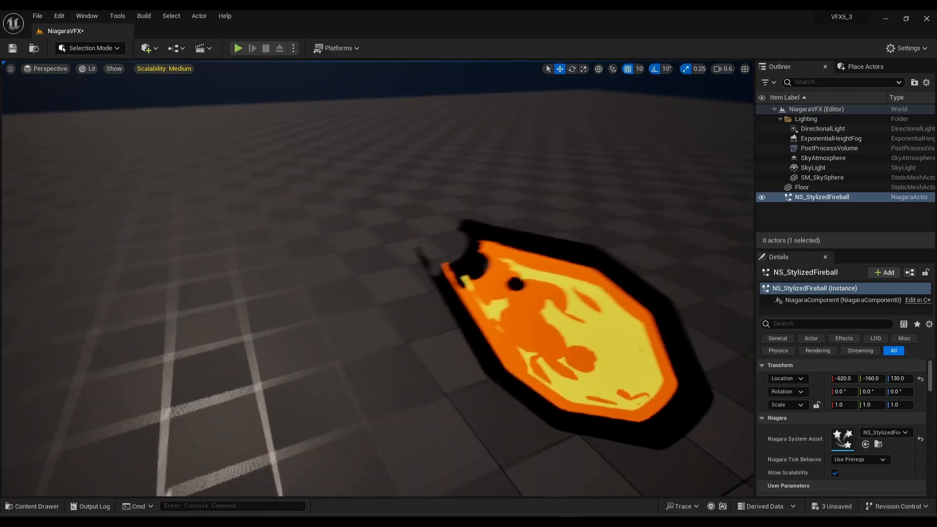
pyautogui.moveTo(496, 226)
pyautogui.mouseDown(button='right')
pyautogui.moveTo(481, 244)
pyautogui.moveTo(512, 234)
pyautogui.moveTo(496, 226)
pyautogui.moveTo(503, 210)
pyautogui.mouseUp(button='right')
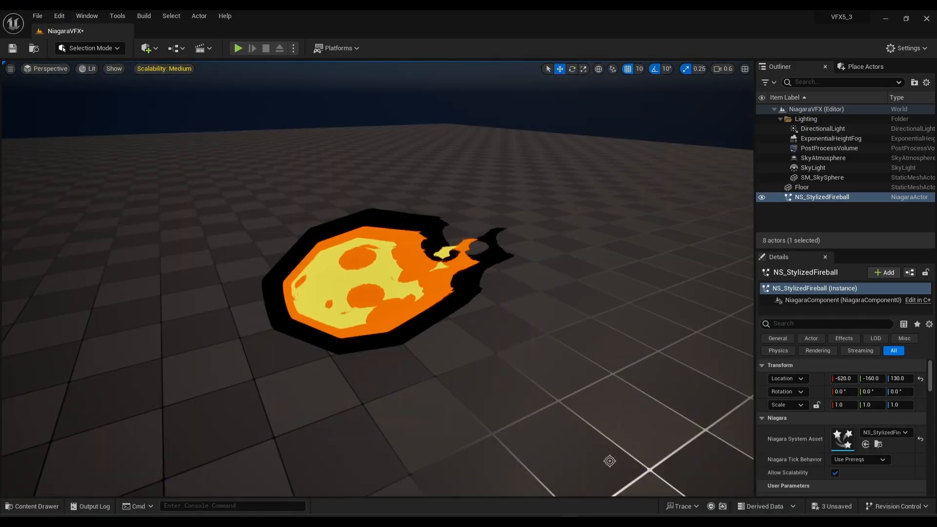
# Duplicate the NS_StylizedFireball system and the M_Fireball material in the StylizedFireball folder
pyautogui.click(623, 493)
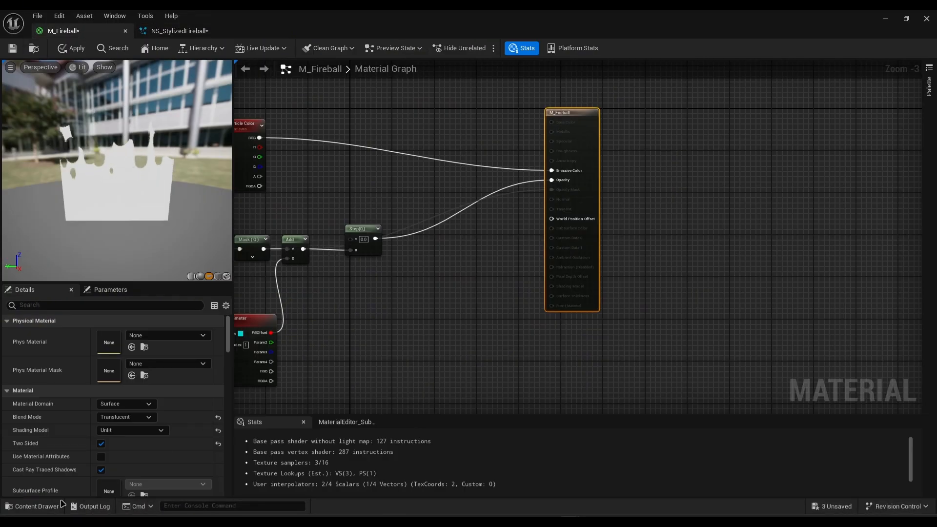
pyautogui.click(32, 506)
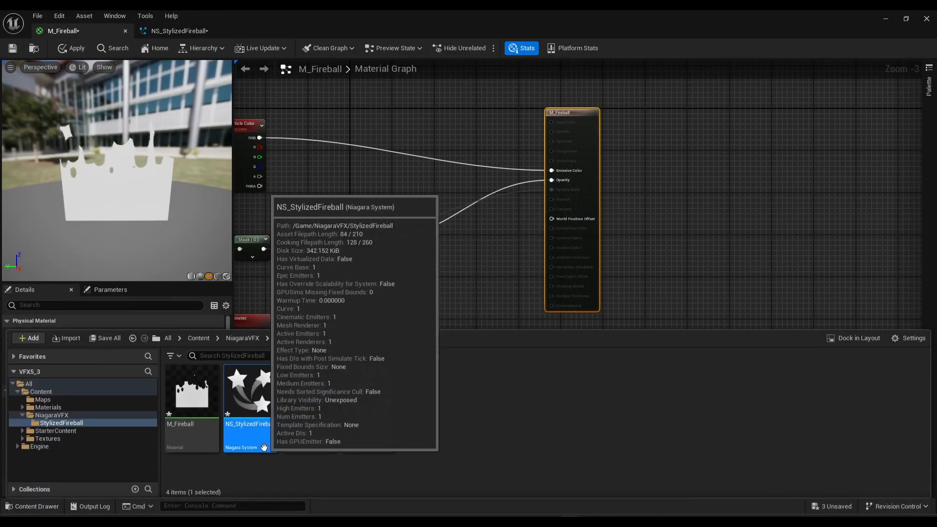
pyautogui.hotkey('ctrl', 'd')
pyautogui.click(192, 395)
pyautogui.hotkey('ctrl', 'd')
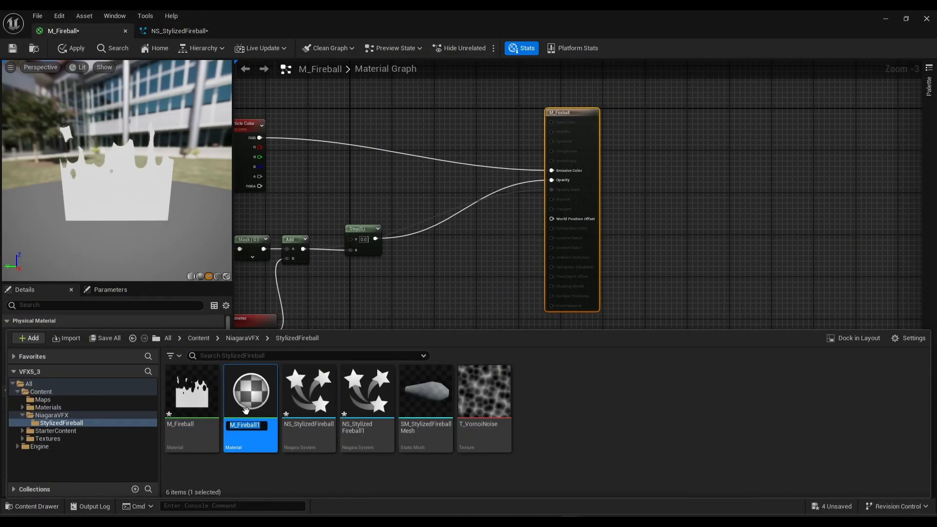
# Open the duplicated M_Fireball1 material and show its preview on a plane
pyautogui.doubleClick(266, 409)
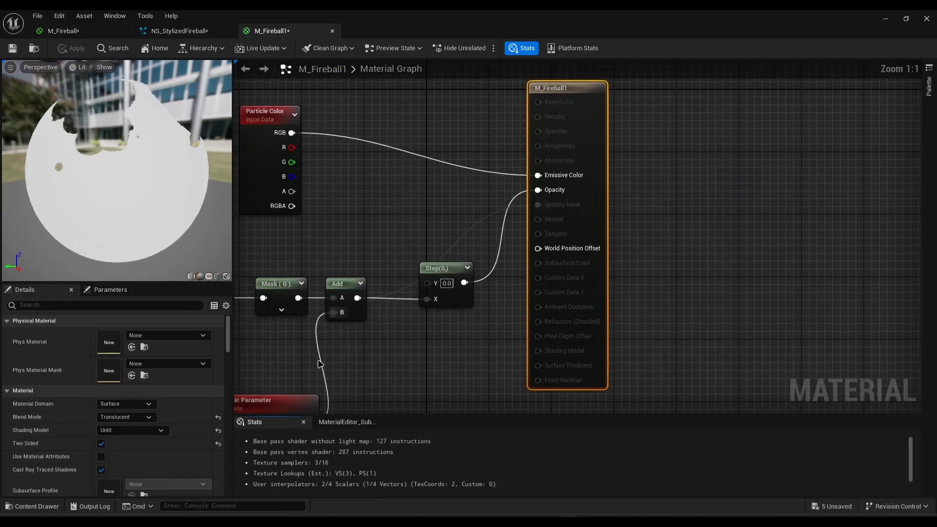
pyautogui.moveTo(421, 358); pyautogui.dragTo(437, 308, button='right')
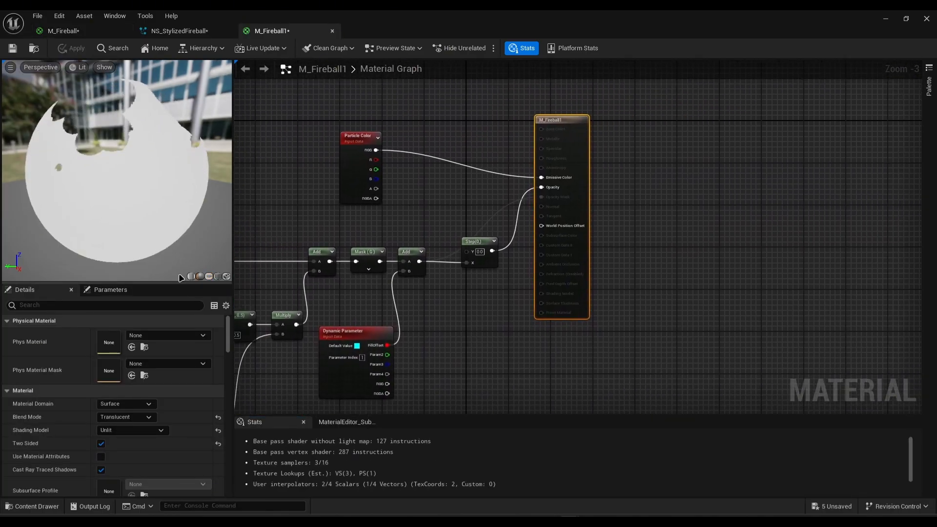
pyautogui.click(208, 277)
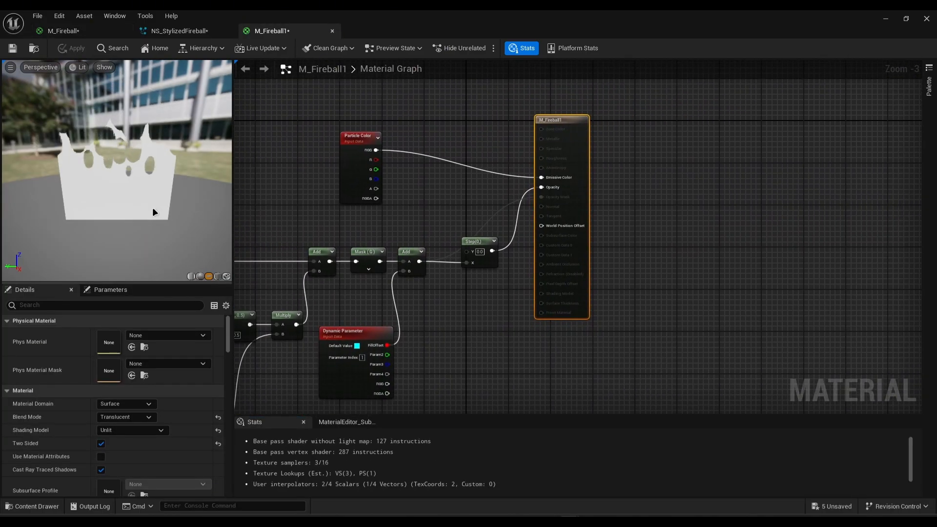
# Set M_Fireball1's Blend Mode to Masked and its FillOffset parameter's default value to -0.4
pyautogui.click(125, 417)
pyautogui.click(123, 437)
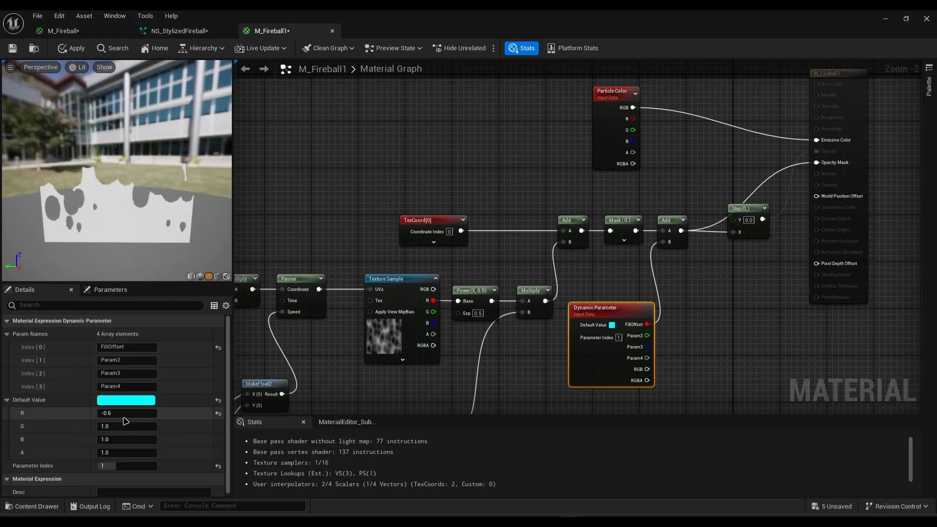
pyautogui.click(125, 414)
pyautogui.write('-.4')
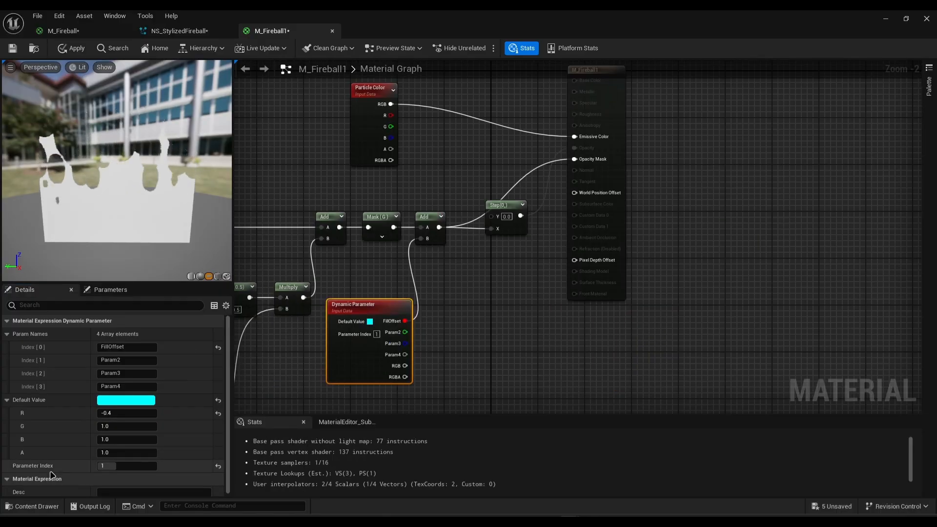
# Open NS_StylizedFireball1 and assign M_Fireball1 as the explicit override material in its emitters' Mesh Renderers
pyautogui.click(37, 506)
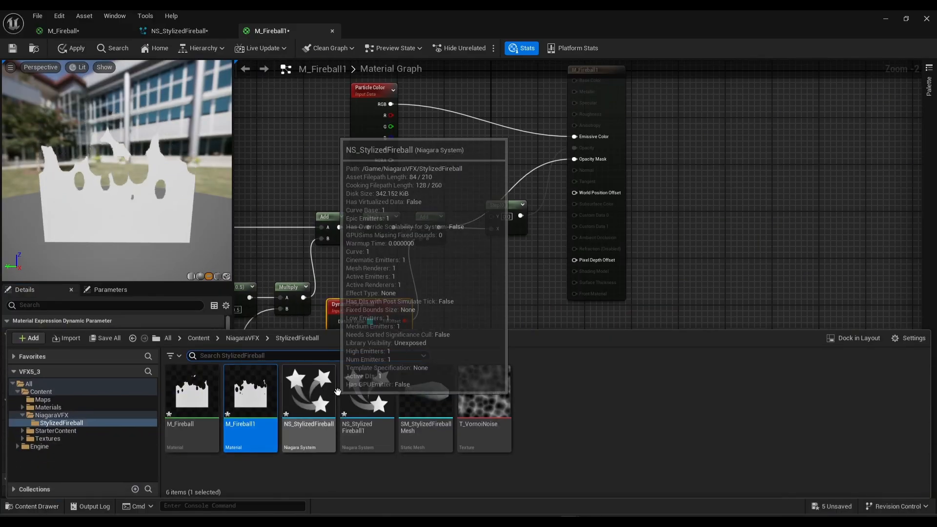
pyautogui.click(363, 399)
pyautogui.doubleClick(362, 399)
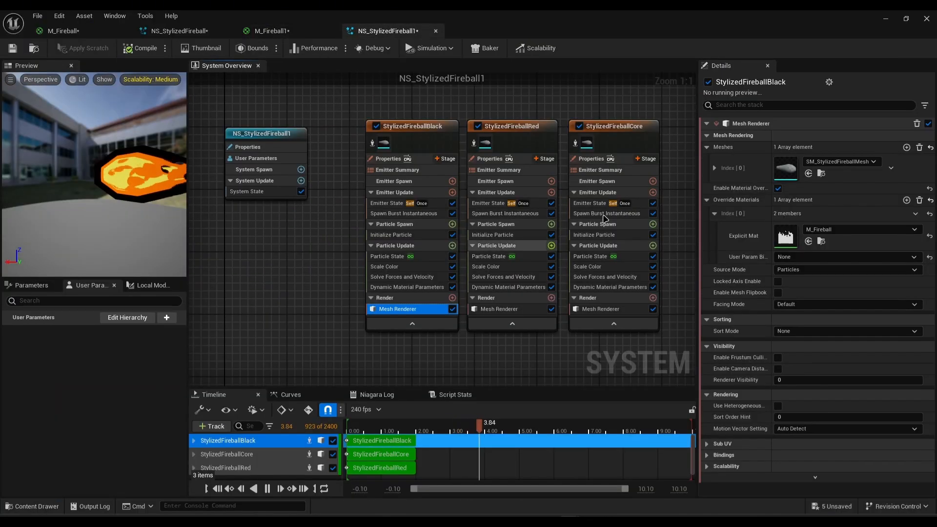
pyautogui.click(499, 308)
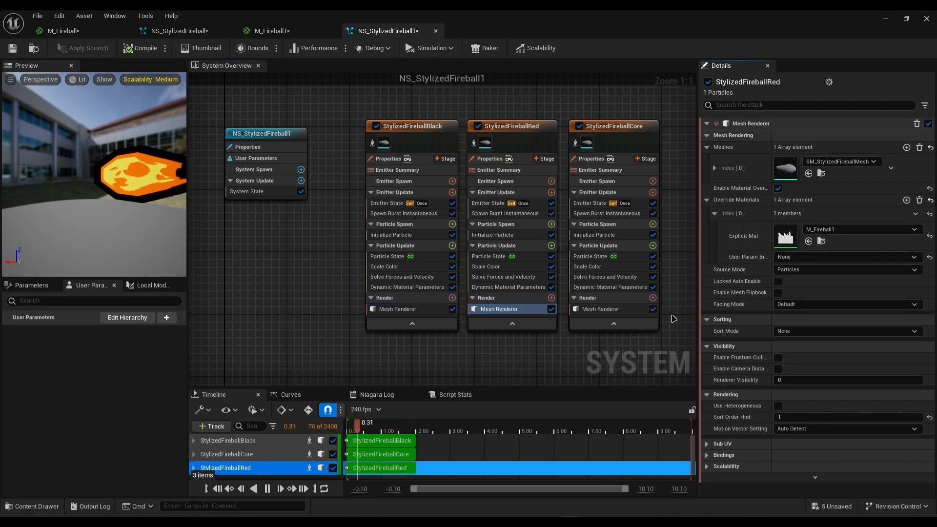
pyautogui.click(600, 309)
# Apply the changes to the M_Fireball1 material and return to the NS_StylizedFireball1 system
pyautogui.click(271, 31)
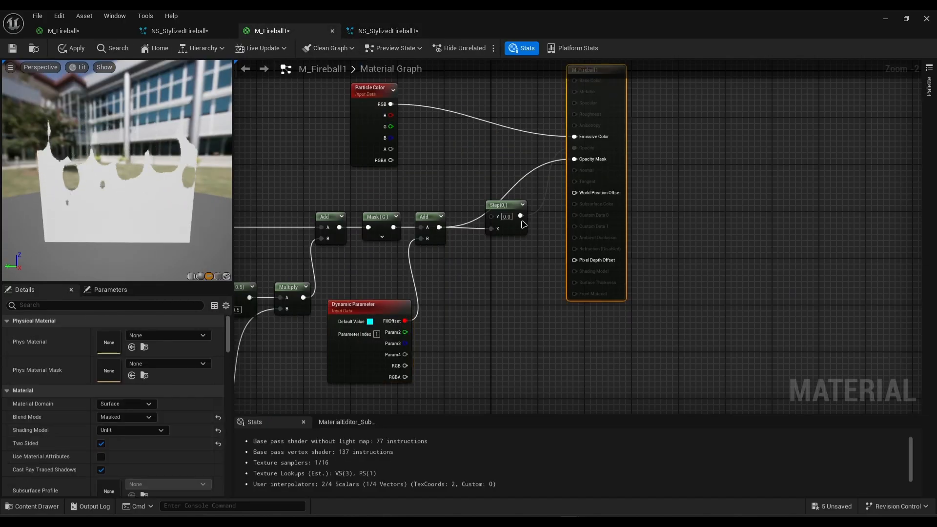
pyautogui.click(77, 48)
pyautogui.click(388, 31)
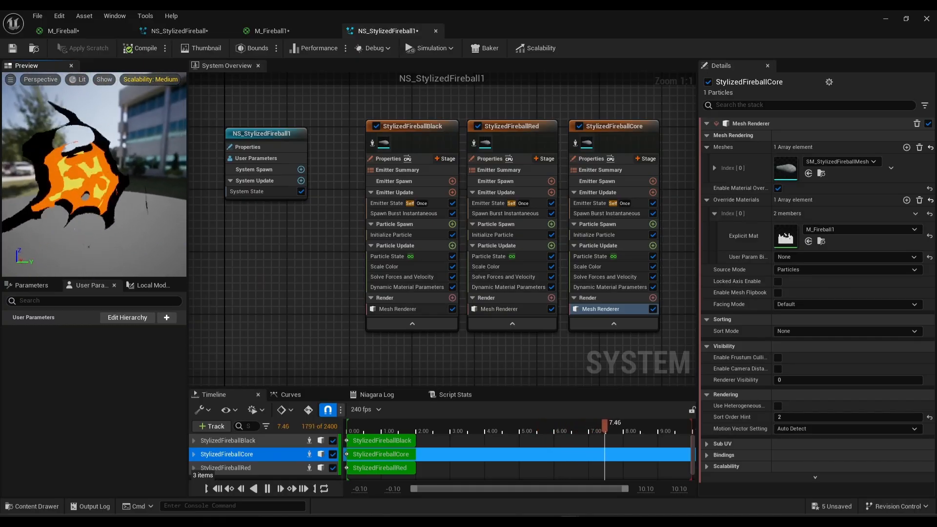
# Set StylizedFireballBlack's FillOffset to -0.3 in its Dynamic Material Parameters and compare it with the Red and Core emitters' parameters
pyautogui.click(423, 289)
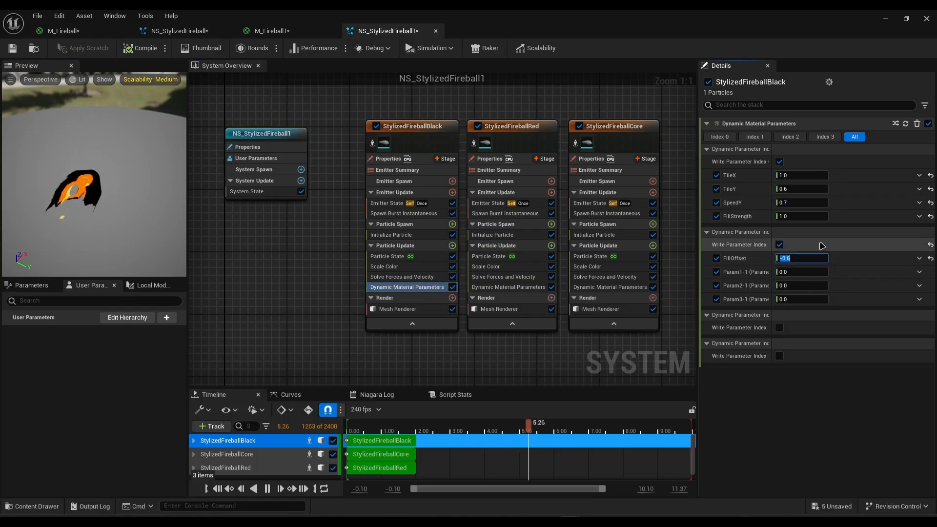
pyautogui.click(509, 287)
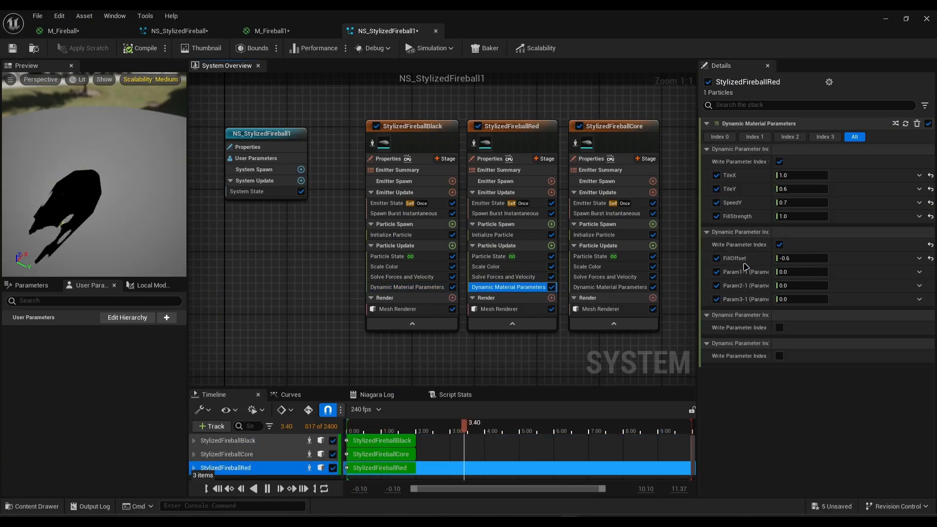
pyautogui.click(627, 291)
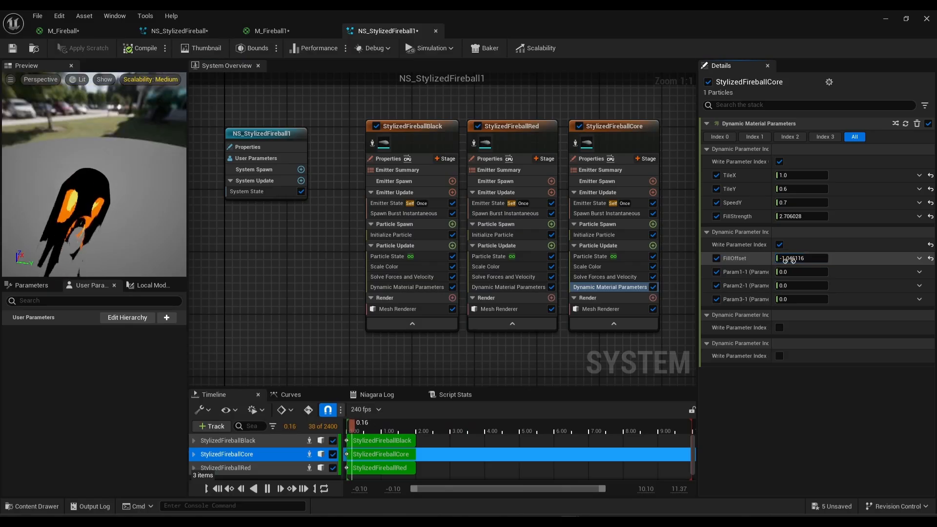
pyautogui.moveTo(121, 181); pyautogui.dragTo(115, 220)
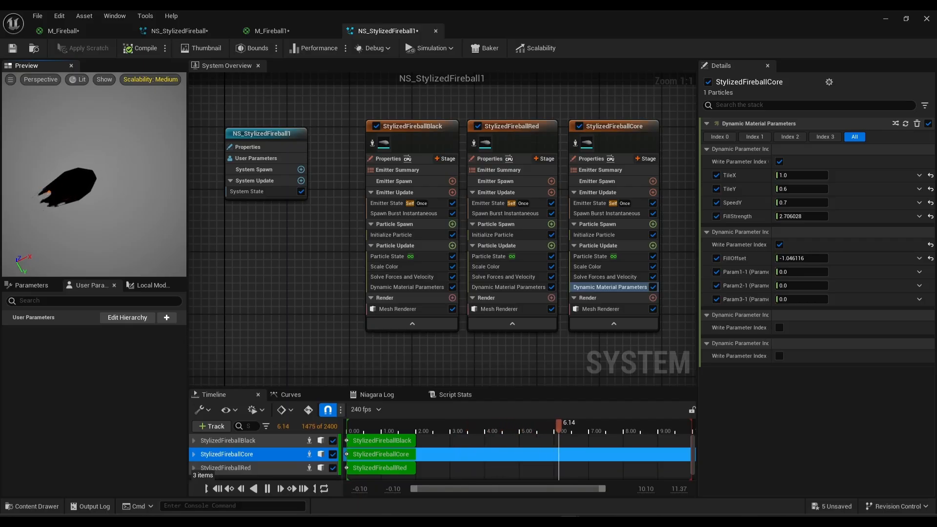
pyautogui.moveTo(73, 210); pyautogui.dragTo(99, 197)
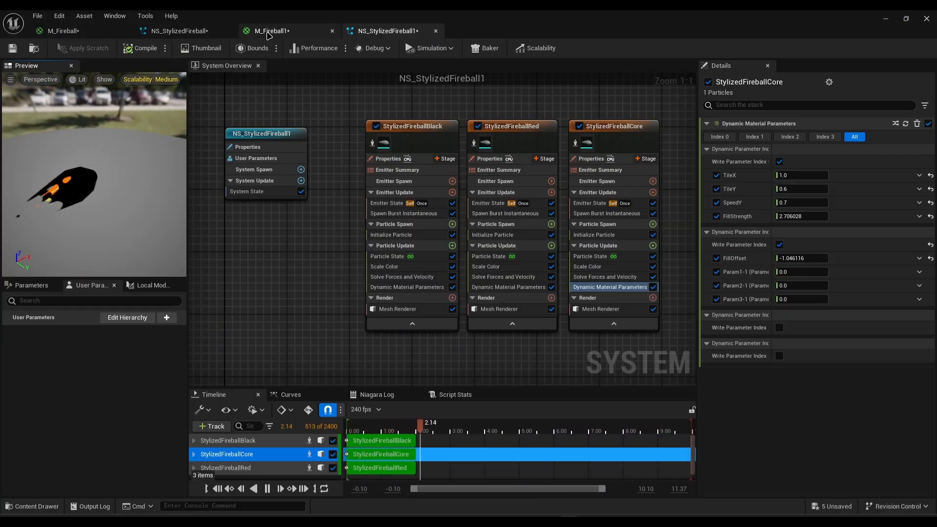
# Rename the second output of M_Fireball1's FillOffset Dynamic Parameter node to CameraOffset
pyautogui.click(269, 33)
pyautogui.click(288, 208)
pyautogui.click(125, 359)
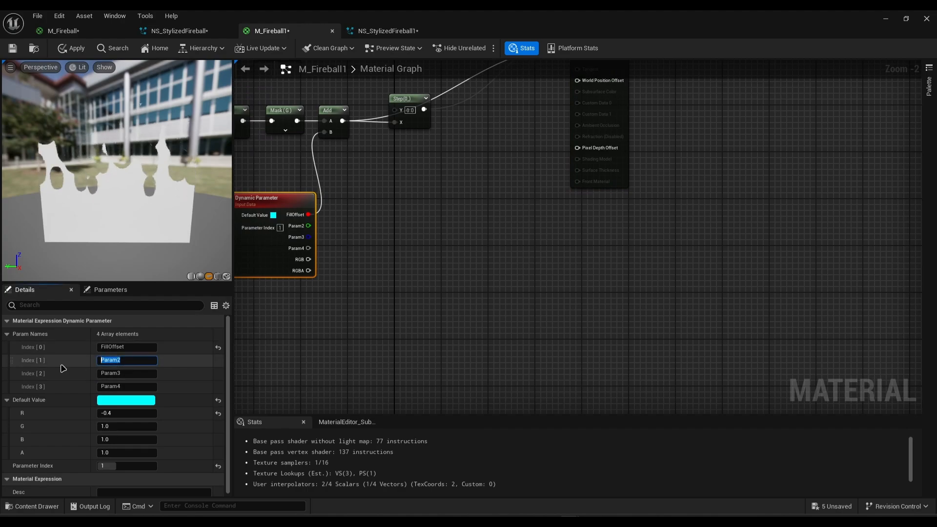
pyautogui.write('CameraOffset')
pyautogui.press('Return')
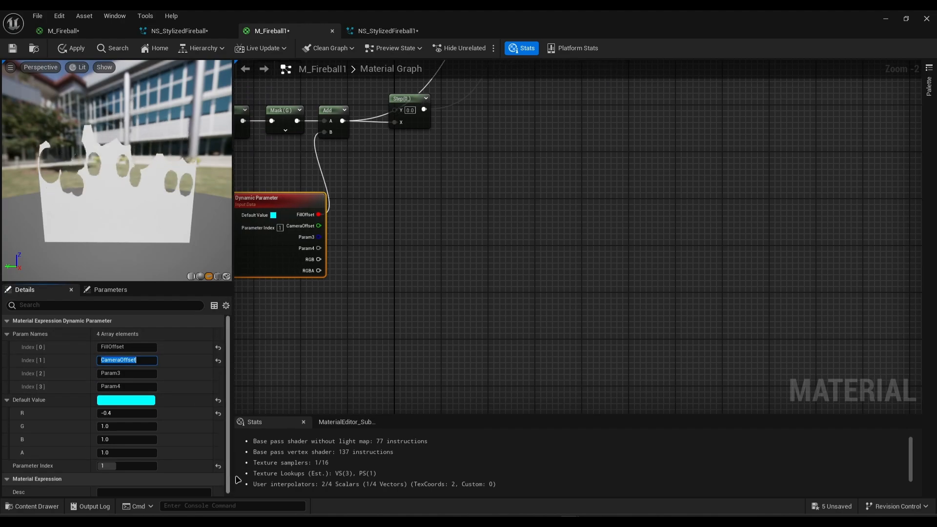
# Add a CameraOffset function node and connect the Dynamic Parameter's CameraOffset output to its Offset Amount input
pyautogui.moveTo(420, 235); pyautogui.dragTo(378, 313, button='right')
pyautogui.rightClick(373, 326)
pyautogui.write('ca')
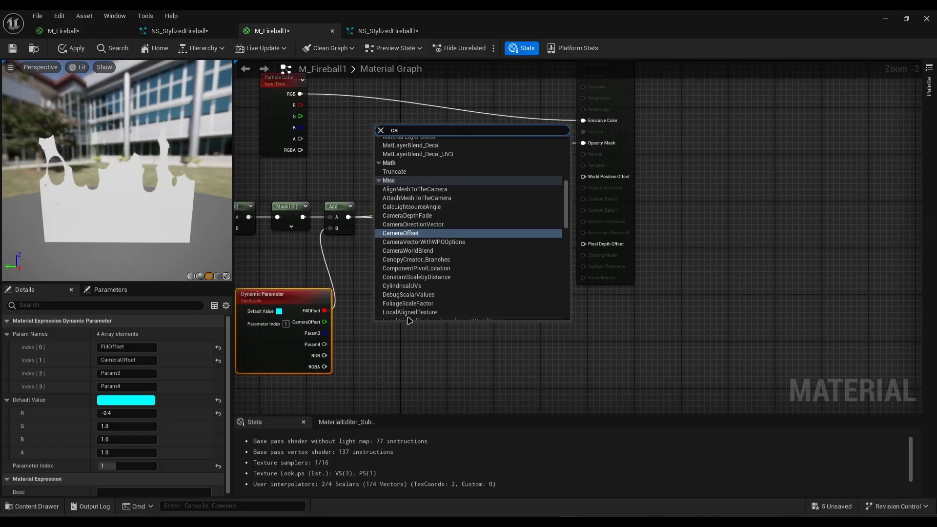
pyautogui.press('Return')
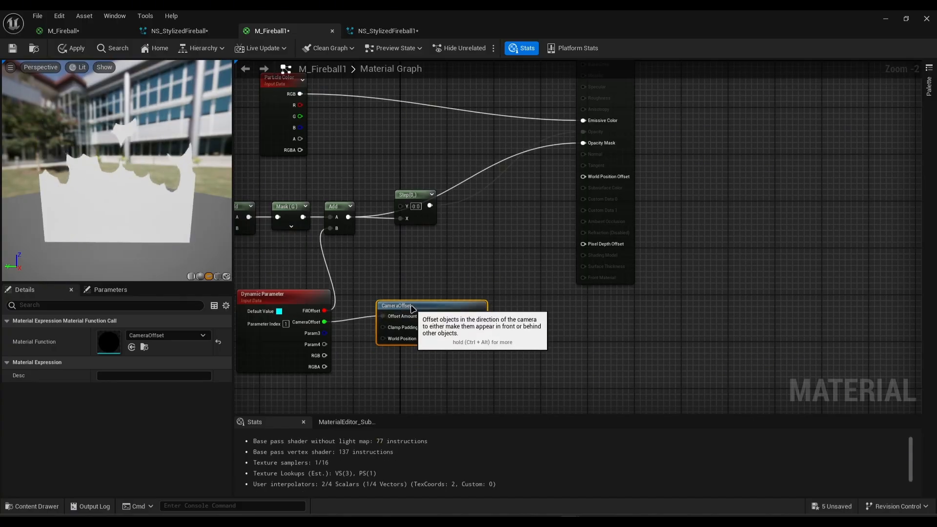
pyautogui.moveTo(403, 336); pyautogui.dragTo(406, 320)
# Set the CameraOffset parameter's default value to 0 and connect the function's Camera Offset output to World Position Offset
pyautogui.click(292, 294)
pyautogui.click(138, 423)
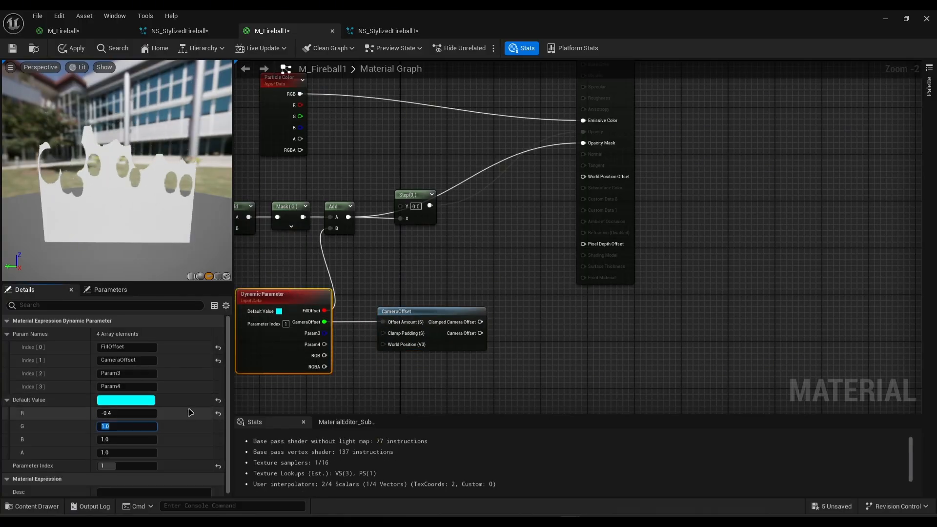
pyautogui.write('0')
pyautogui.click(432, 378)
pyautogui.moveTo(460, 311); pyautogui.dragTo(582, 177)
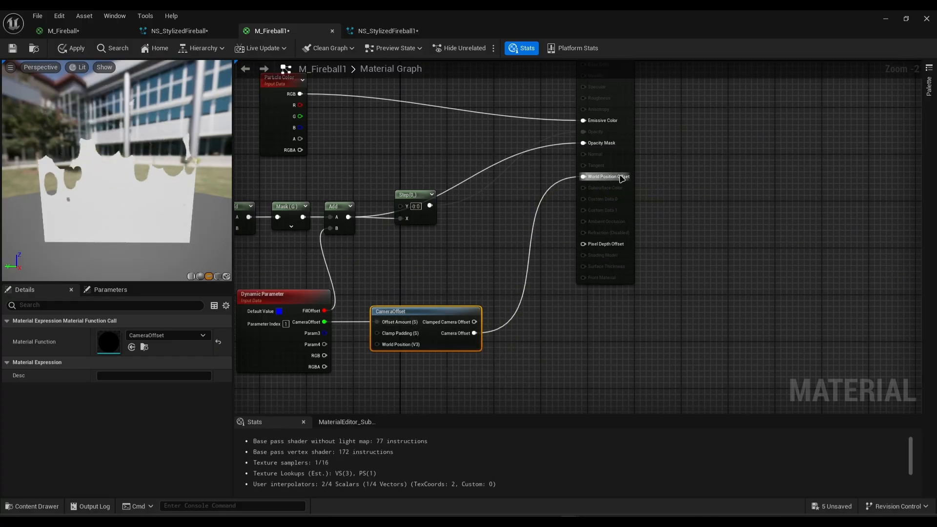
# Apply and save the M_Fireball1 material, returning to the NS_StylizedFireball1 system
pyautogui.click(77, 49)
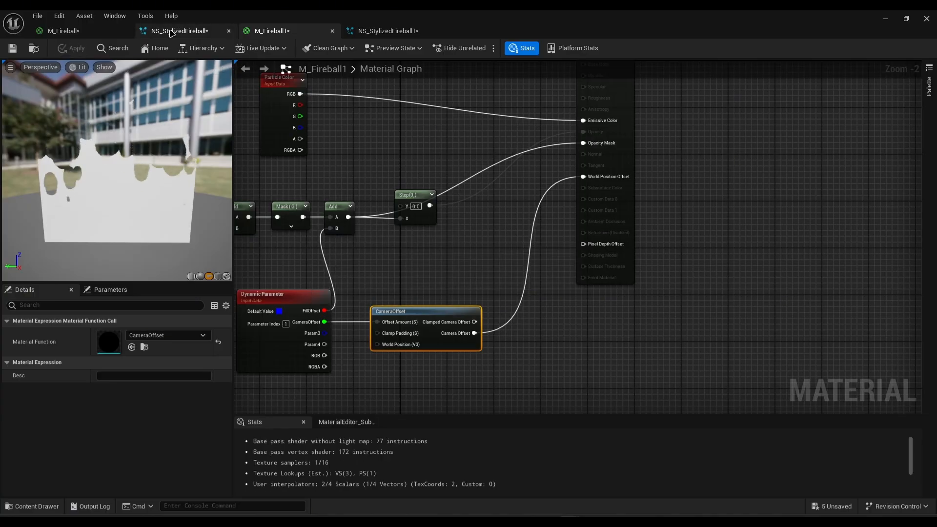
pyautogui.click(388, 31)
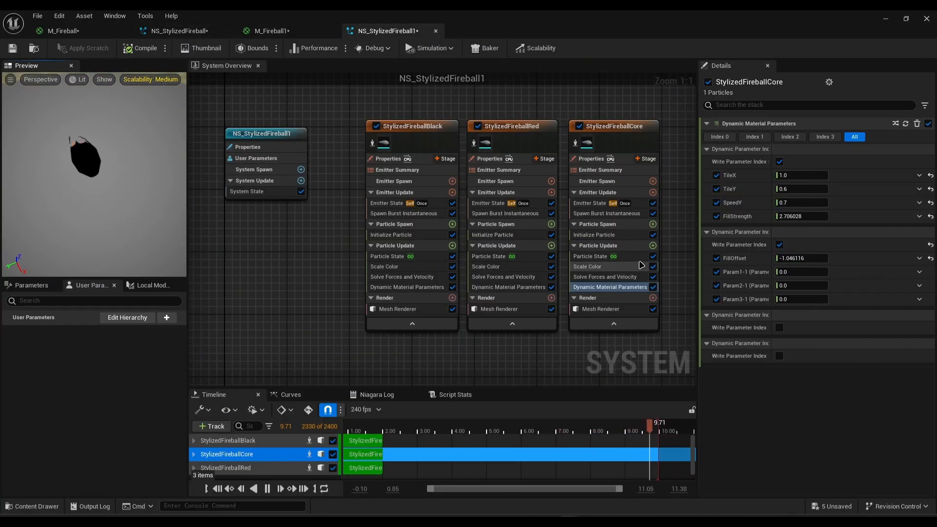
pyautogui.click(292, 33)
pyautogui.click(13, 48)
pyautogui.click(405, 33)
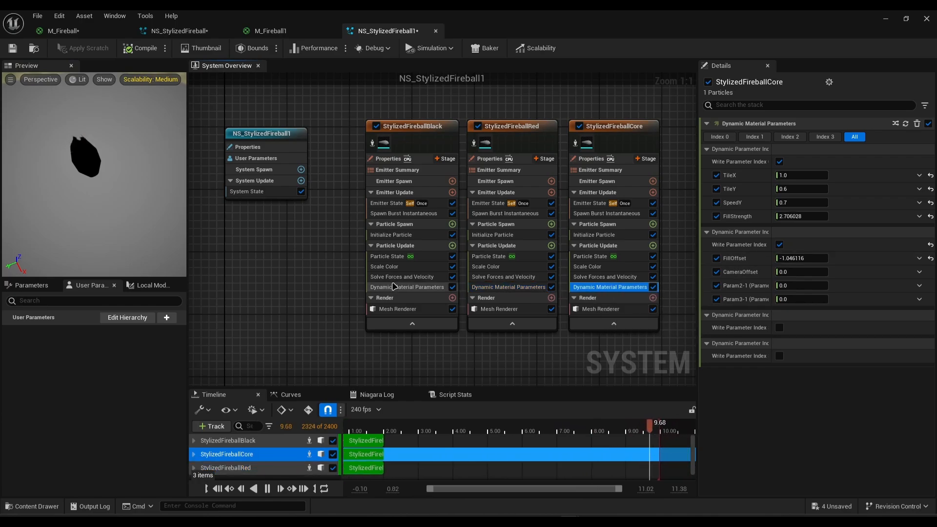
# Set CameraOffset to -85 in the StylizedFireballBlack emitter's Dynamic Material Parameters
pyautogui.click(394, 287)
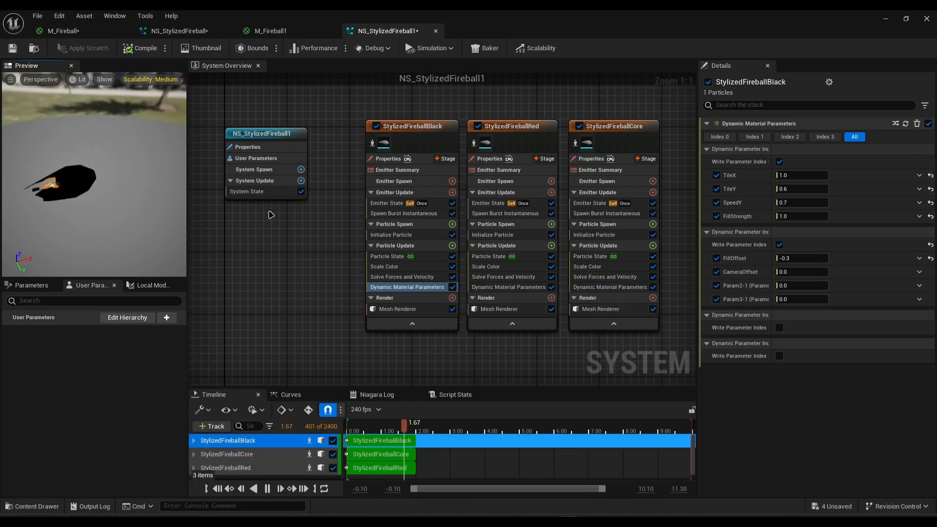
pyautogui.click(800, 272)
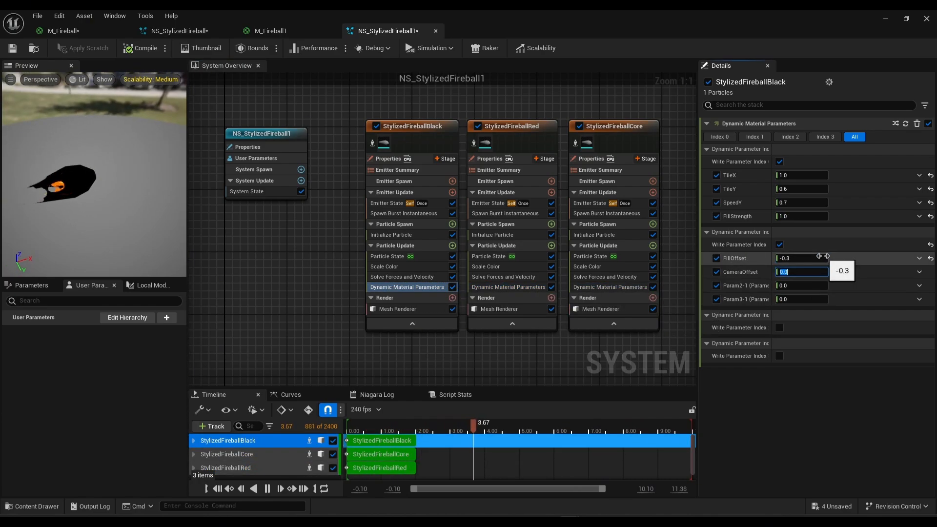
pyautogui.press('Return')
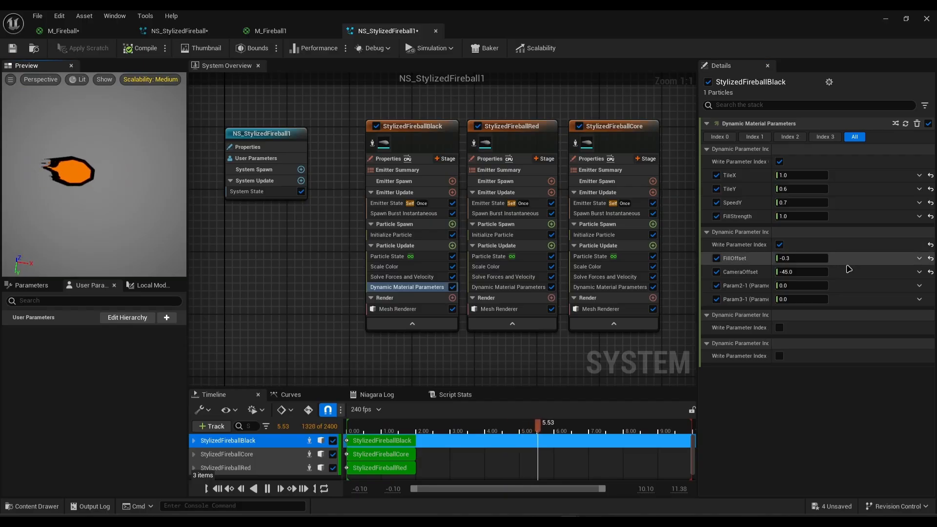
pyautogui.click(801, 272)
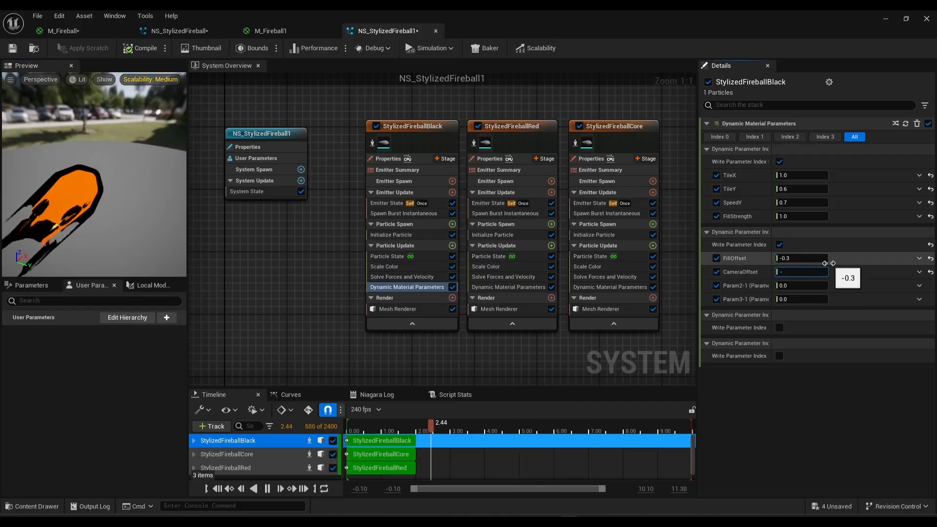
pyautogui.write('-85')
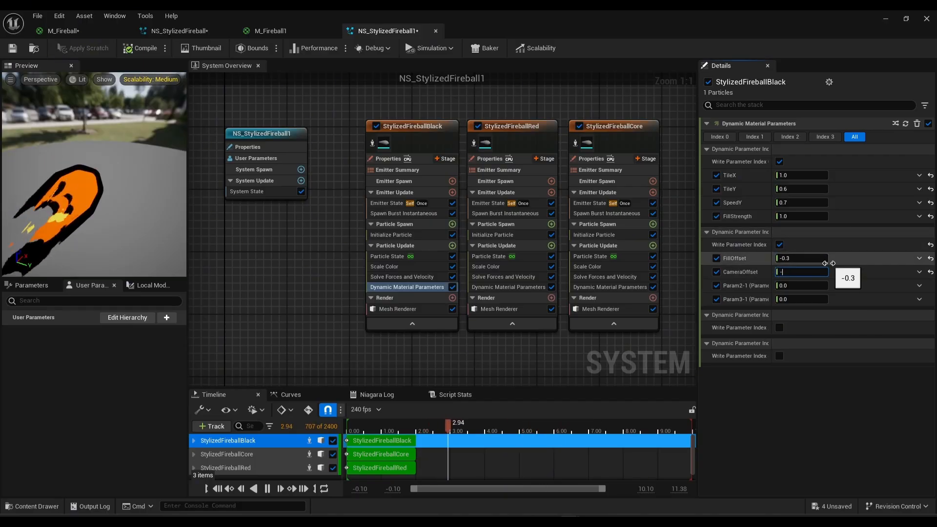
pyautogui.press('Return')
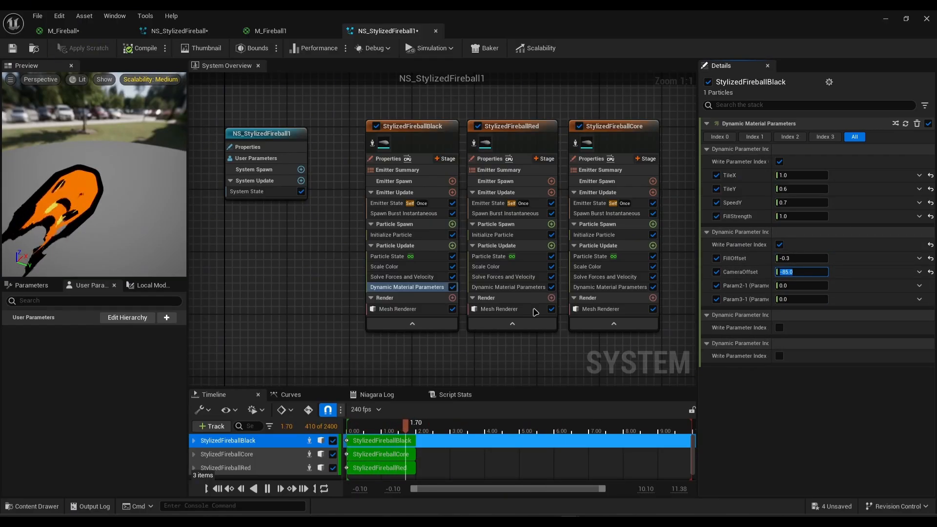
# Set CameraOffset to 55 in the StylizedFireballCore emitter's Dynamic Material Parameters
pyautogui.click(610, 287)
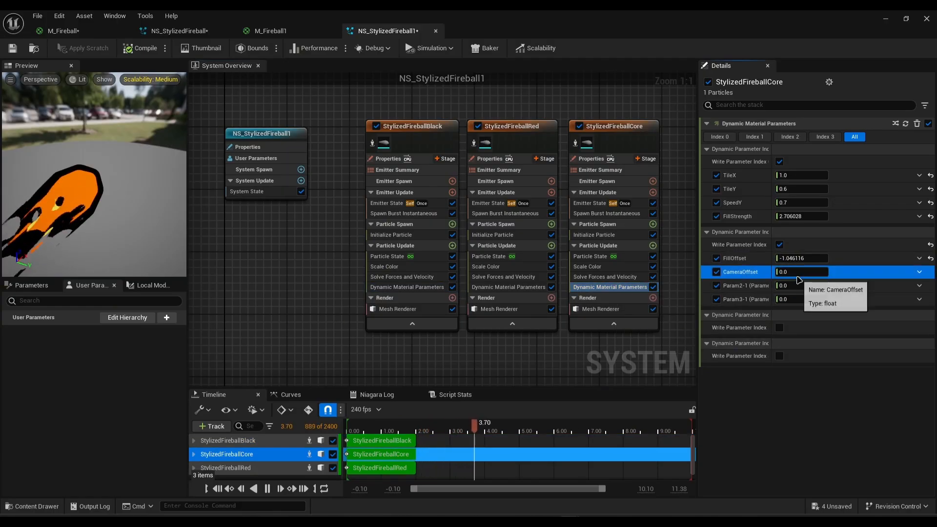
pyautogui.click(810, 272)
pyautogui.write('55')
pyautogui.press('Return')
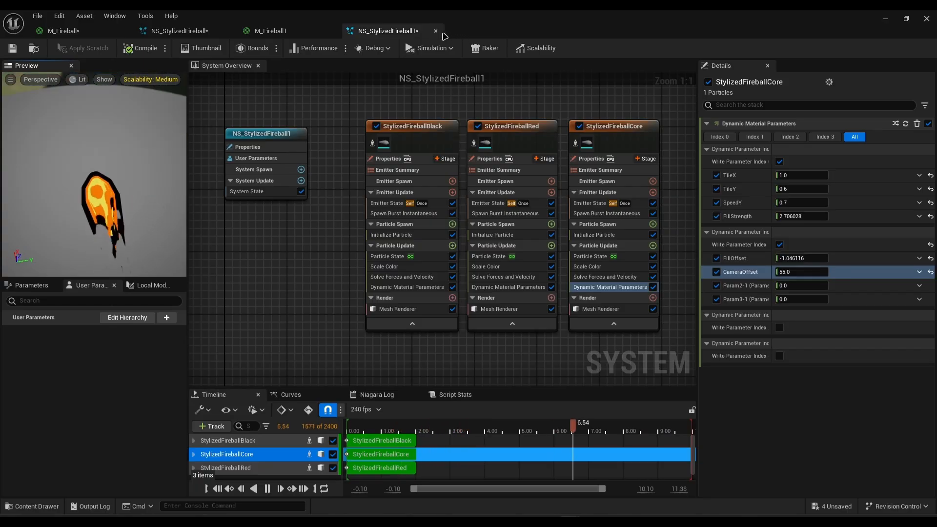
# Close the NS_StylizedFireball1 and M_Fireball1 editors and delete both assets from the StylizedFireball folder
pyautogui.click(436, 31)
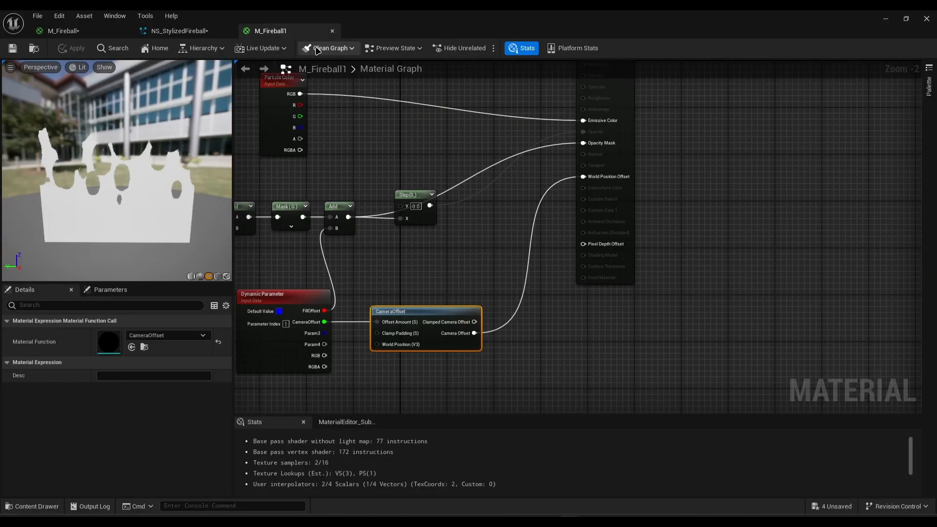
pyautogui.click(332, 30)
pyautogui.moveTo(117, 161); pyautogui.dragTo(90, 158)
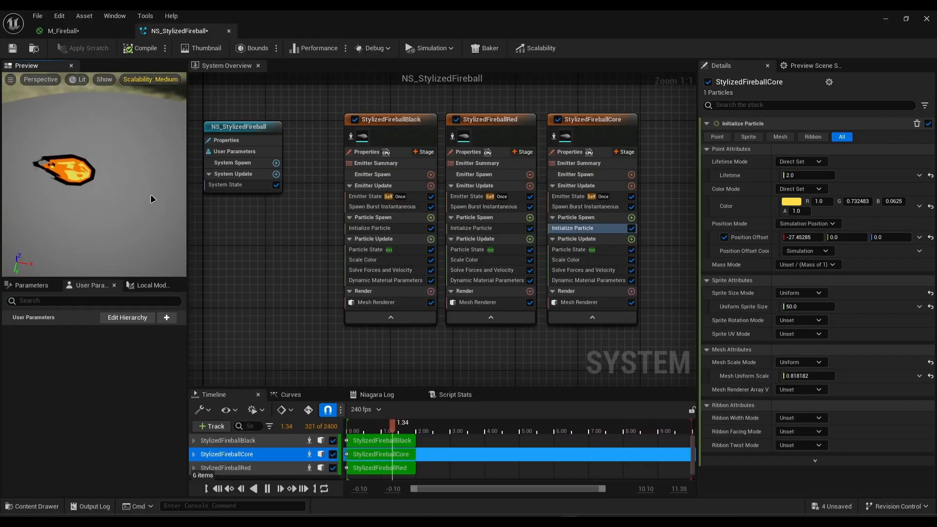
pyautogui.click(32, 506)
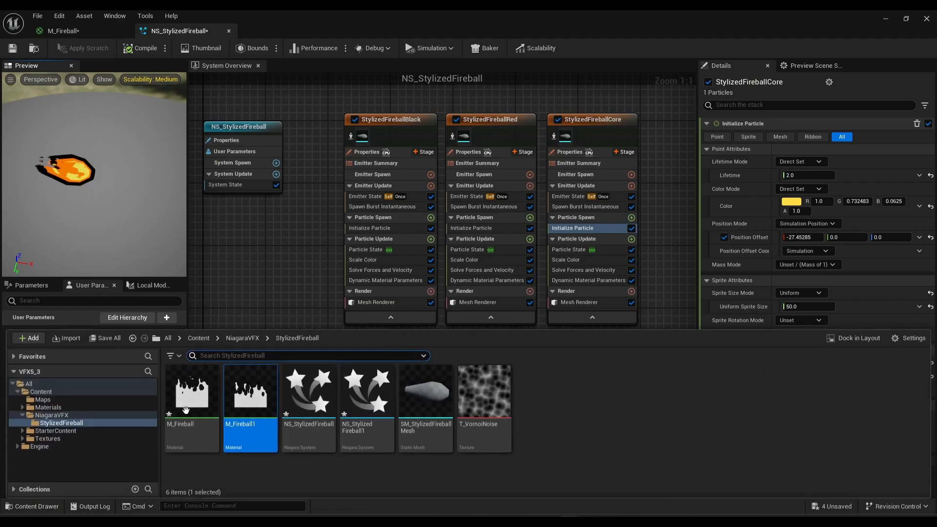
pyautogui.keyDown('ctrl'); pyautogui.click(375, 430); pyautogui.keyUp('ctrl')
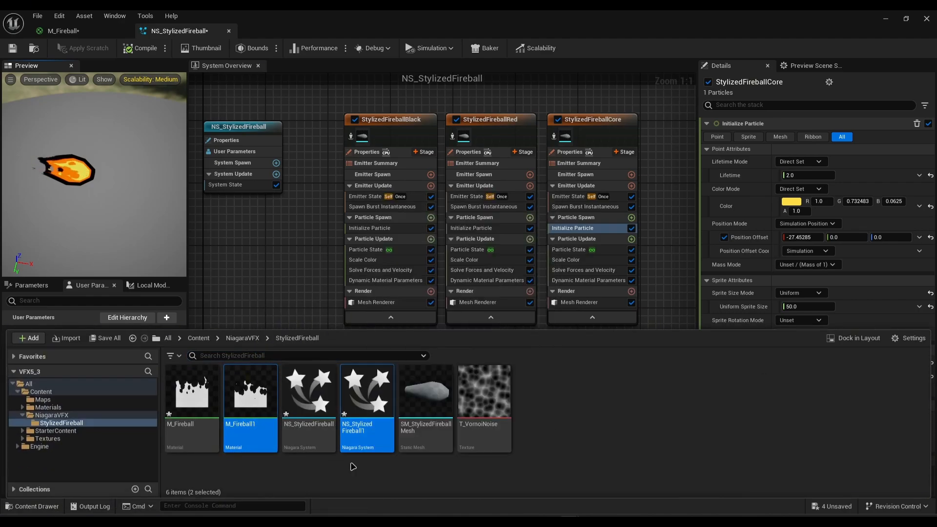
pyautogui.press('Delete')
pyautogui.click(381, 421)
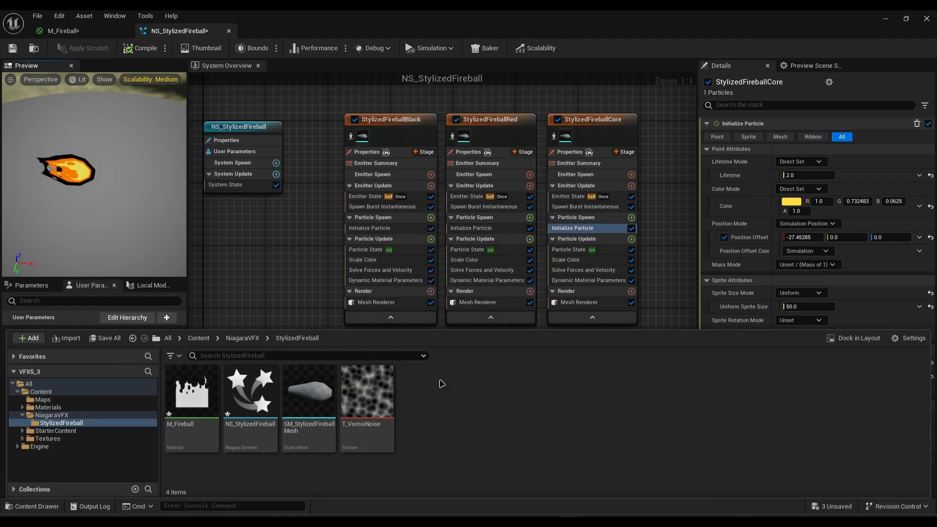
pyautogui.click(58, 505)
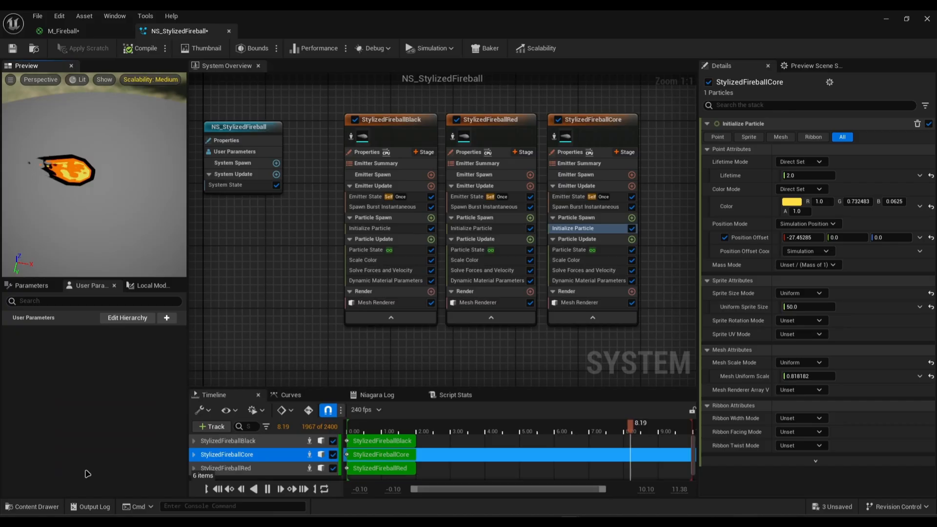
pyautogui.moveTo(92, 220); pyautogui.dragTo(83, 244)
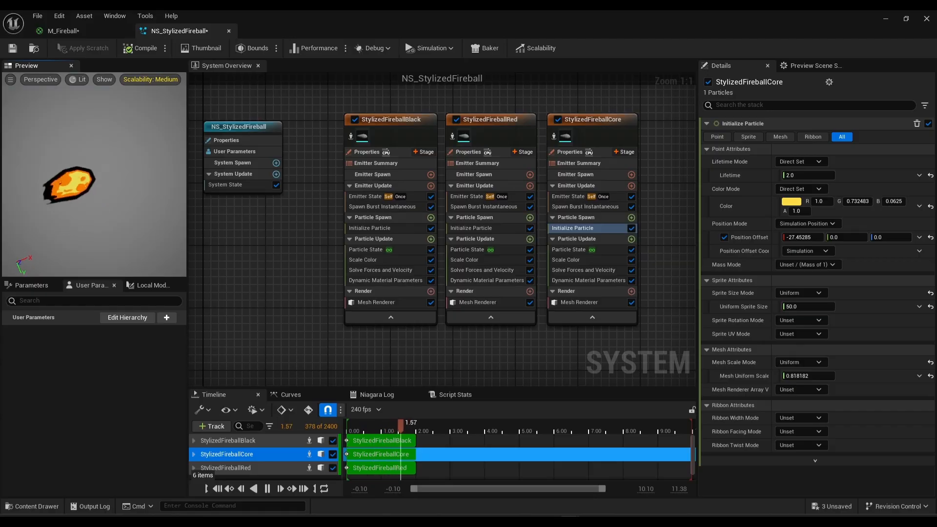
pyautogui.moveTo(83, 244); pyautogui.dragTo(61, 242)
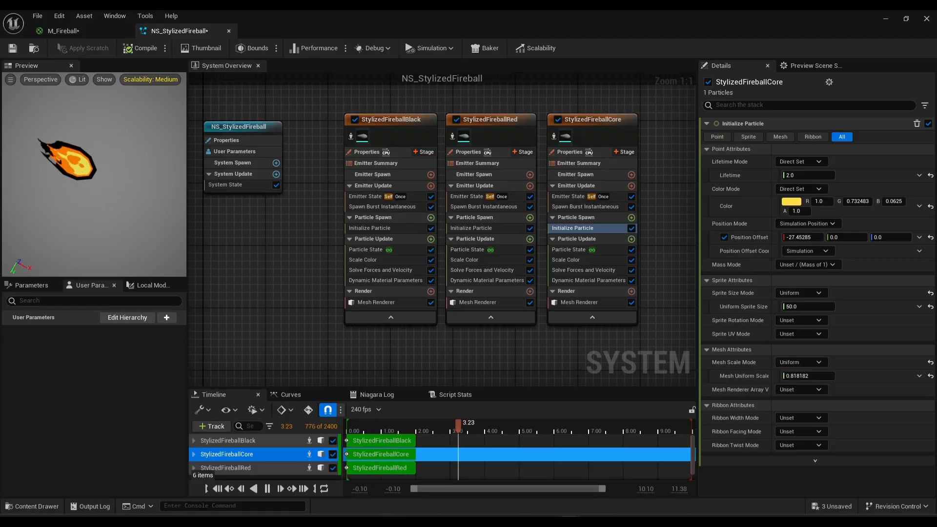
pyautogui.moveTo(109, 161); pyautogui.dragTo(17, 206)
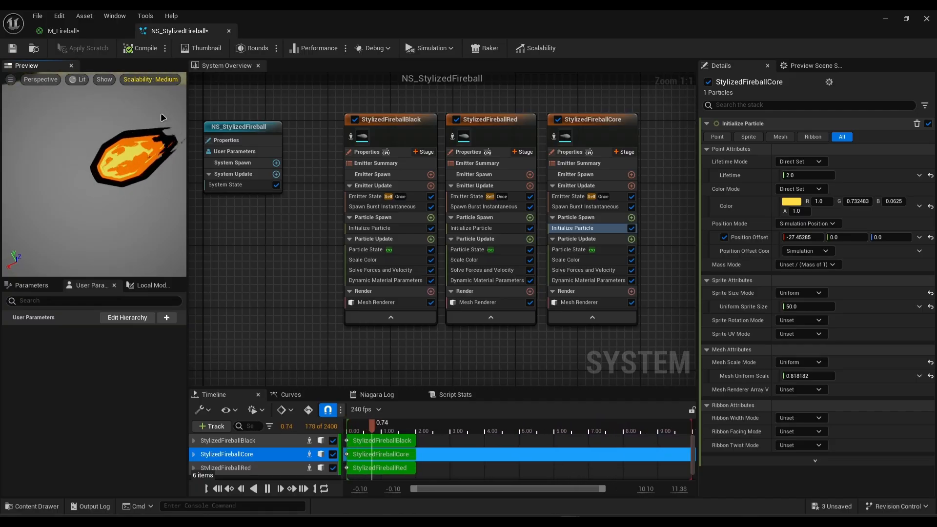
# Duplicate the TexCoord, Panner and Texture Sample nodes in M_Fireball, placing the copies below the Step node
pyautogui.click(68, 35)
pyautogui.moveTo(525, 182); pyautogui.dragTo(370, 166, button='right')
pyautogui.click(579, 184)
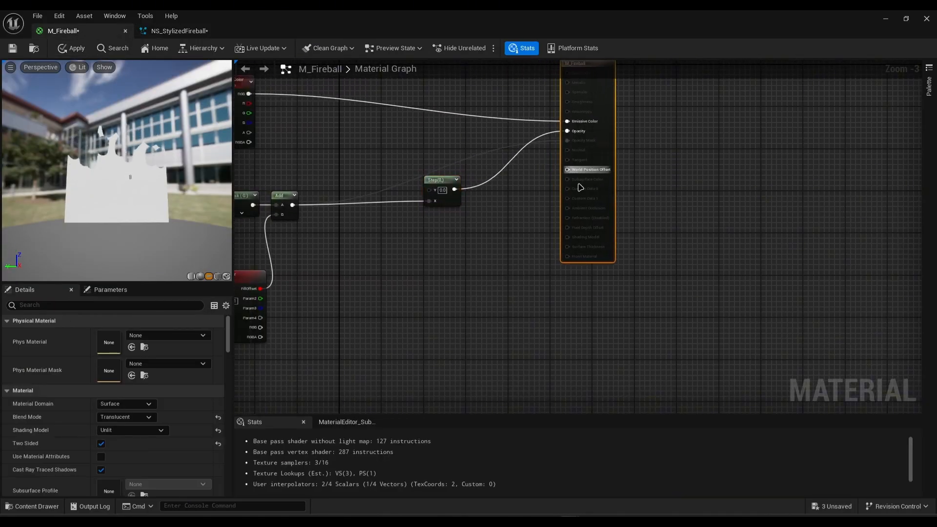
pyautogui.moveTo(491, 251); pyautogui.dragTo(867, 199, button='right')
pyautogui.moveTo(369, 188); pyautogui.dragTo(446, 188, button='right')
pyautogui.click(478, 197)
pyautogui.keyDown('ctrl'); pyautogui.click(406, 199); pyautogui.keyUp('ctrl')
pyautogui.keyDown('ctrl'); pyautogui.click(276, 199); pyautogui.keyUp('ctrl')
pyautogui.hotkey('ctrl', 'c')
pyautogui.moveTo(753, 222); pyautogui.dragTo(391, 231, button='right')
pyautogui.hotkey('ctrl', 'v')
pyautogui.click(449, 246)
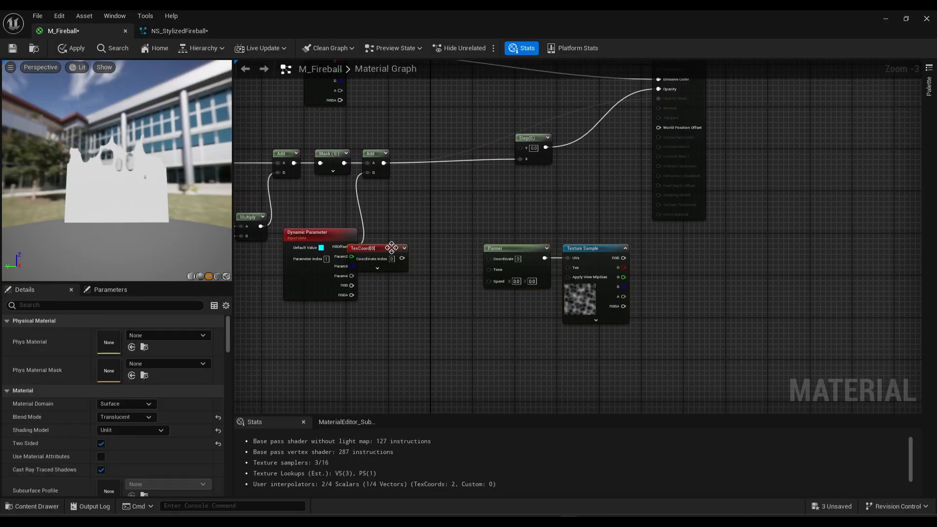
# Connect the copied TexCoord node to the copied Panner's Coordinate input and arrange the copied nodes in a compact row
pyautogui.moveTo(391, 247); pyautogui.dragTo(489, 259)
pyautogui.moveTo(547, 236); pyautogui.dragTo(401, 301, button='right')
pyautogui.moveTo(550, 172); pyautogui.dragTo(614, 172)
pyautogui.moveTo(420, 299); pyautogui.dragTo(421, 214, button='right')
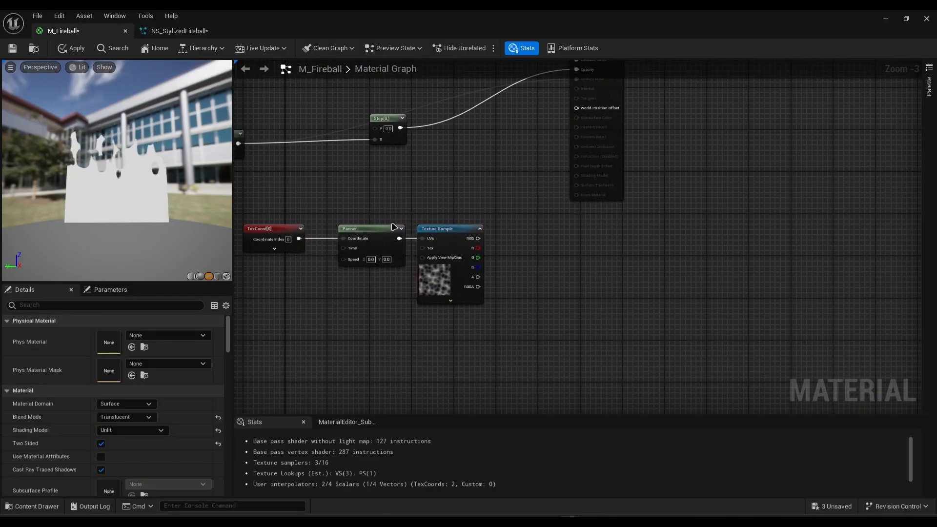
pyautogui.moveTo(393, 227); pyautogui.dragTo(377, 227)
pyautogui.moveTo(441, 235); pyautogui.dragTo(436, 235)
# Add a VertexNormalWS node above the copied Texture Sample and a Multiply node beside it
pyautogui.click(464, 196)
pyautogui.moveTo(465, 197); pyautogui.dragTo(450, 200, button='right')
pyautogui.rightClick(444, 200)
pyautogui.write('ver')
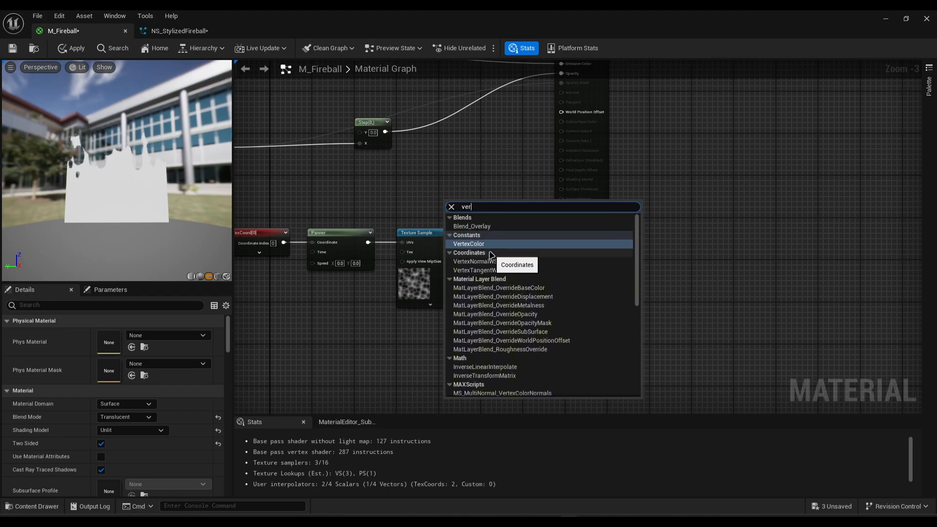
pyautogui.click(482, 262)
pyautogui.moveTo(467, 203); pyautogui.dragTo(442, 196)
pyautogui.press('m')
pyautogui.click(501, 219)
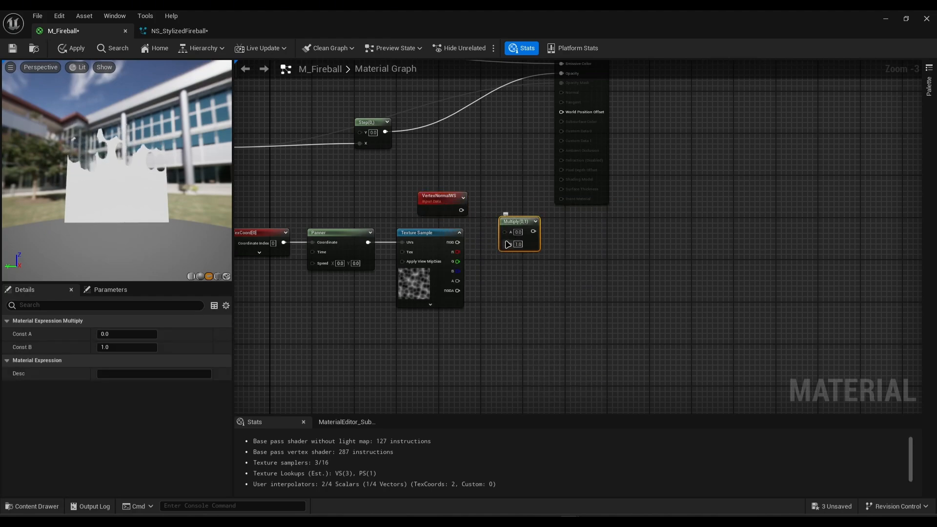
# Multiply the copied Texture Sample's red channel, then combine that result with VertexNormalWS in a second Multiply node
pyautogui.moveTo(636, 155); pyautogui.dragTo(512, 243, button='right')
pyautogui.moveTo(470, 244); pyautogui.dragTo(516, 244)
pyautogui.moveTo(493, 258); pyautogui.dragTo(515, 208, button='right')
pyautogui.moveTo(411, 262); pyautogui.dragTo(440, 233)
pyautogui.press('m')
pyautogui.click(417, 252)
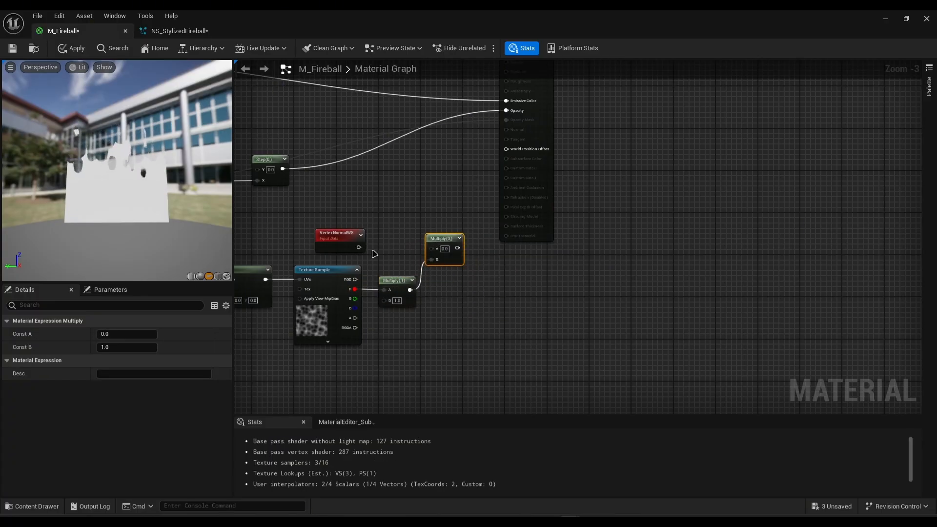
pyautogui.moveTo(358, 247); pyautogui.dragTo(444, 248)
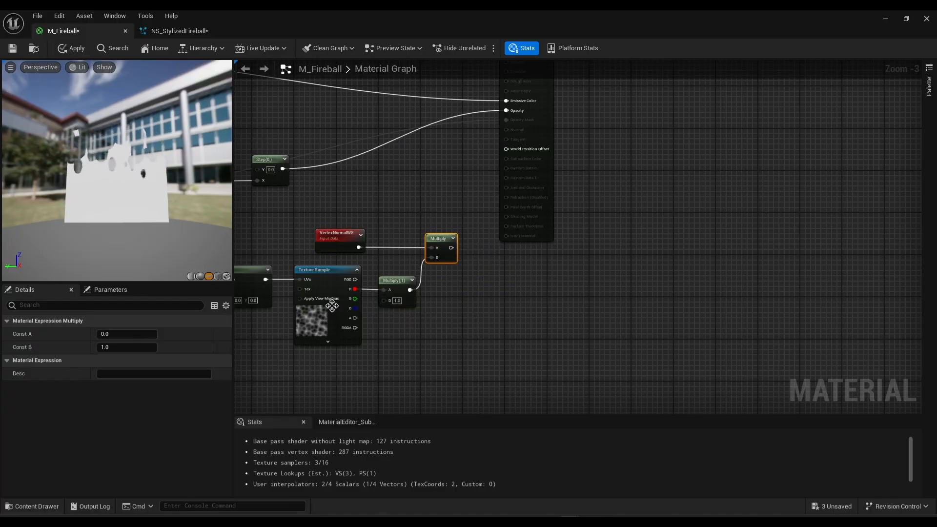
# Connect the Multiply node fed by VertexNormalWS to the material's World Position Offset input
pyautogui.moveTo(355, 235); pyautogui.dragTo(347, 288, button='right')
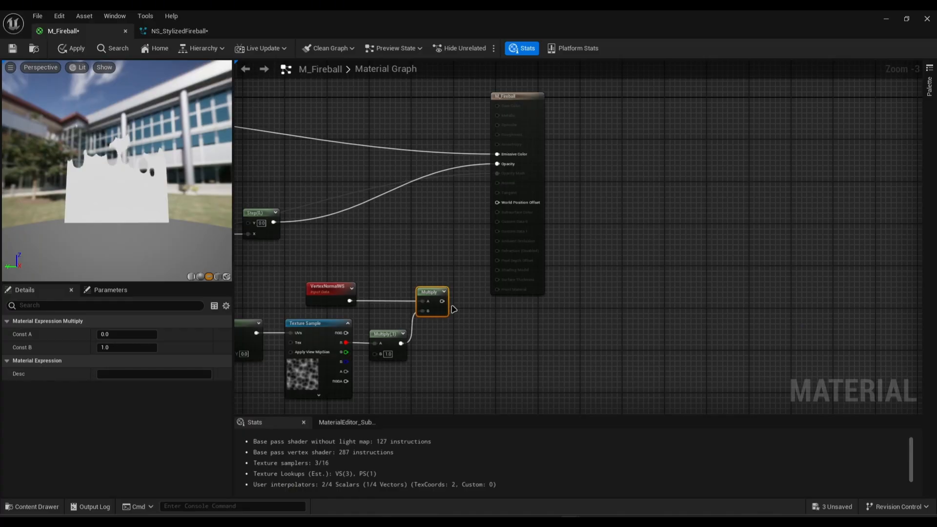
pyautogui.moveTo(442, 302); pyautogui.dragTo(497, 202)
pyautogui.moveTo(441, 239); pyautogui.dragTo(594, 182, button='right')
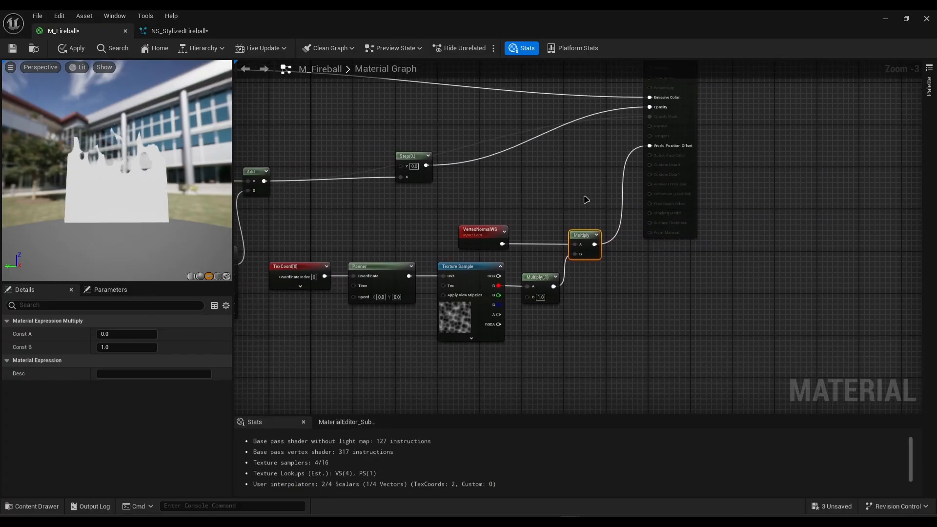
# Try to add a CameraOffset function's clamped output to the vertex displacement through an Add node feeding World Position Offset
pyautogui.moveTo(605, 278); pyautogui.dragTo(473, 330, button='right')
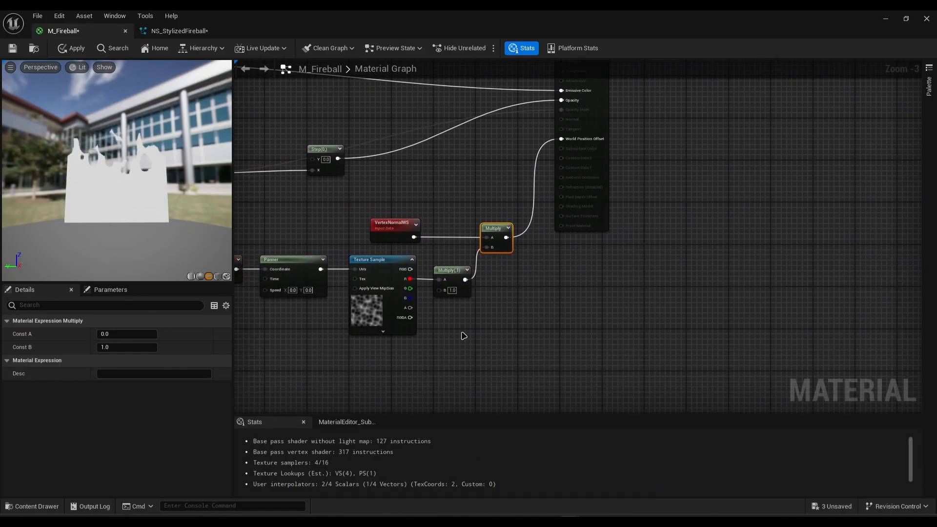
pyautogui.rightClick(460, 345)
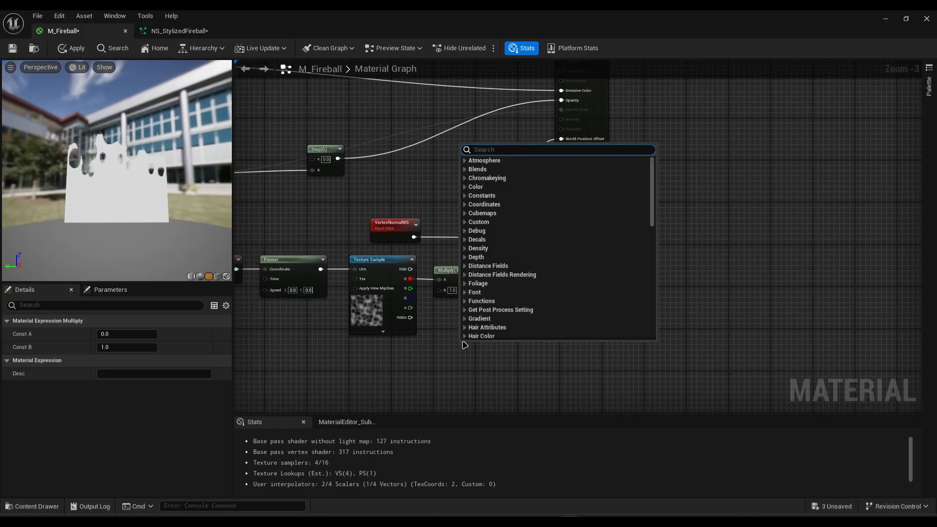
pyautogui.write('camera')
pyautogui.click(498, 264)
pyautogui.click(539, 269)
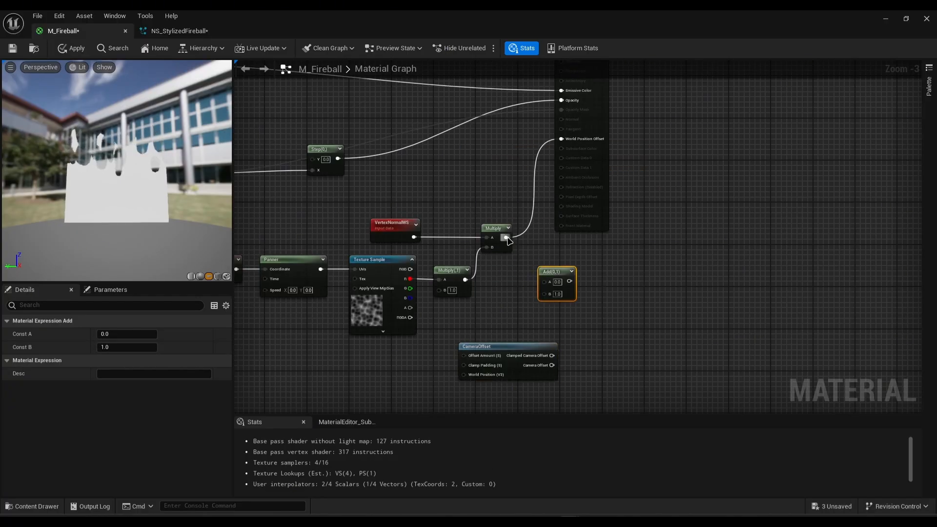
pyautogui.moveTo(506, 237); pyautogui.dragTo(544, 281)
pyautogui.moveTo(552, 355); pyautogui.dragTo(561, 139)
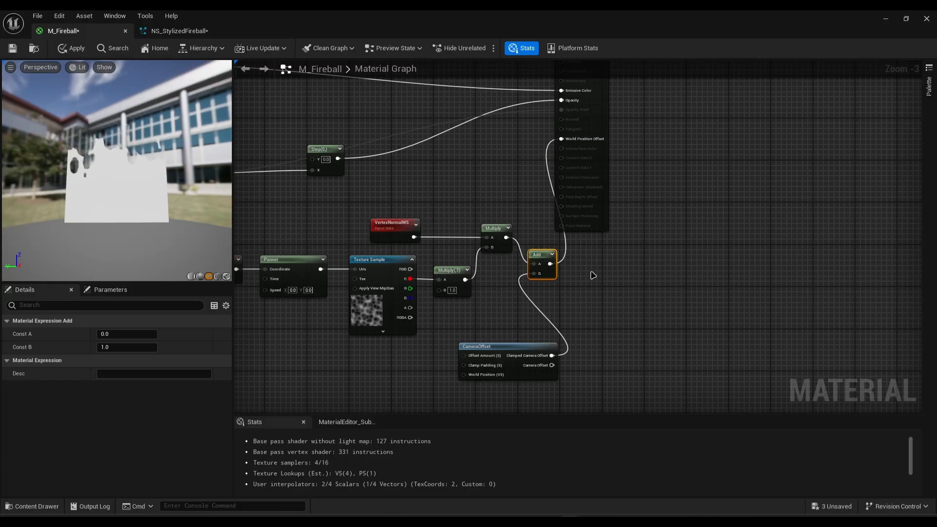
# Delete the CameraOffset and Add nodes and reconnect the VertexNormalWS Multiply directly to World Position Offset
pyautogui.moveTo(522, 384); pyautogui.dragTo(523, 383)
pyautogui.press('Delete')
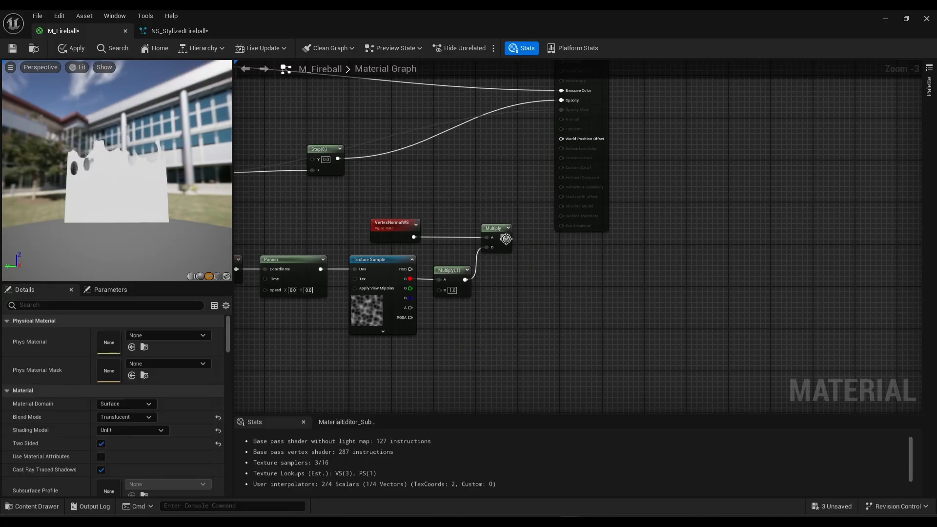
pyautogui.moveTo(506, 238); pyautogui.dragTo(561, 139)
# Set the copied Panner's Speed Y to 0.7 and the B value of the Multiply after the Texture Sample to 15
pyautogui.moveTo(523, 250); pyautogui.dragTo(646, 230, button='right')
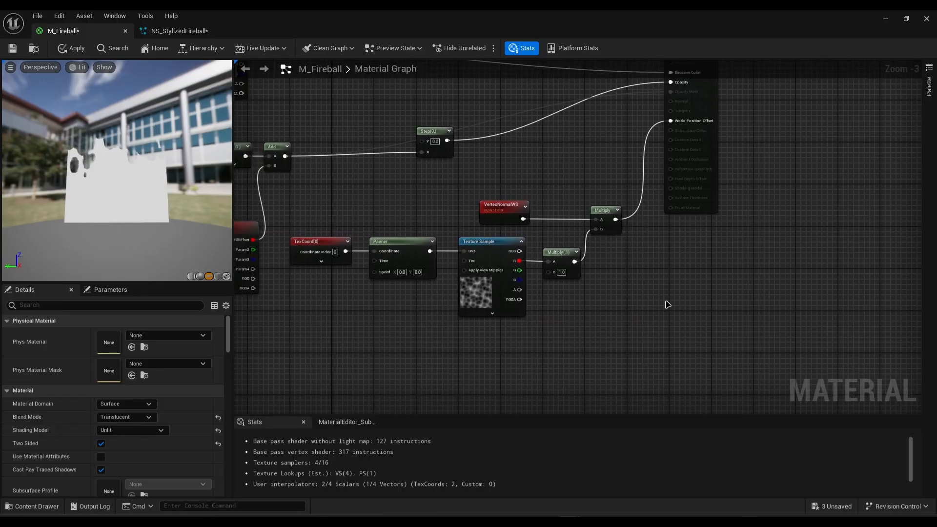
pyautogui.scroll(2, 643, 314)
pyautogui.moveTo(642, 316); pyautogui.dragTo(695, 292, button='right')
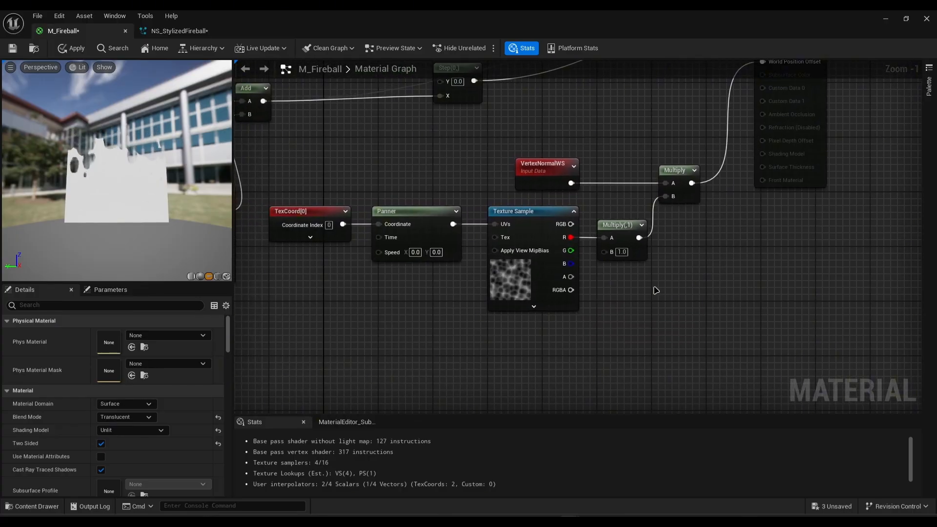
pyautogui.moveTo(171, 174); pyautogui.dragTo(167, 178)
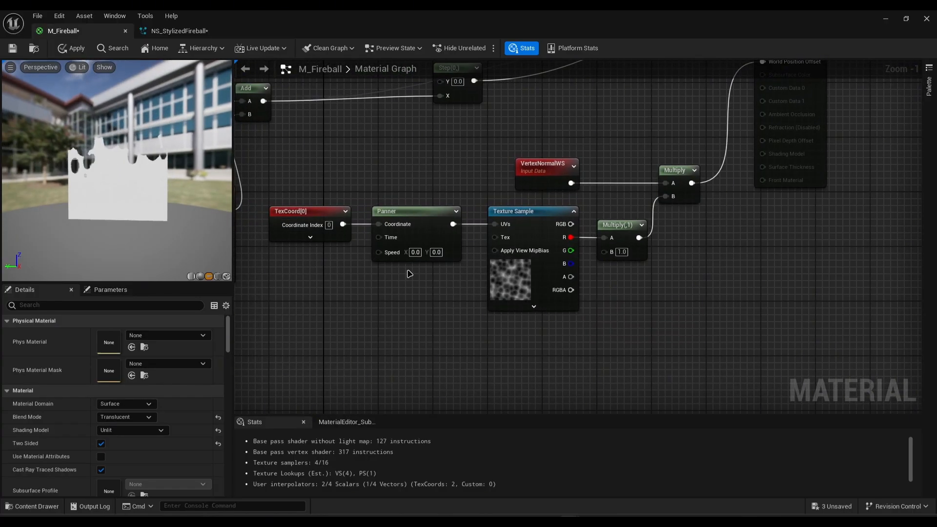
pyautogui.moveTo(432, 260); pyautogui.dragTo(461, 259, button='right')
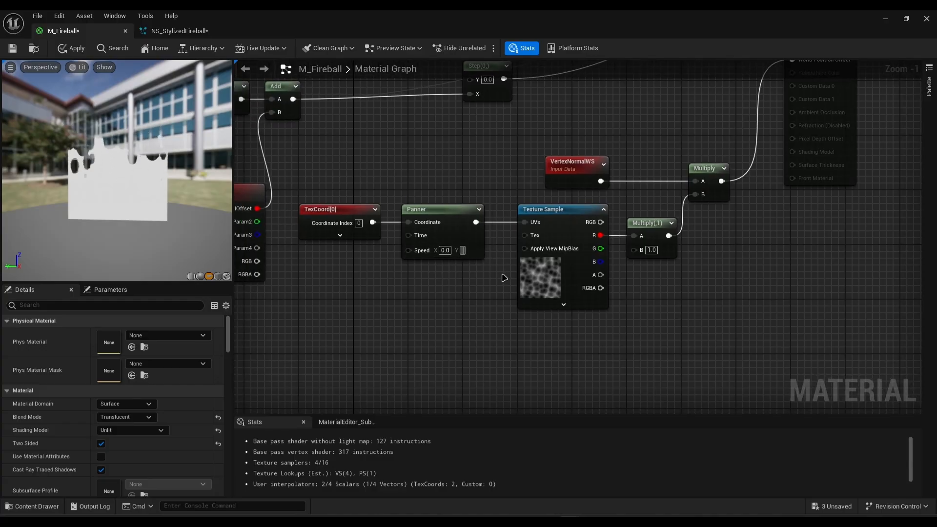
pyautogui.write('.7')
pyautogui.press('Return')
pyautogui.moveTo(513, 261); pyautogui.dragTo(431, 270, button='right')
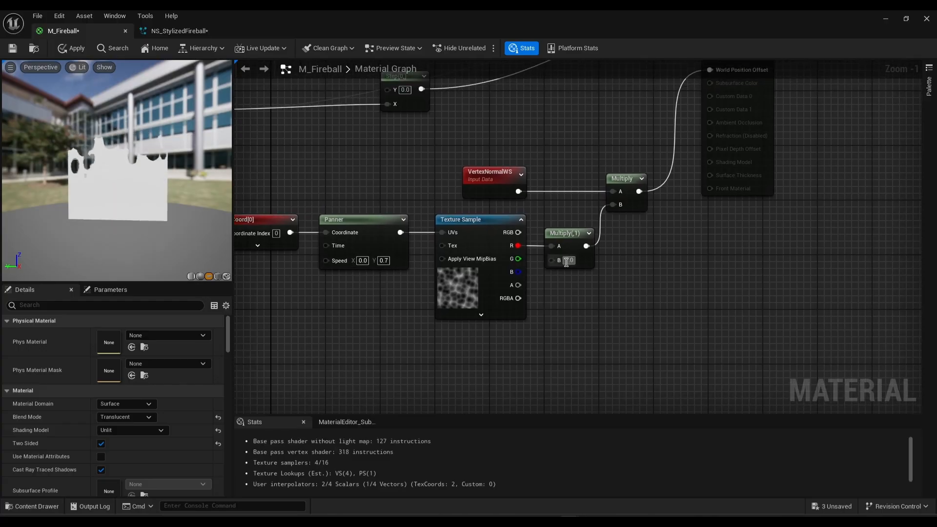
pyautogui.press('Return')
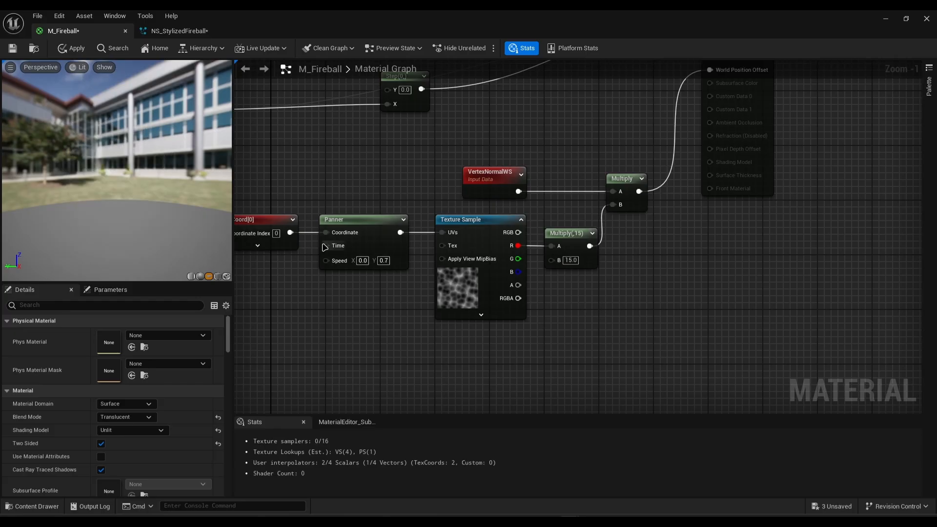
# Switch the material preview to a sphere and apply the material changes, checking the result in NS_StylizedFireball
pyautogui.moveTo(169, 203)
pyautogui.mouseDown()
pyautogui.moveTo(171, 217)
pyautogui.moveTo(169, 206)
pyautogui.mouseUp()
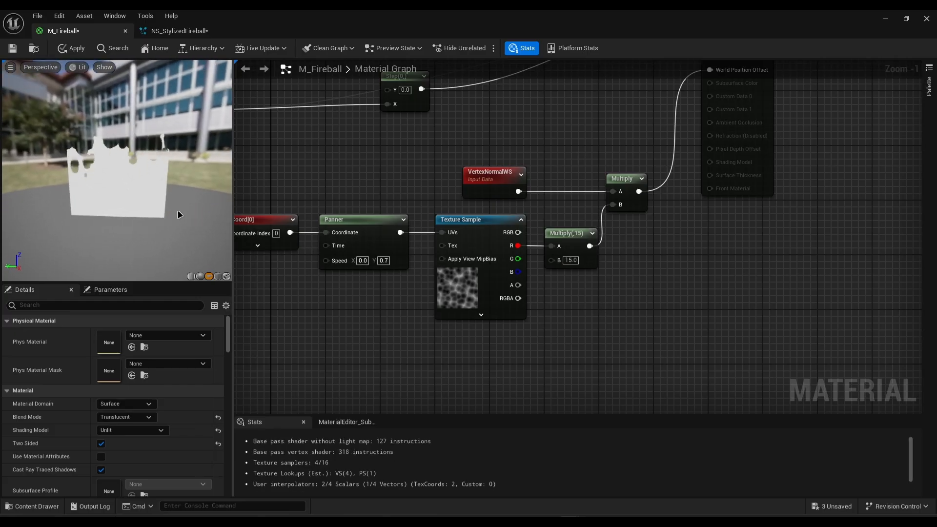
pyautogui.click(200, 276)
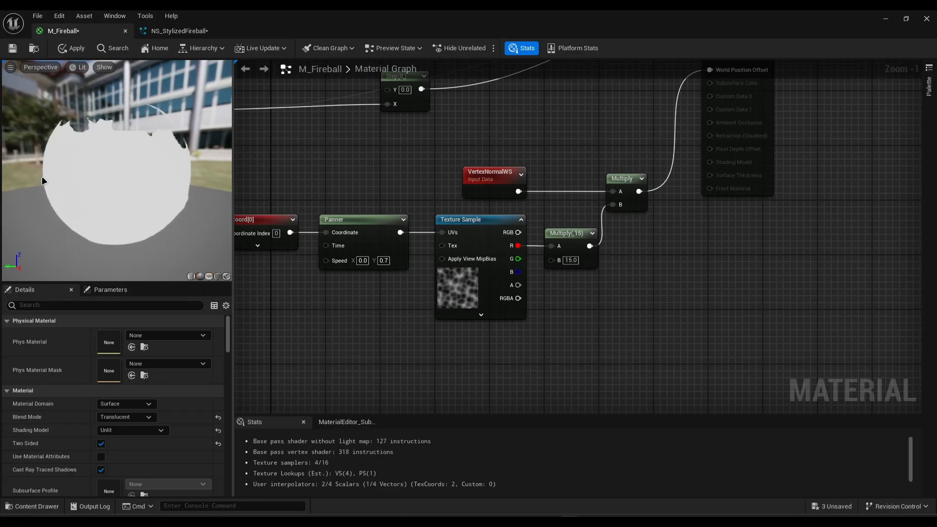
pyautogui.moveTo(142, 233); pyautogui.dragTo(122, 184)
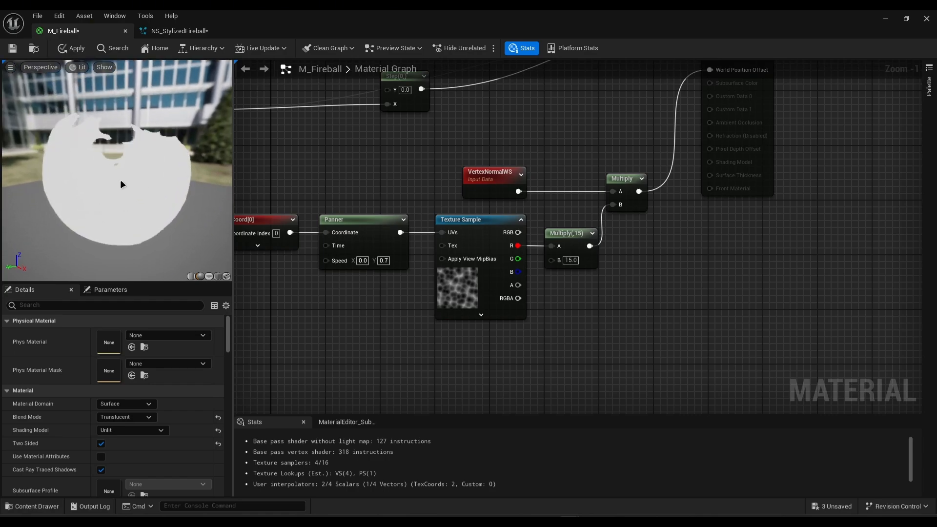
pyautogui.press('Home')
pyautogui.click(73, 48)
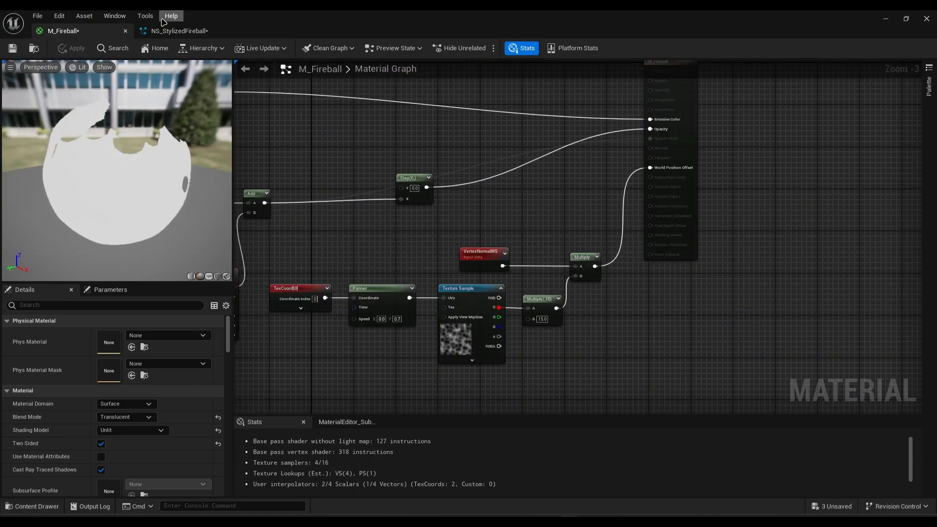
pyautogui.click(186, 31)
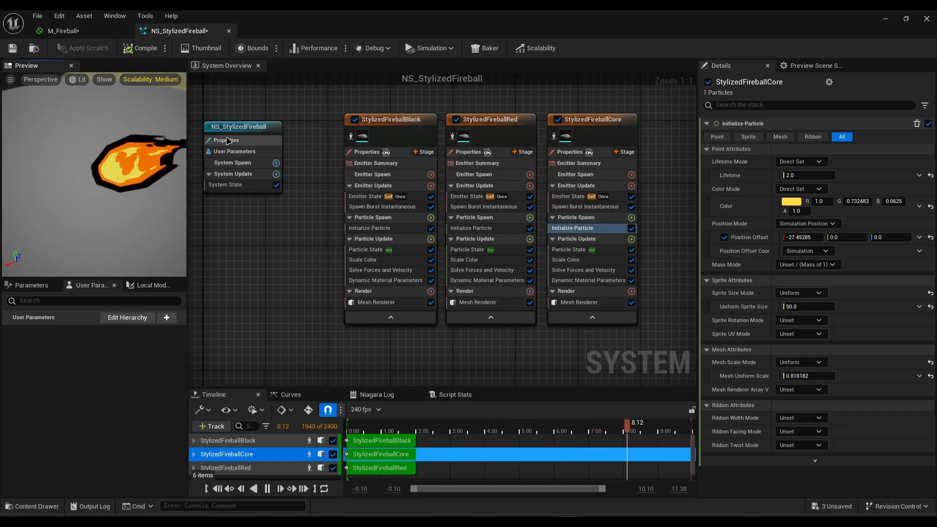
# Set the noise Multiply's B value in M_Fireball to 17, apply it and review the fireball in NS_StylizedFireball
pyautogui.click(63, 31)
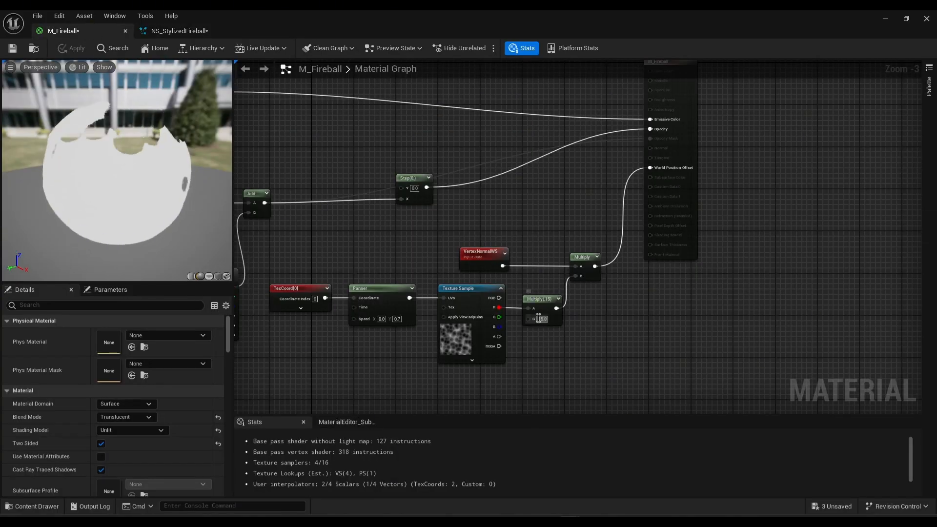
pyautogui.write('7')
pyautogui.press('Return')
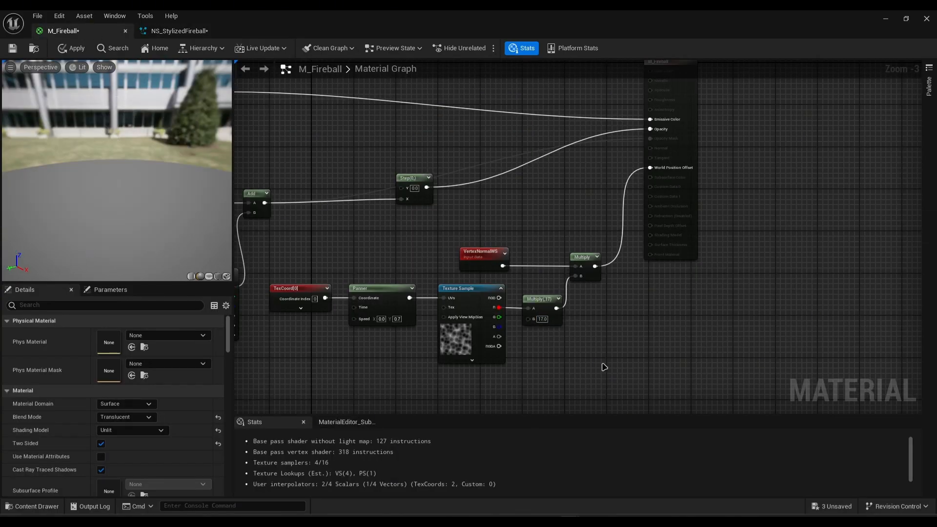
pyautogui.click(73, 48)
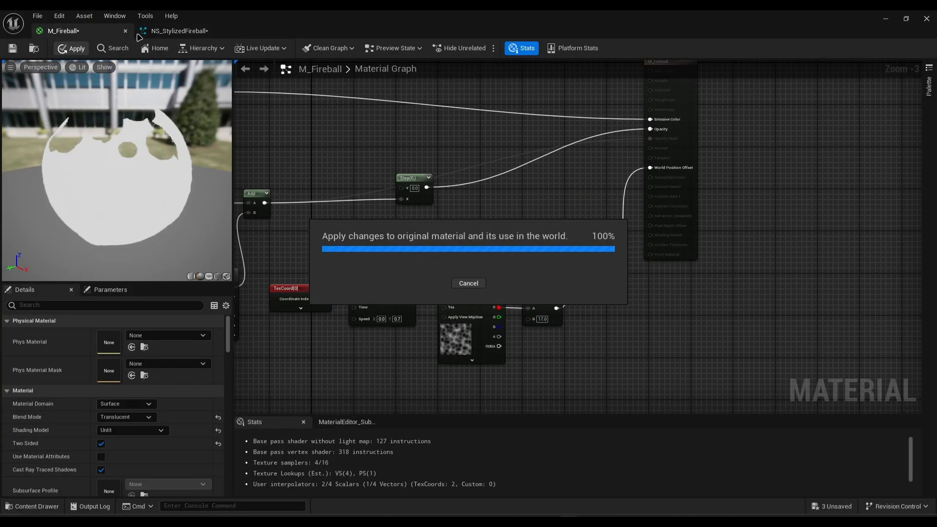
pyautogui.click(175, 31)
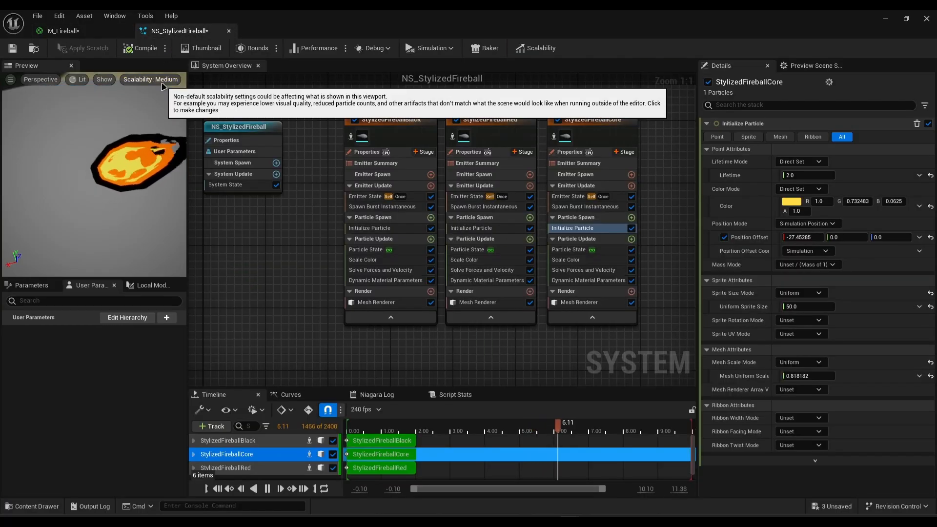
pyautogui.moveTo(141, 142)
pyautogui.mouseDown()
pyautogui.moveTo(80, 135)
pyautogui.moveTo(139, 133)
pyautogui.mouseUp()
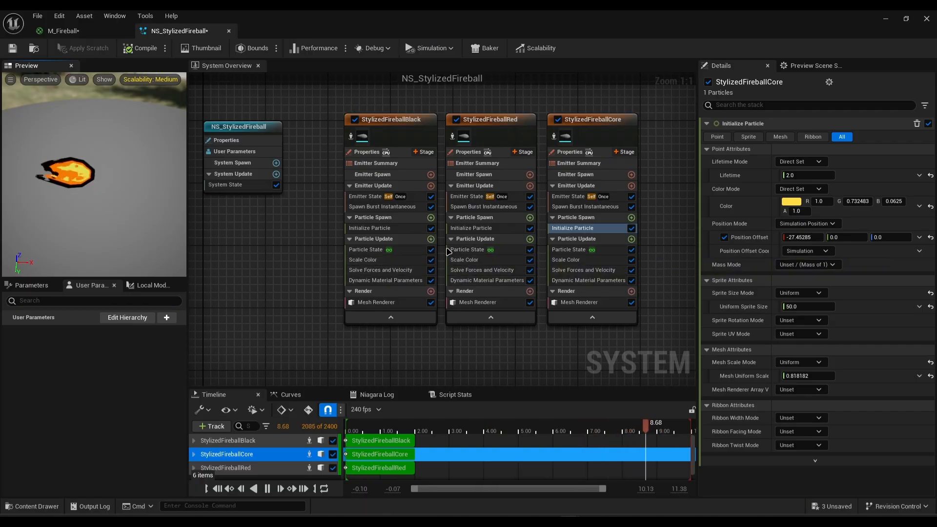
# Add a Scale Mesh Size module to the Particle Update stage of the StylizedFireballBlack emitter
pyautogui.click(430, 239)
pyautogui.write('sca')
pyautogui.click(259, 432)
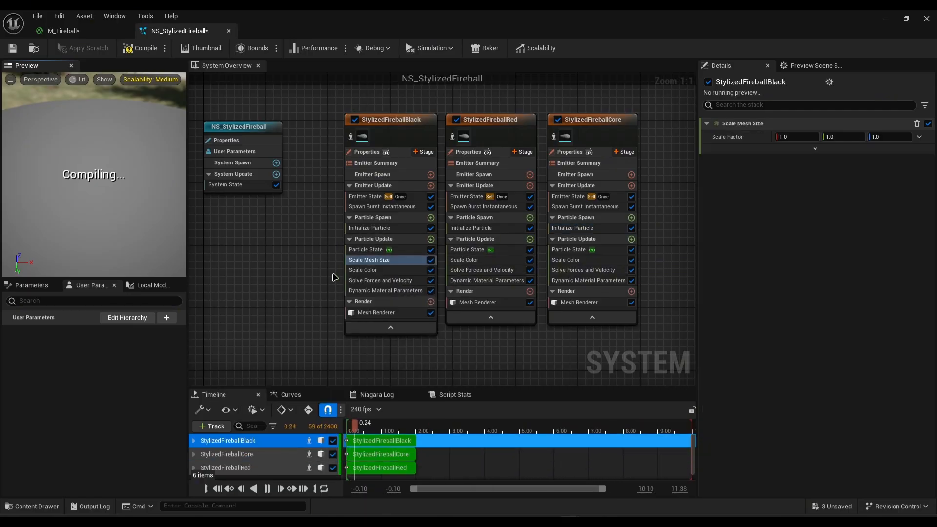
# Create a Vector user parameter named FireballScale
pyautogui.click(166, 318)
pyautogui.write('ve')
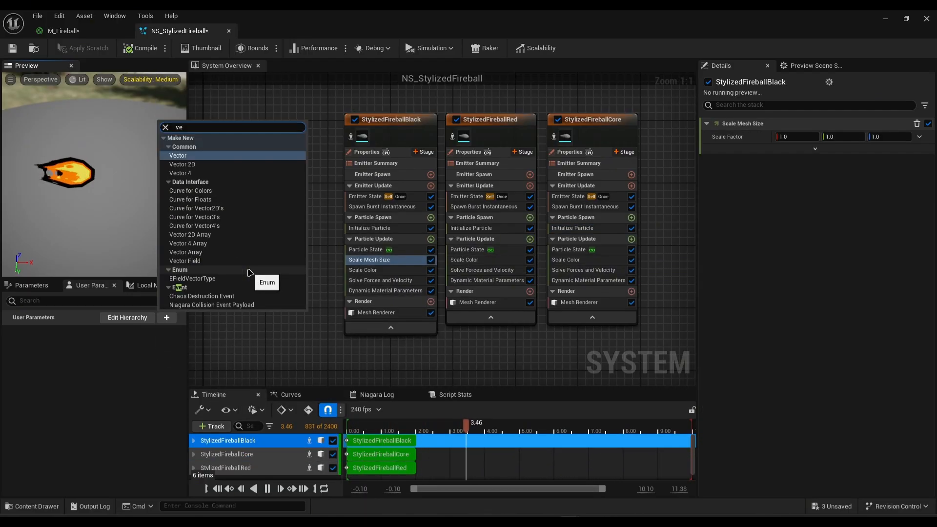
pyautogui.press('Return')
pyautogui.write('FireballScale')
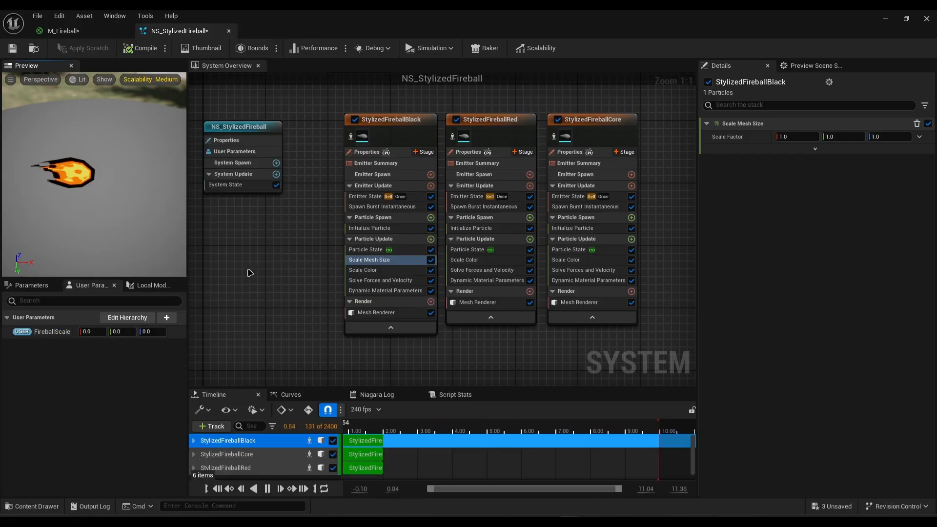
pyautogui.press('Return')
# Set the FireballScale user parameter to 1, 1, 1
pyautogui.click(92, 331)
pyautogui.write('1')
pyautogui.press('Tab')
pyautogui.write('1')
pyautogui.press('Tab')
pyautogui.write('1')
pyautogui.press('Return')
pyautogui.moveTo(111, 249); pyautogui.dragTo(122, 266)
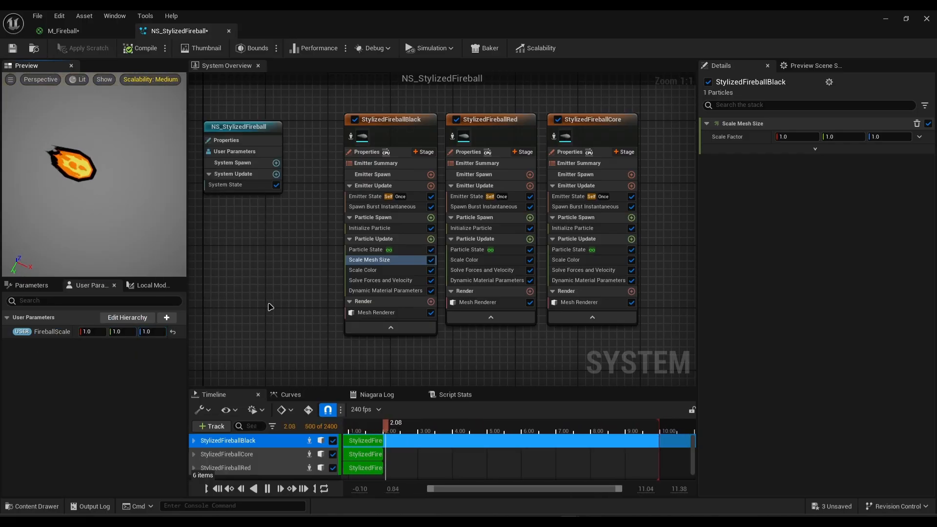
# Link Scale Mesh Size's Scale Factor to FireballScale and copy the module to the StylizedFireballRed and StylizedFireballCore emitters
pyautogui.click(919, 136)
pyautogui.click(756, 268)
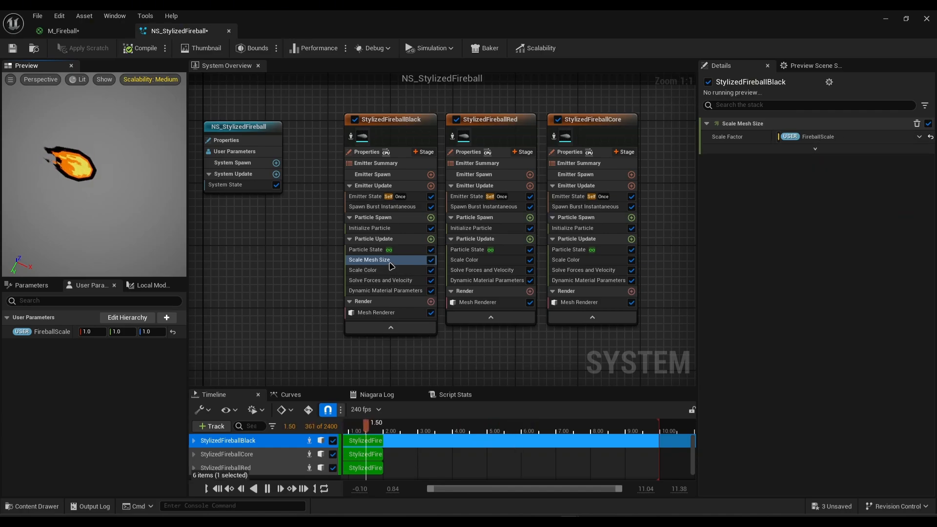
pyautogui.moveTo(381, 260); pyautogui.dragTo(563, 260)
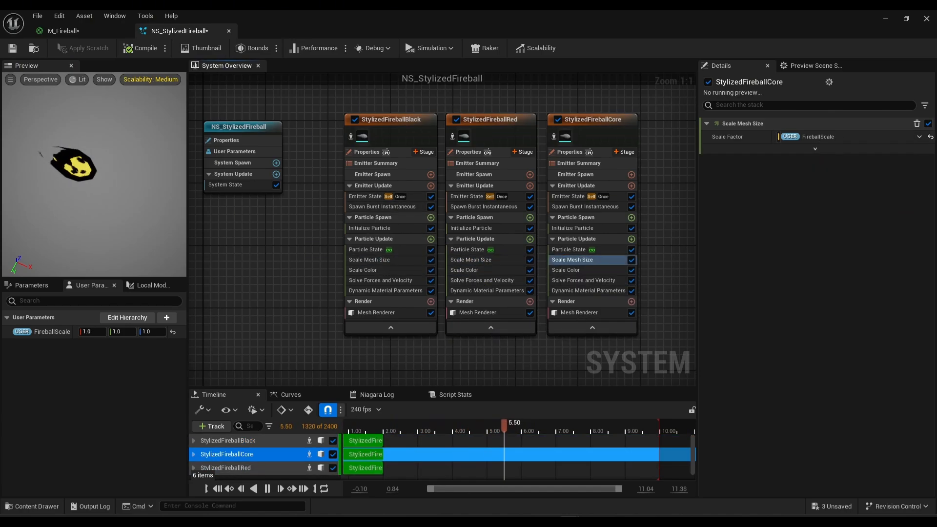
# Set Mesh Scale Mode to Uniform in the StylizedFireballRed emitter's Initialize Particle module
pyautogui.click(471, 228)
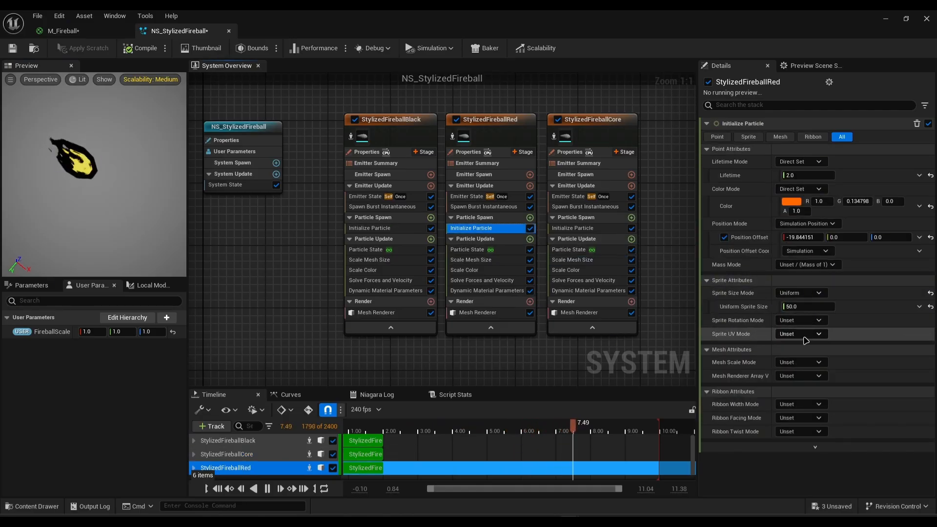
pyautogui.click(801, 365)
pyautogui.click(792, 386)
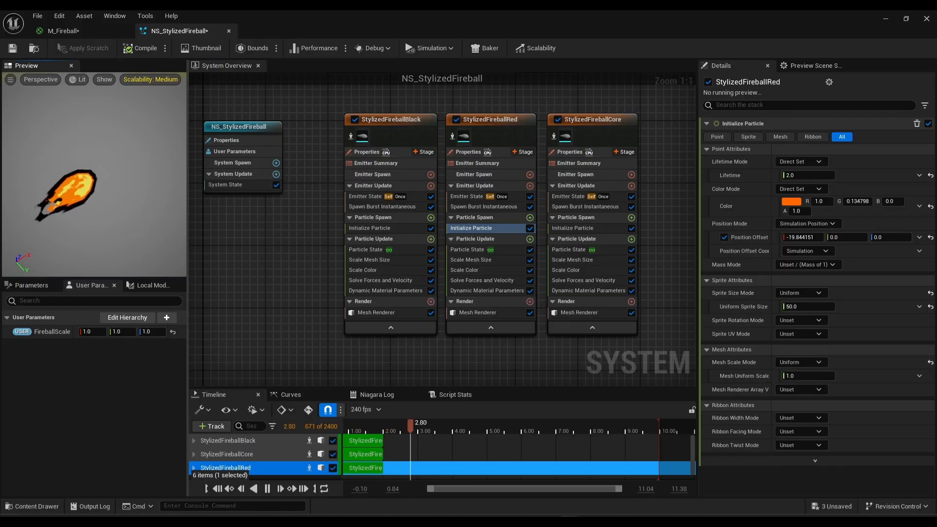
# Reset FireballScale after a trial stretch in Y and Z, and set it to 1.1, 1.0, 1.0
pyautogui.moveTo(123, 333); pyautogui.dragTo(153, 333)
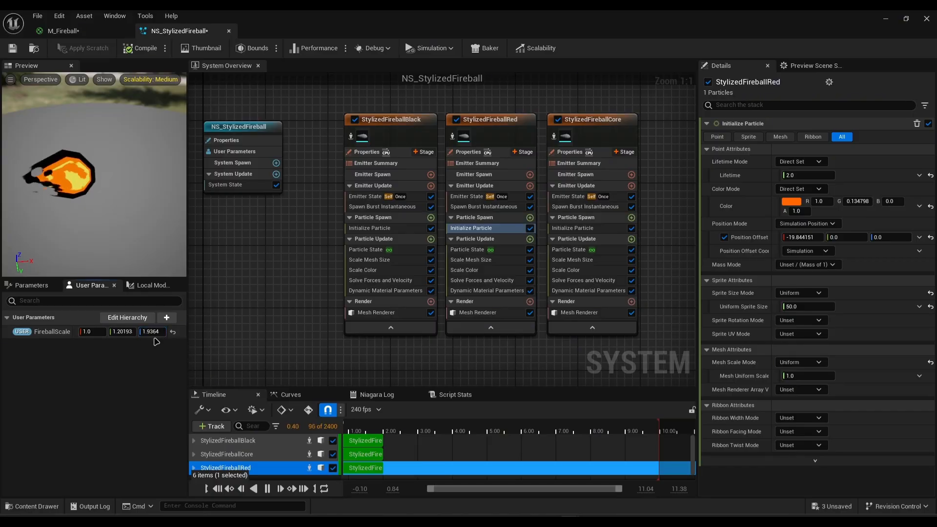
pyautogui.click(173, 333)
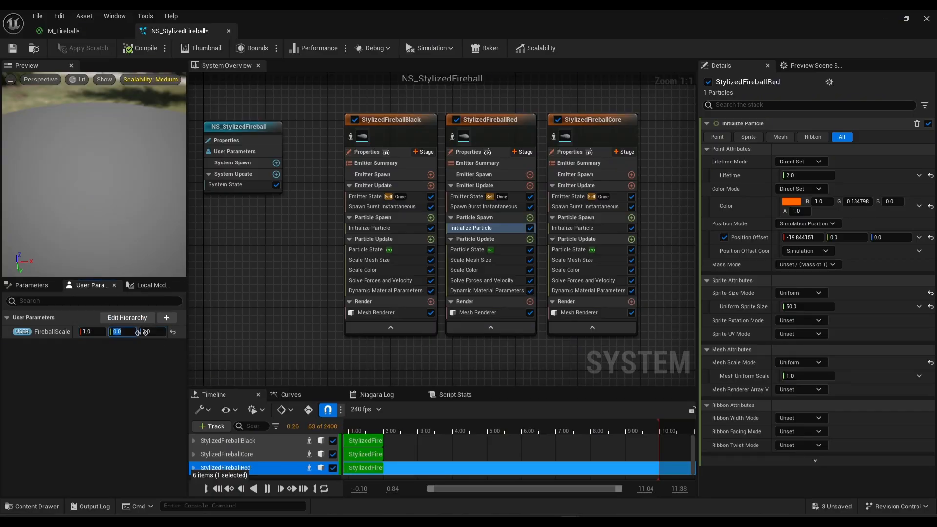
pyautogui.write('1')
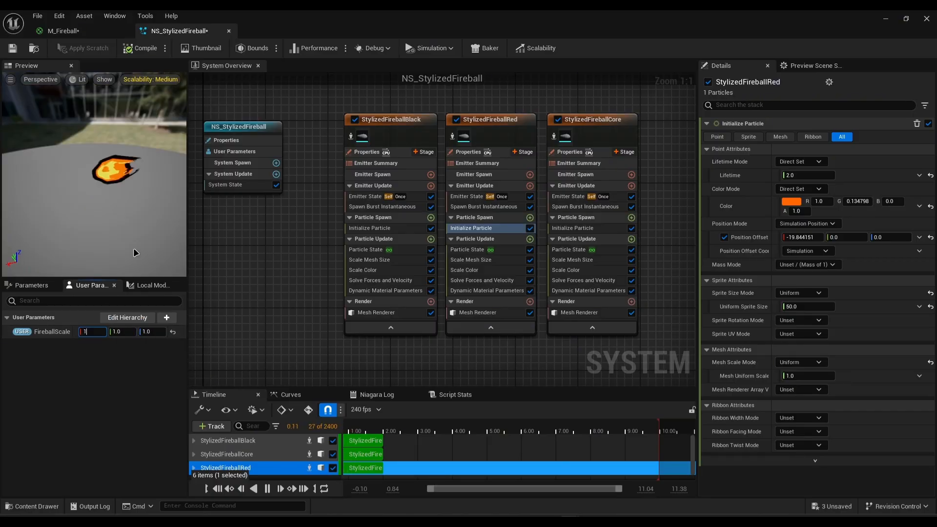
pyautogui.press('Return')
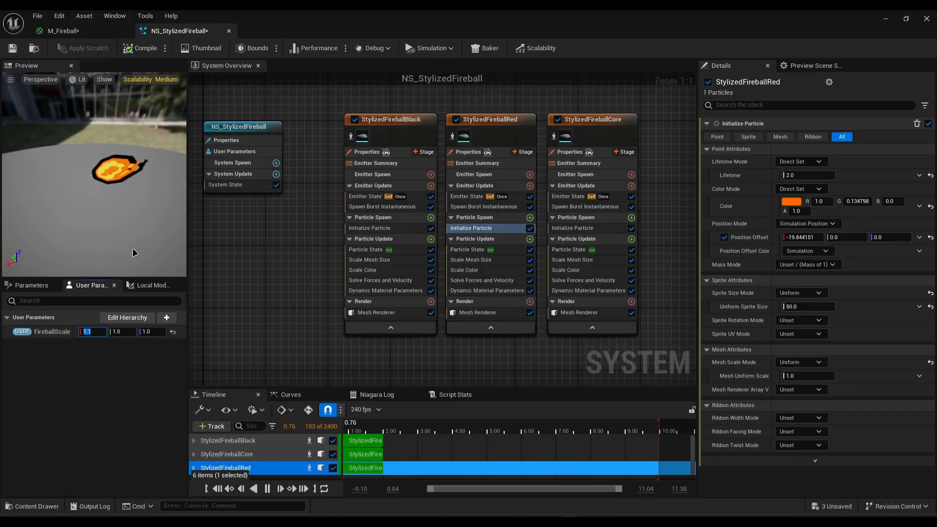
pyautogui.moveTo(133, 248)
pyautogui.mouseDown()
pyautogui.moveTo(133, 273)
pyautogui.moveTo(127, 234)
pyautogui.mouseUp()
pyautogui.moveTo(125, 187)
pyautogui.mouseDown()
pyautogui.moveTo(128, 219)
pyautogui.moveTo(100, 217)
pyautogui.moveTo(128, 188)
pyautogui.mouseUp()
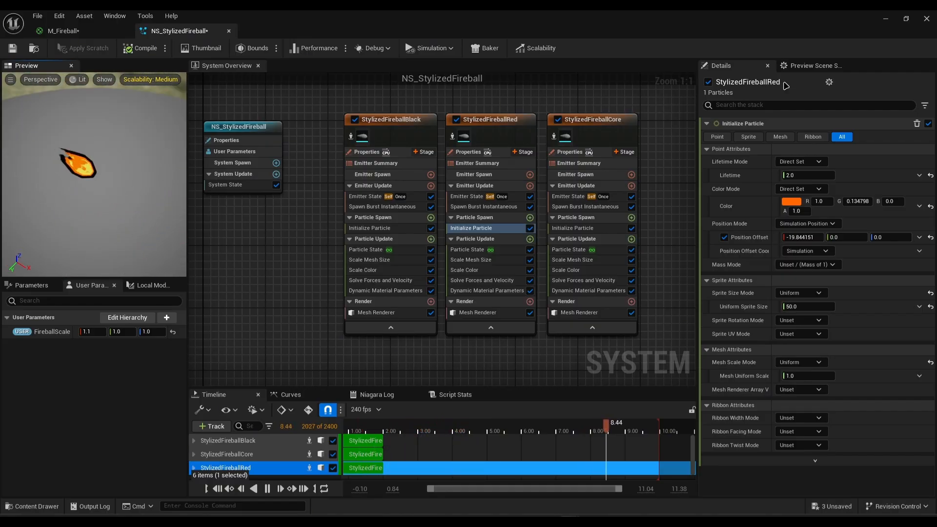